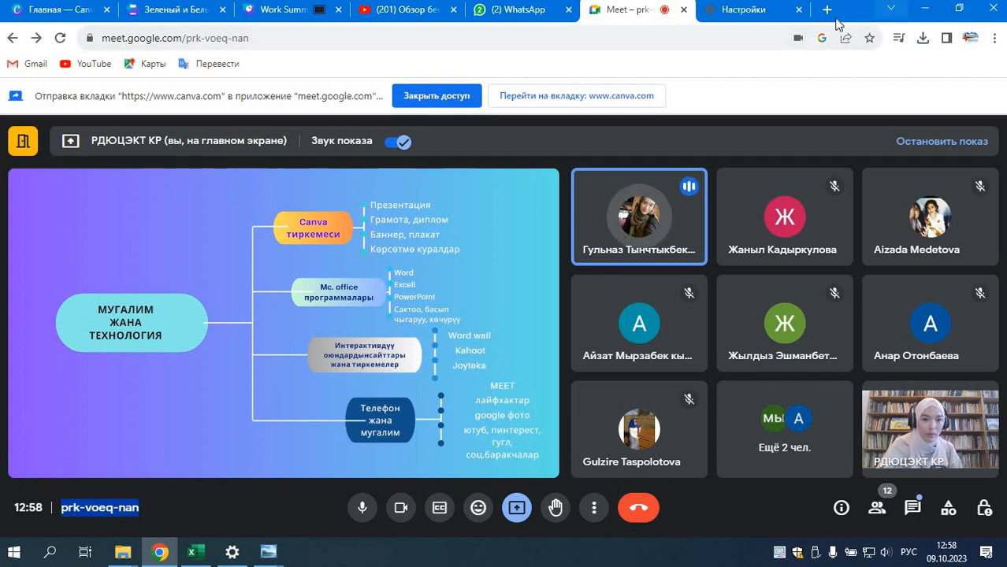
Step: Stop presenting the current Canva tab in the Meet call and share a newly opened blank browser tab instead
left_click(518, 510)
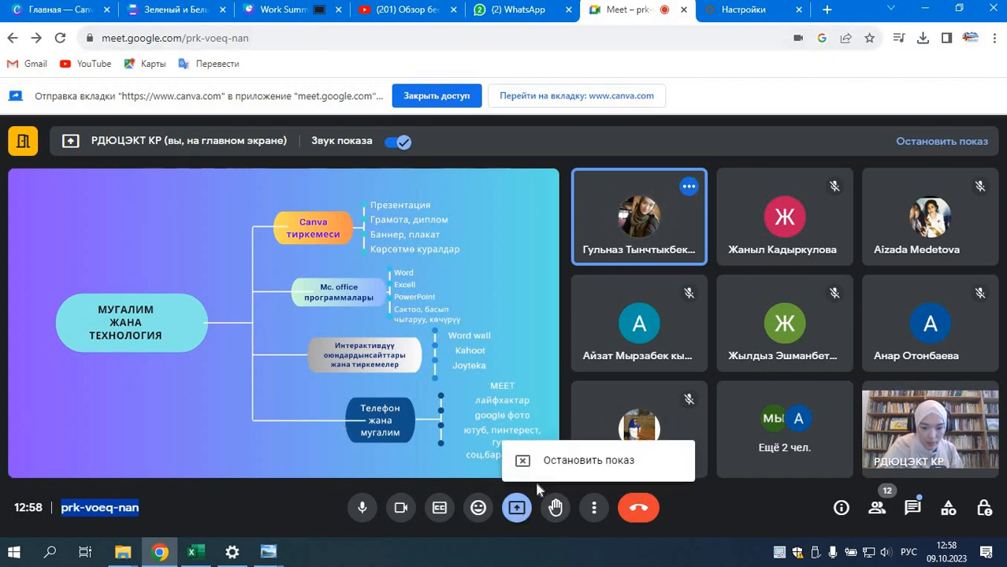
left_click(522, 464)
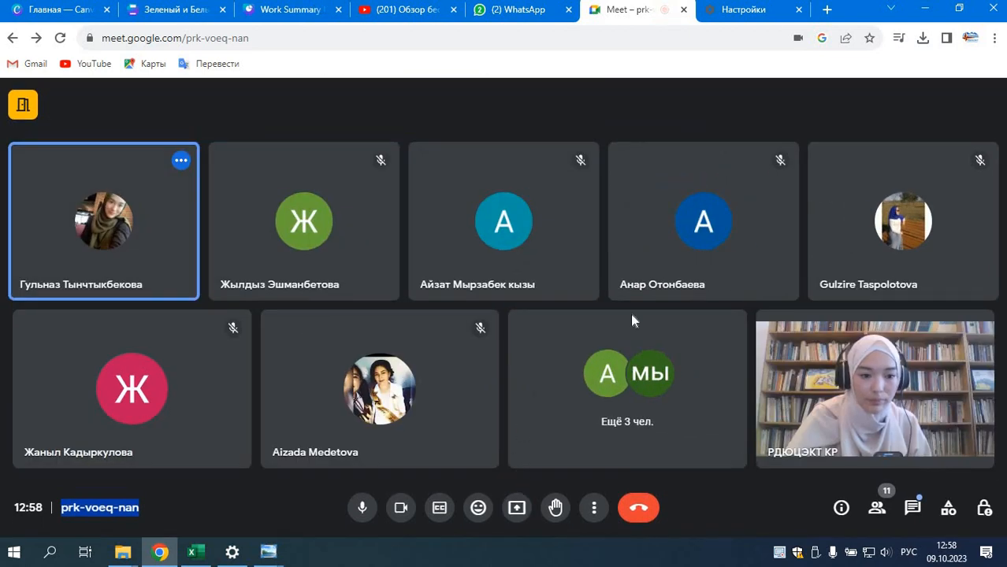
left_click(517, 510)
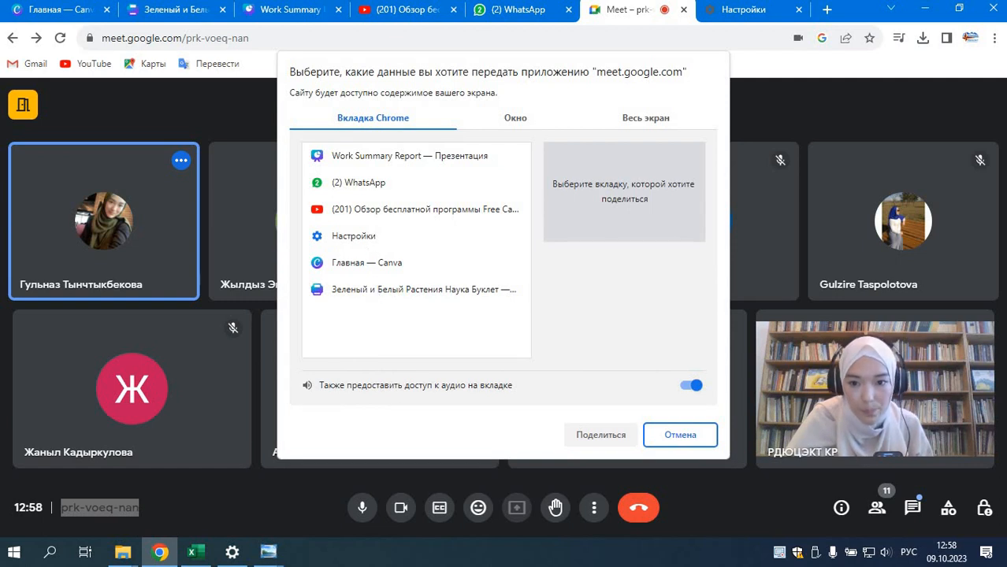
left_click(827, 11)
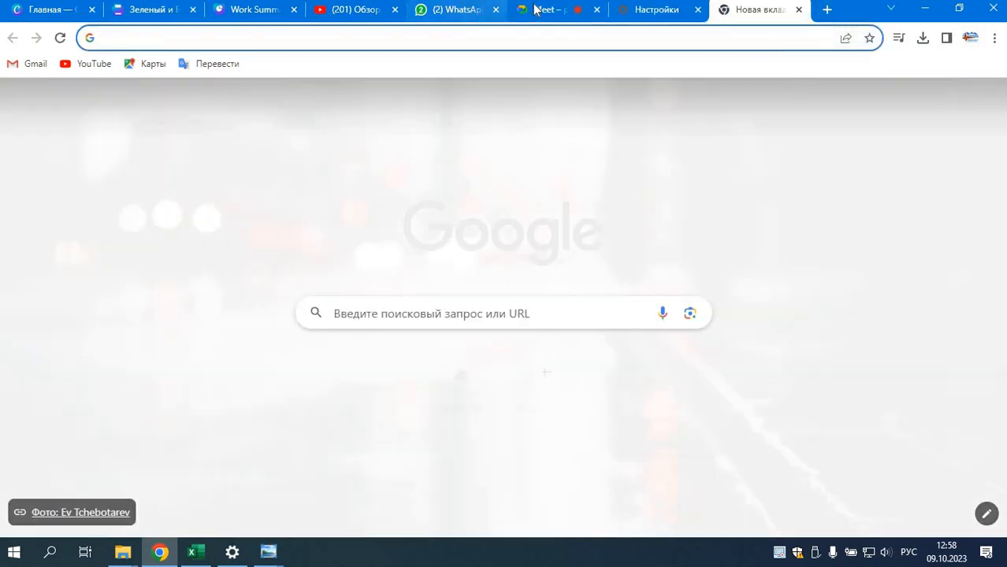
left_click(535, 10)
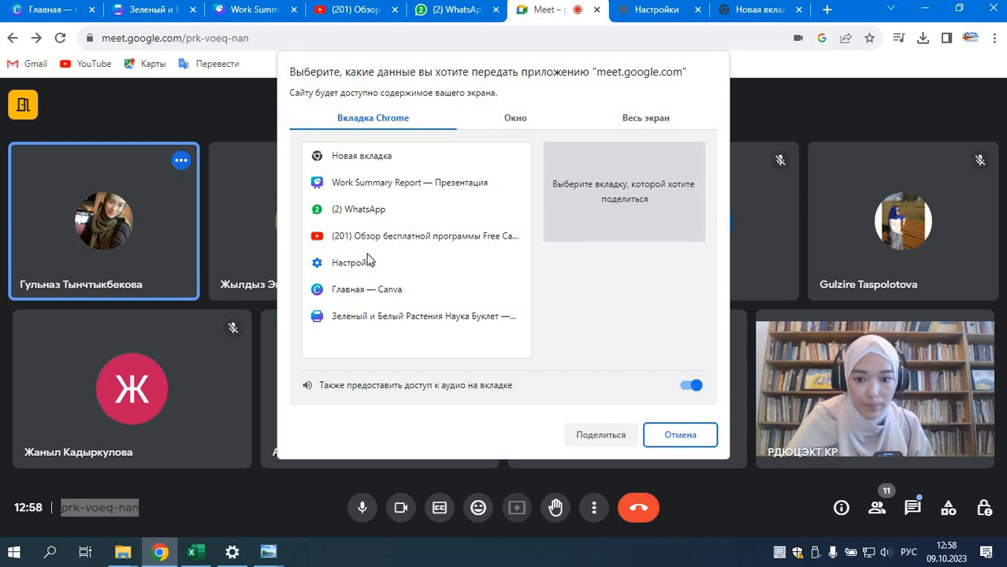
left_click(361, 158)
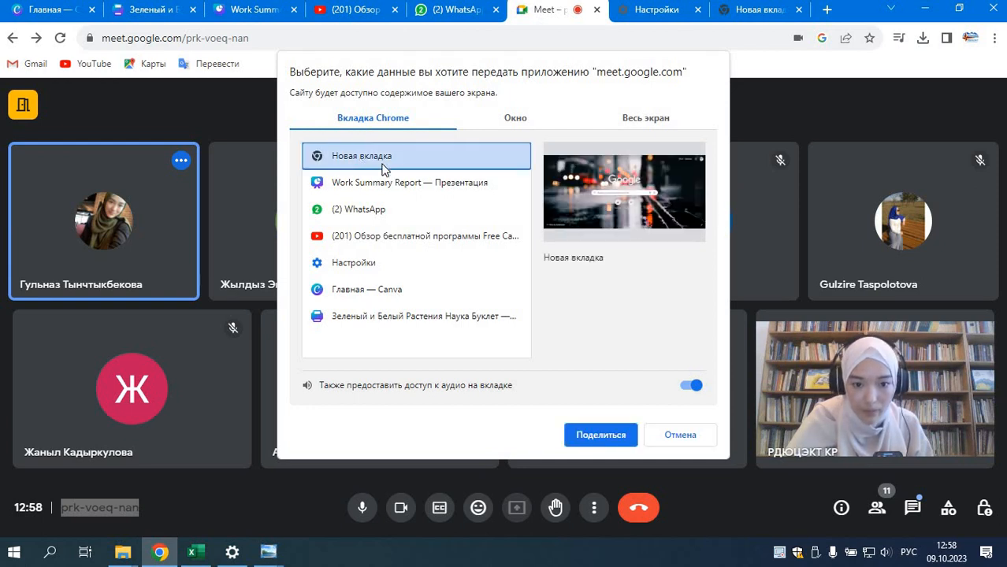
left_click(600, 435)
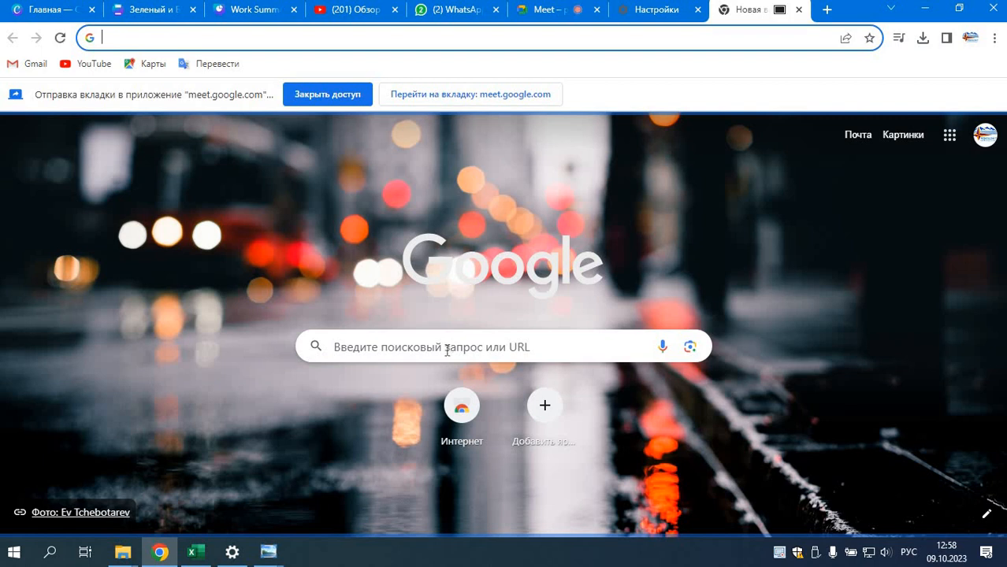
Step: Search Google for "canva" and open the main Canva website from the results
left_click(447, 351)
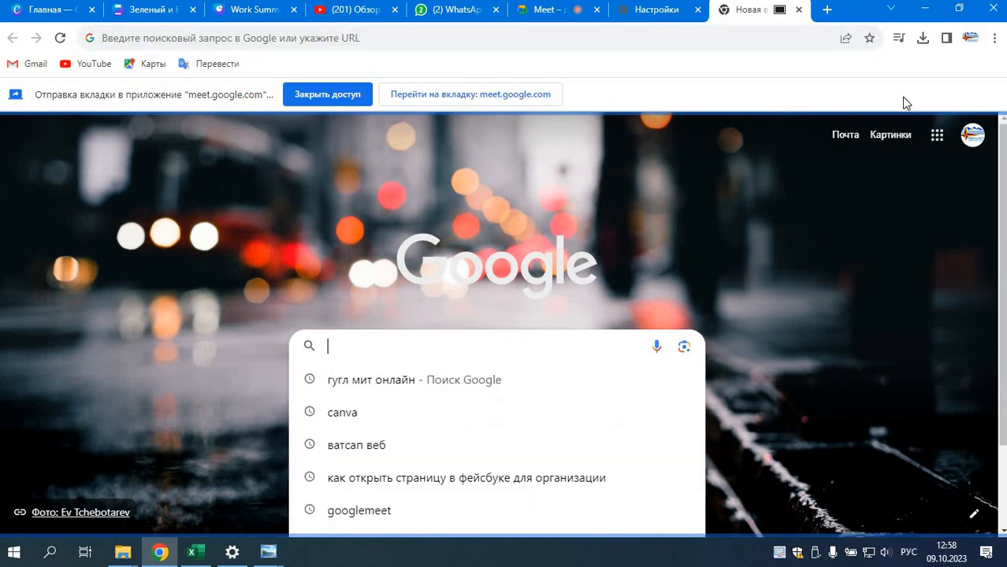
left_click(973, 137)
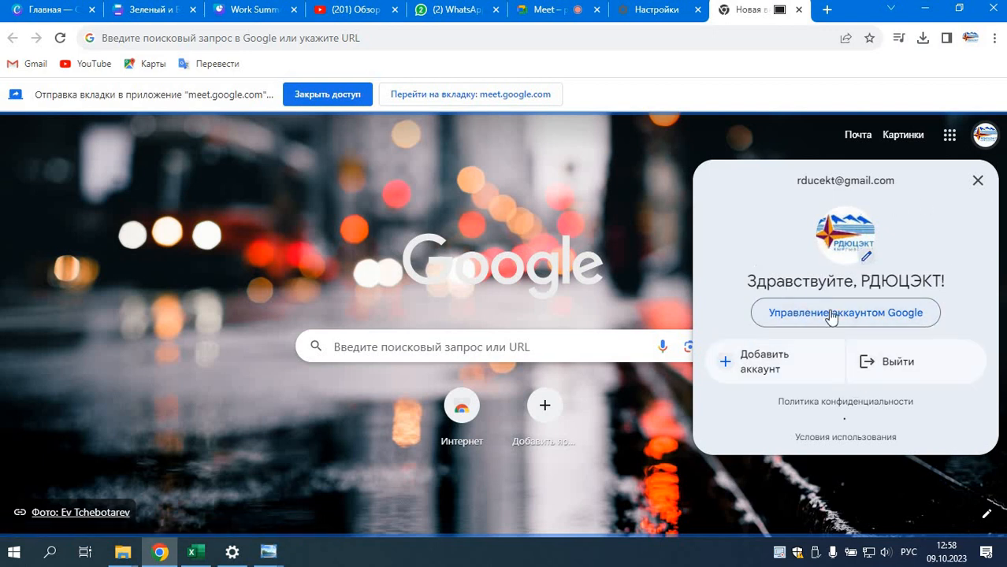
left_click(426, 347)
left_click(375, 350)
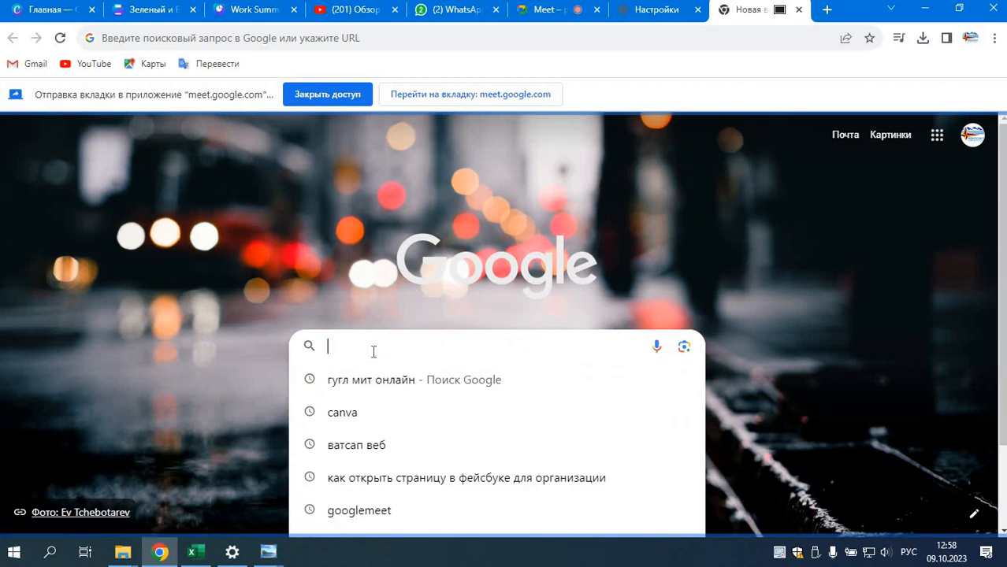
type("canva")
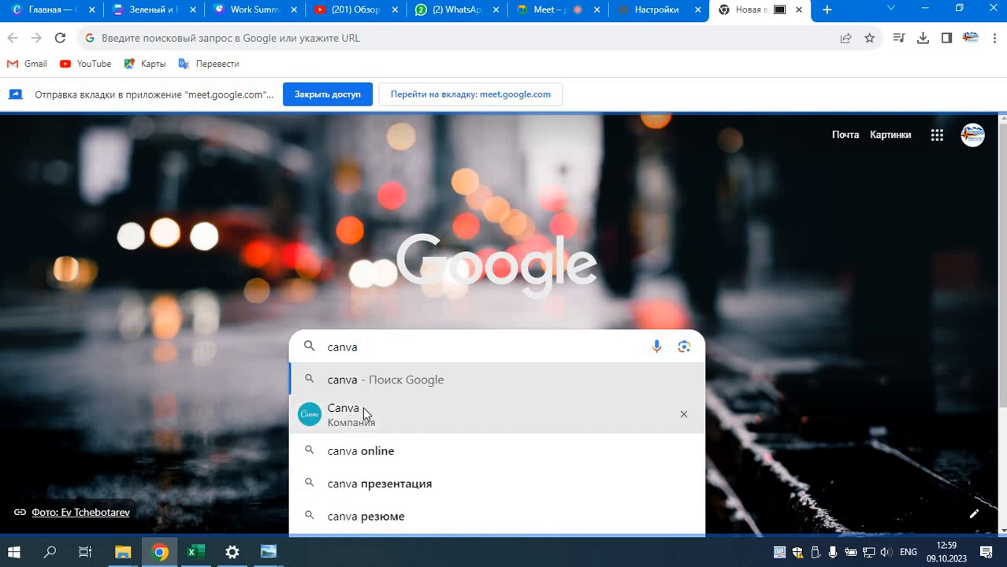
left_click(368, 382)
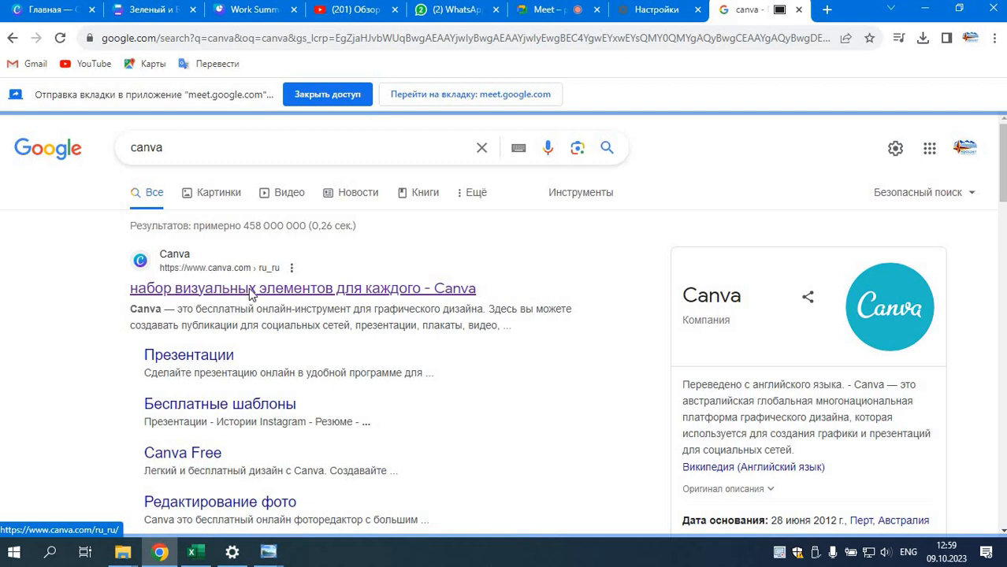
left_click(271, 290)
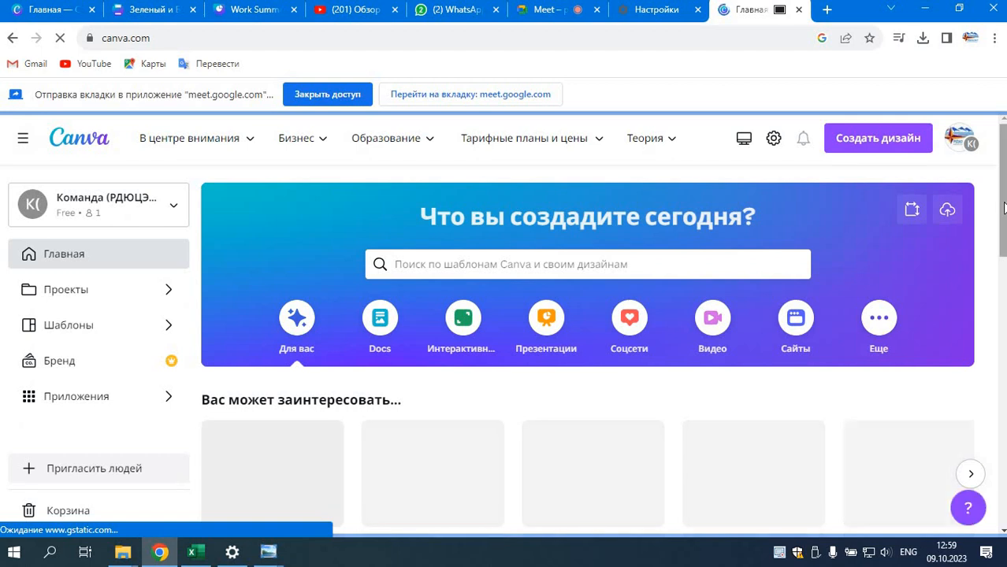
Step: Examine the Canva home page, including the template search suggestions and the carousel of suggested design types
left_click_drag(1003, 211, 995, 181)
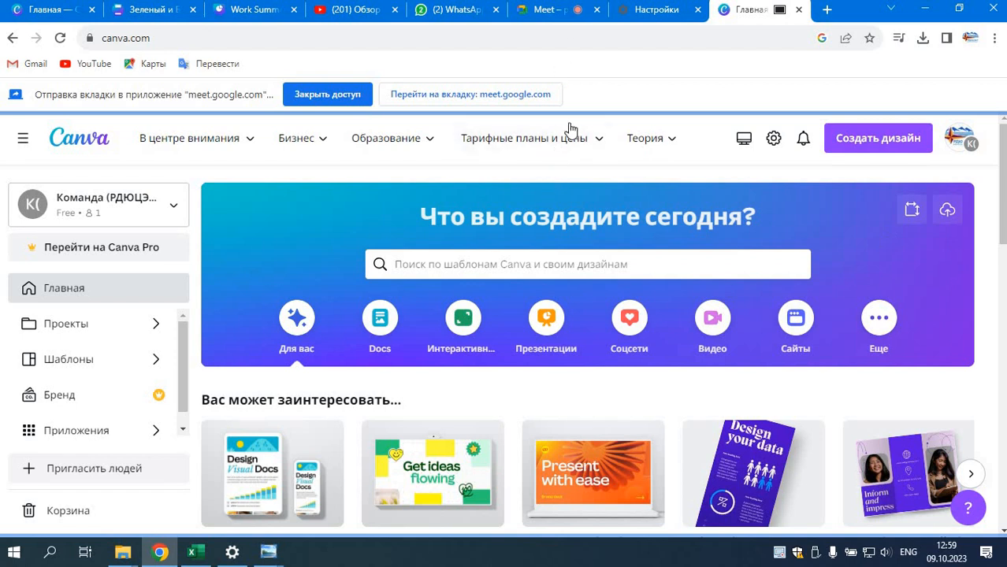
mouse_move(561, 136)
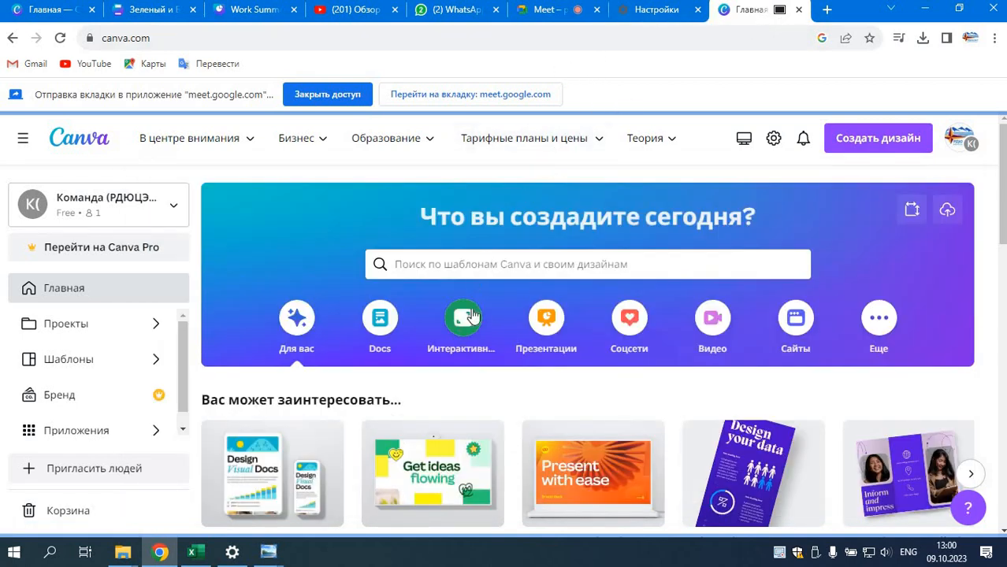
left_click(462, 268)
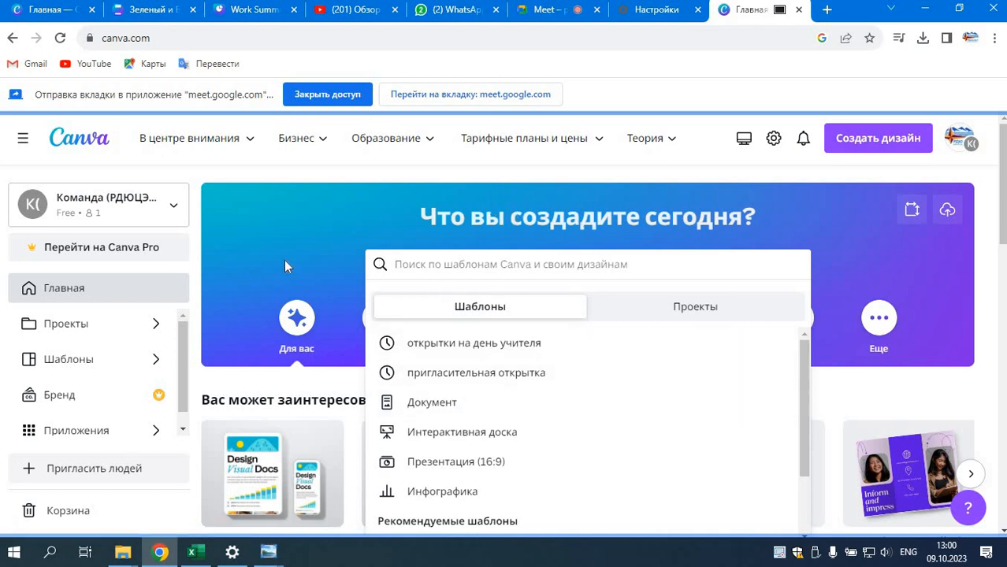
left_click(336, 251)
scroll(327, 302, "down", 3)
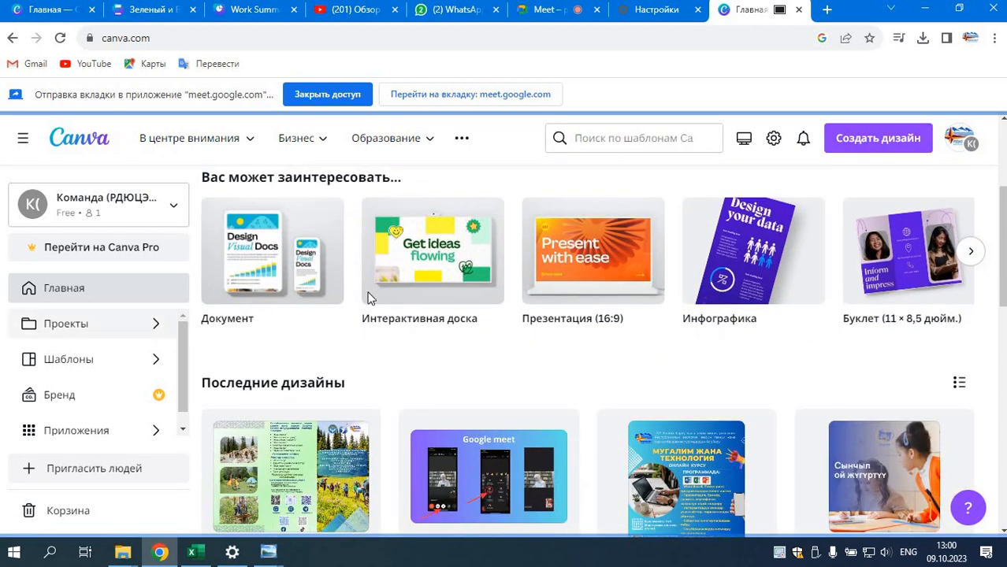
left_click(970, 253)
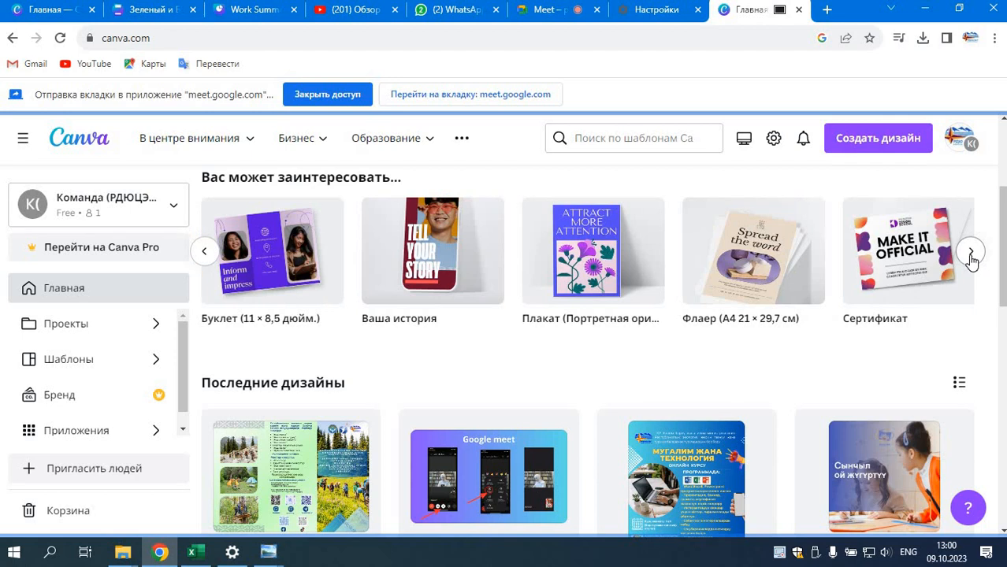
left_click(970, 253)
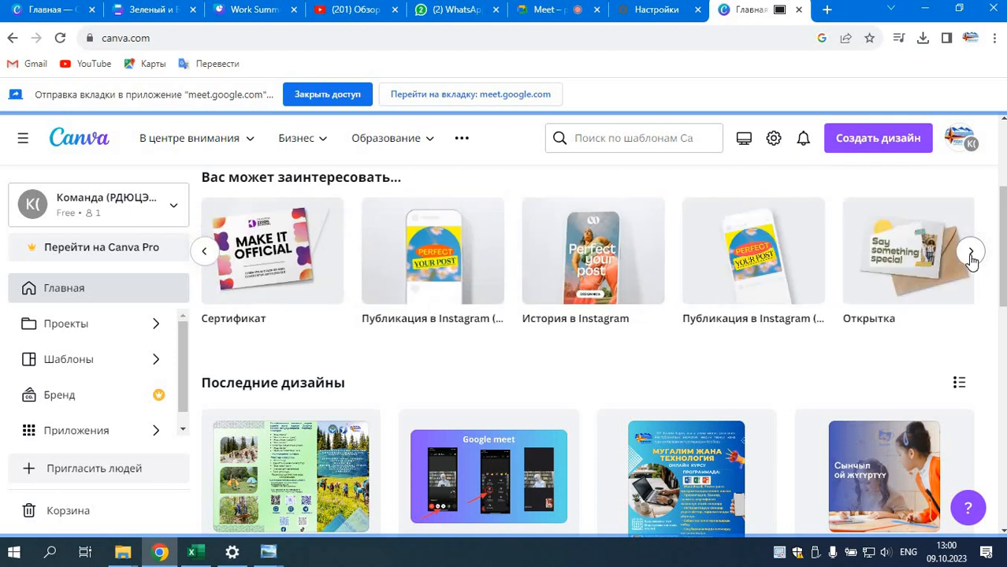
left_click(968, 258)
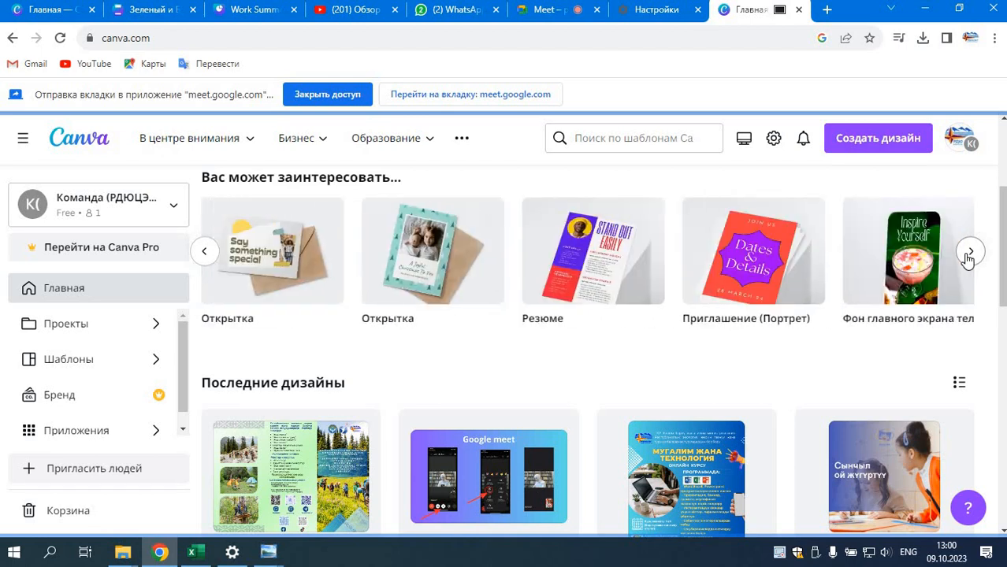
left_click(969, 256)
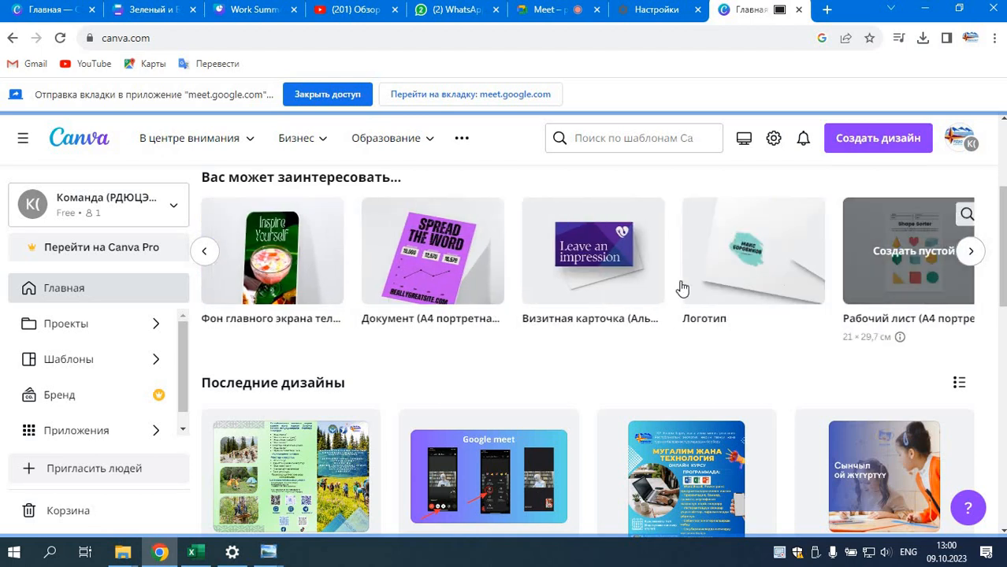
left_click(209, 250)
left_click(207, 253)
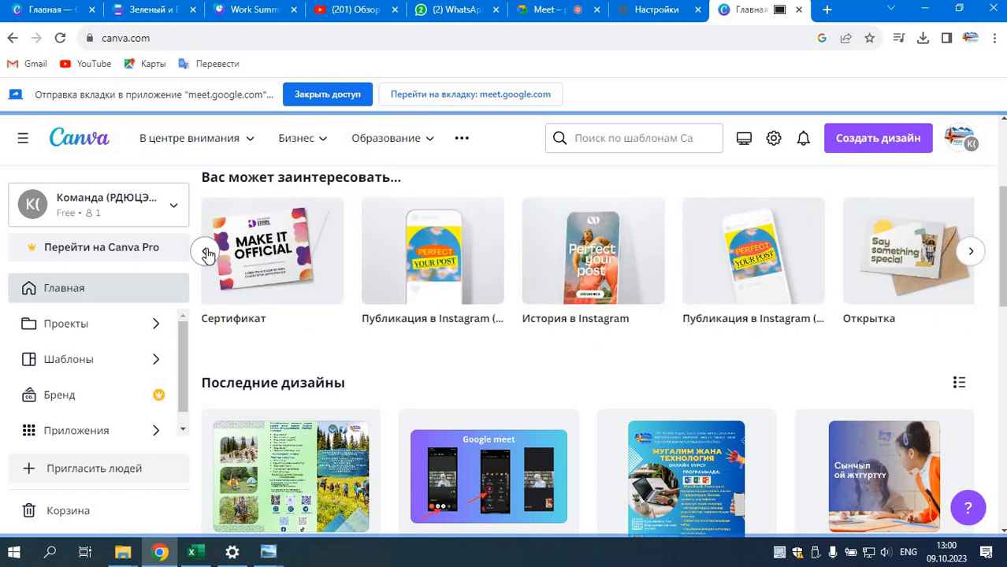
left_click(207, 253)
left_click(208, 253)
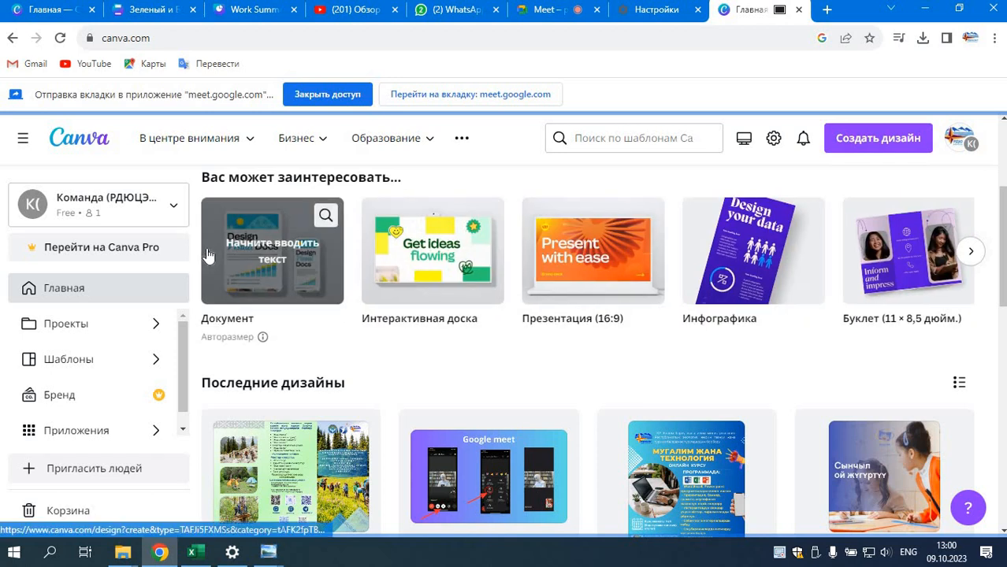
Step: Create a blank Презентация (16:9) design from the suggested design types
left_click(597, 267)
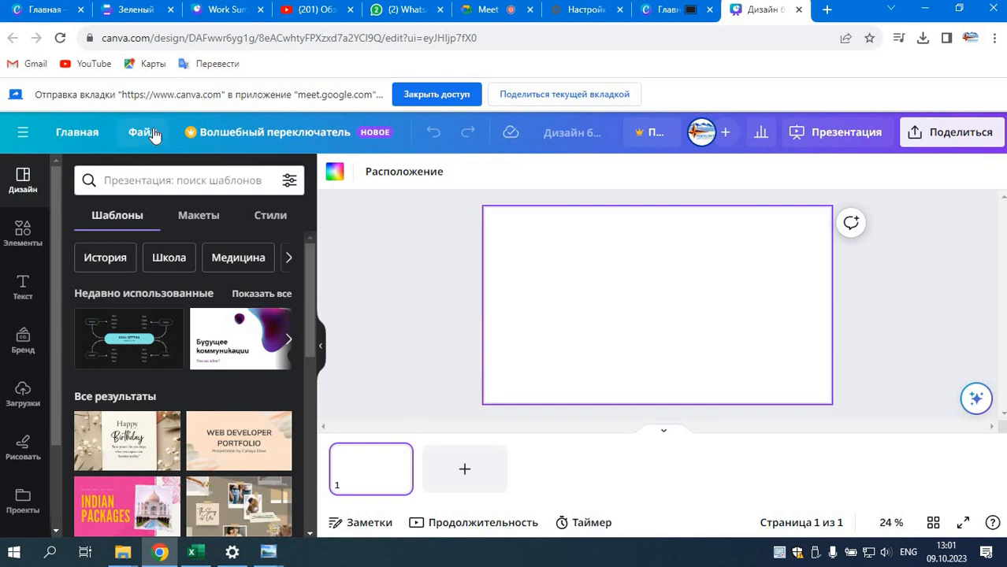
Step: Stop the current Meet presentation and share the "Дизайн без названия — Презентация" tab with the call instead
left_click(666, 10)
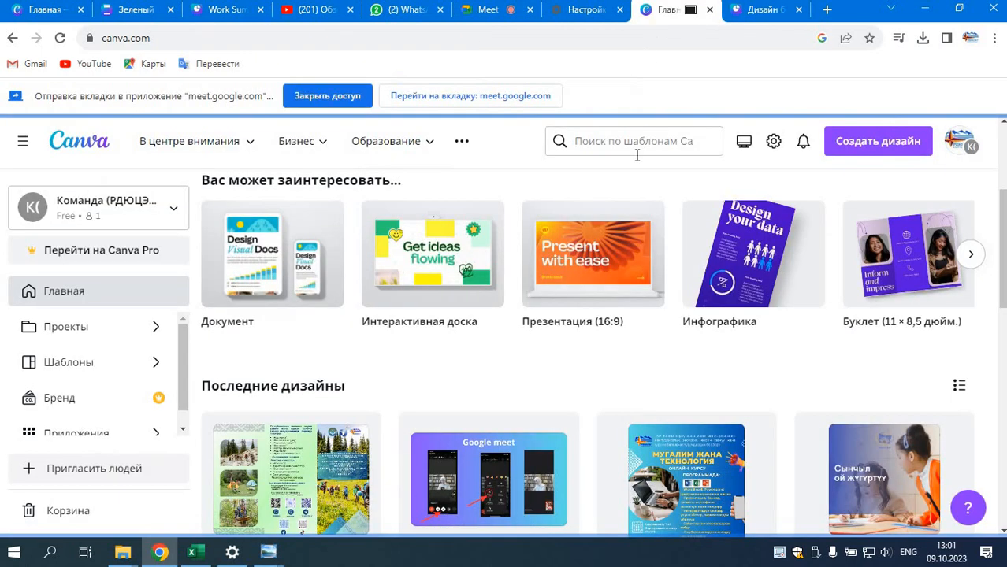
left_click(487, 9)
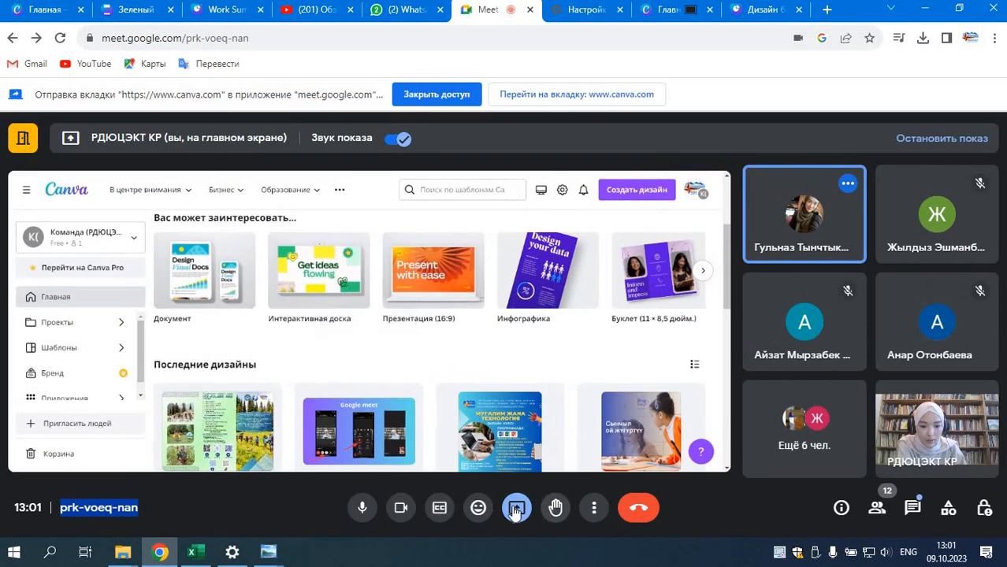
left_click(513, 509)
left_click(580, 462)
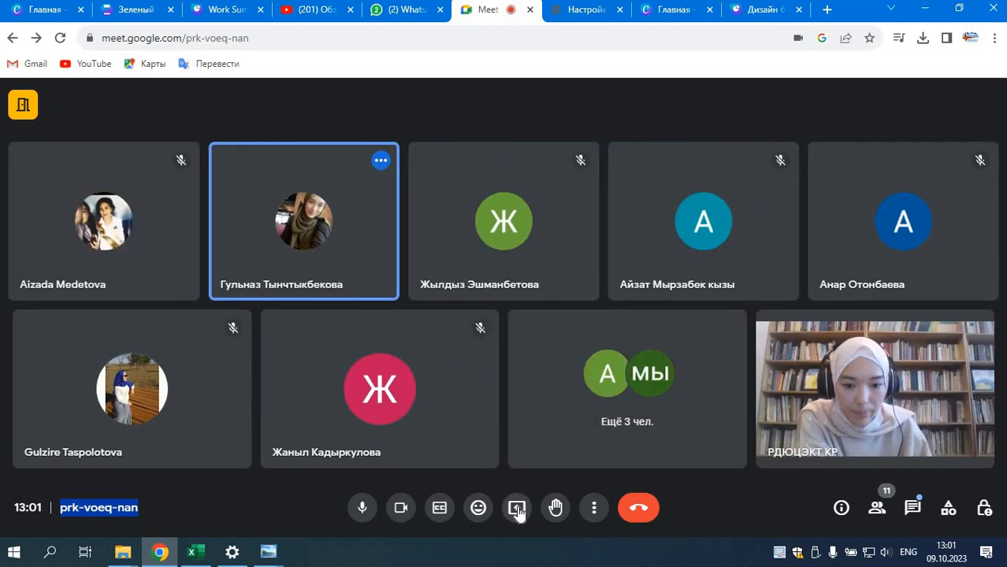
left_click(517, 507)
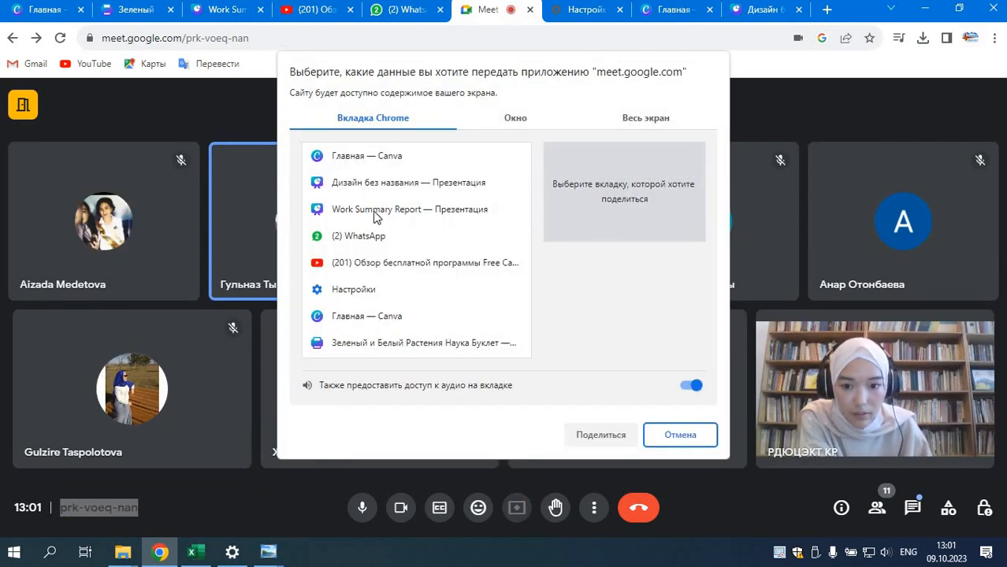
left_click(375, 186)
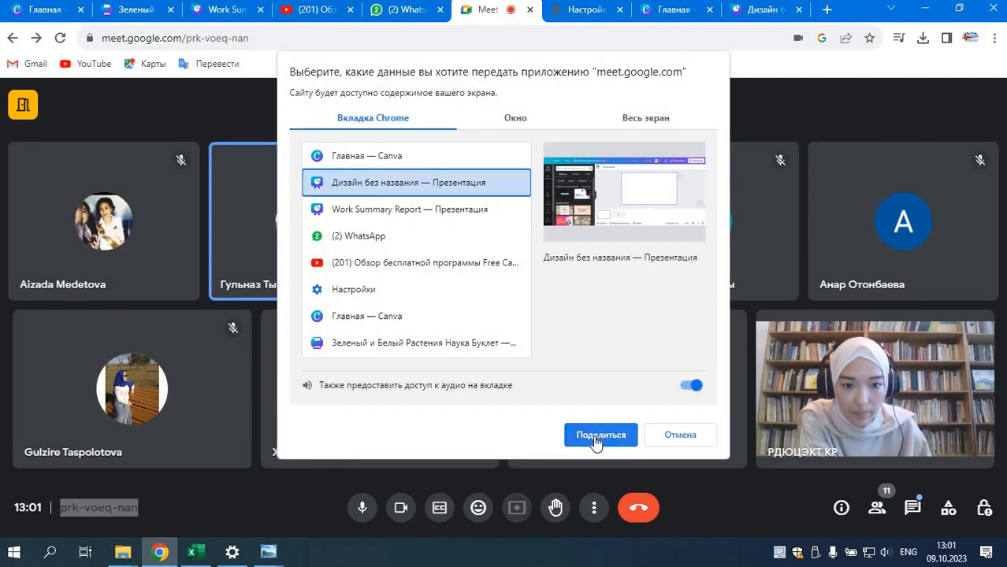
left_click(596, 434)
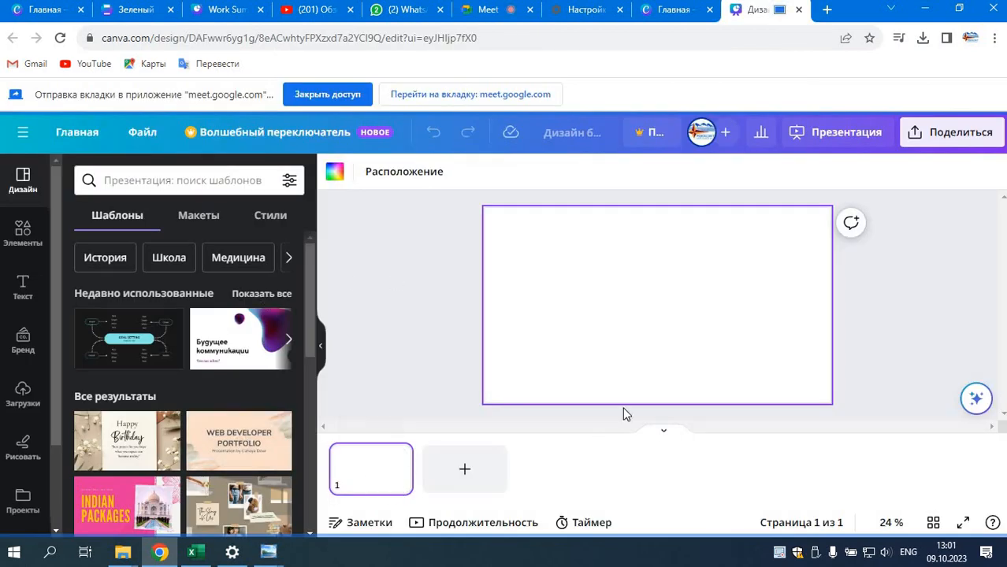
Step: Search the presentation templates for "история" and choose the suggestion "Презентации по истории"
mouse_move(257, 467)
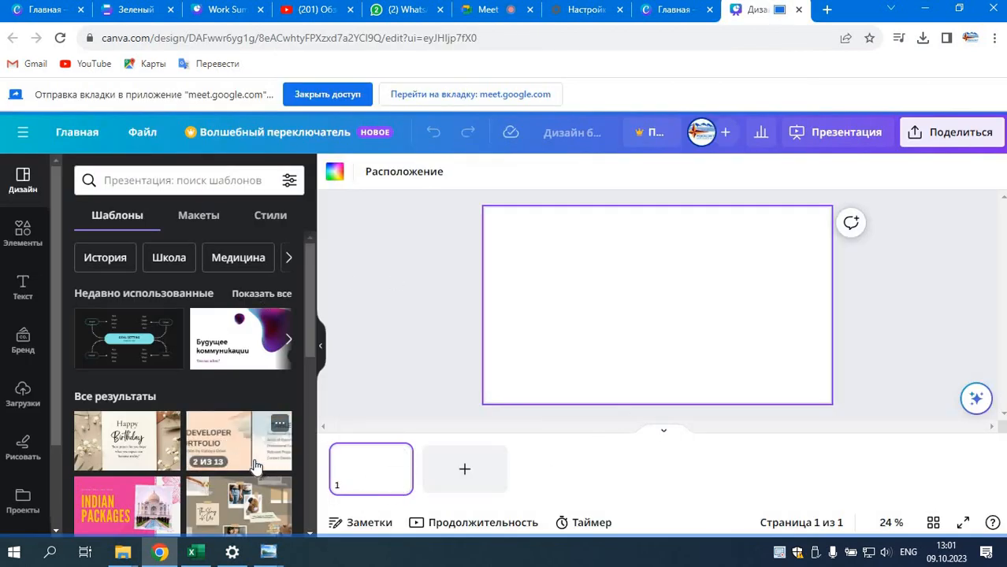
left_click(172, 180)
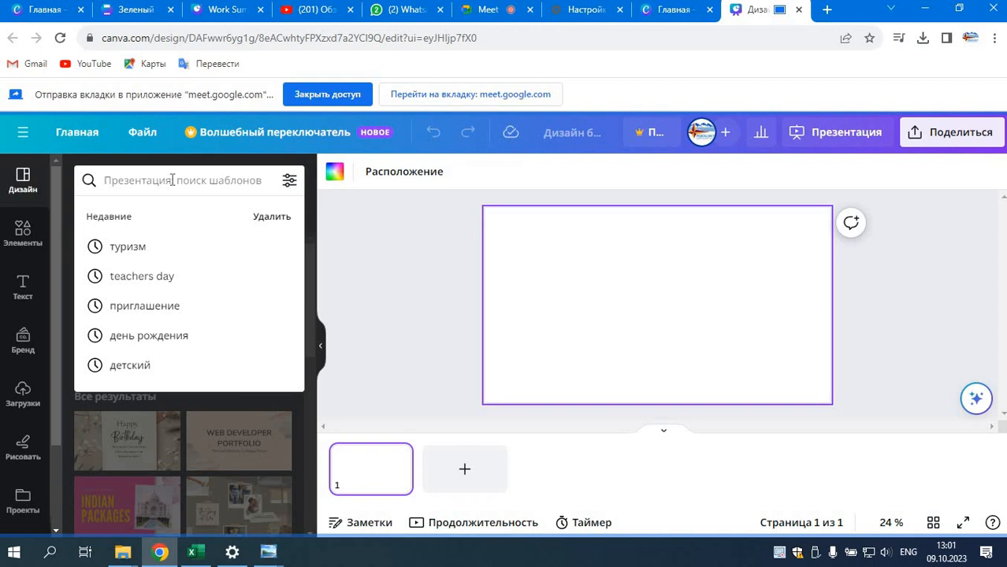
type("bcnjhb")
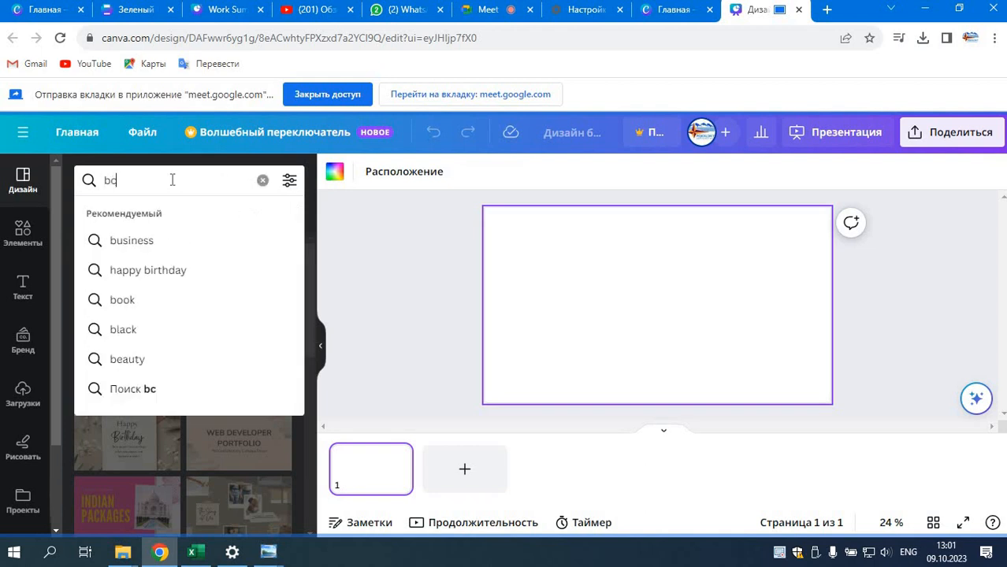
key("BackSpace")
key("BackSpace")
key("BackSpace")
key("BackSpace")
key("BackSpace")
key("BackSpace")
key("alt+shift")
type("истор")
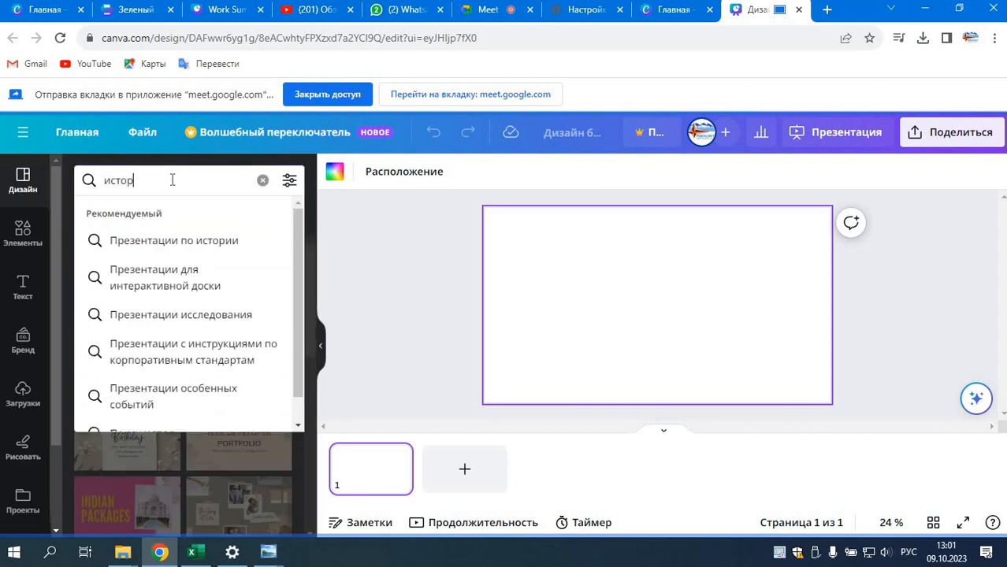
type("ия")
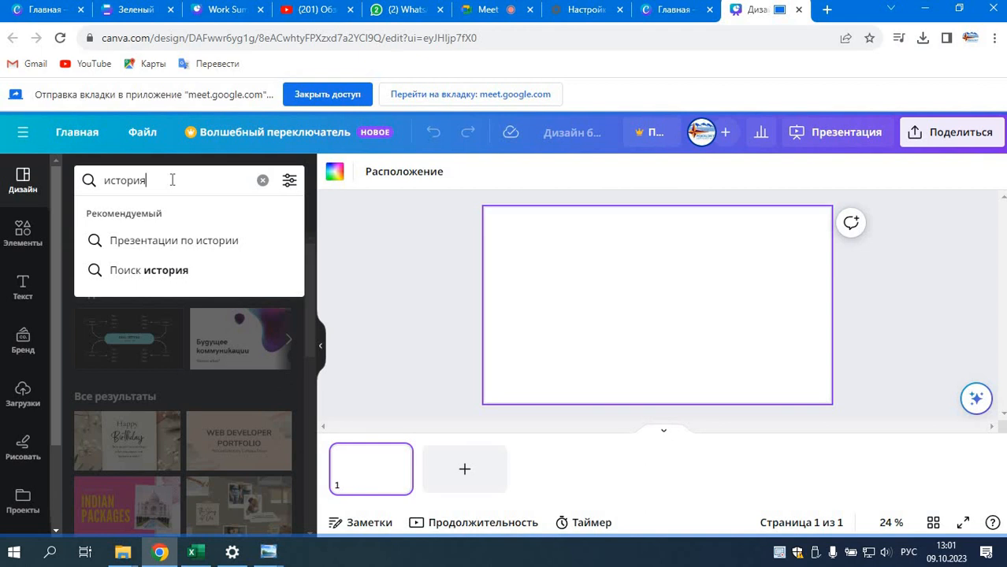
left_click(154, 242)
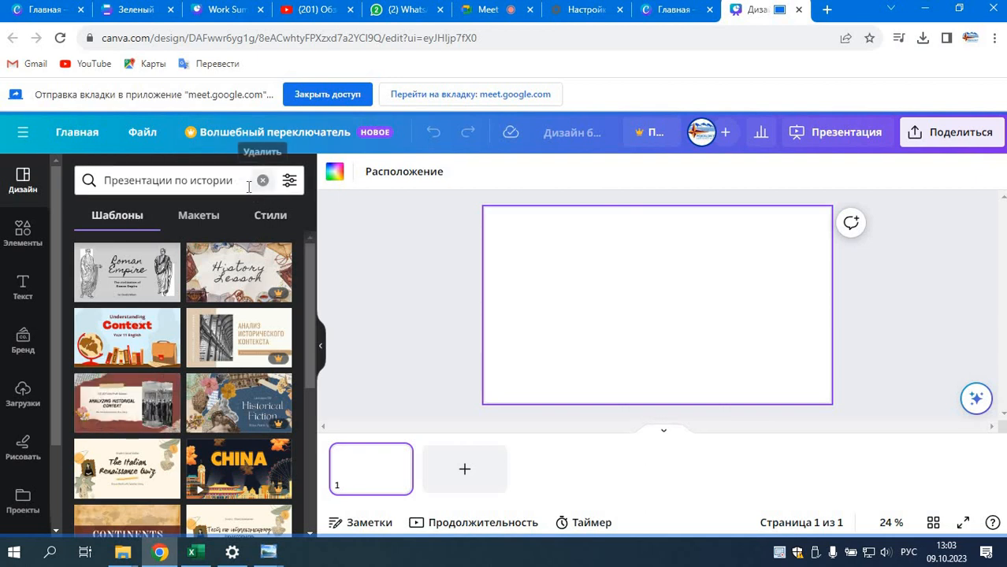
Step: Rerun the template search for "Презентации по истории" and apply the "Understanding Context" cover page to the blank slide
left_click_drag(245, 182, 101, 178)
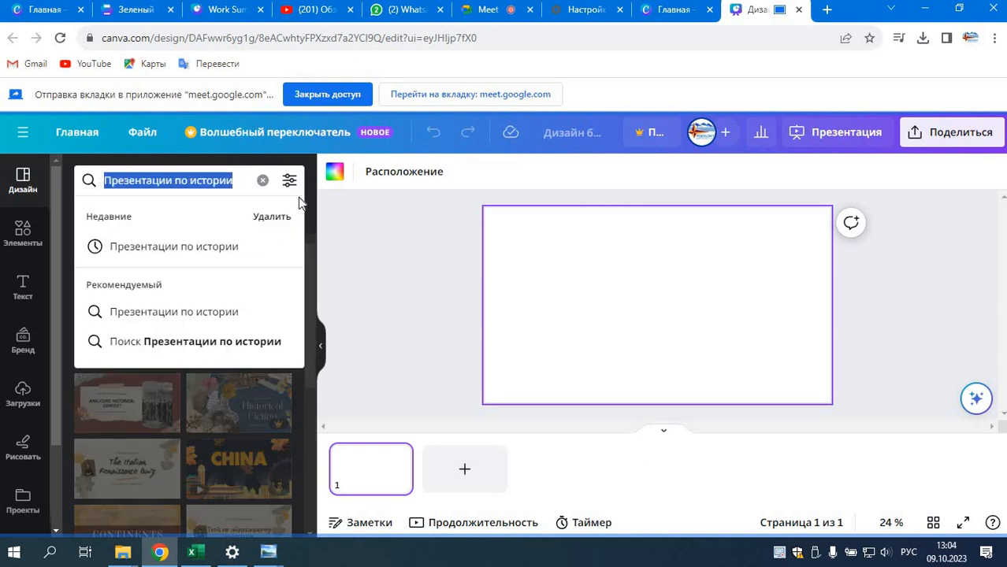
key("Return")
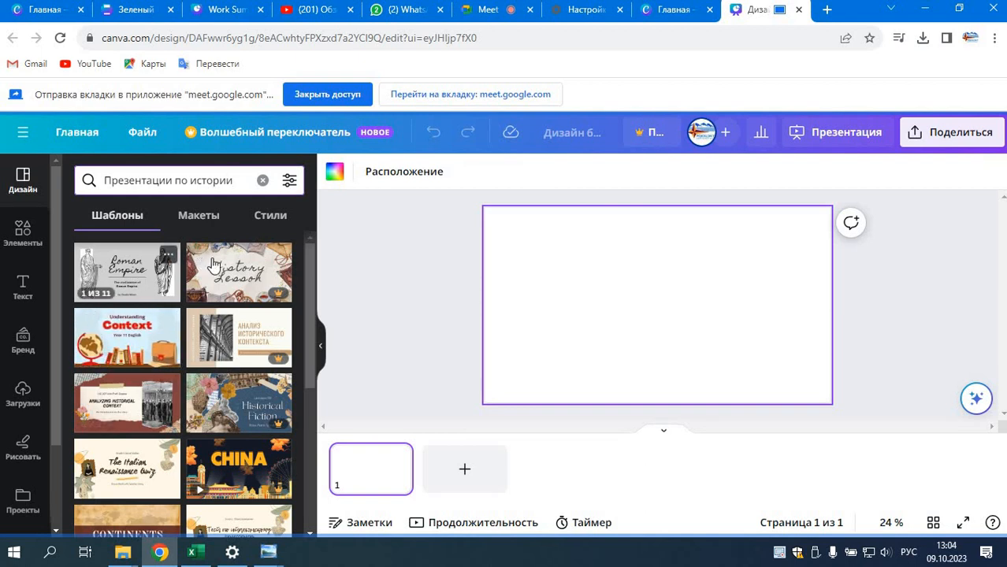
left_click(150, 351)
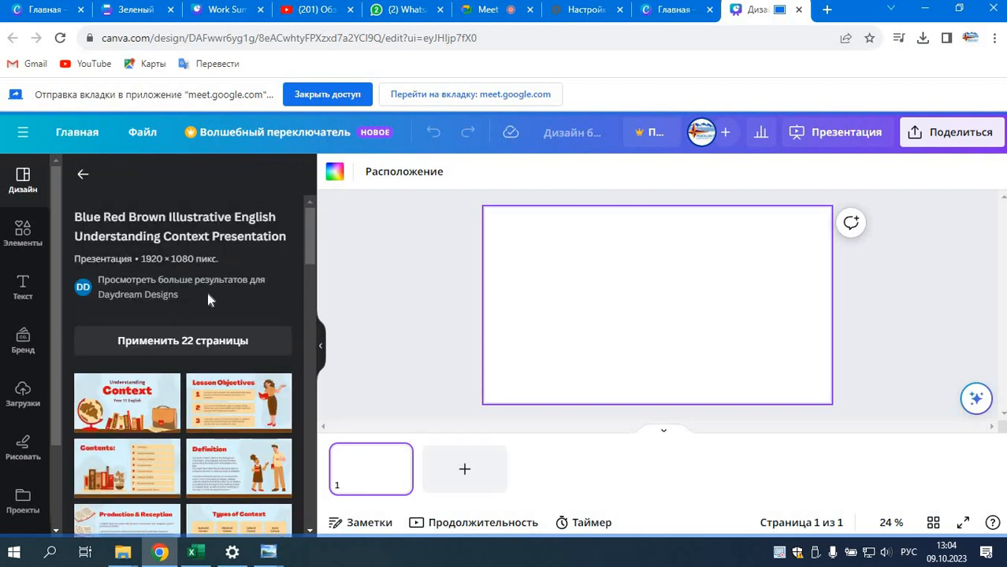
scroll(151, 369, "down", 1)
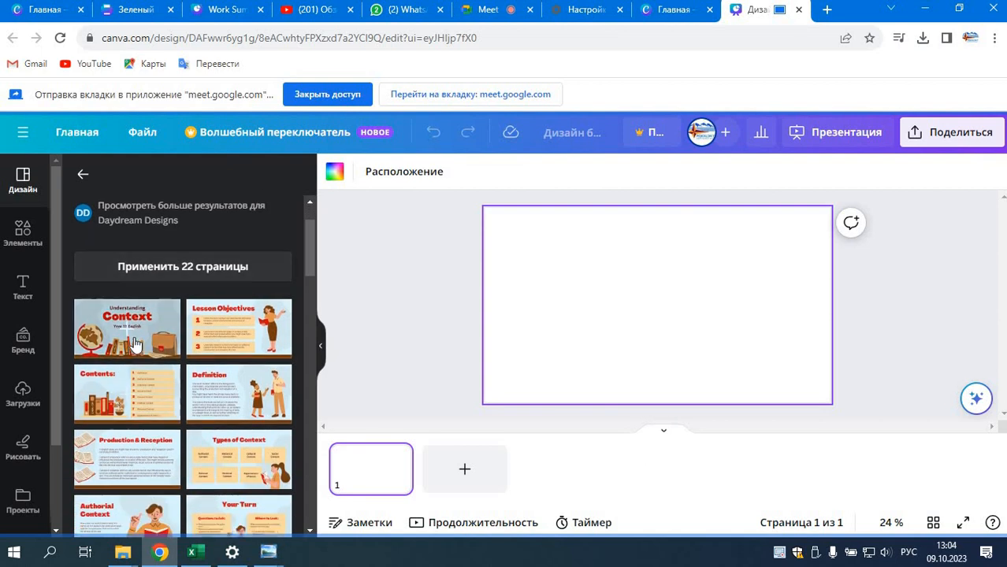
left_click(132, 339)
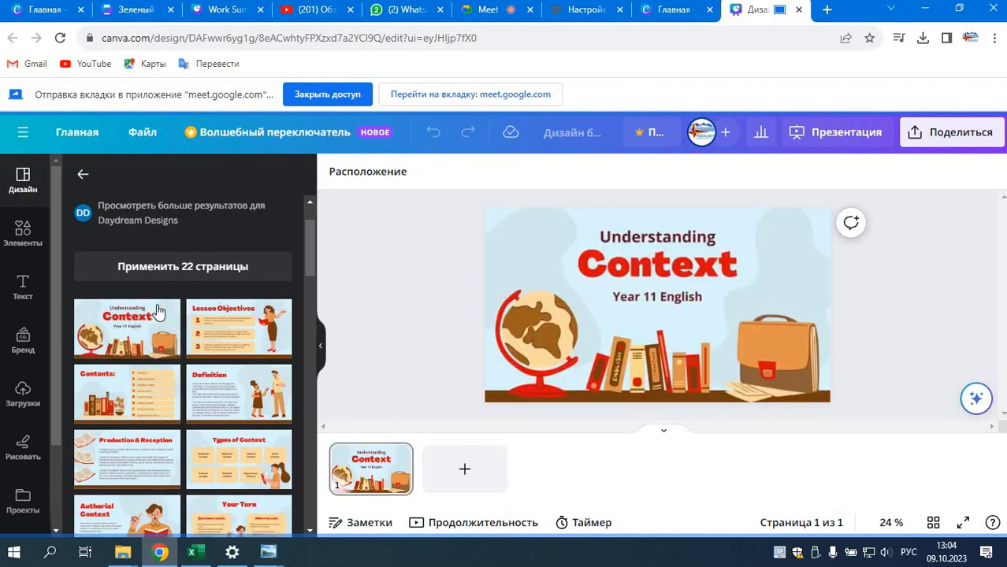
Step: Replace the large red title "Context" on the cover slide with "Тарых"
left_click(511, 279)
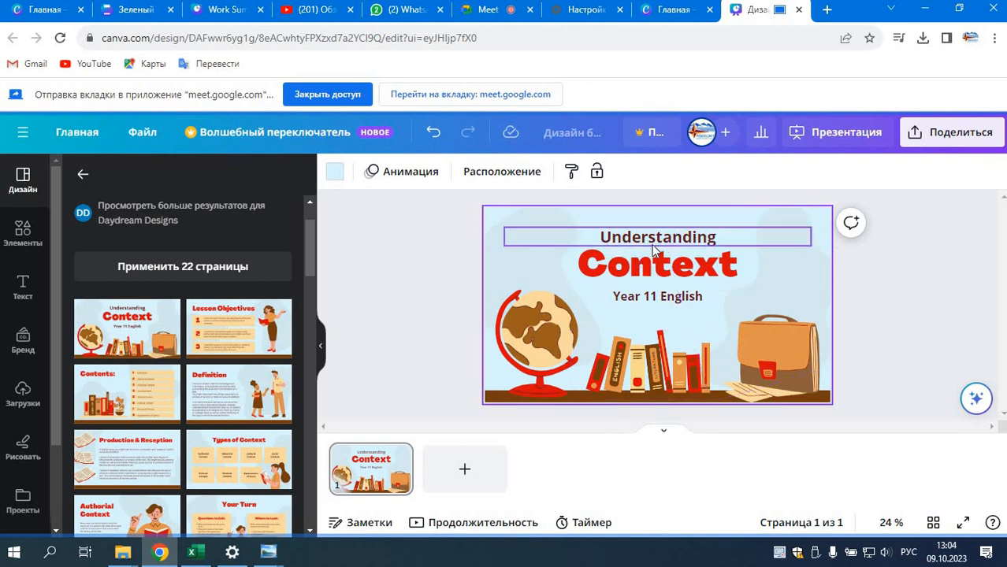
left_click(730, 266)
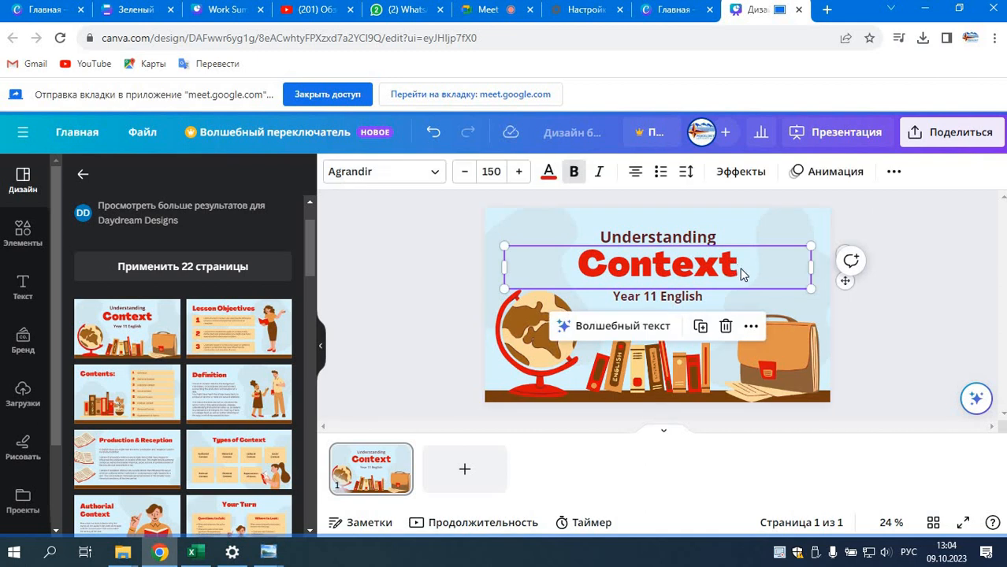
left_click(744, 268)
left_click(748, 261)
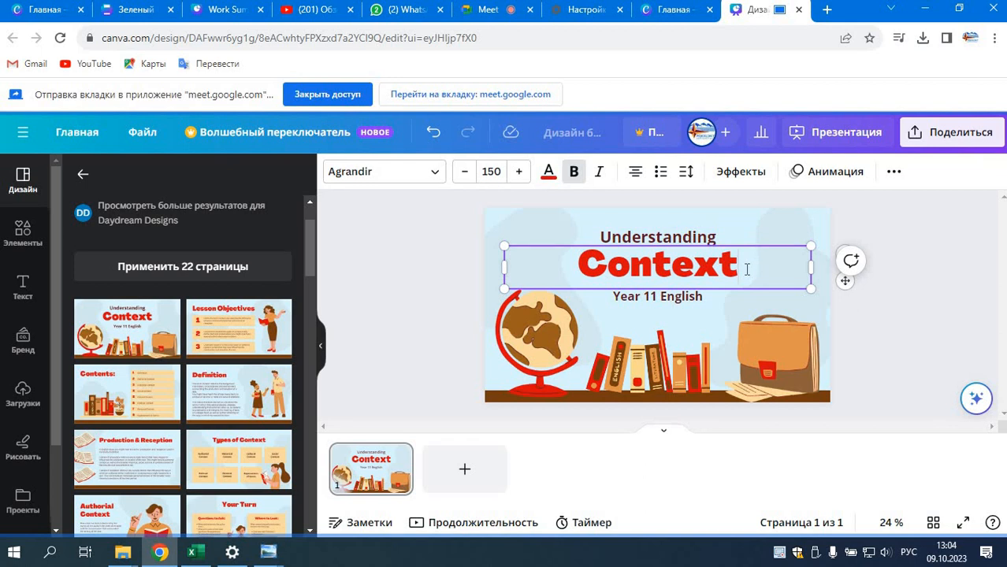
left_click_drag(737, 266, 577, 267)
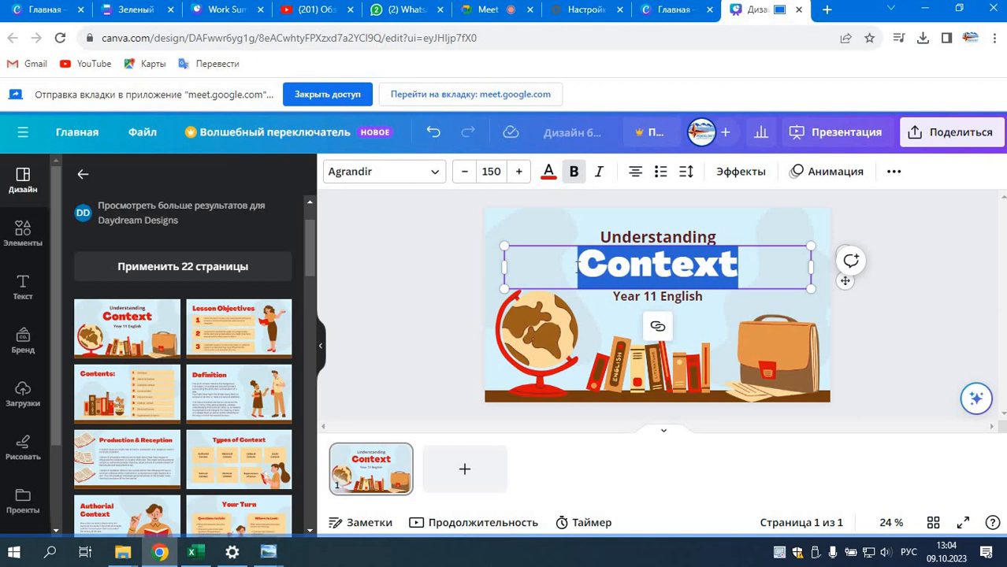
type("T")
type("арых")
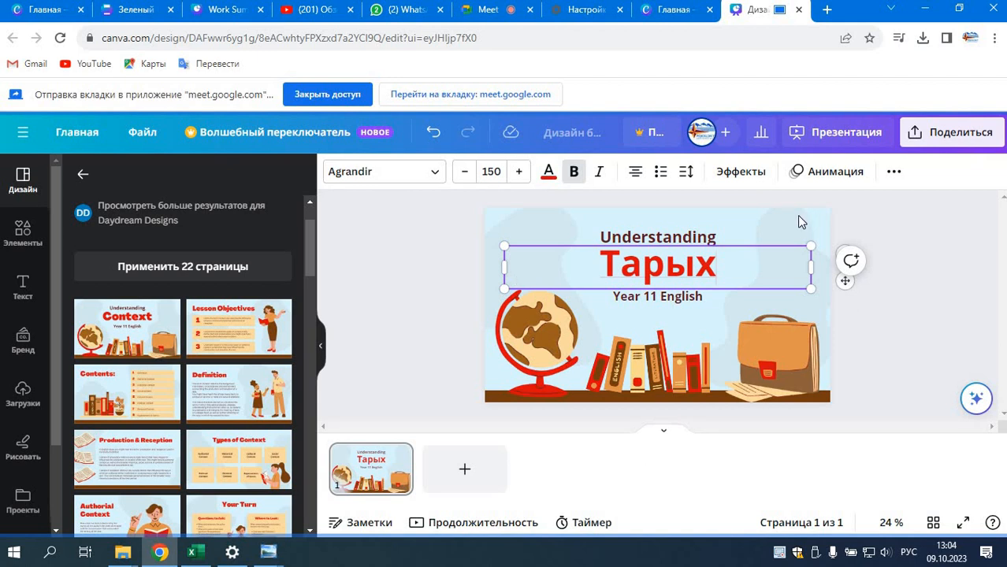
Step: Replace the "Understanding" line above the cover slide's title with "9-класс"
double_click(645, 238)
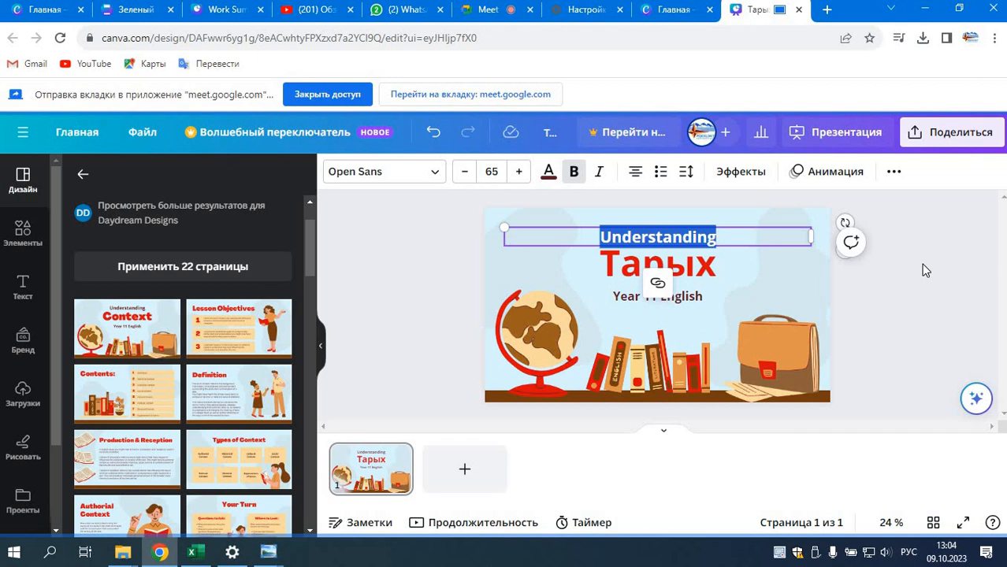
type("9-класс")
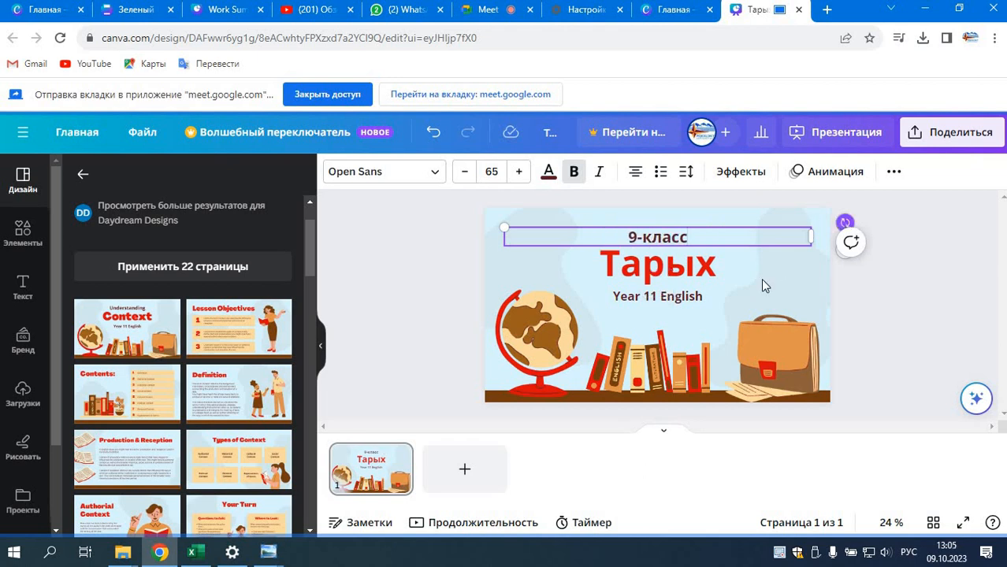
Step: Replace the "Year 11 English" line below the cover slide's title with "Тема: Таш доору"
double_click(684, 295)
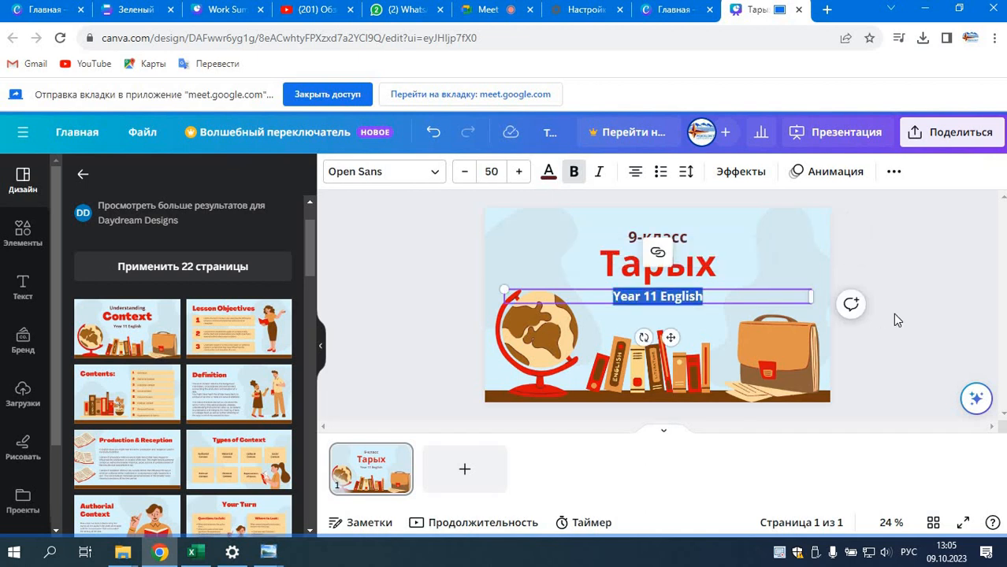
type("Таш")
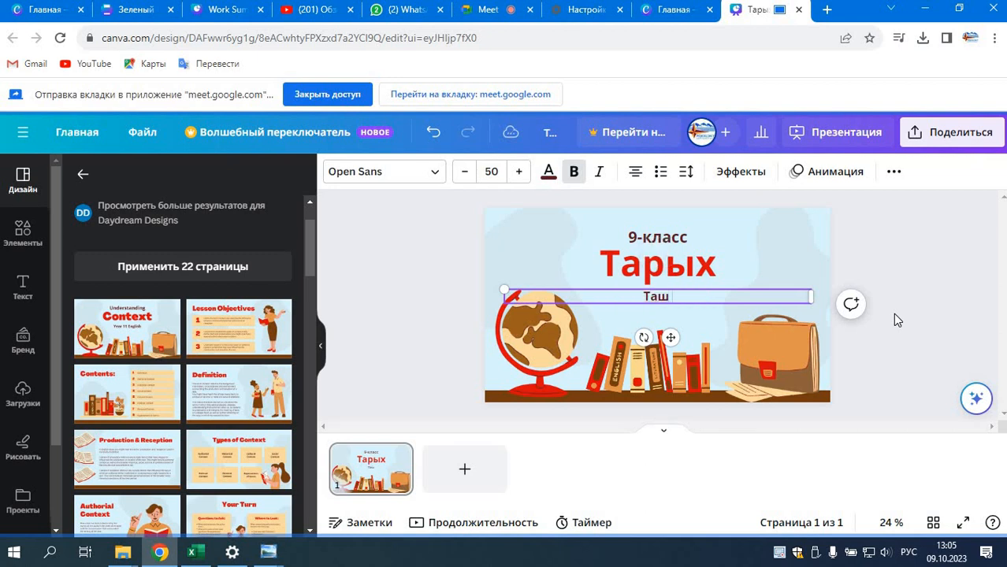
type(" доору")
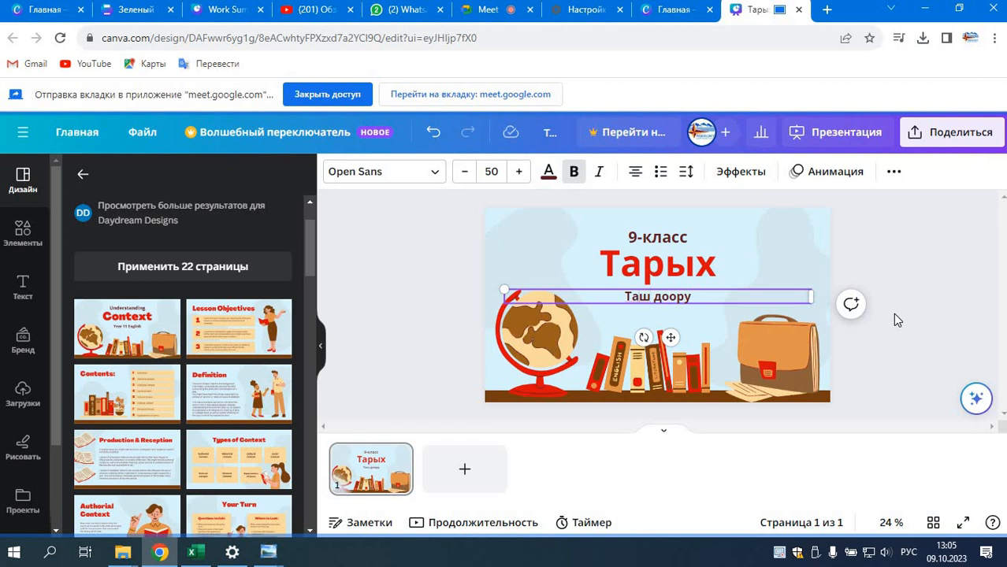
key("Home")
type("Тема")
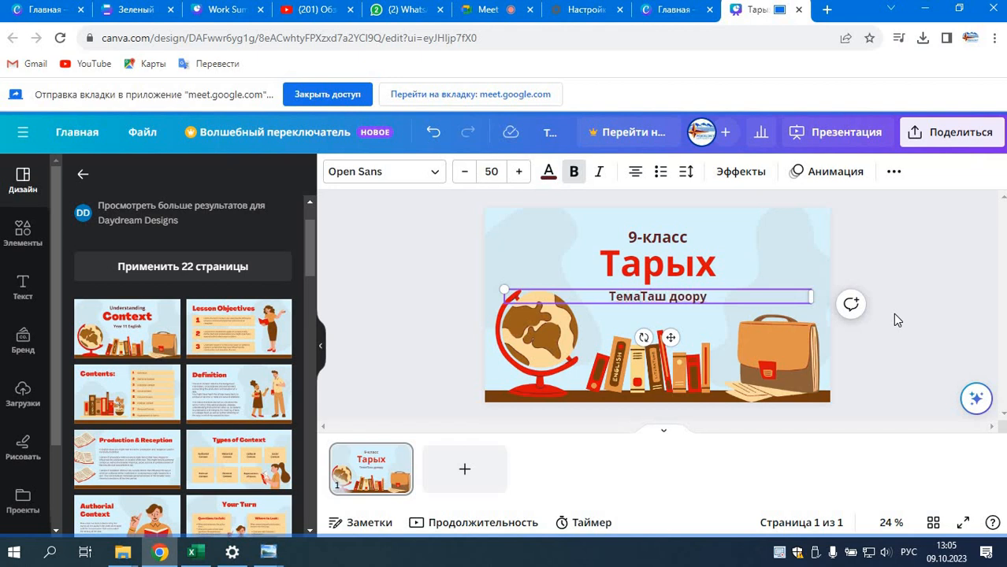
type(":")
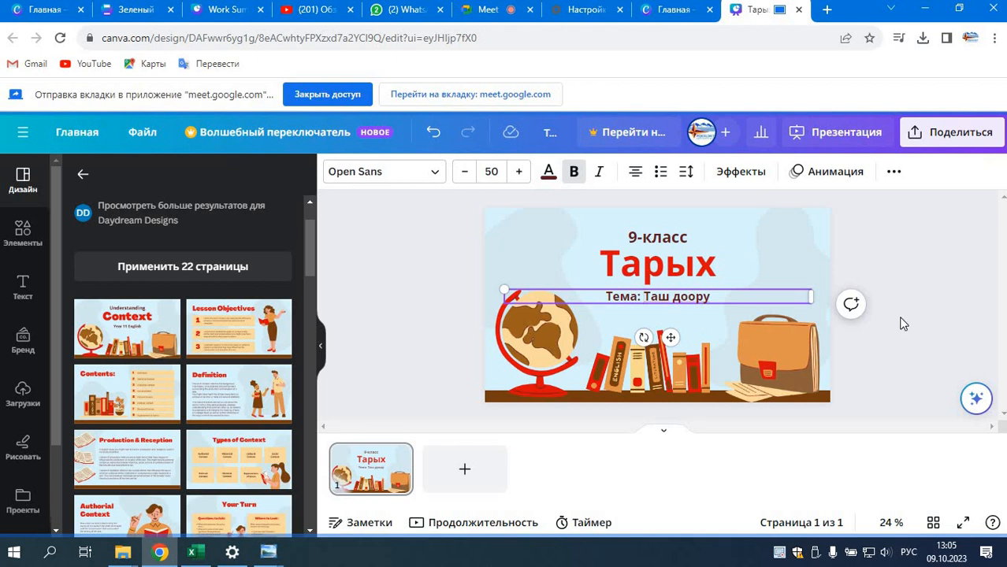
left_click(881, 341)
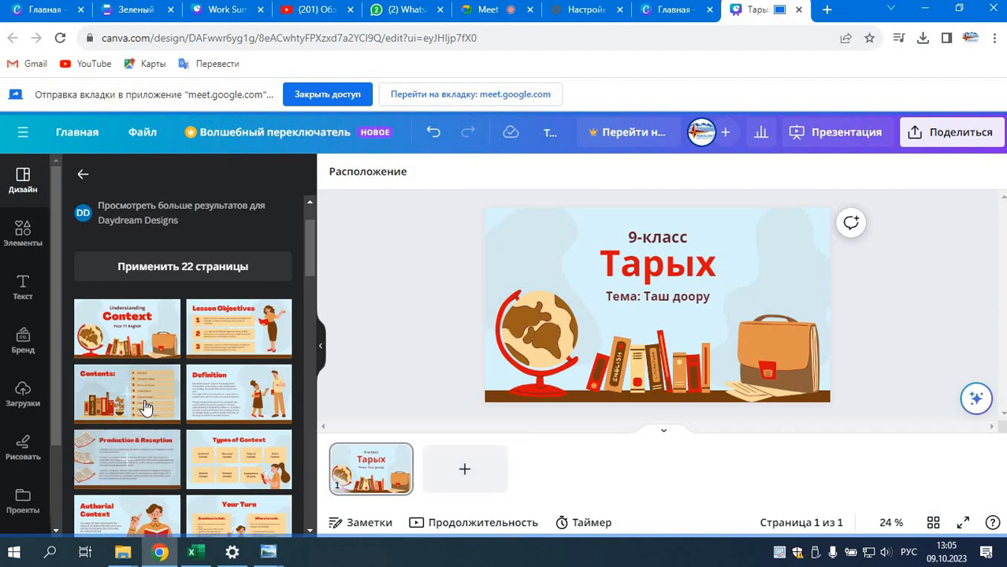
Step: Add the template's "Historical Context" page as slide 2 and the "Your Turn" page beside "Authorial Context" as slide 3
scroll(201, 449, "down", 3)
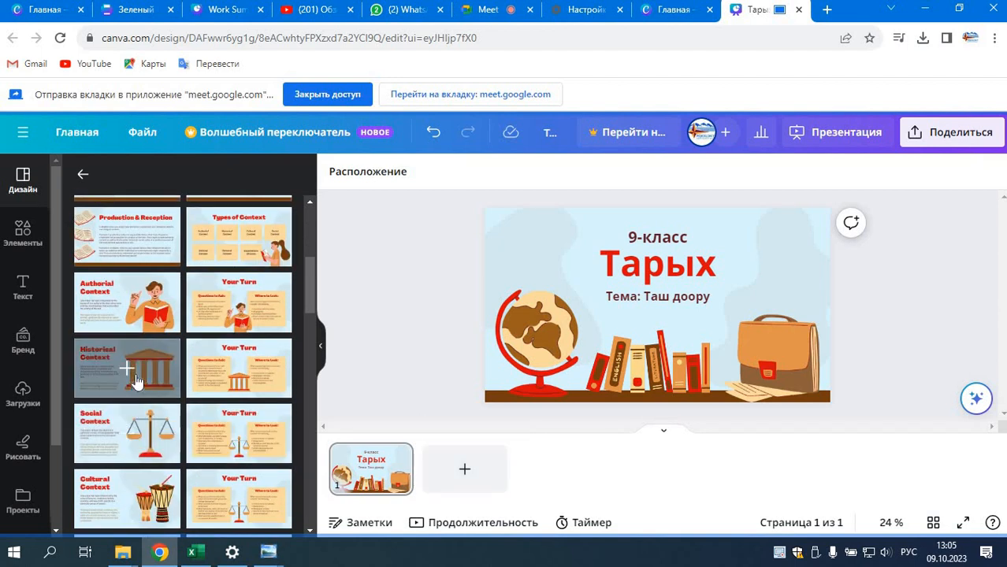
left_click_drag(134, 367, 485, 475)
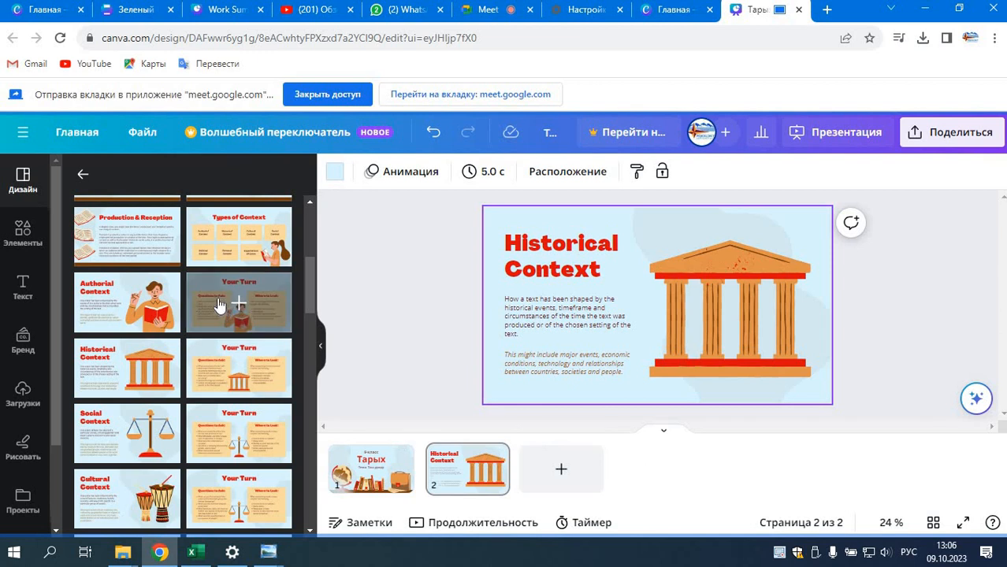
left_click_drag(220, 305, 545, 451)
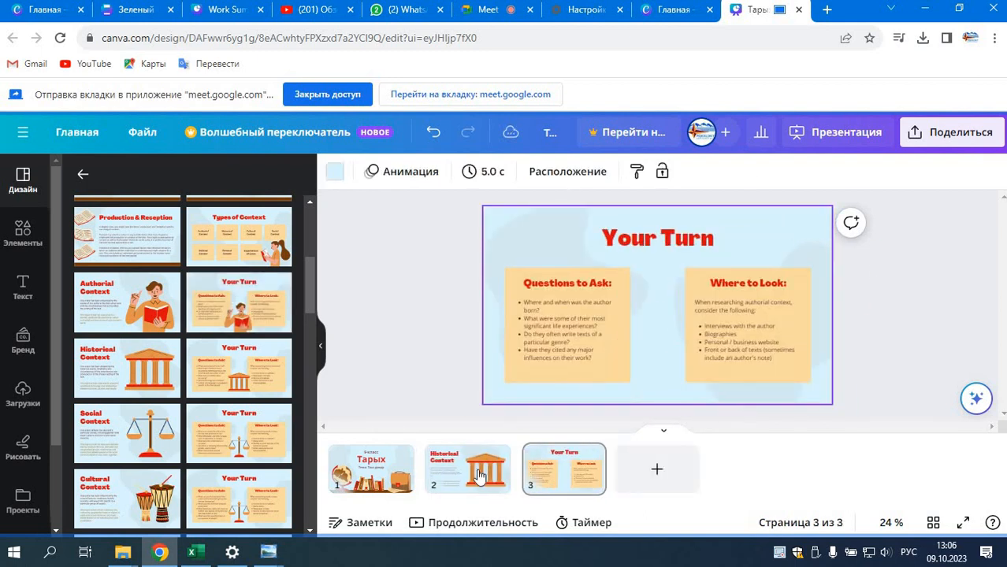
left_click(443, 477)
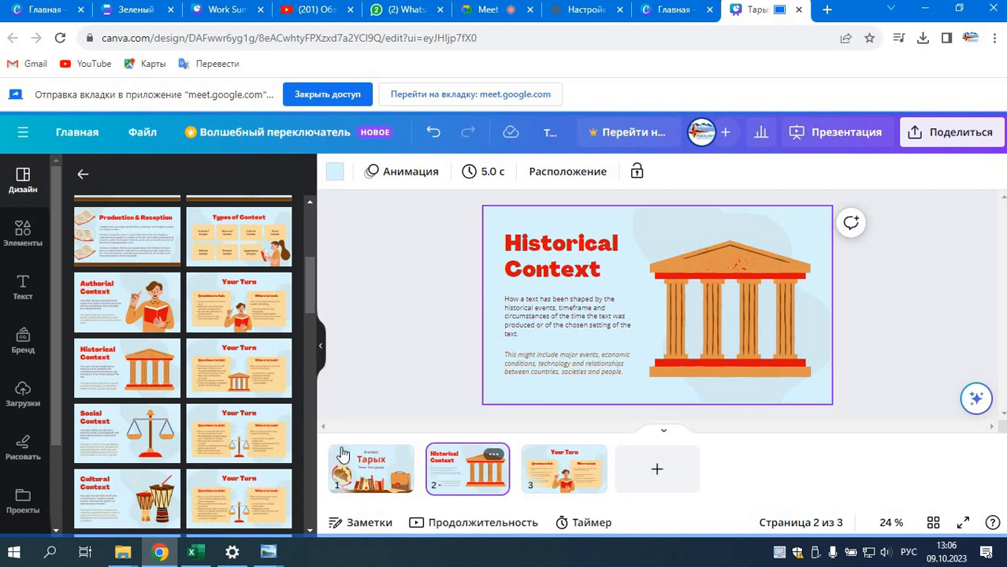
left_click(398, 466)
left_click(466, 474)
Step: Delete the "Тема: Таш доору" text box from the cover slide
left_click(376, 487)
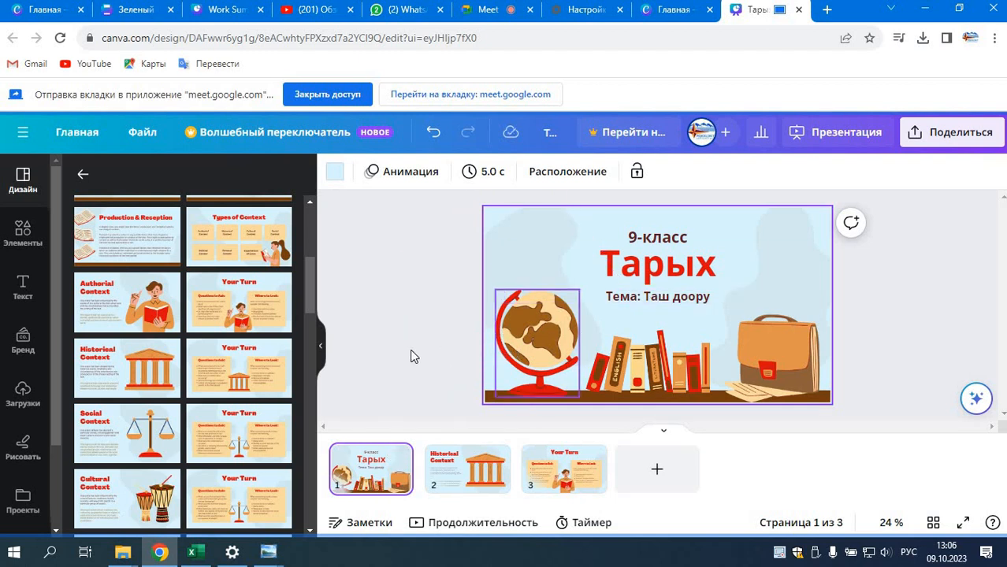
left_click_drag(306, 305, 313, 252)
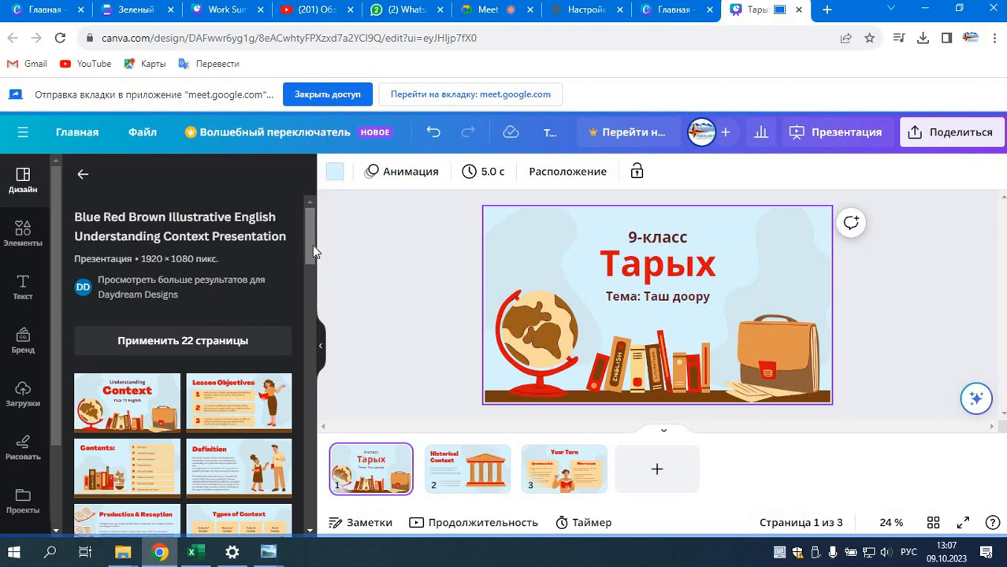
left_click_drag(312, 245, 315, 281)
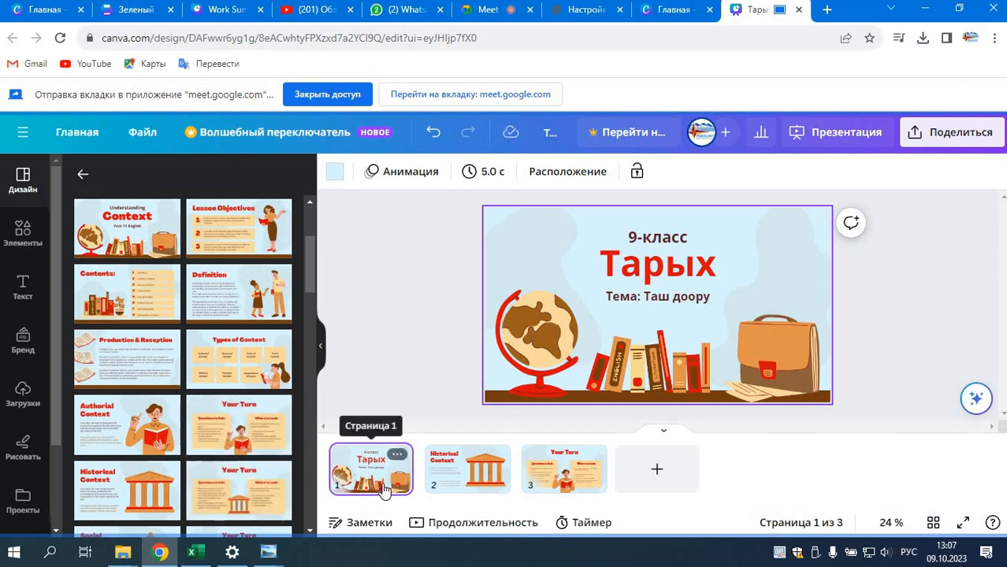
left_click(700, 300)
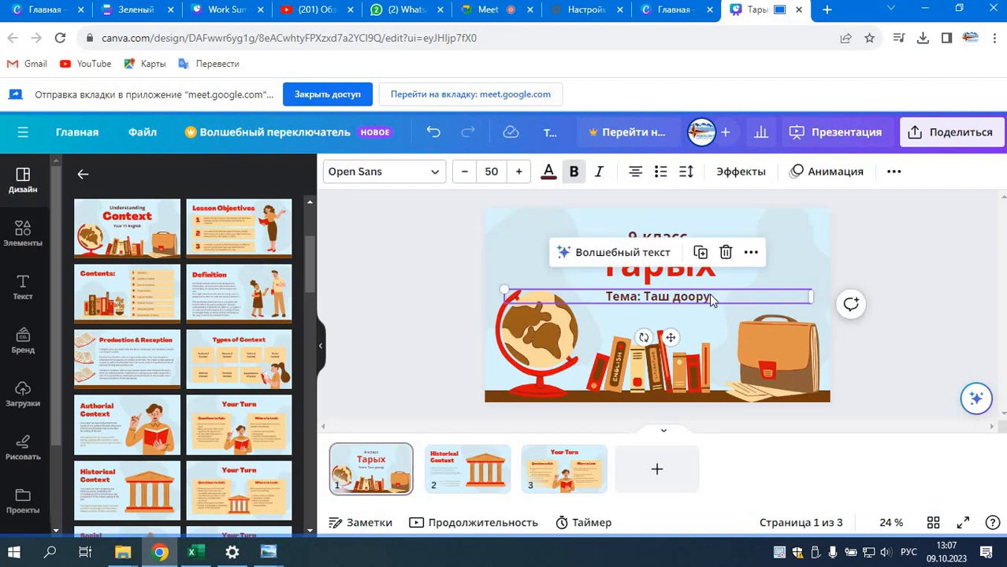
left_click(713, 298)
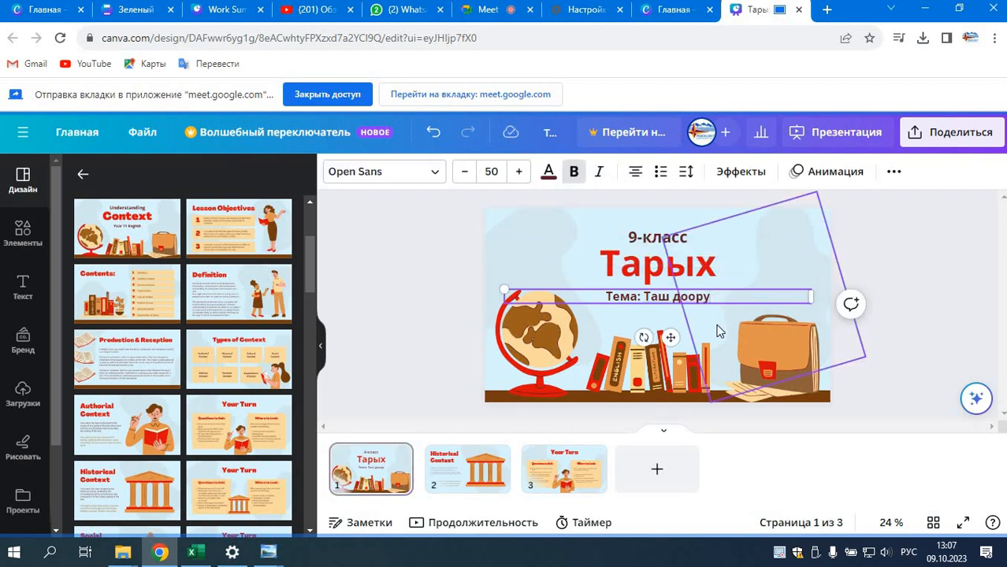
left_click(712, 299)
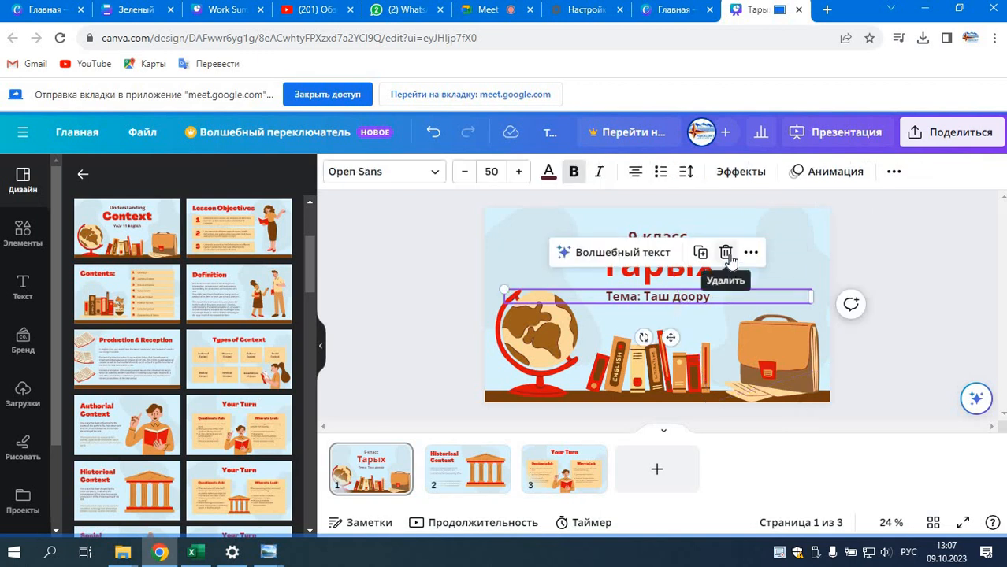
left_click(702, 297)
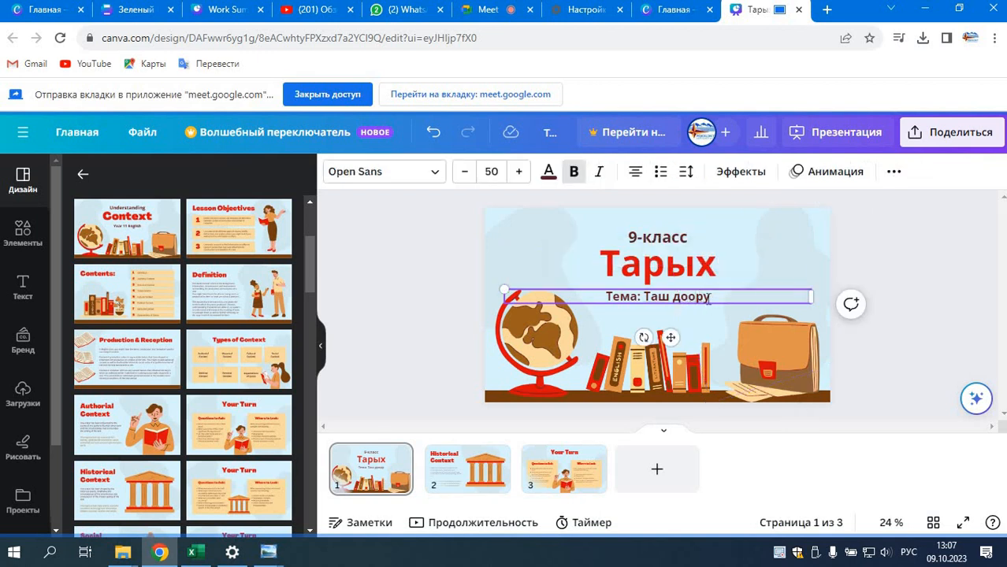
left_click(722, 324)
left_click(705, 300)
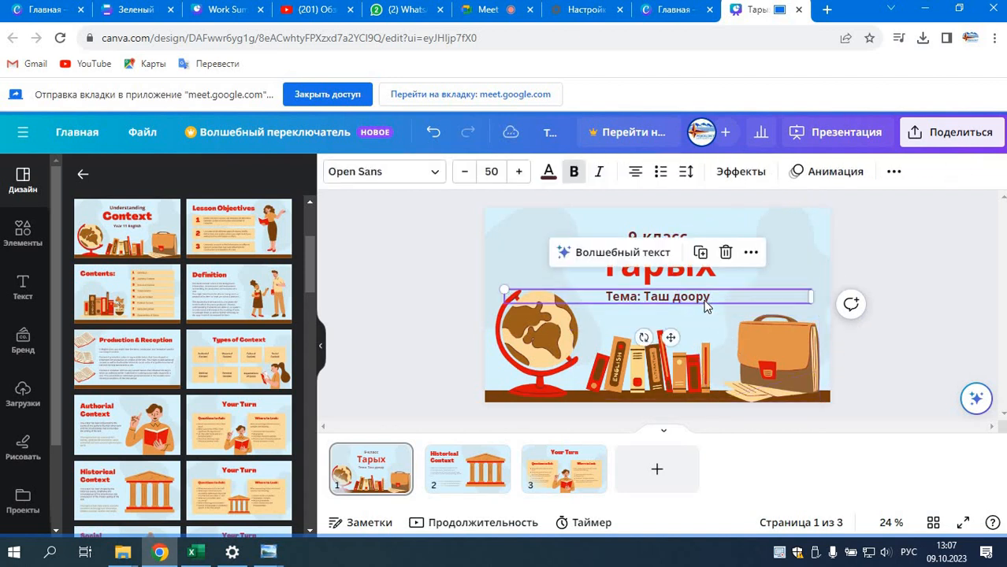
left_click(726, 254)
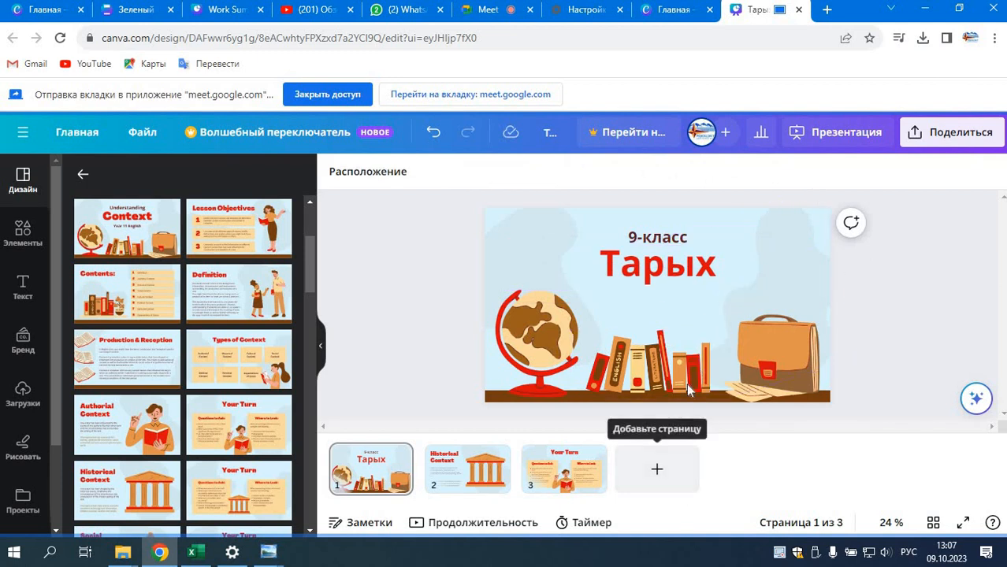
Step: Delete the columned temple illustration from the "Historical Context" slide
left_click(464, 485)
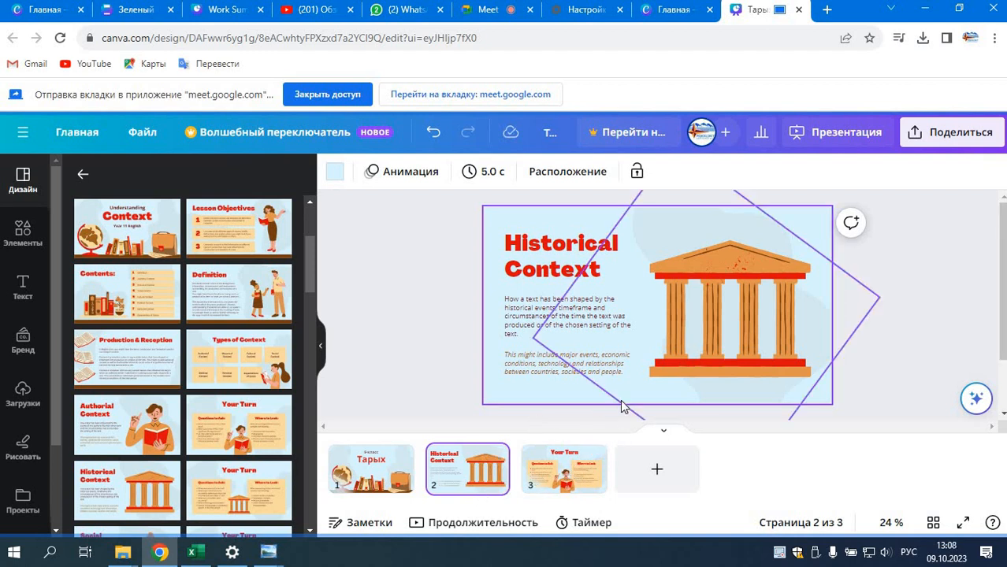
left_click(747, 347)
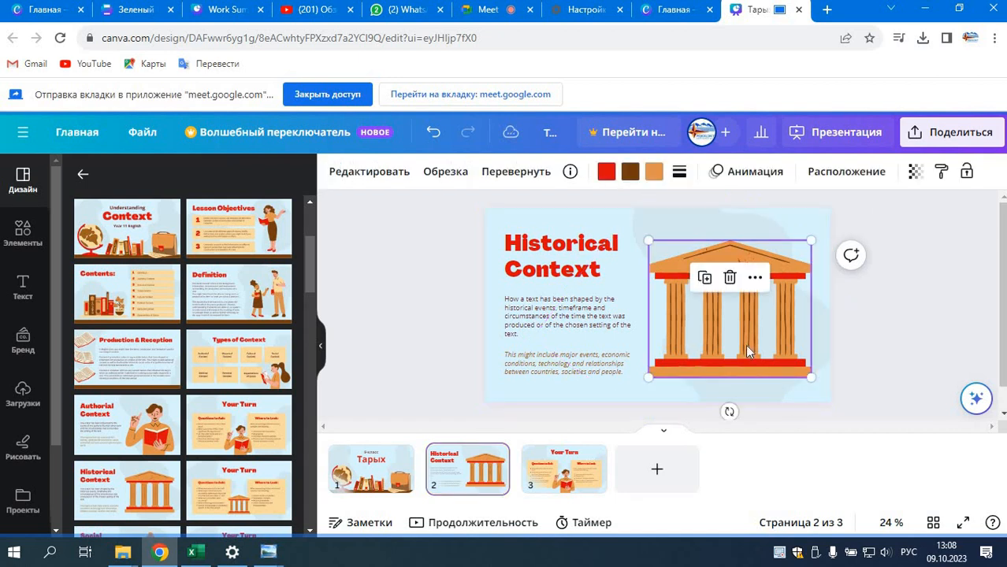
key("Delete")
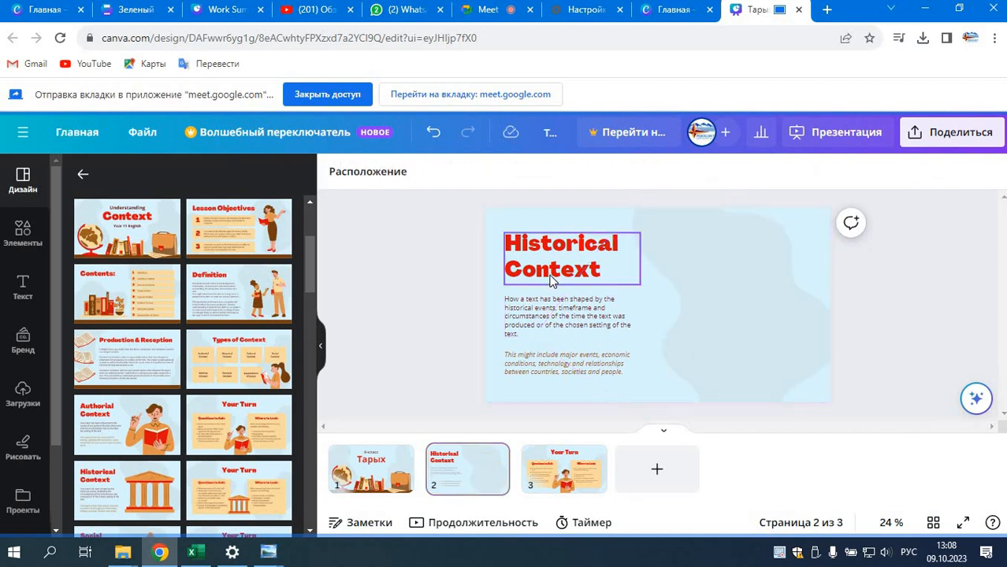
Step: Delete the "Historical Context" heading, and undo both that deletion and the earlier deletion of the temple illustration
left_click(559, 268)
key("Delete")
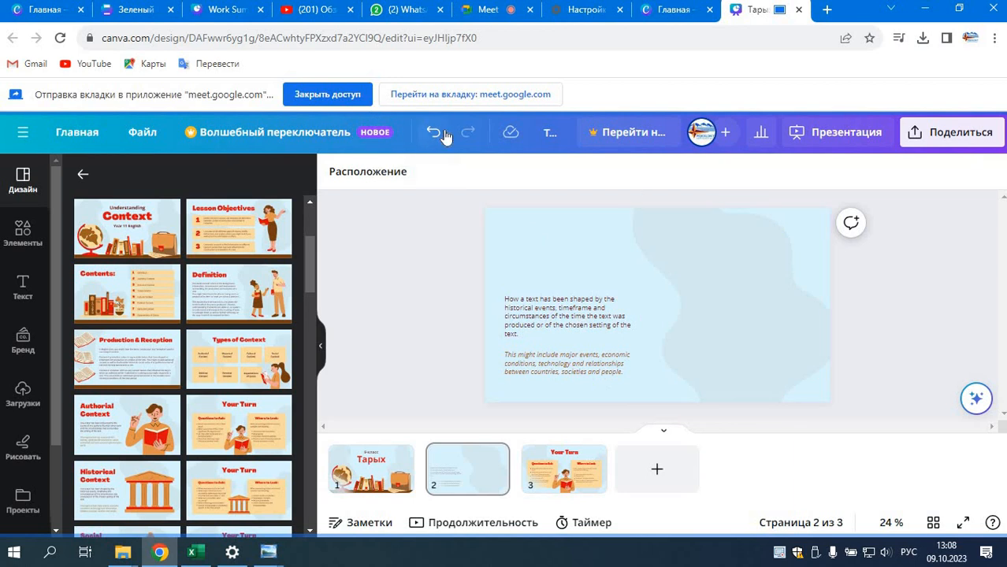
left_click(433, 132)
left_click(434, 132)
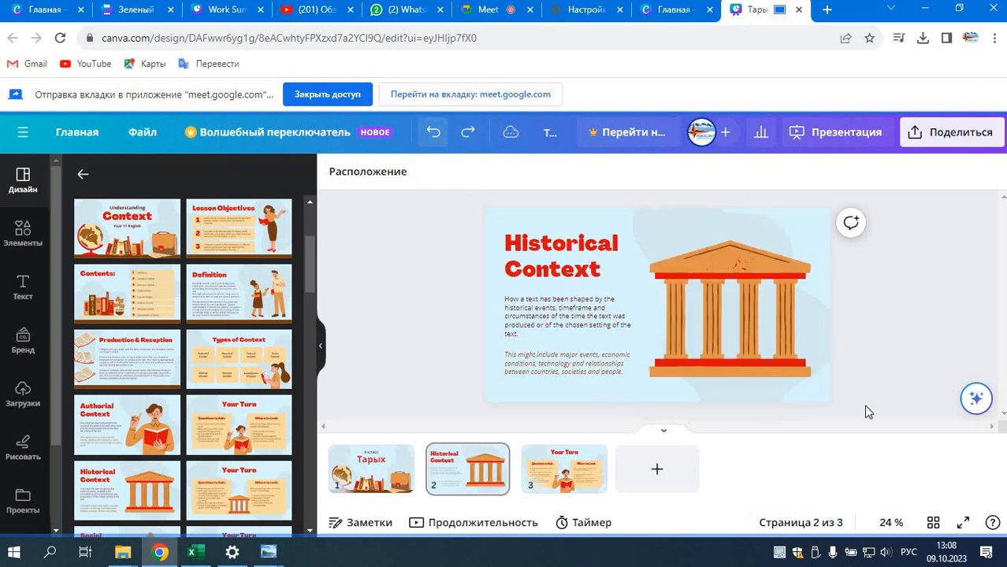
Step: Examine the element library's categories, from shapes, graphics and AI images to photos, videos, charts, stickers, frames and grids
left_click(779, 349)
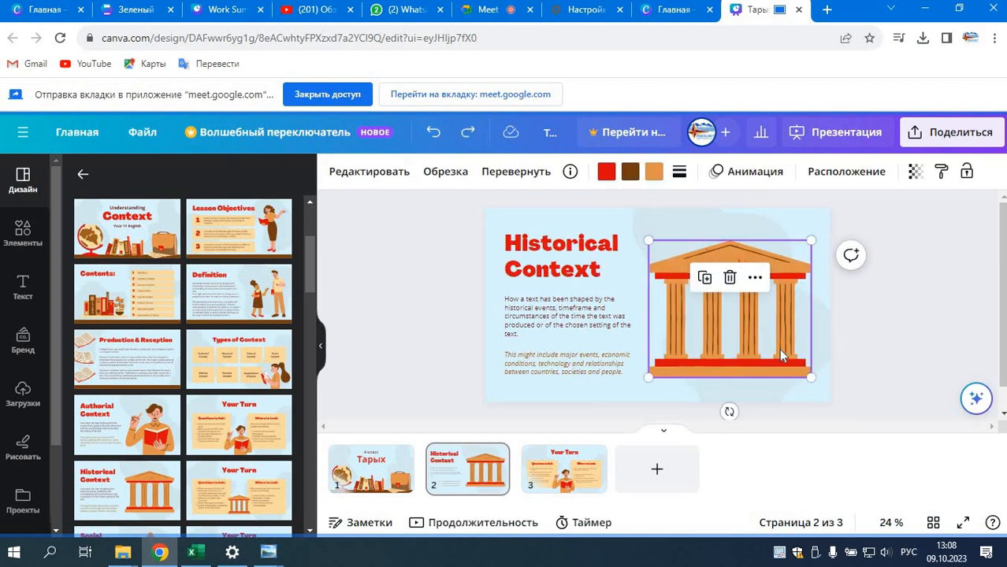
left_click(28, 247)
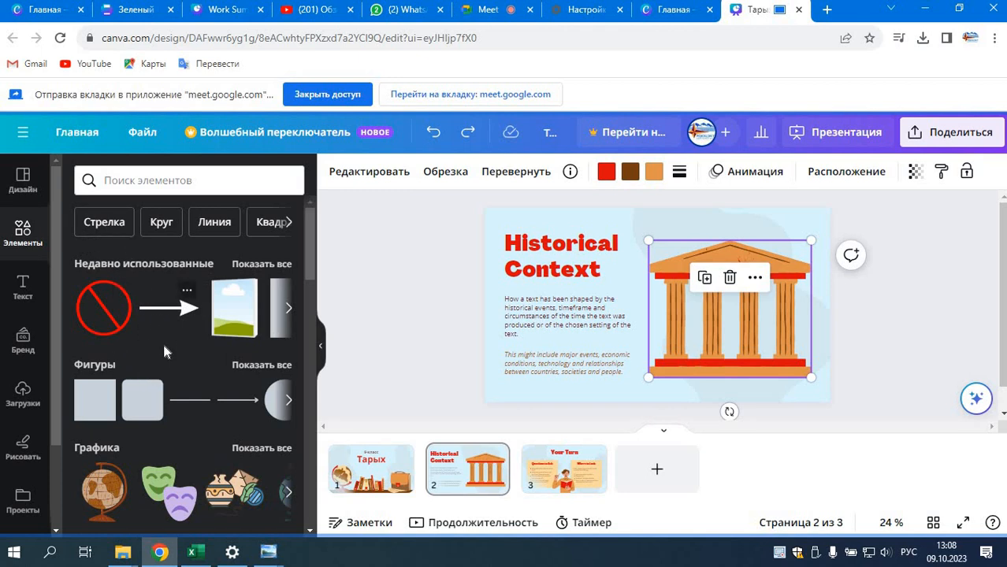
scroll(163, 354, "down", 6)
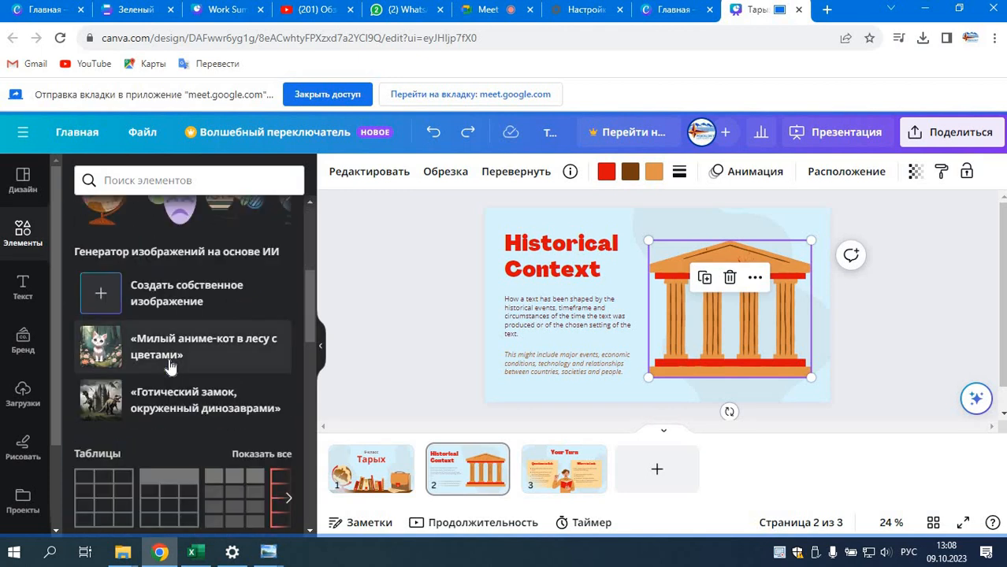
scroll(170, 367, "down", 3)
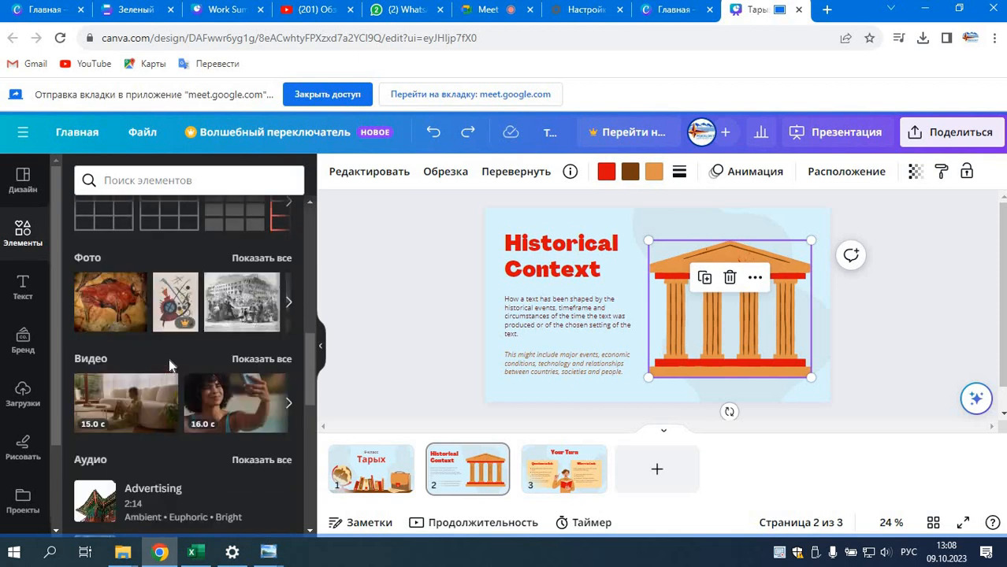
scroll(169, 362, "down", 4)
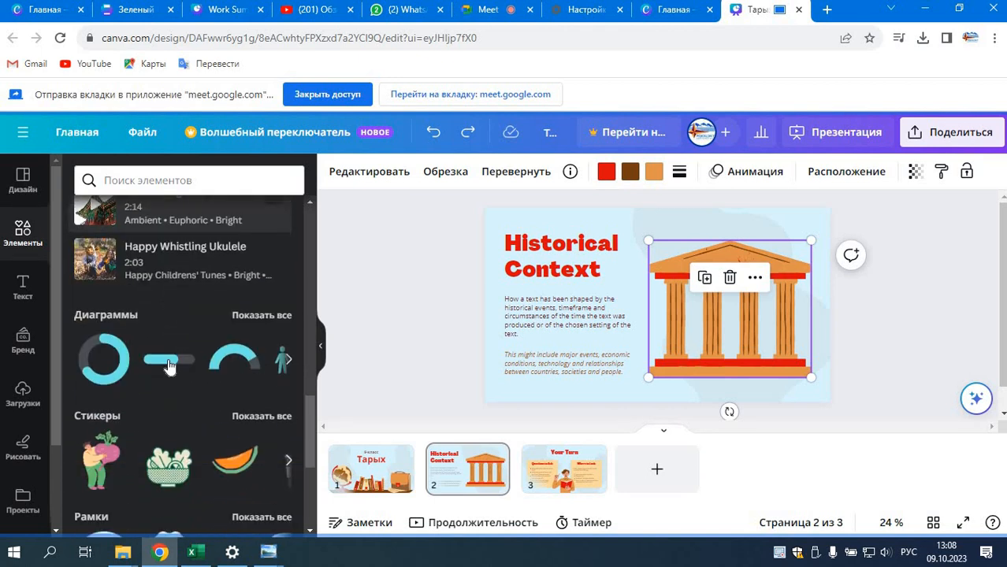
scroll(169, 367, "down", 2)
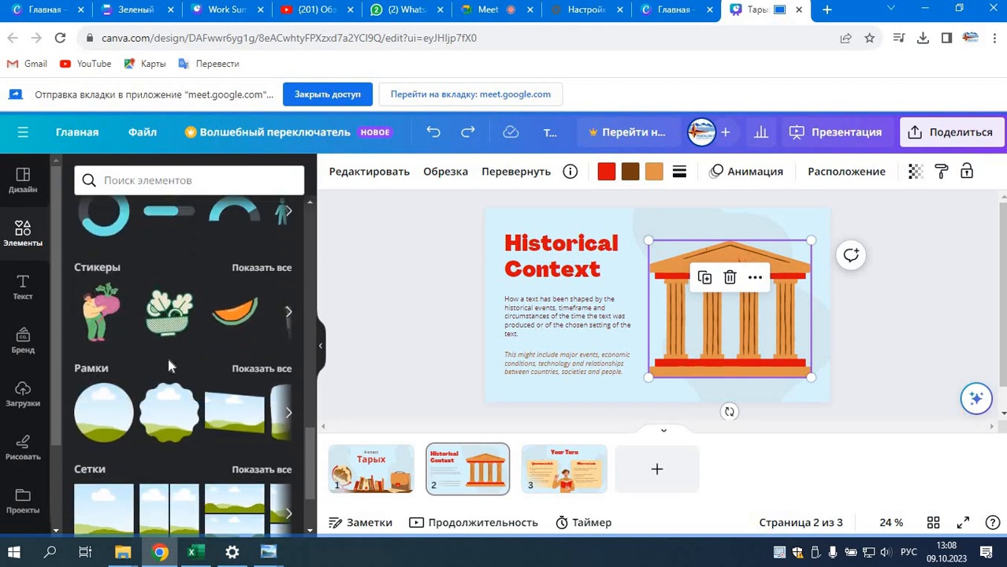
scroll(168, 366, "down", 3)
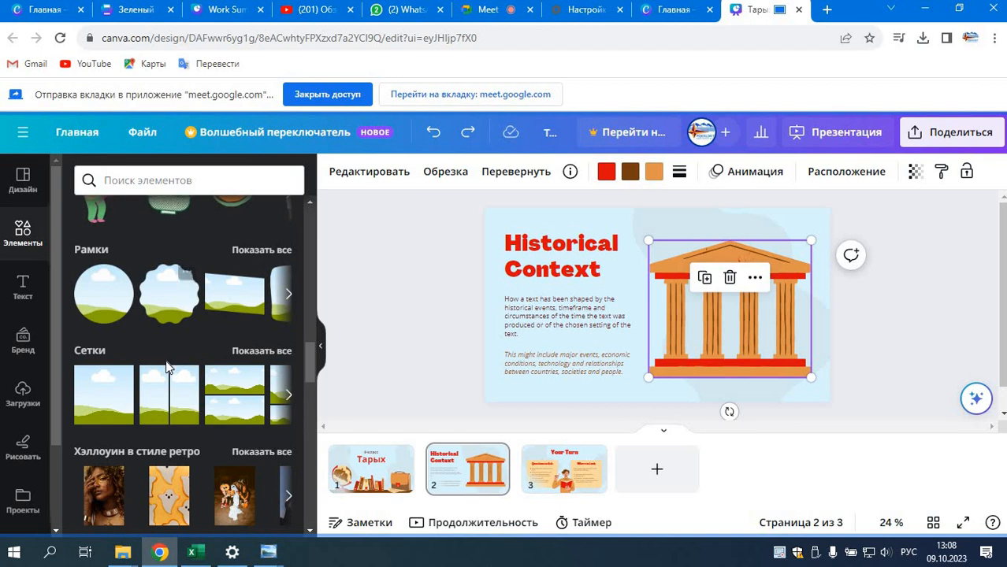
scroll(165, 364, "down", 3)
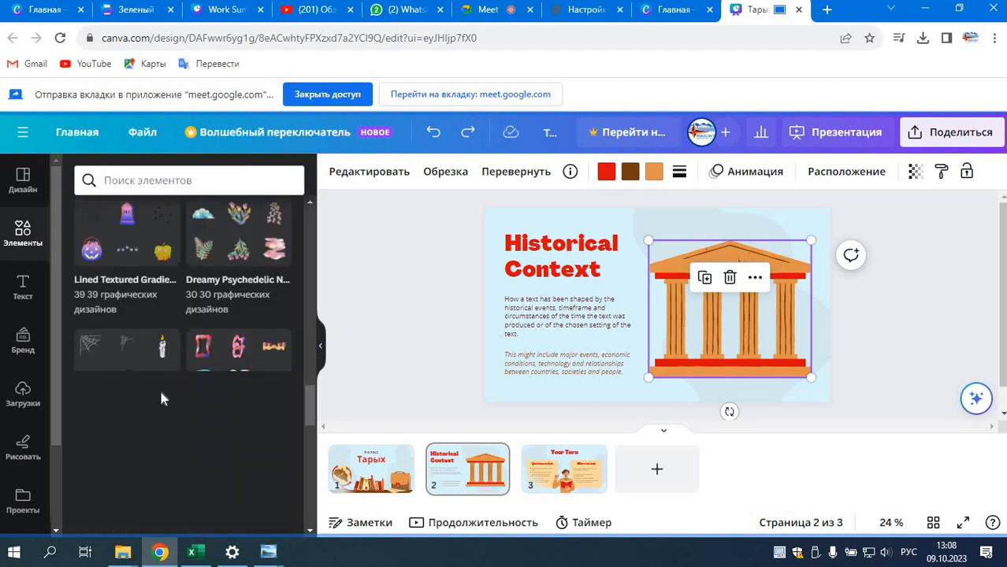
scroll(163, 403, "up", 15)
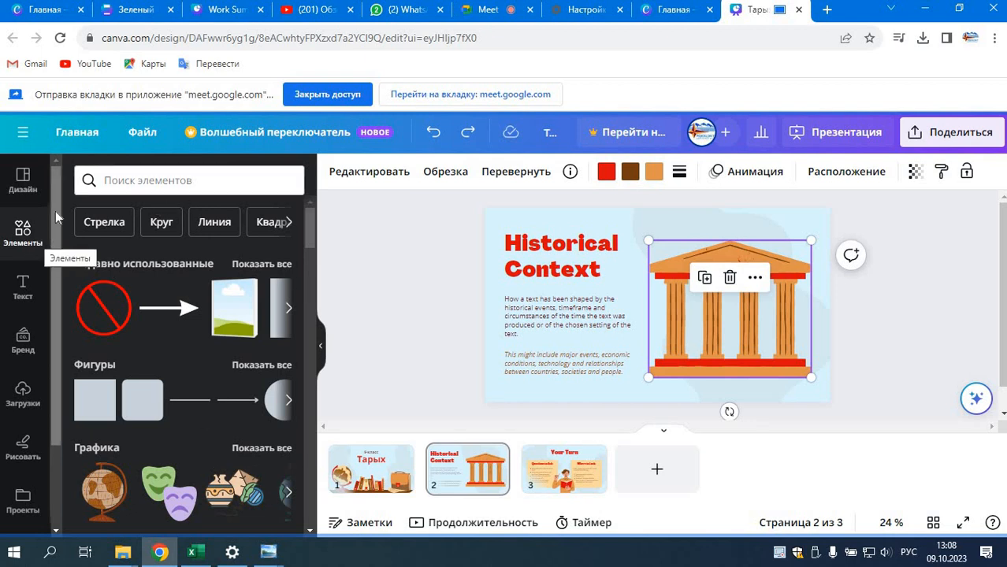
Step: Search the elements for "каменный век" and show all of the graphics results
left_click(123, 183)
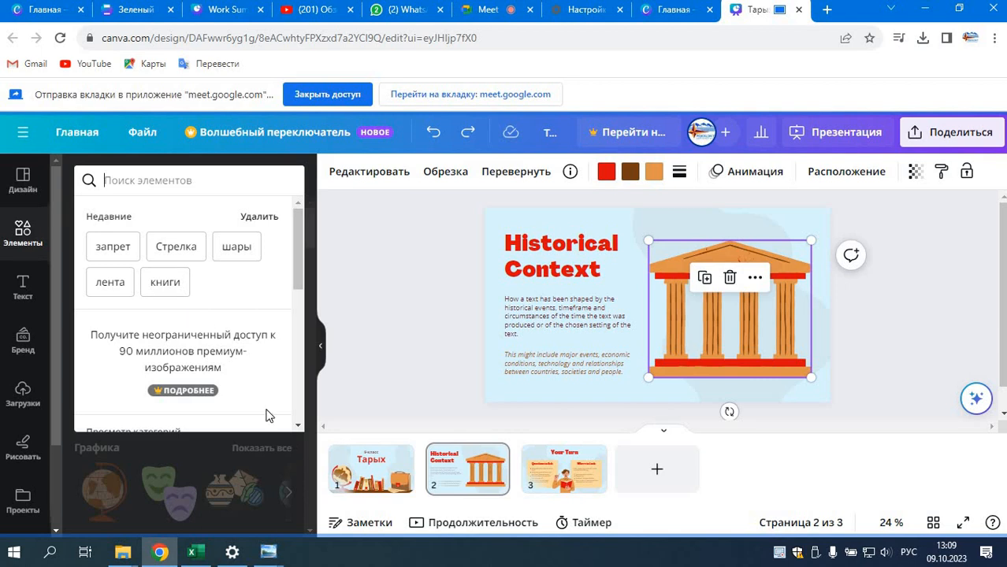
type("ка")
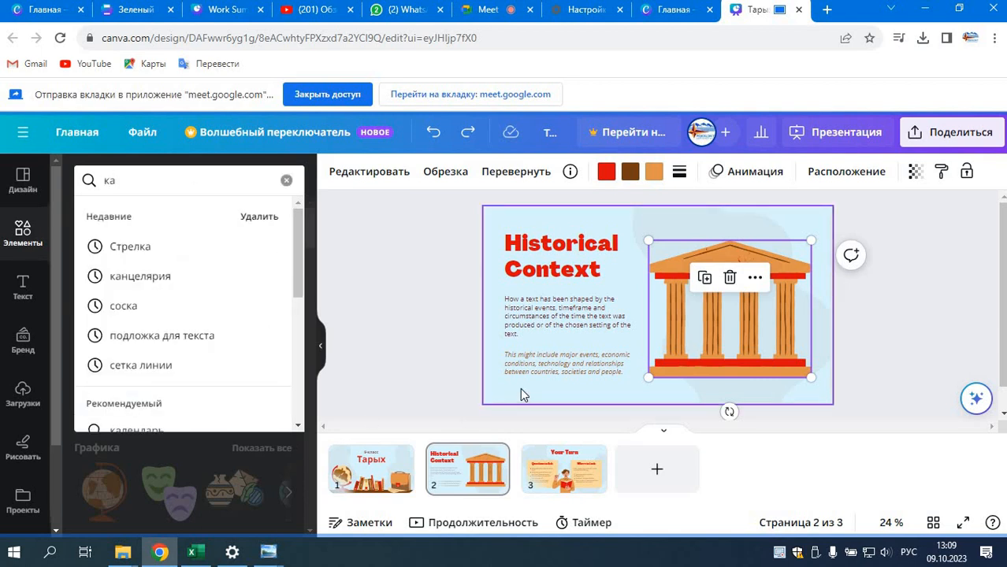
type("менный")
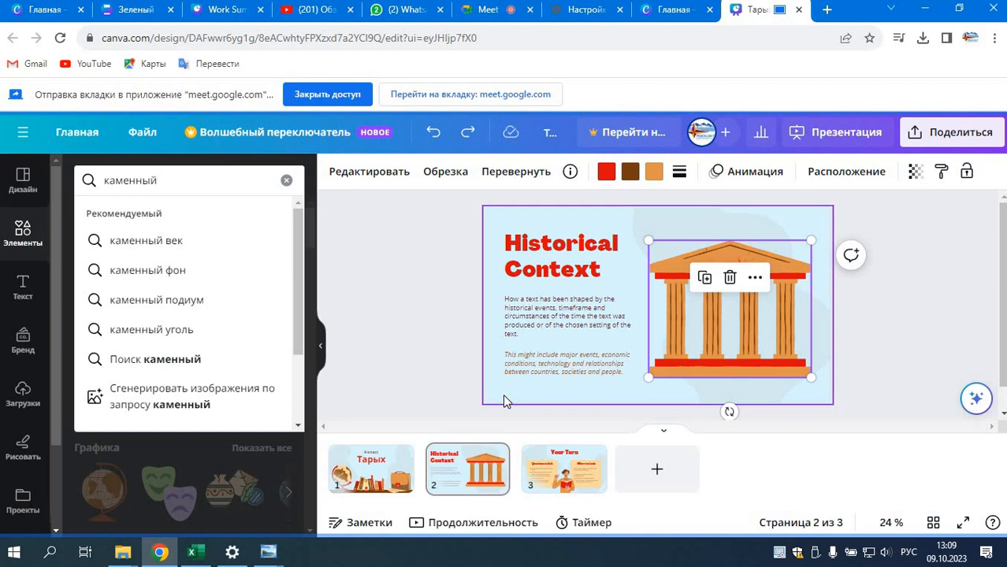
left_click(142, 244)
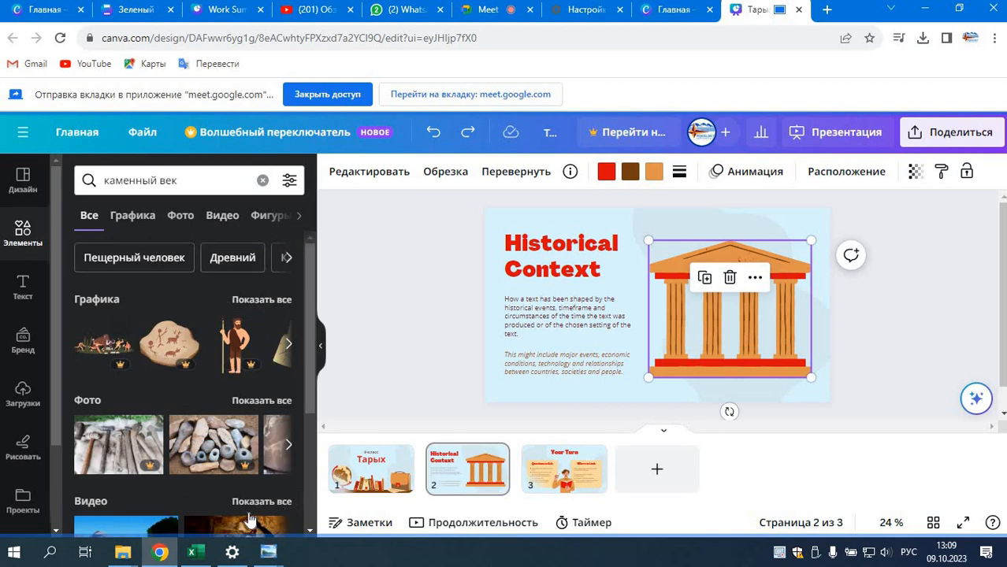
scroll(276, 449, "down", 1)
scroll(276, 448, "down", 2)
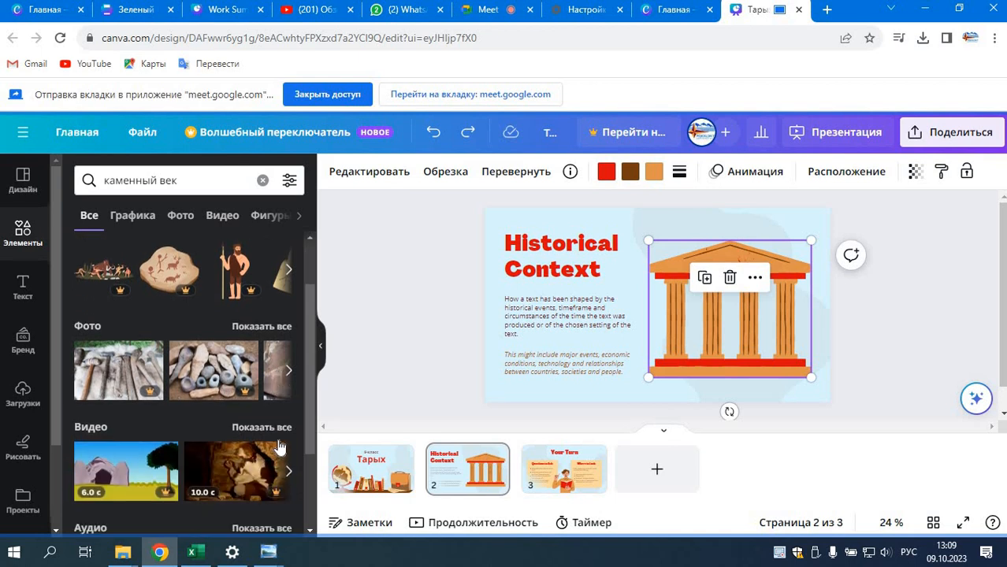
scroll(275, 448, "up", 3)
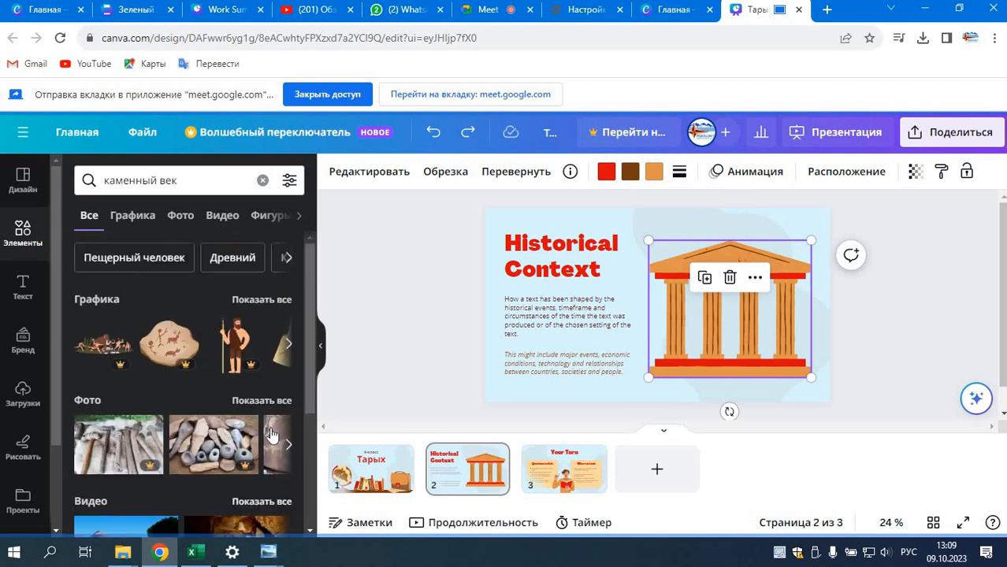
left_click(242, 305)
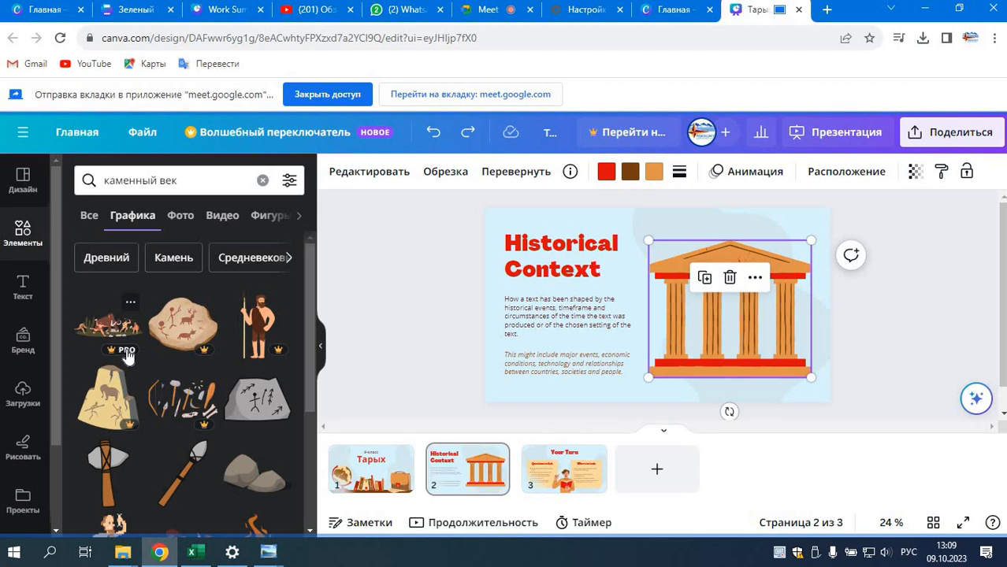
Step: Replace the temple illustration with the grey stone carved with a stick figure and arrows, placed in the slide's upper-right corner
left_click_drag(310, 343, 307, 397)
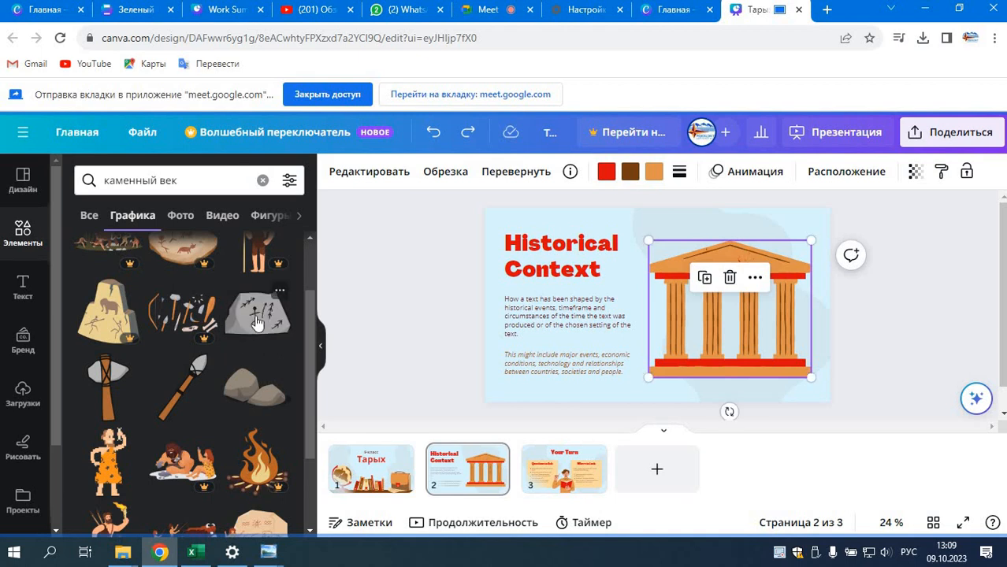
left_click(260, 327)
left_click(736, 307)
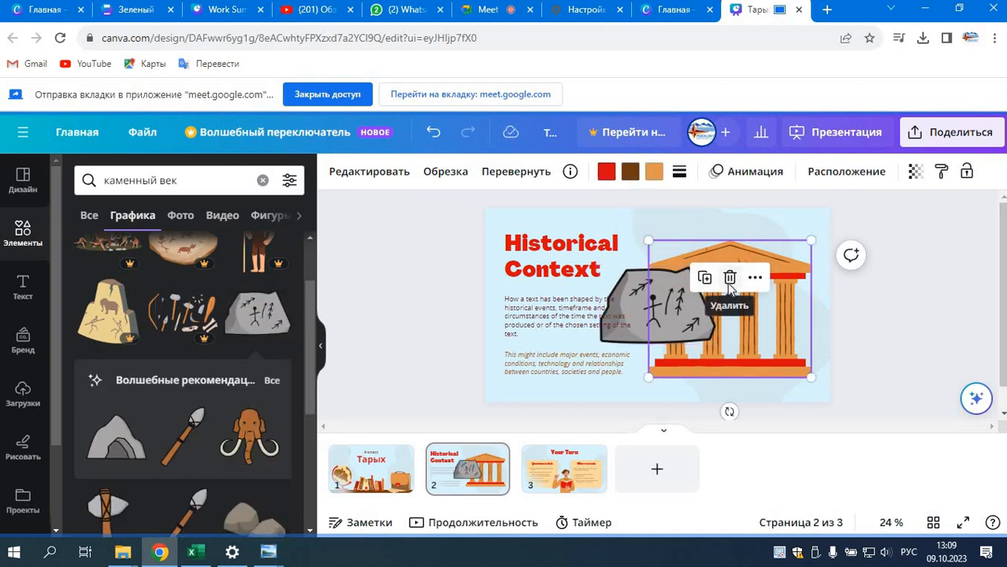
left_click(728, 276)
mouse_move(715, 294)
left_mouse_down()
mouse_move(767, 275)
mouse_move(754, 271)
left_mouse_up()
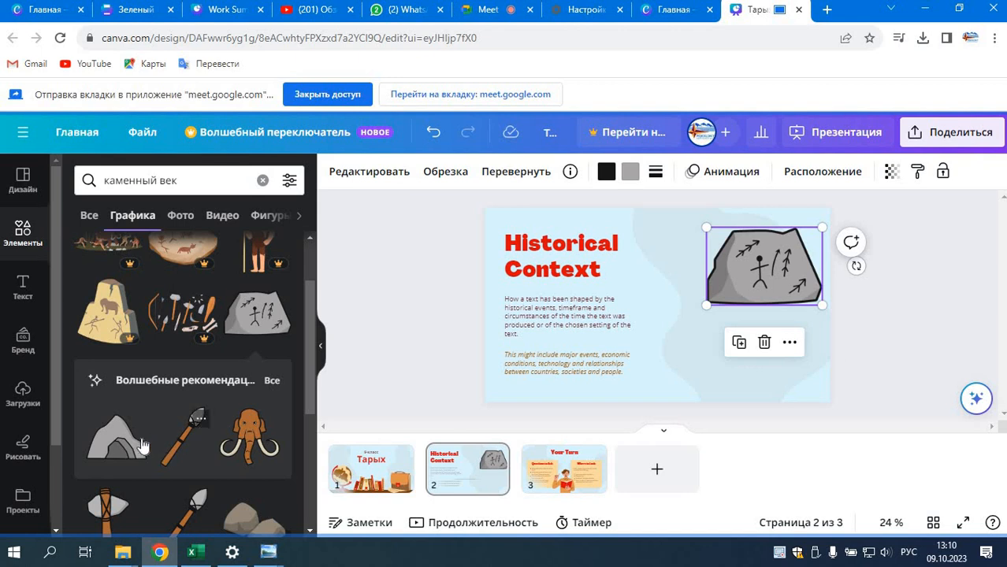
Step: Add the grey cave graphic at the slide's lower middle and the spear graphic above it, beside the heading
left_click(130, 446)
left_click_drag(673, 324, 695, 348)
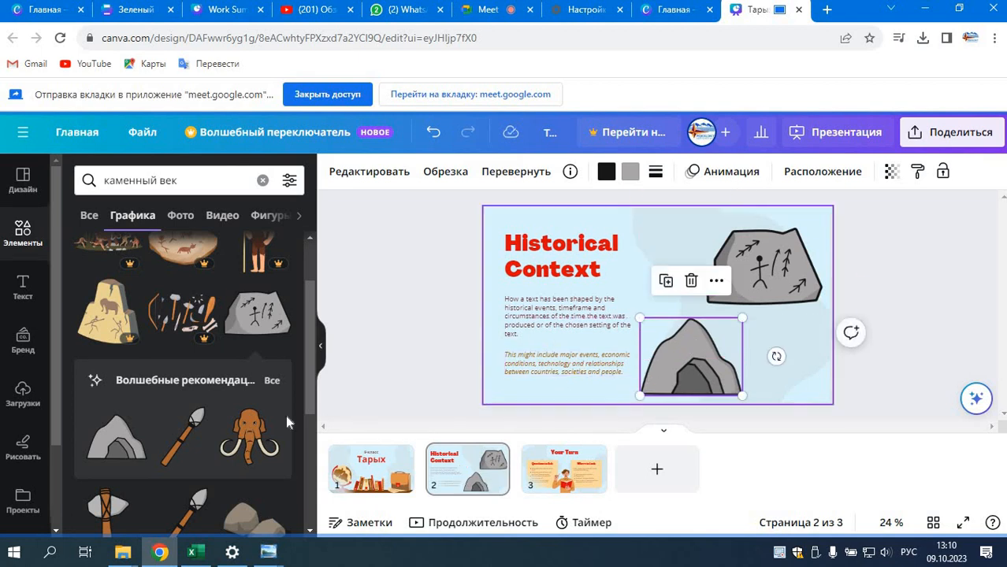
scroll(211, 426, "down", 2)
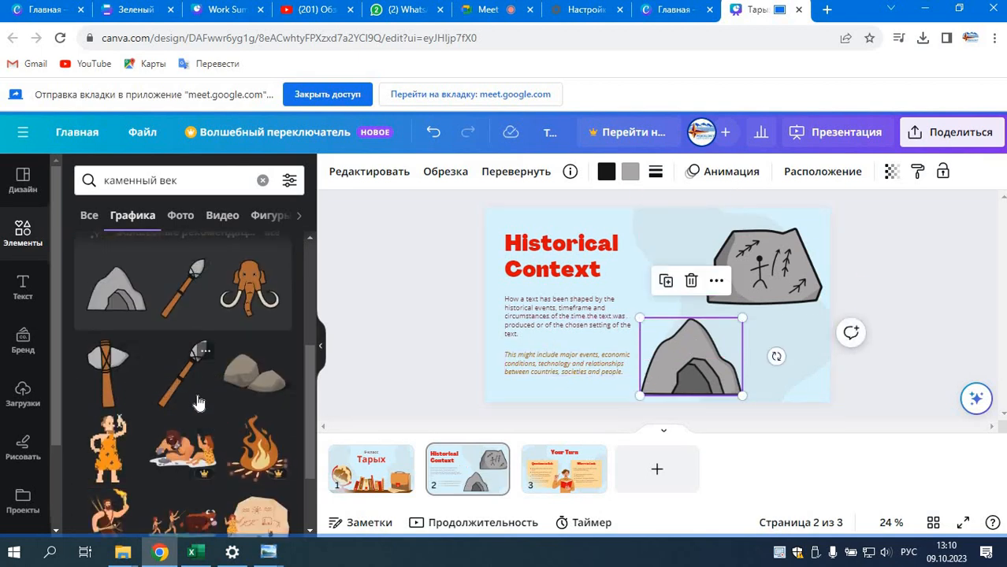
left_click_drag(189, 377, 667, 255)
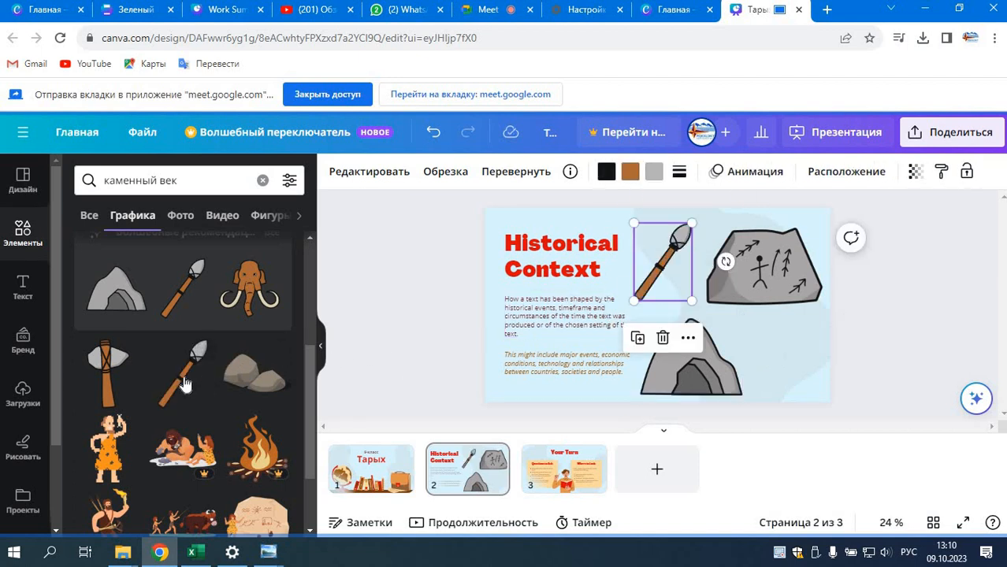
Step: Add the brown rocks graphic below the carved stone, just to the right of the cave
left_click_drag(254, 377, 792, 347)
left_click_drag(866, 380, 791, 363)
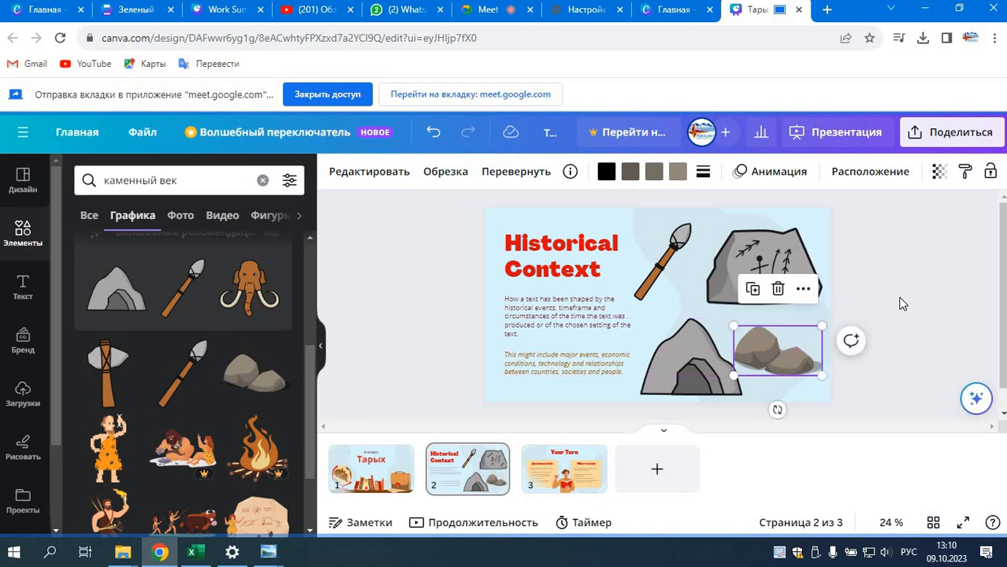
left_click(897, 310)
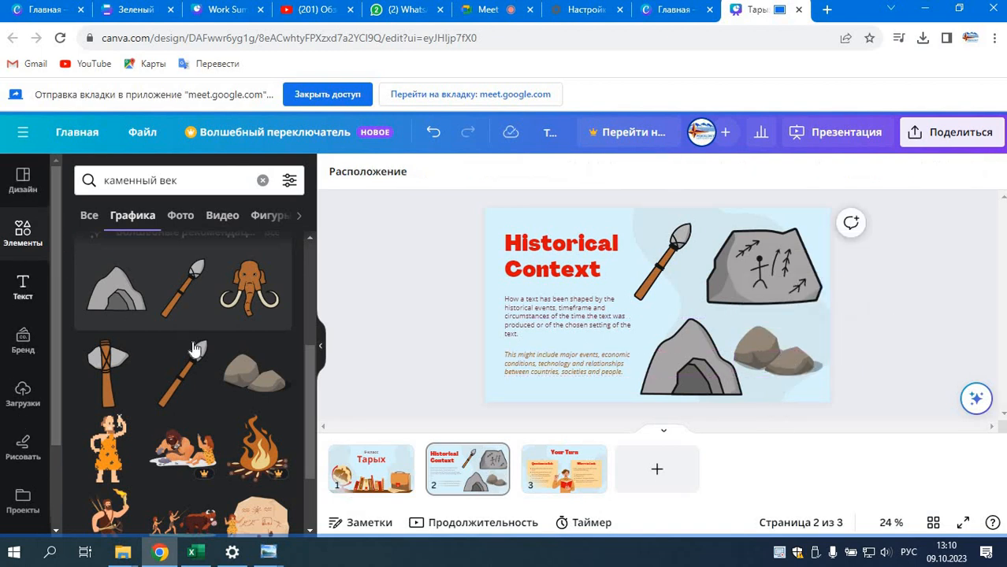
Step: Look through the remaining "каменный век" graphics and the photo results for the same search
scroll(236, 410, "down", 2)
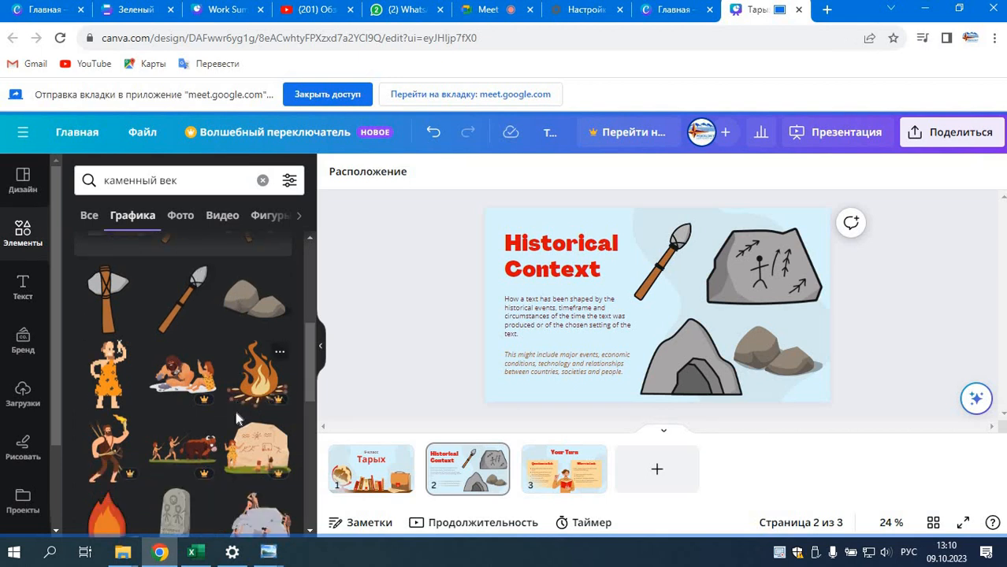
scroll(235, 411, "down", 2)
scroll(236, 416, "down", 2)
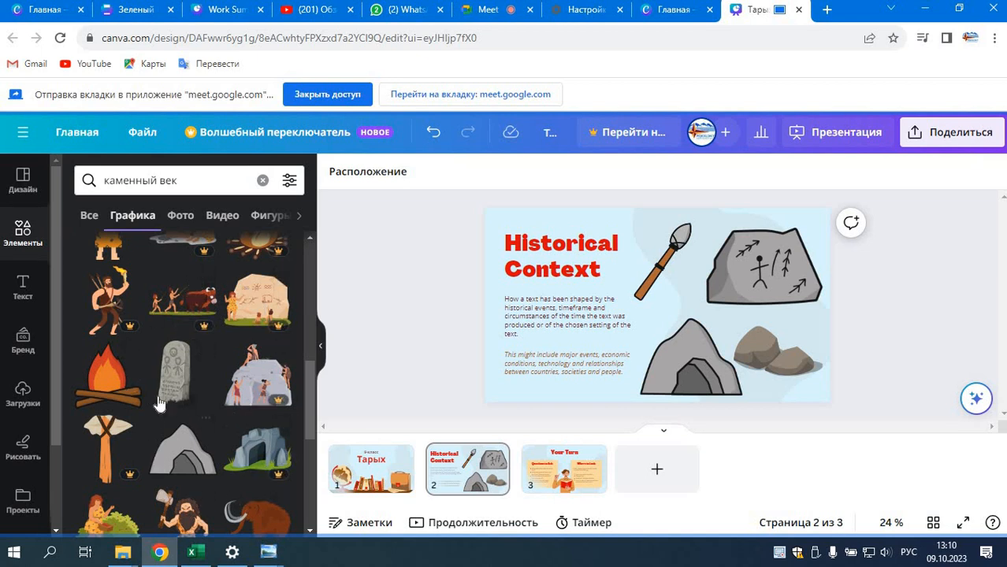
scroll(209, 355, "down", 2)
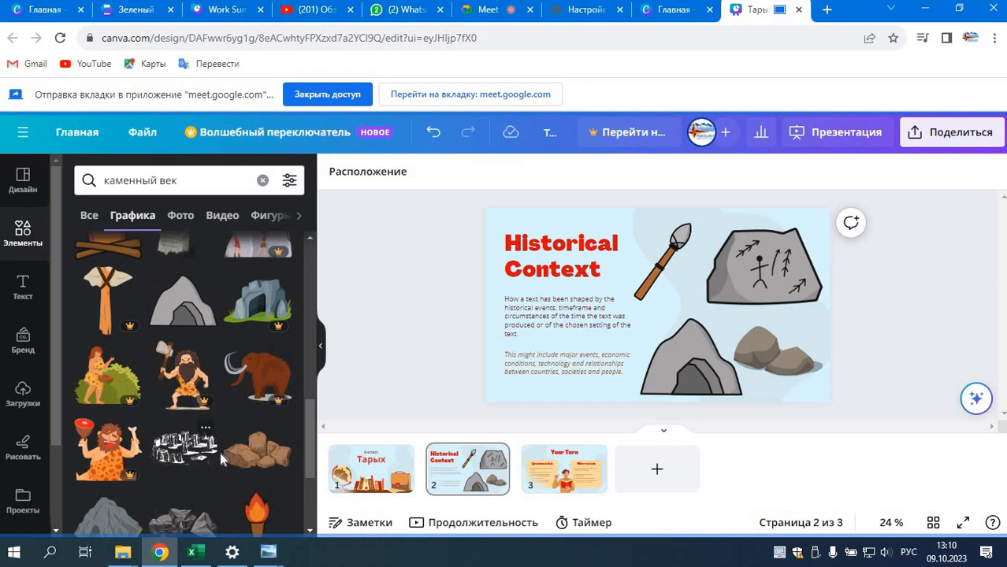
scroll(150, 461, "down", 2)
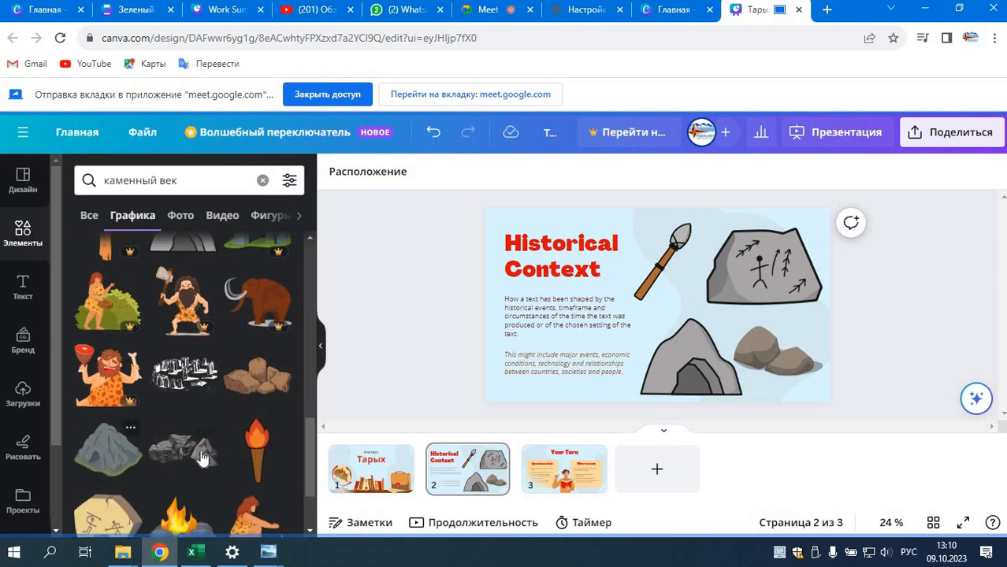
scroll(181, 449, "down", 1)
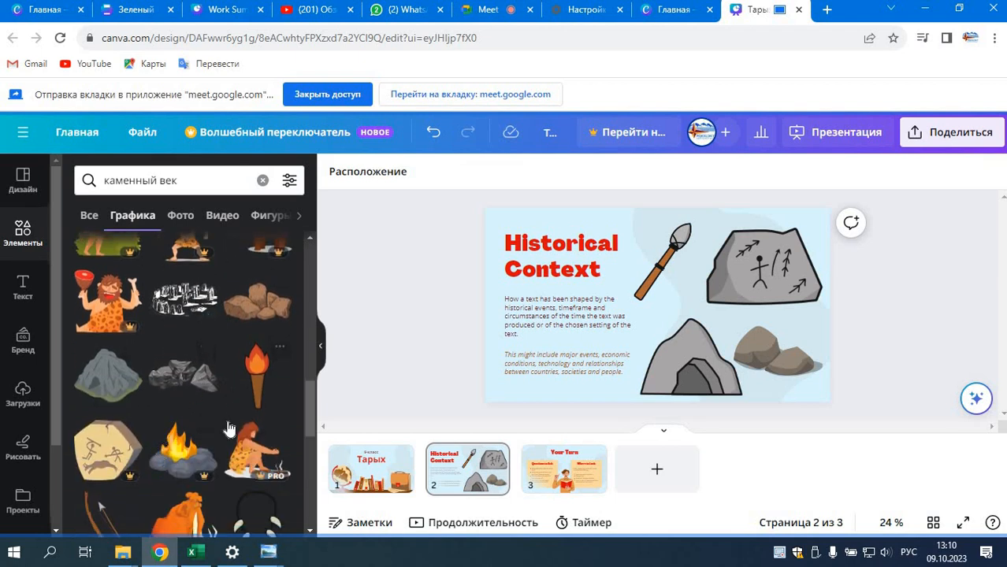
scroll(228, 428, "down", 3)
scroll(199, 499, "down", 2)
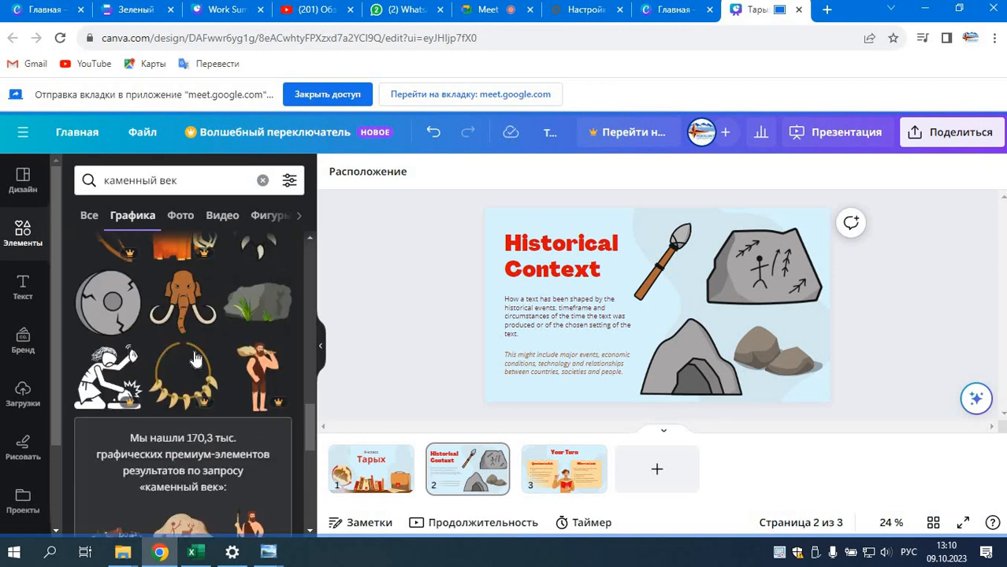
scroll(192, 339, "up", 5)
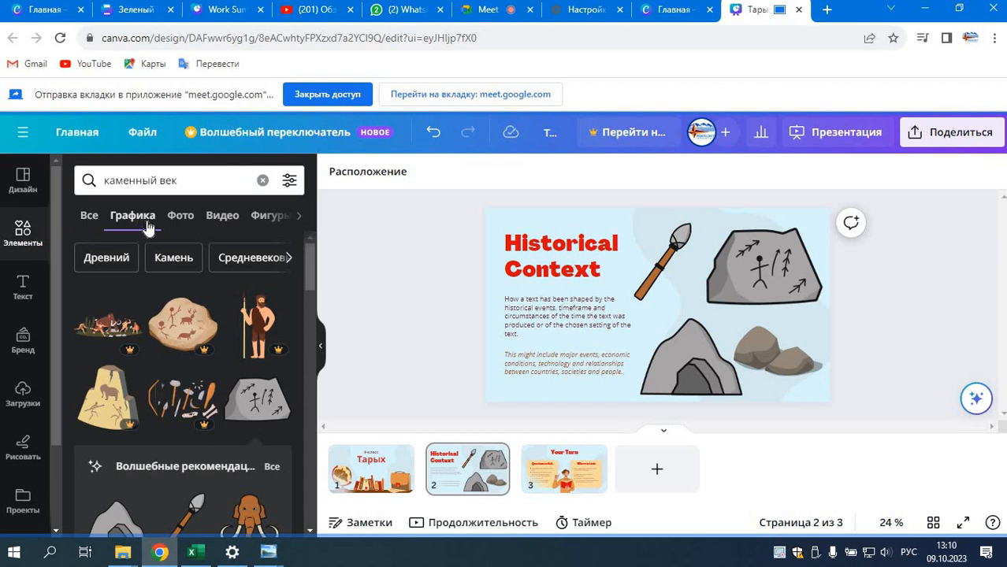
left_click(191, 225)
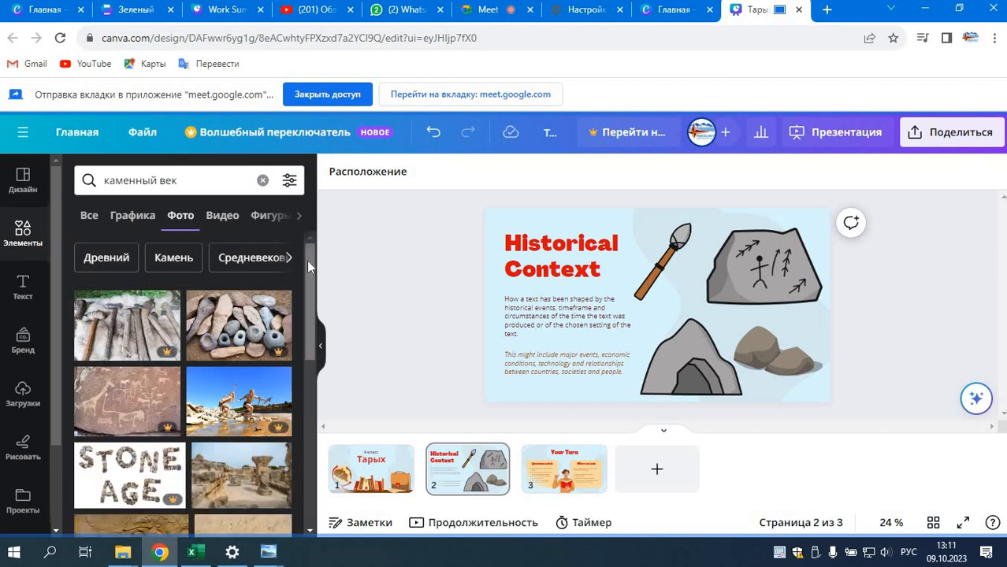
left_click_drag(310, 260, 310, 482)
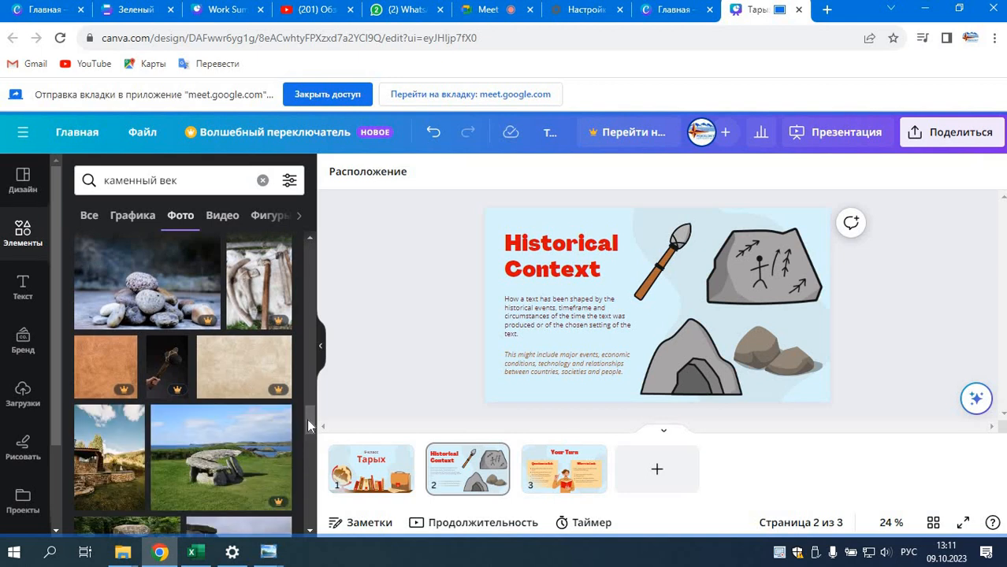
Step: Try the photo of the stone building on the slide and delete it again
mouse_move(306, 419)
left_mouse_down()
mouse_move(310, 442)
mouse_move(315, 427)
left_mouse_up()
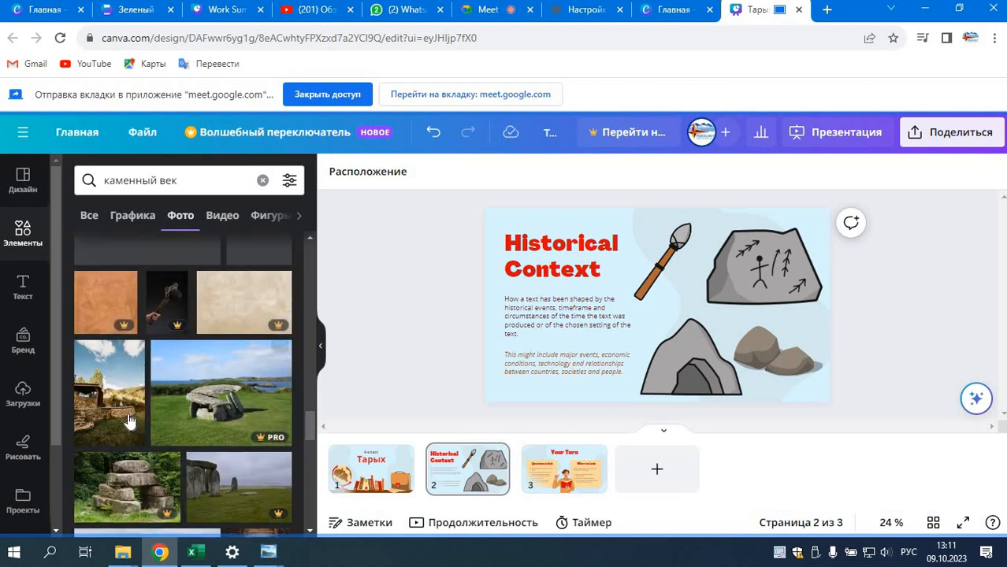
left_click(130, 416)
left_click_drag(670, 270, 692, 268)
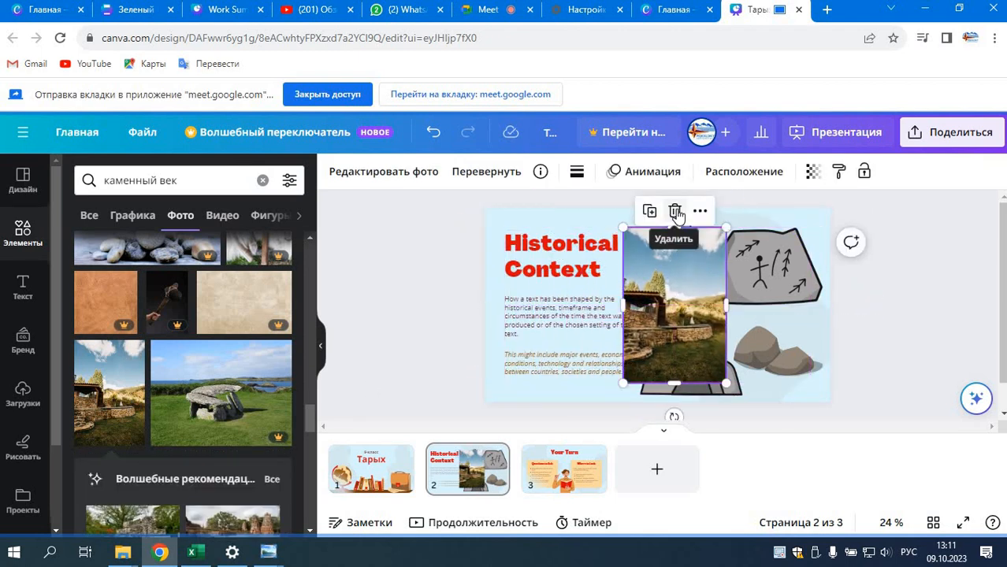
left_click(675, 212)
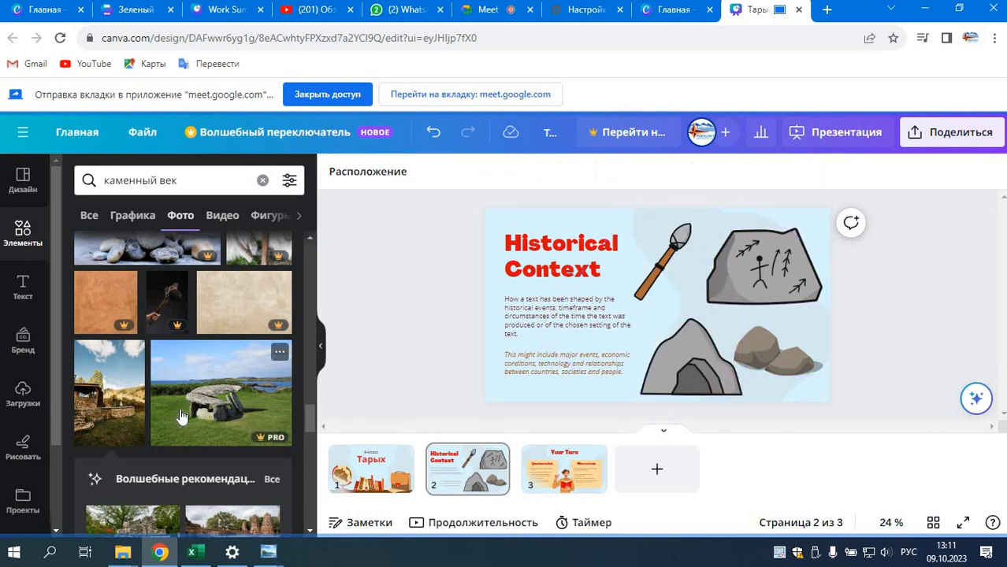
scroll(181, 402, "down", 5)
scroll(221, 408, "up", 20)
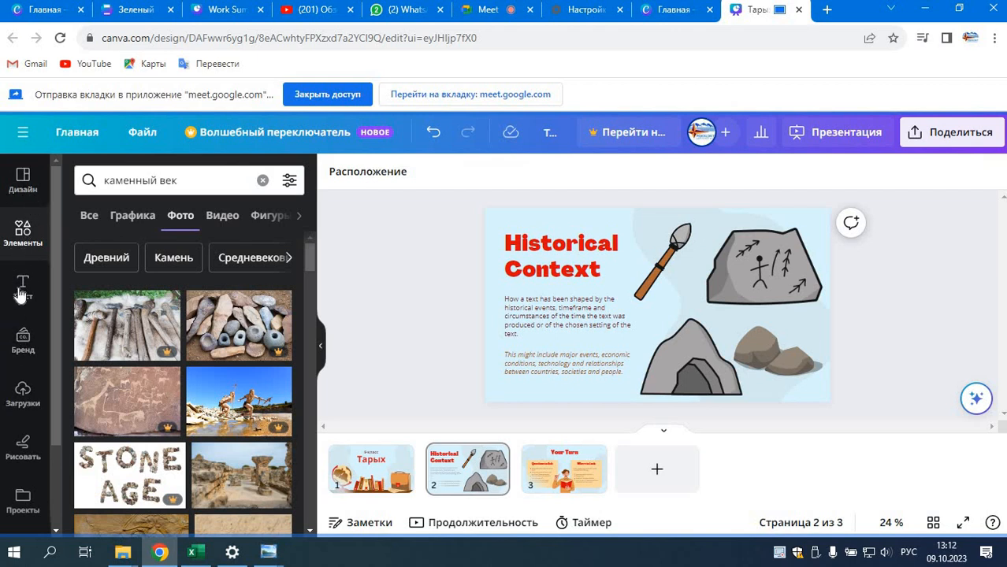
Step: Upload the picture "WhatsApp Image 2023-10-09 at 11.32.03" from the Downloads folder, browsing the files as large thumbnails
left_click(23, 394)
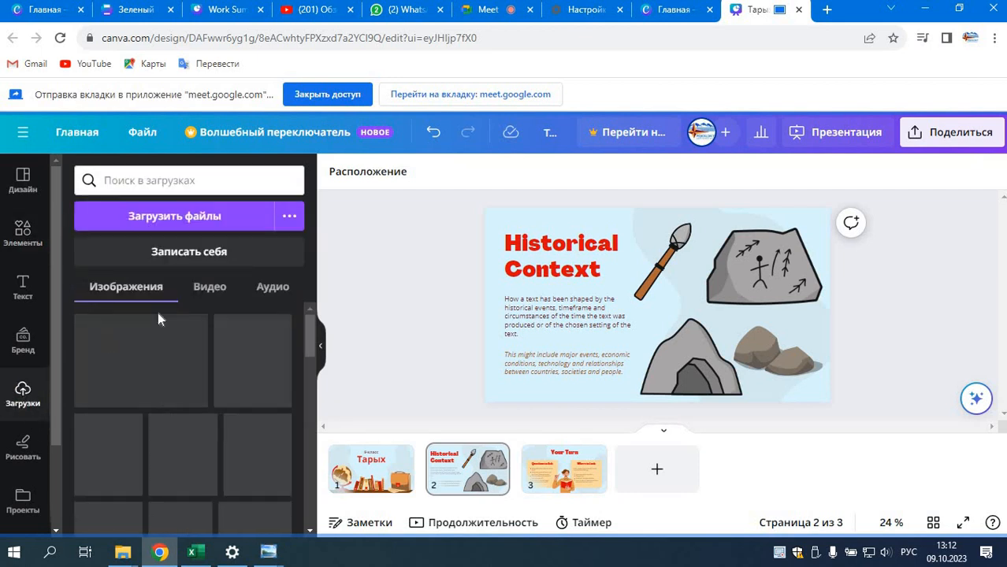
left_click(192, 226)
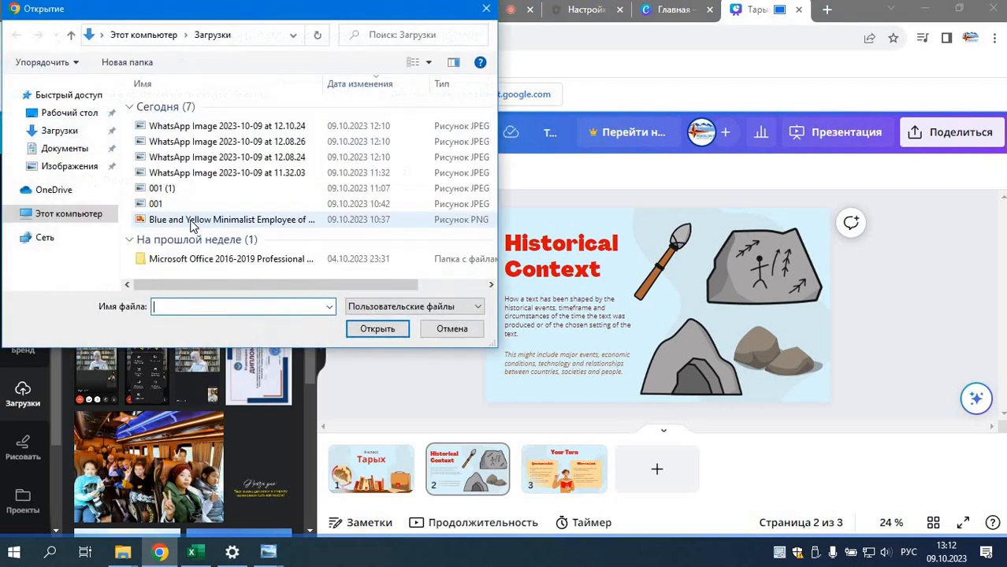
left_click(429, 62)
left_click(457, 44)
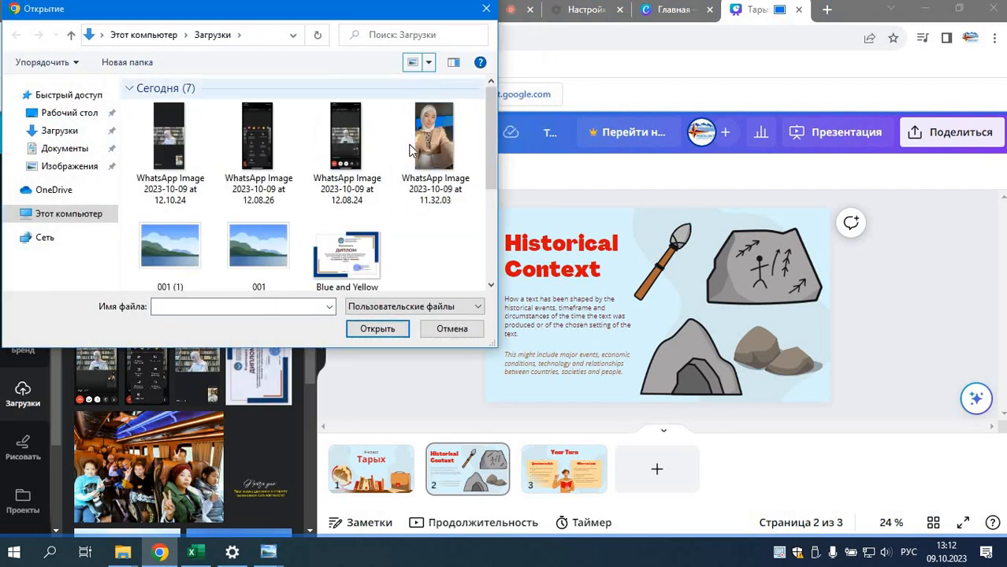
left_click_drag(492, 102, 490, 213)
left_click(489, 138)
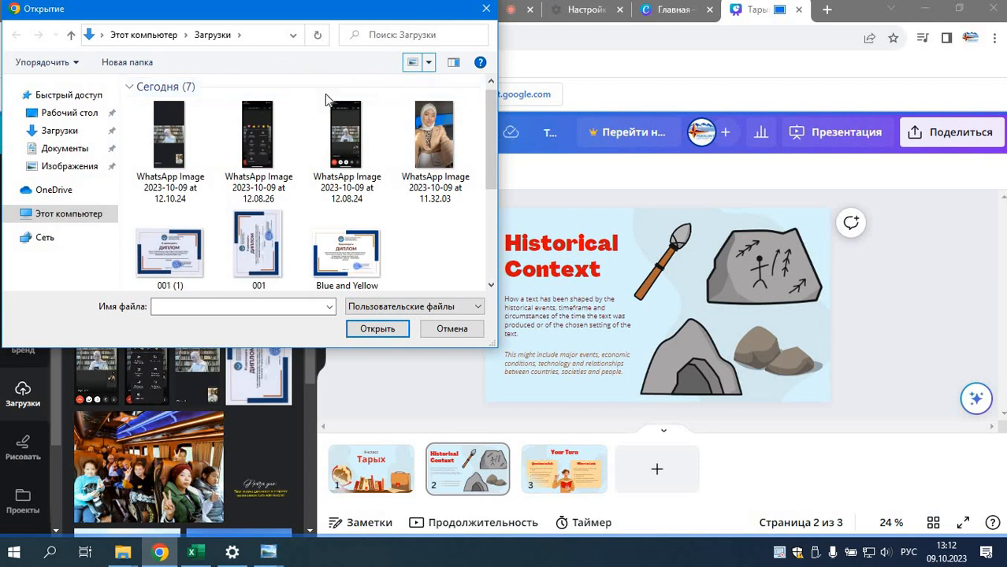
left_click(437, 141)
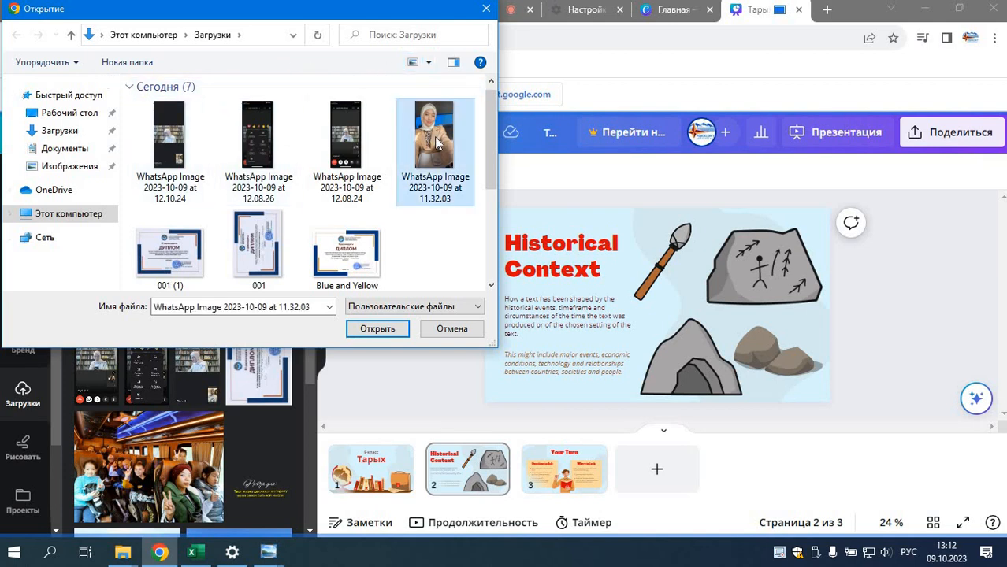
left_click(378, 335)
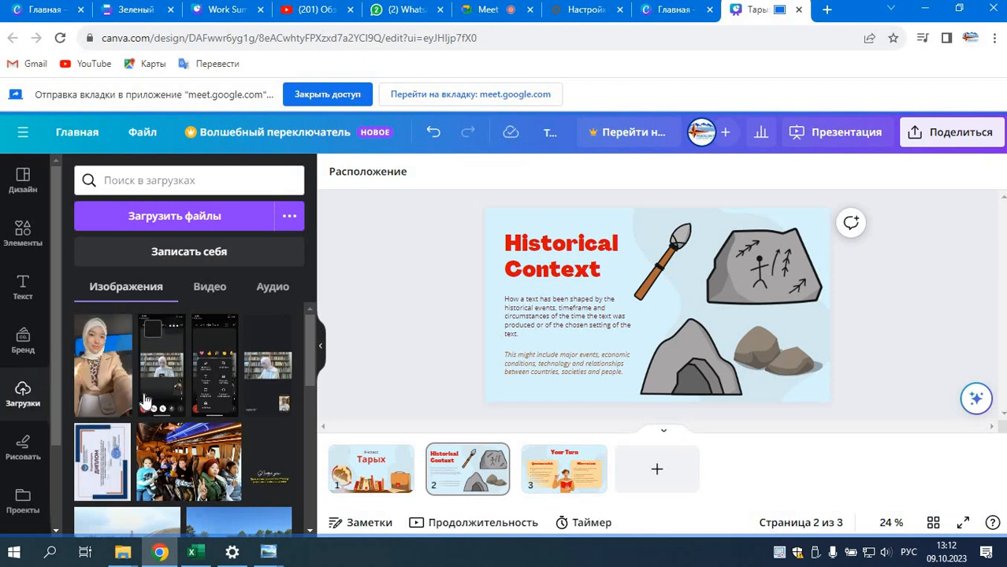
Step: Try the uploaded portrait on the slide at a reduced size in different places, and delete it from the slide
left_click(103, 374)
left_click_drag(661, 287, 697, 283)
left_click_drag(694, 359, 415, 303)
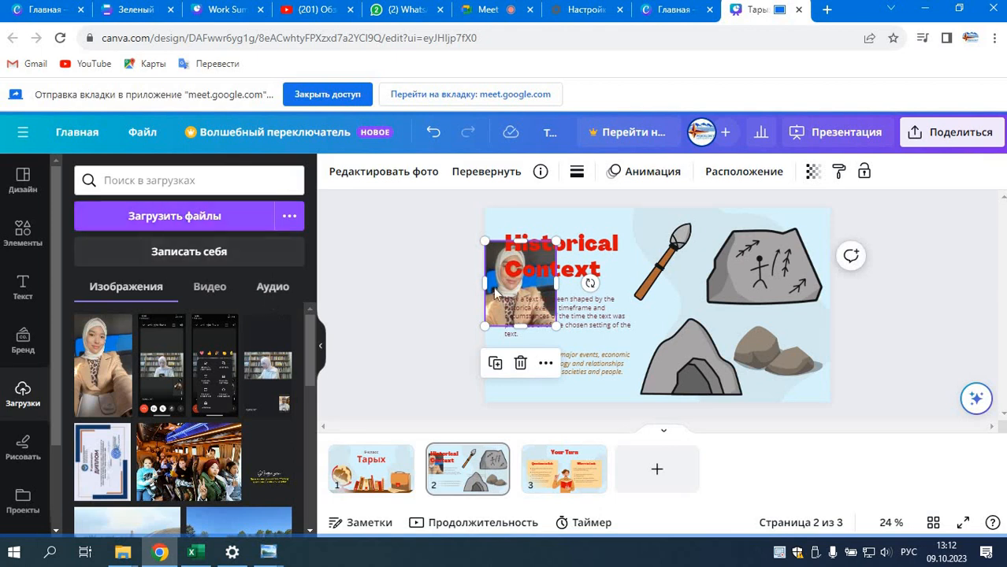
left_click_drag(554, 270, 727, 320)
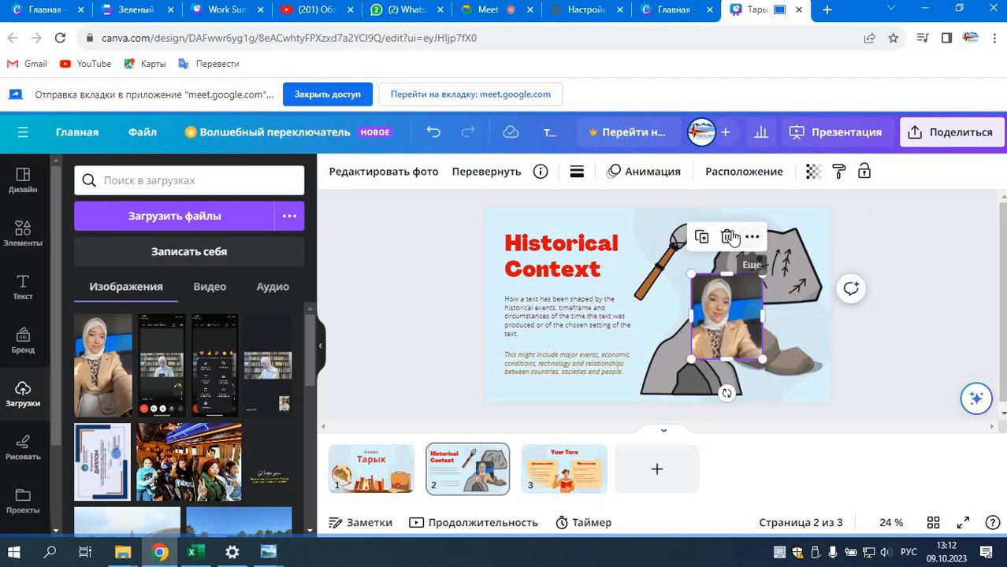
left_click(727, 237)
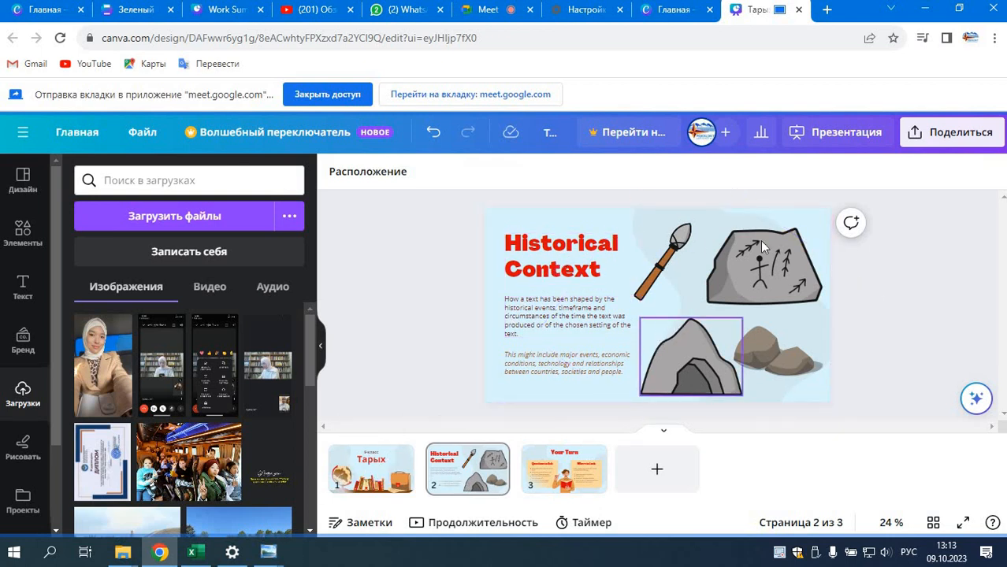
Step: Replace the heading "Historical Context" with "Бул суроттор аркылуу эмнени билдинер?"
left_click(594, 261)
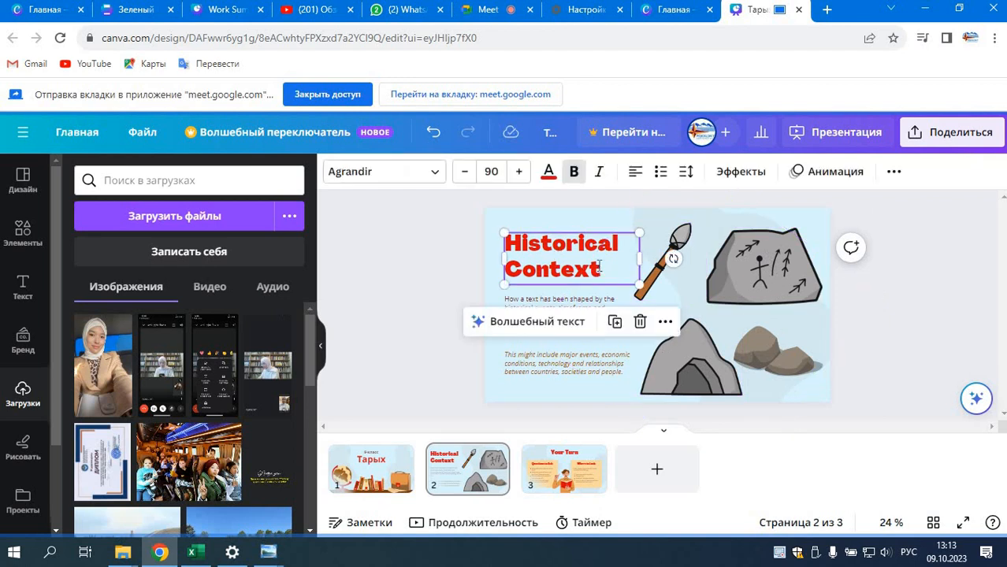
double_click(600, 267)
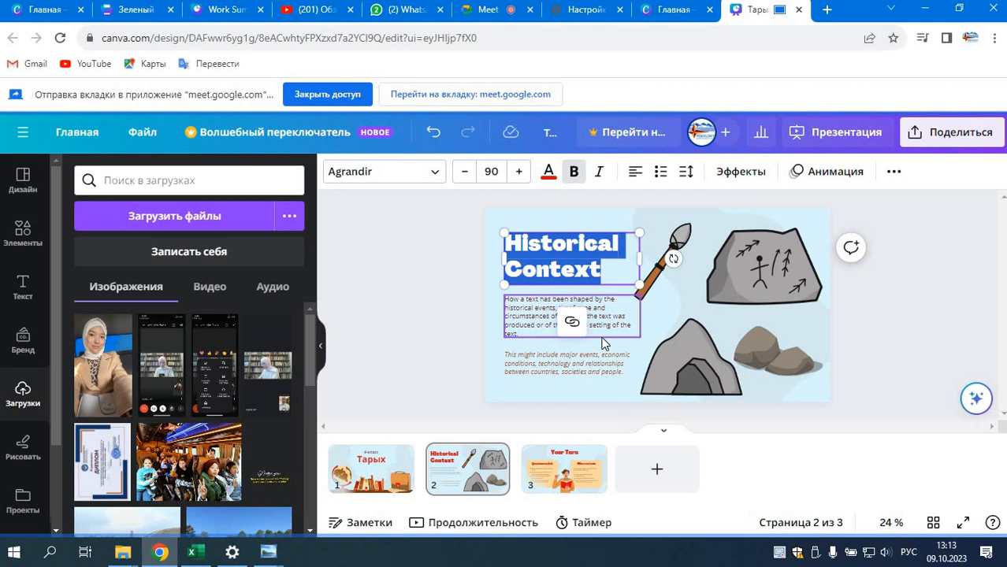
type("Бул с")
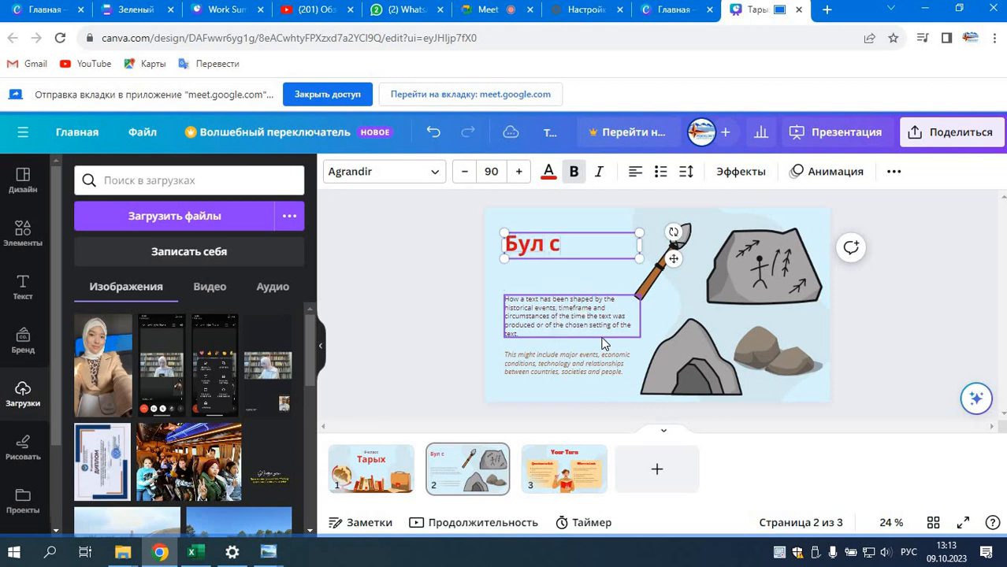
type("уроттор")
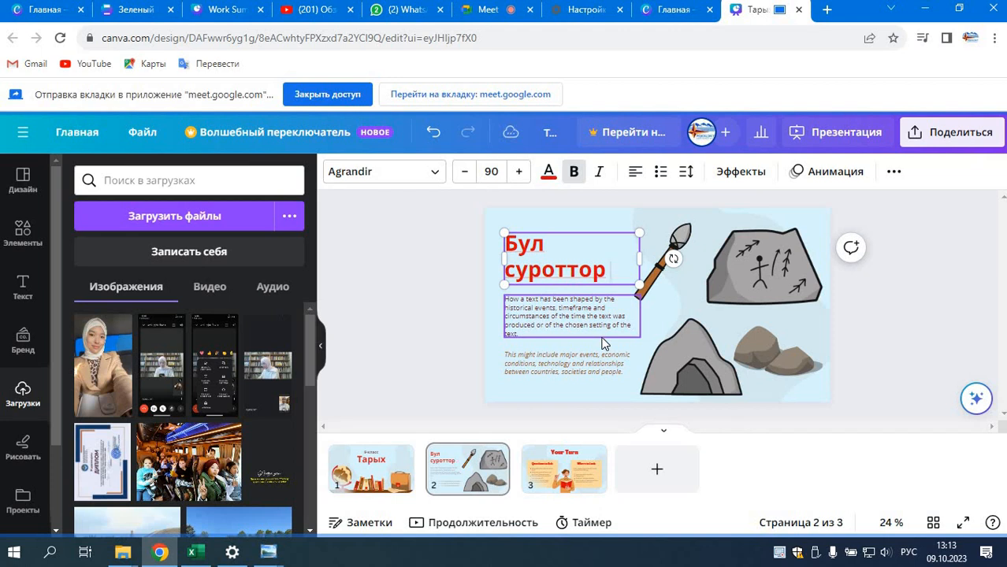
type("кылу")
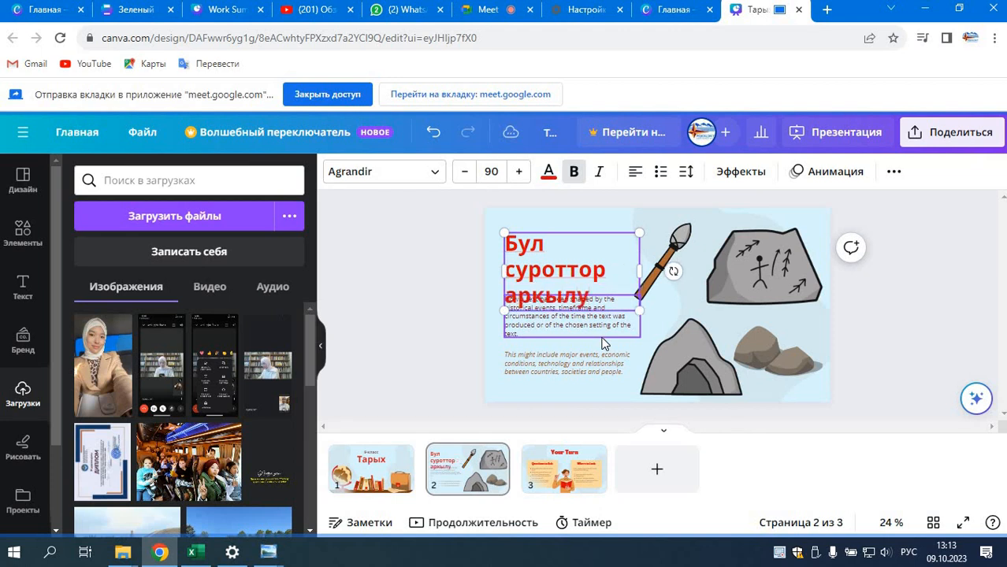
type("у эм")
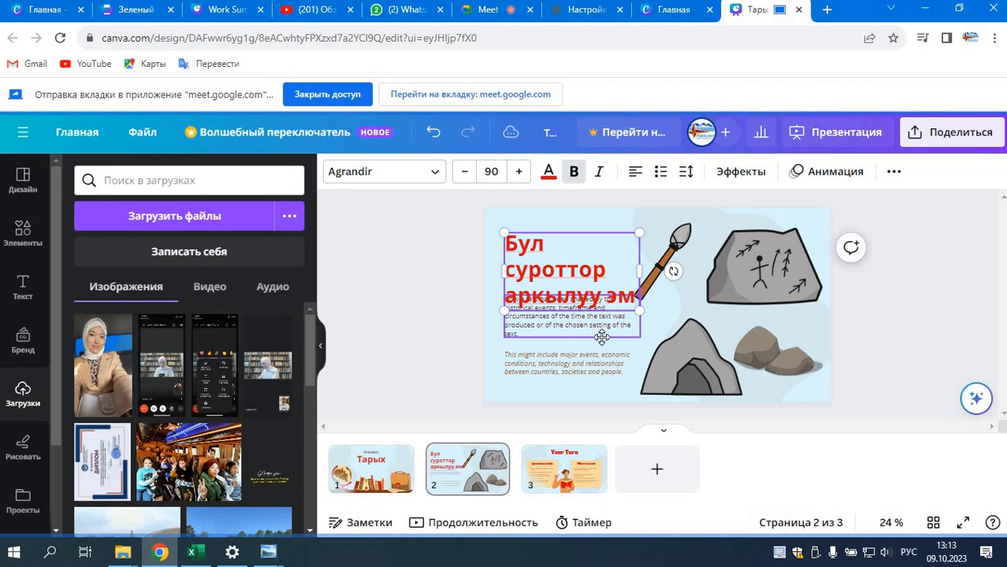
type("нени билдинер?")
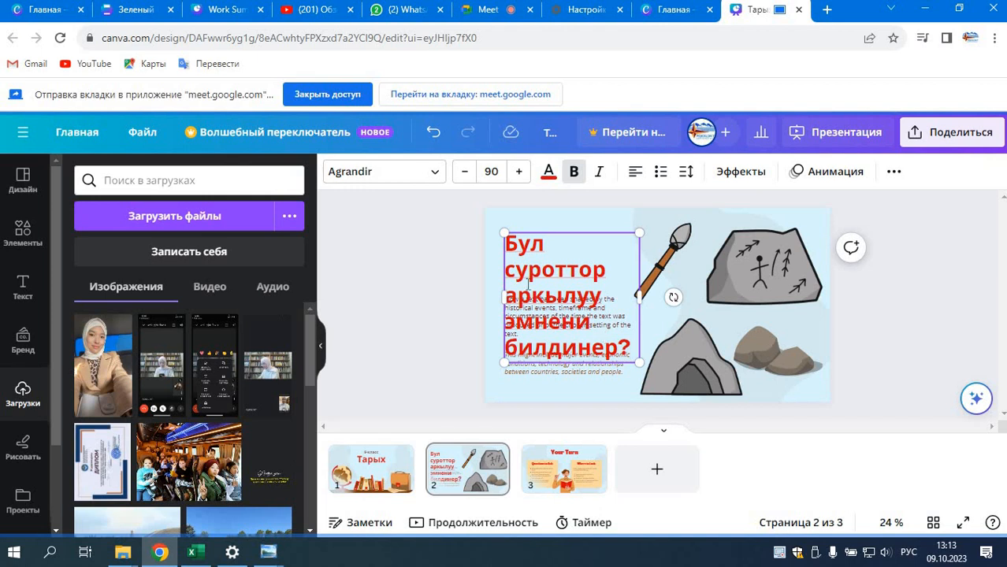
Step: Scale the heading to font size 65,1, wrap it onto three lines beside the spear, and place it directly above the first paragraph
left_click_drag(628, 347, 639, 256)
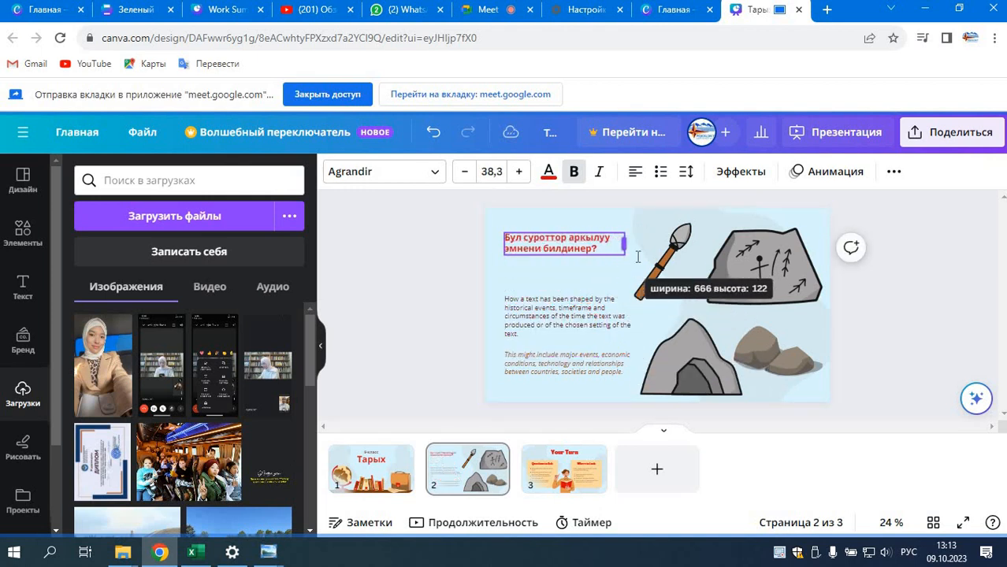
left_click_drag(502, 234, 414, 161)
left_click_drag(543, 244, 441, 227)
left_click(577, 249)
left_click_drag(668, 248, 759, 274)
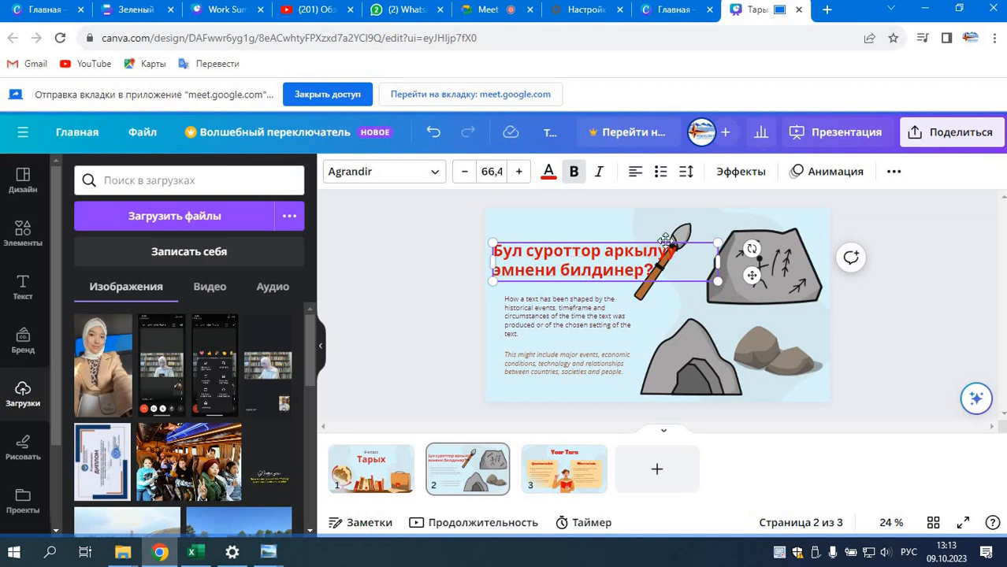
left_click_drag(717, 261, 634, 270)
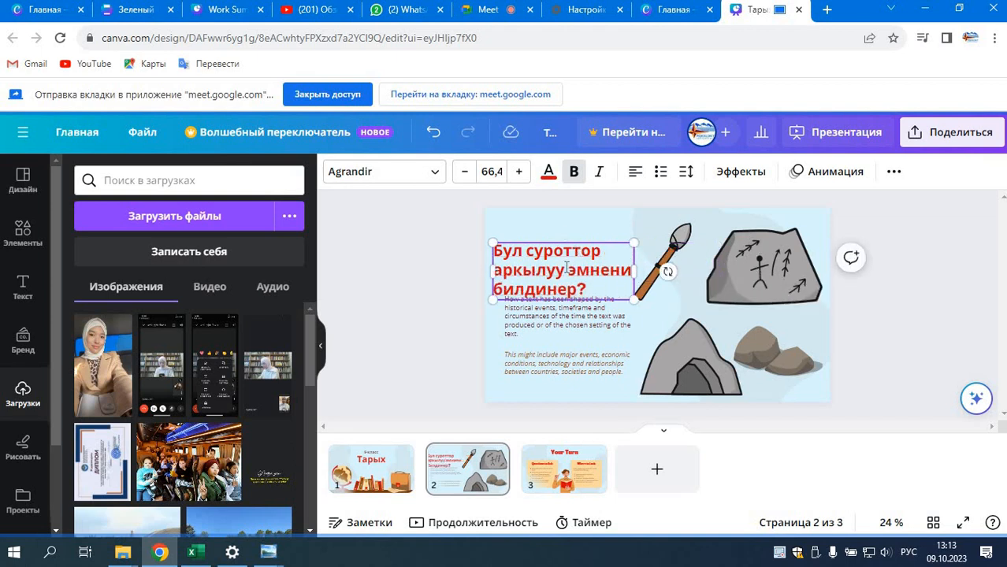
left_click_drag(560, 239, 569, 214)
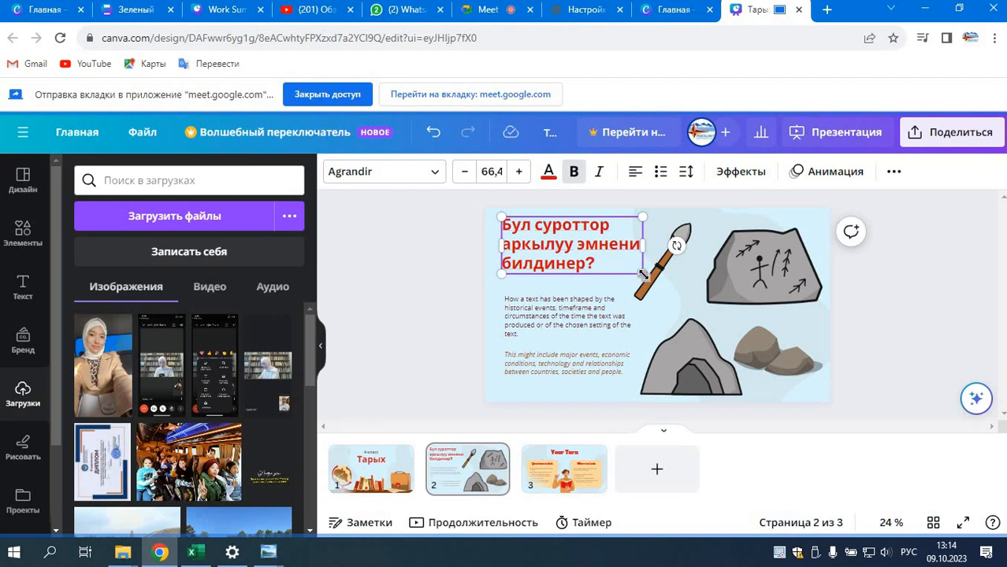
left_click_drag(642, 273, 648, 298)
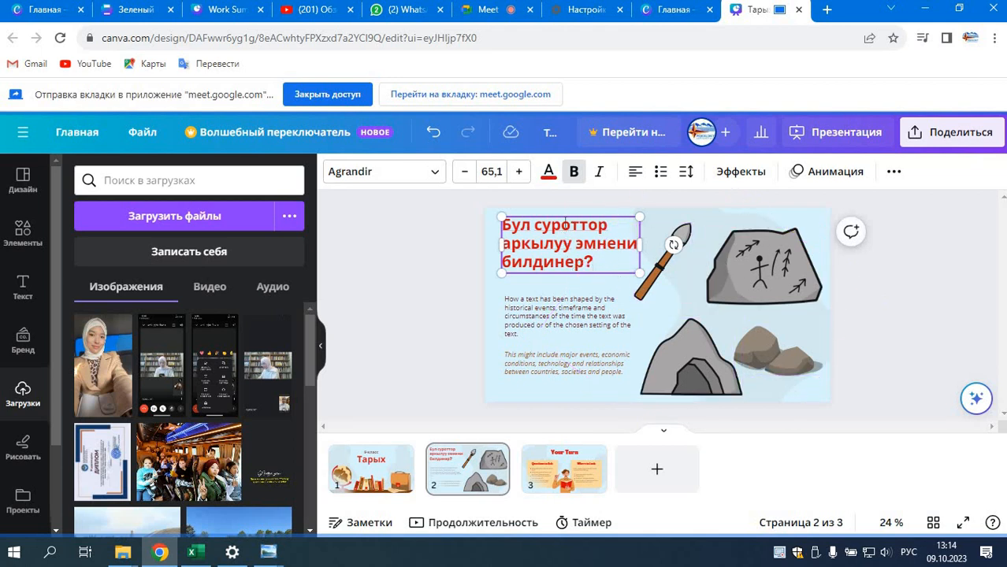
left_click_drag(565, 211, 565, 235)
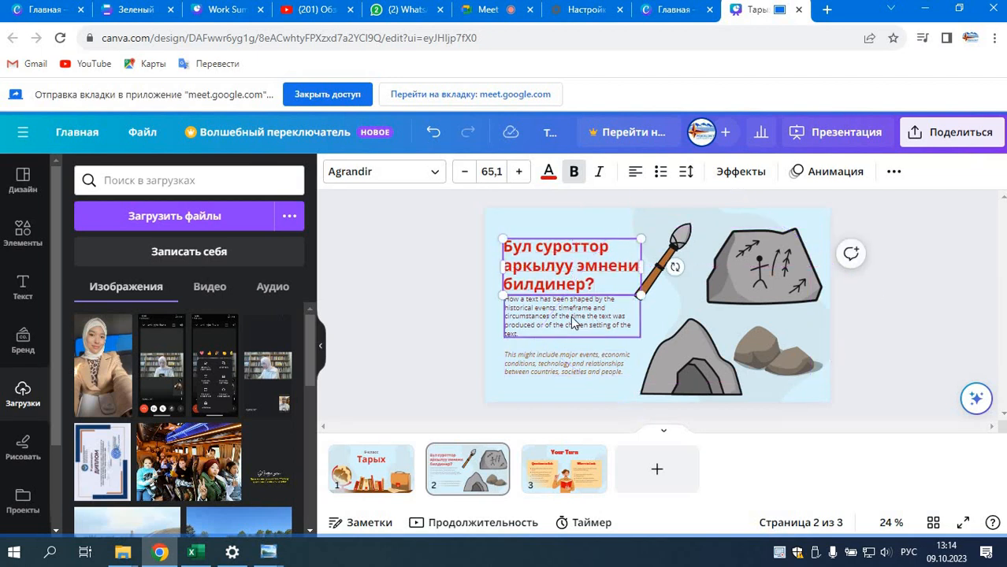
Step: Delete both text paragraphs below the heading and undo the two deletions
left_click(574, 323)
key("Delete")
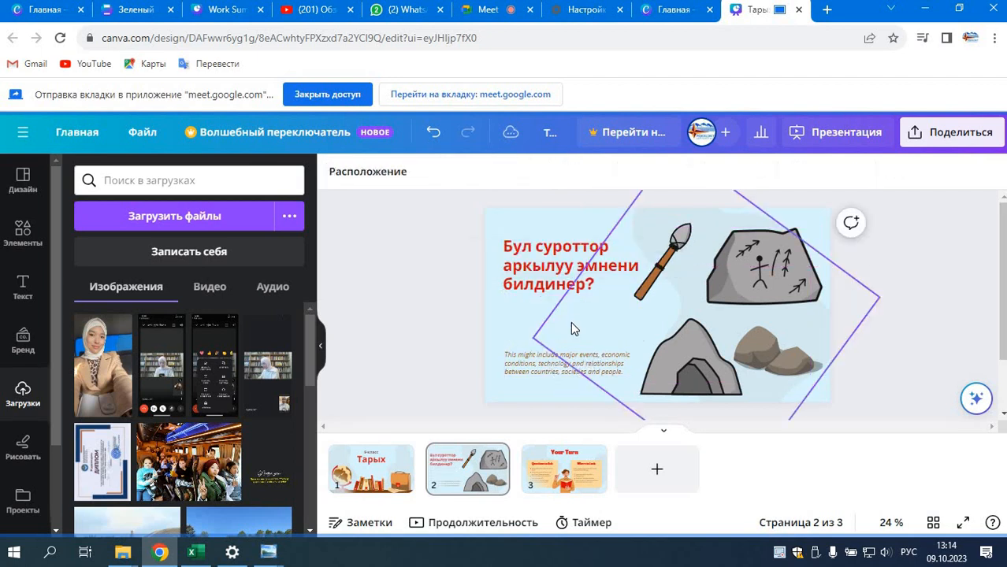
left_click(529, 362)
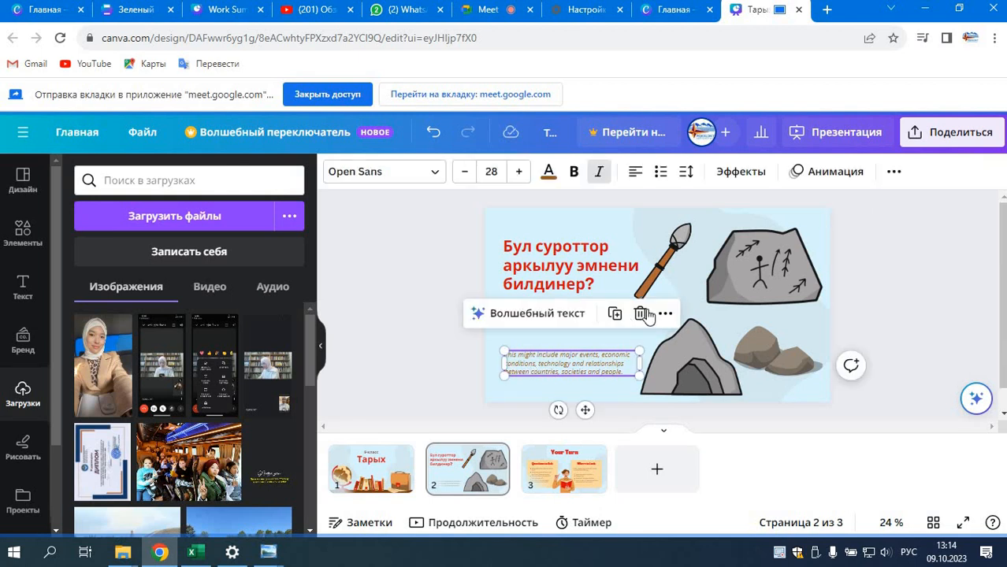
left_click(641, 314)
left_click(433, 131)
left_click(433, 132)
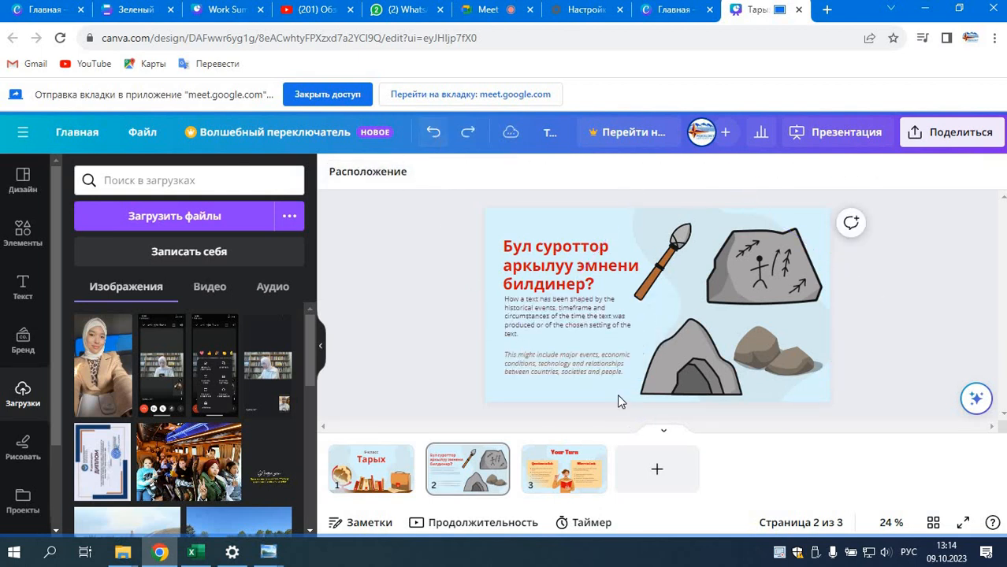
Step: Remove both English paragraphs below the heading and move the heading down to the middle of the slide's left side
left_click(542, 330)
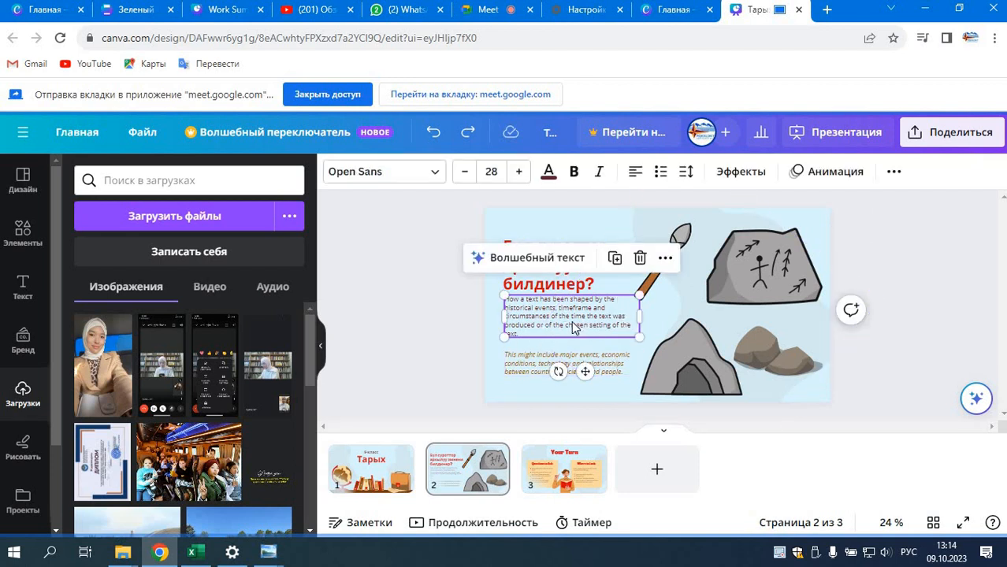
left_click_drag(566, 316, 566, 326)
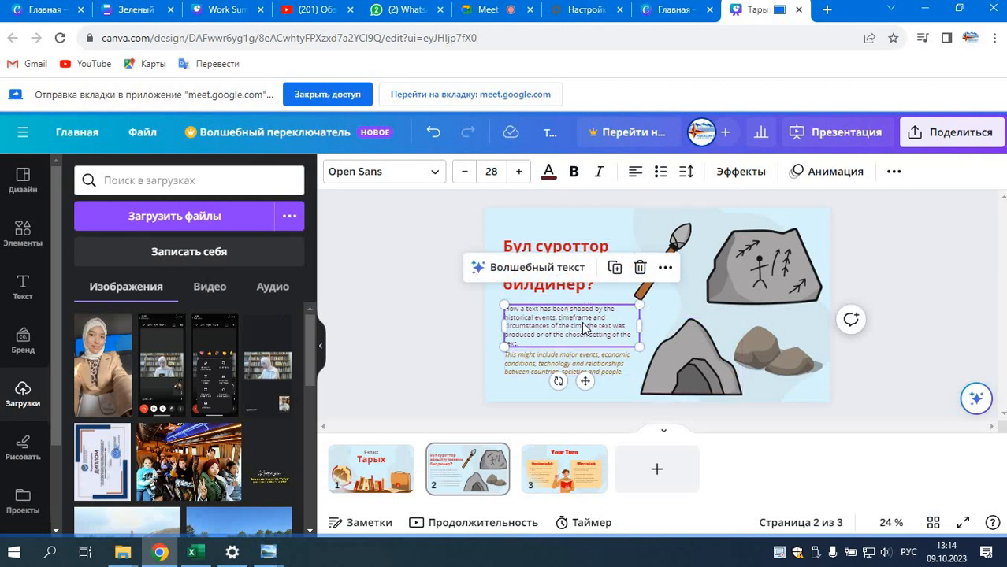
left_click(641, 269)
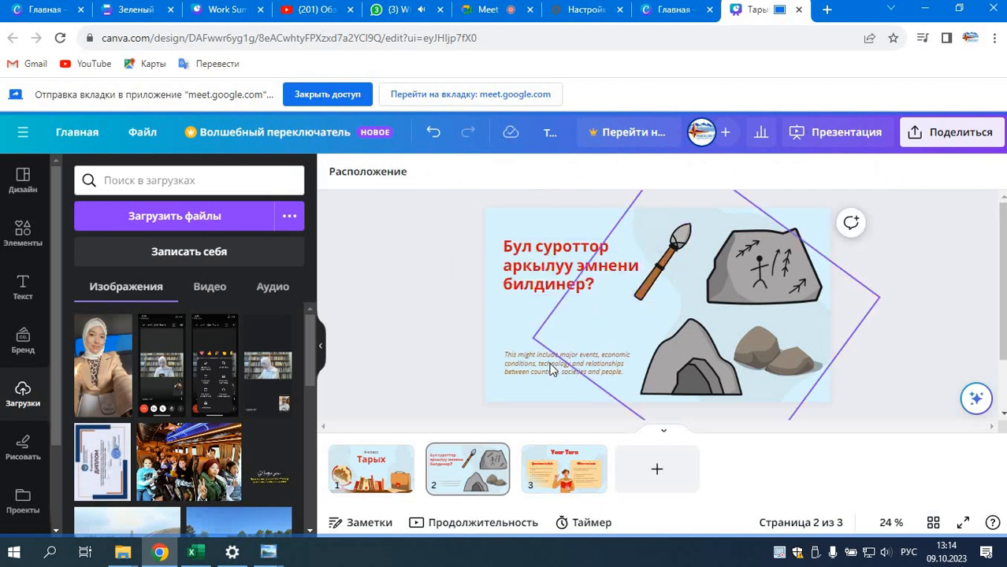
left_click(642, 314)
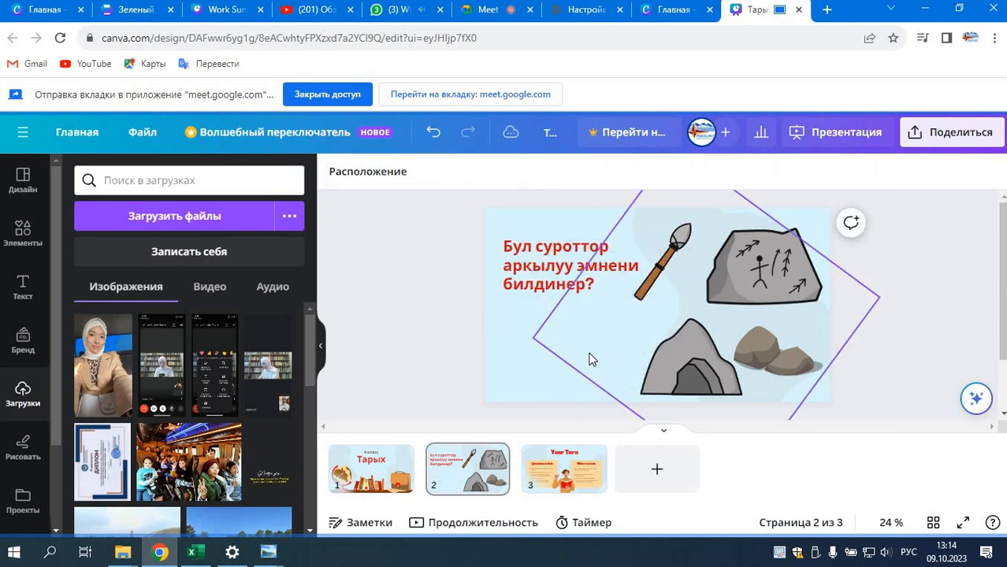
left_click_drag(576, 271, 574, 302)
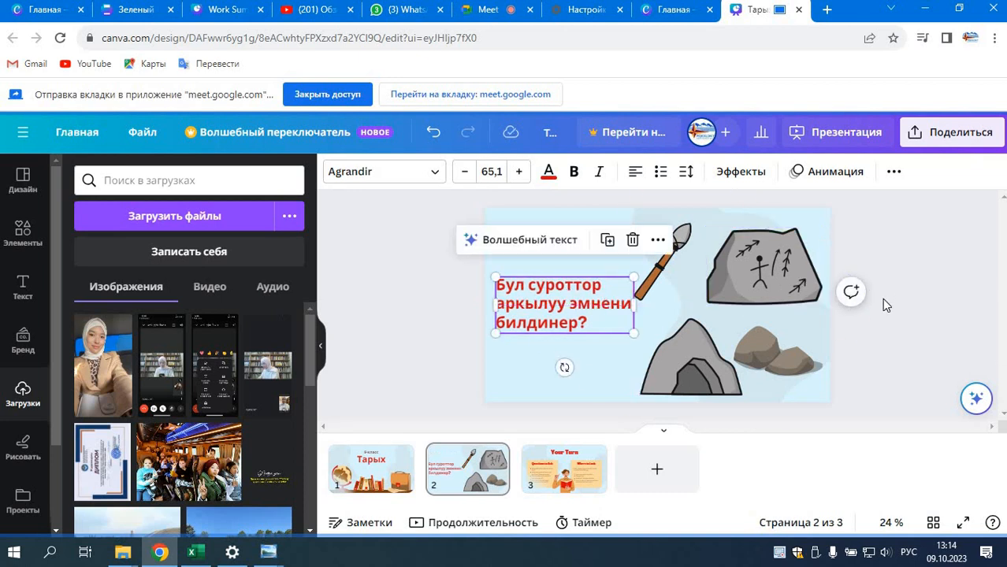
left_click(881, 299)
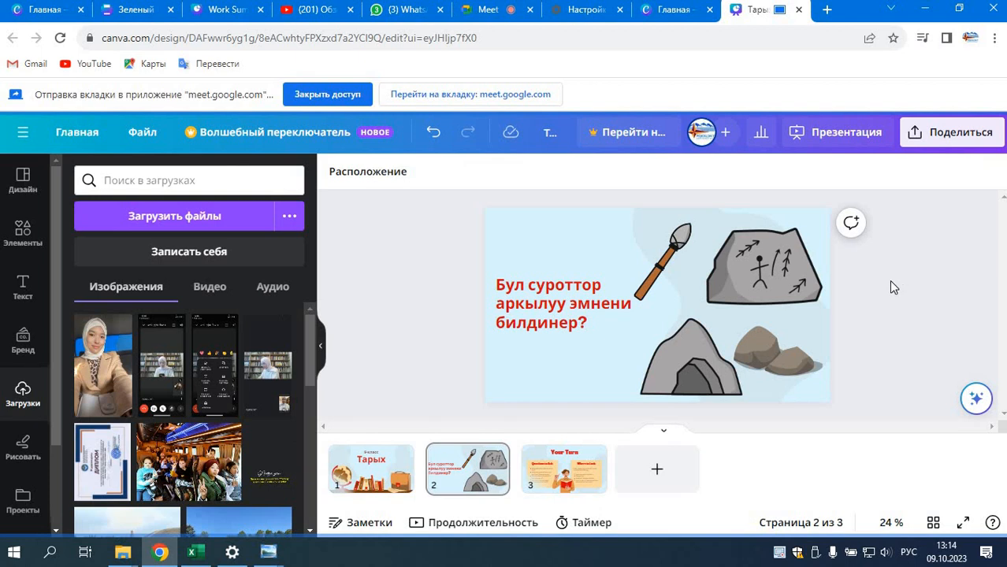
Step: Replace the heading "Your Turn" on slide 3 with "Тема: Таш доору"
left_click(566, 479)
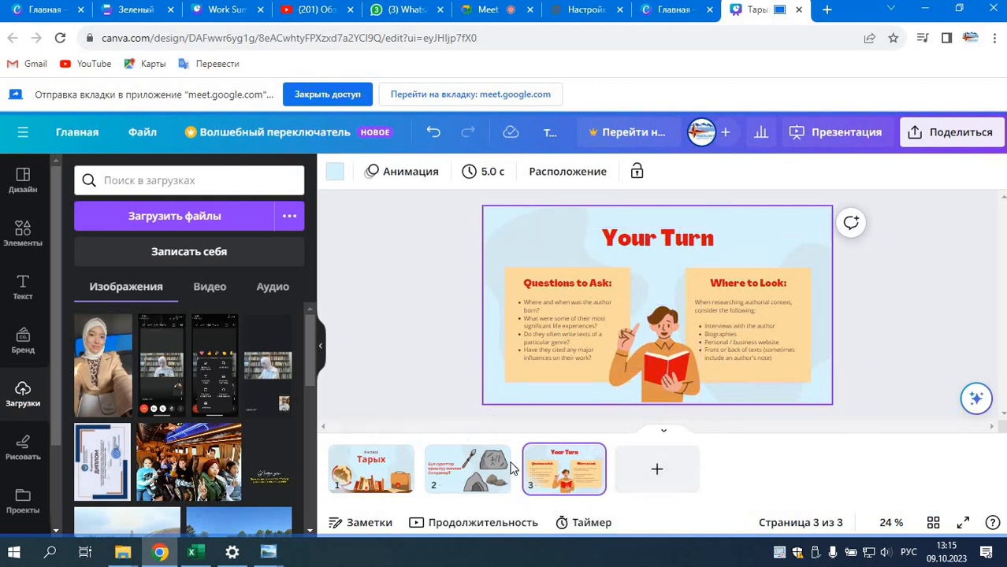
double_click(661, 241)
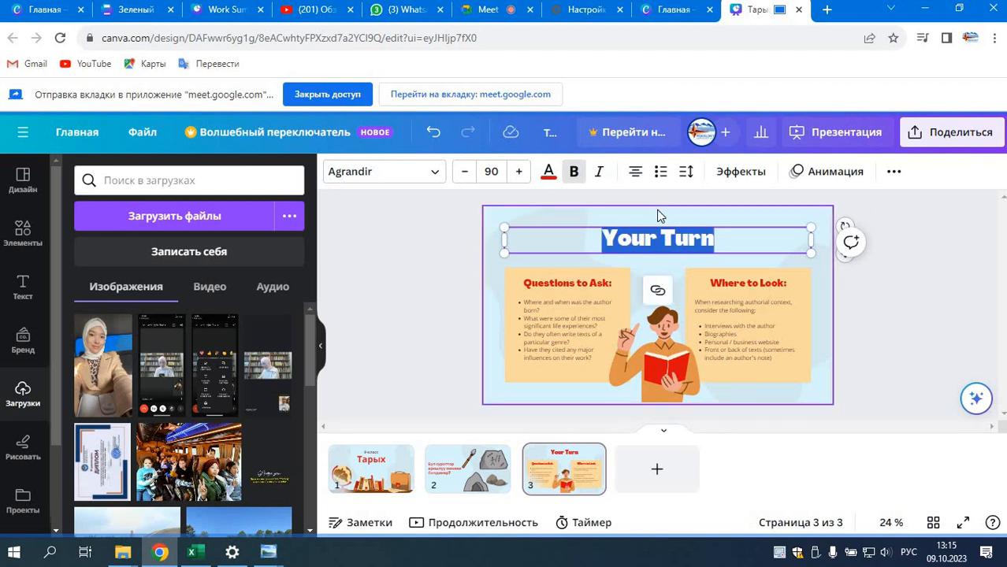
type("Te")
type("ма")
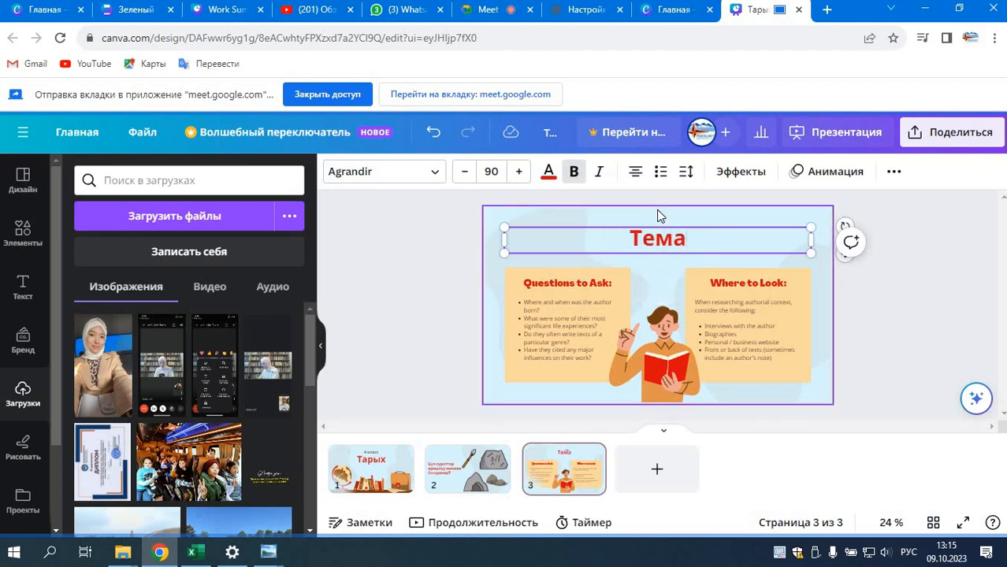
type(":Таш")
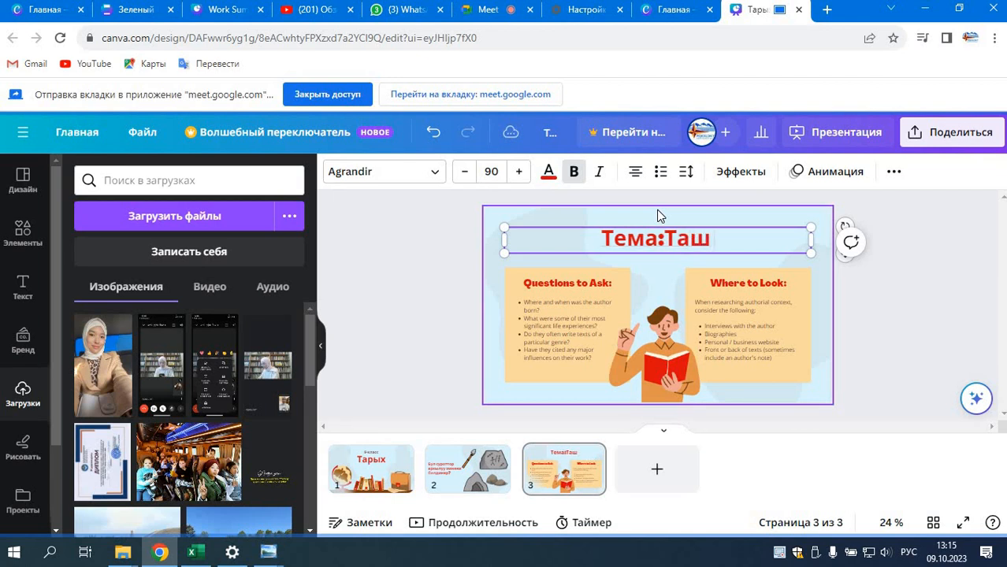
type(" доору")
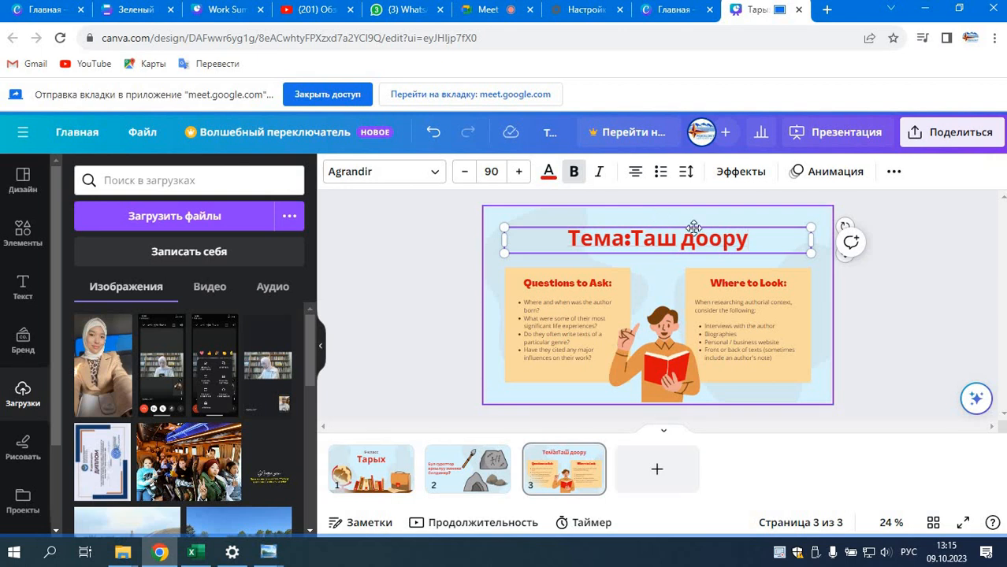
left_click(918, 316)
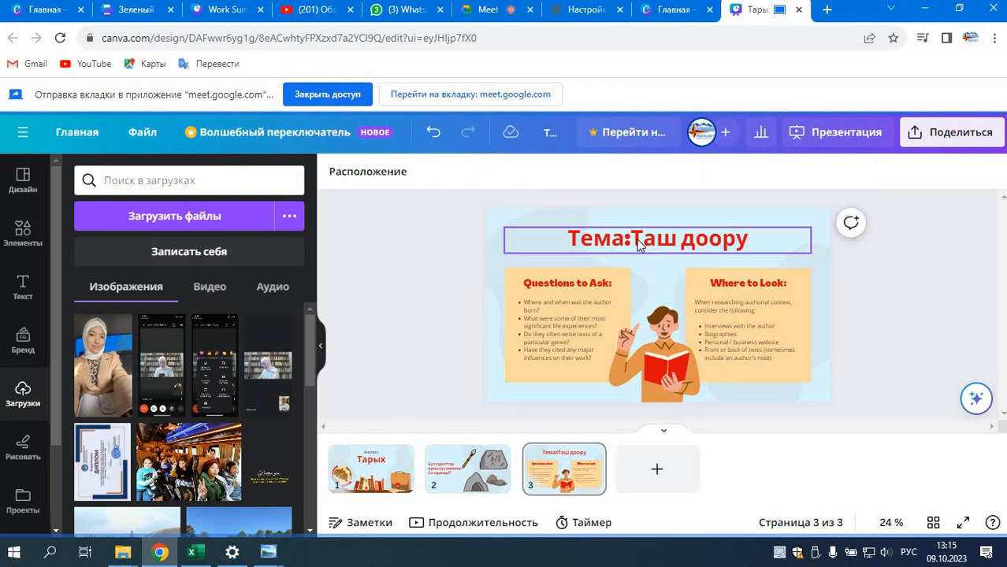
left_click(635, 240)
left_click(635, 239)
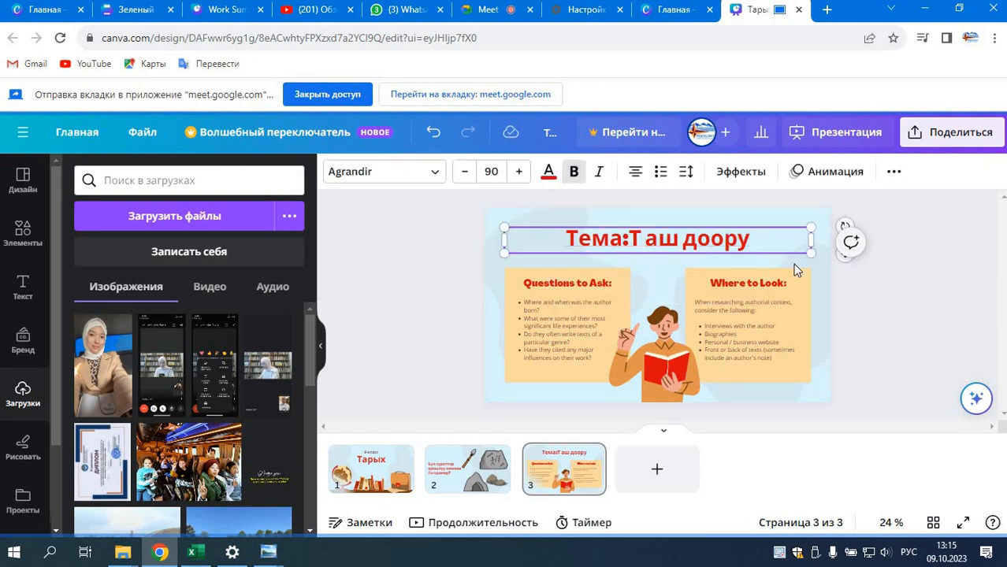
key("BackSpace")
Step: Delete the "Where to Look:" card with its texts and the "Questions to Ask:" heading, and undo these deletions
left_click(765, 351)
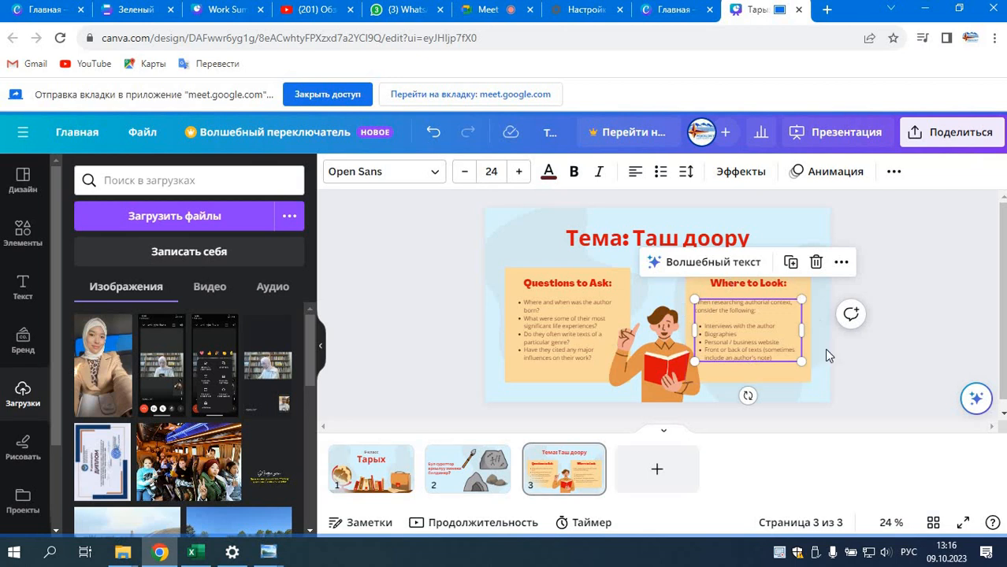
left_click(798, 376)
key("Delete")
left_click(759, 283)
key("Delete")
left_click(567, 283)
key("Delete")
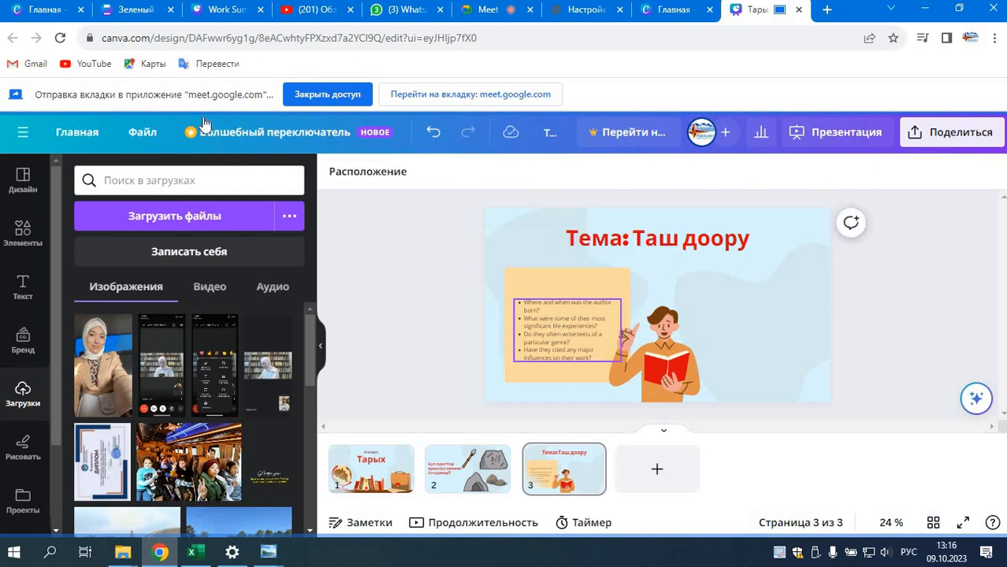
left_click(433, 134)
left_click(433, 134)
left_click(433, 136)
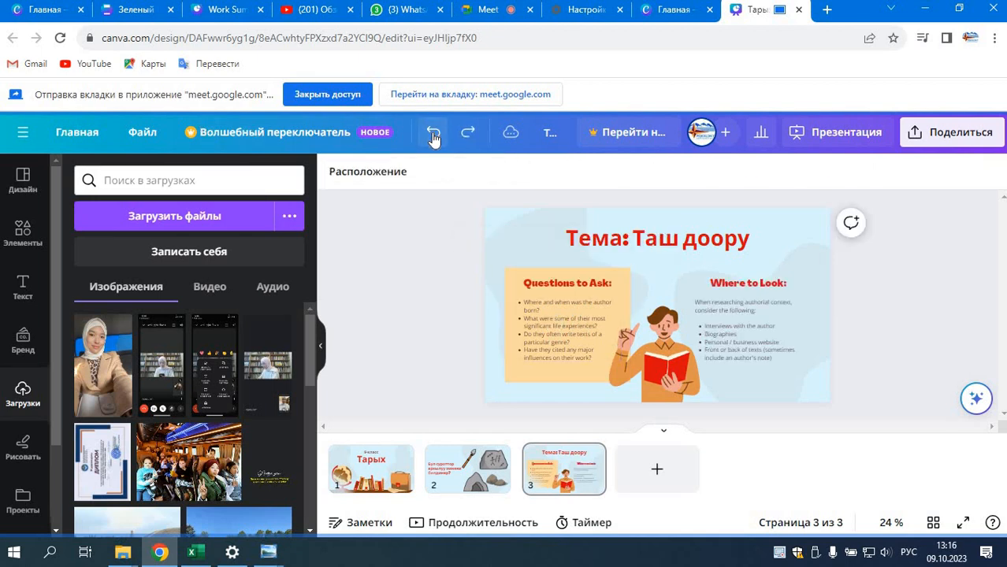
Step: Remove the English body texts under "Questions to Ask:" and "Where to Look:", keeping both cards and their headings
left_click(587, 322)
key("Delete")
left_click(720, 332)
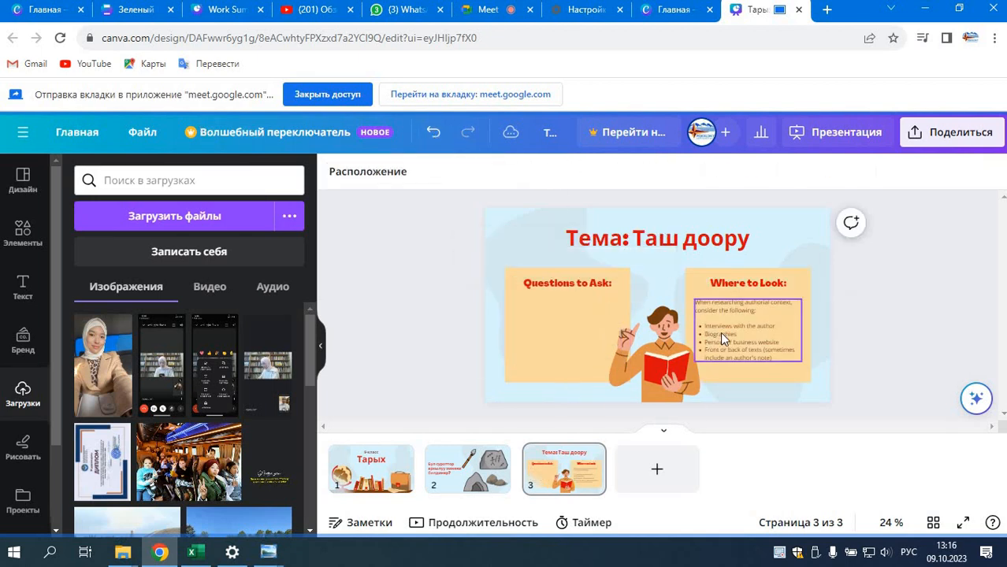
key("Delete")
left_click(567, 285)
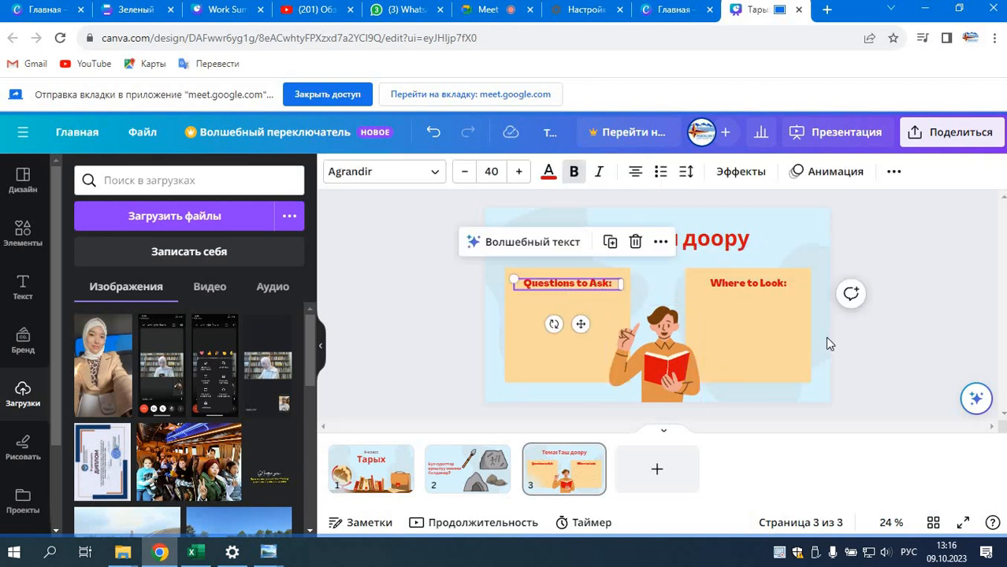
double_click(565, 284)
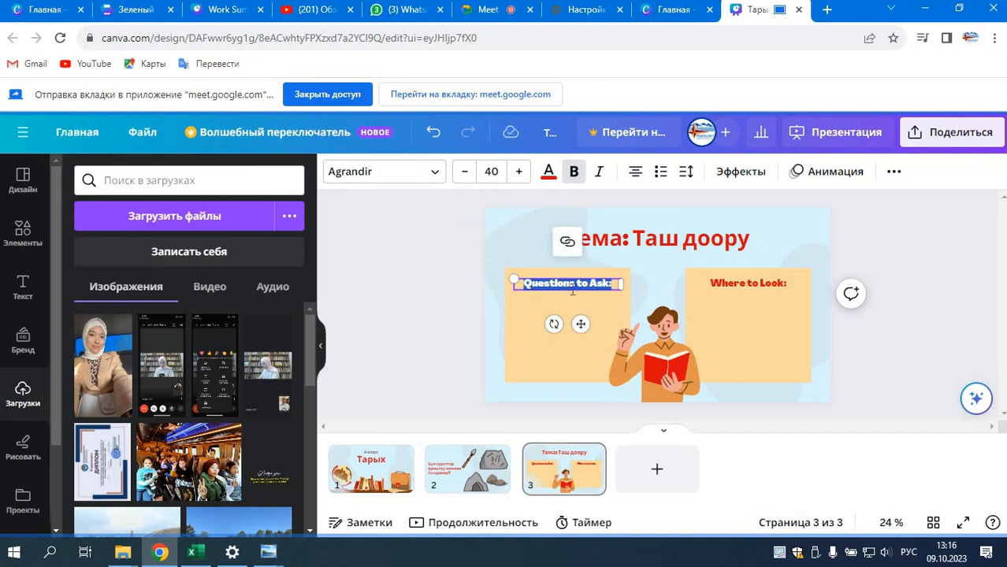
double_click(741, 283)
double_click(569, 282)
double_click(736, 282)
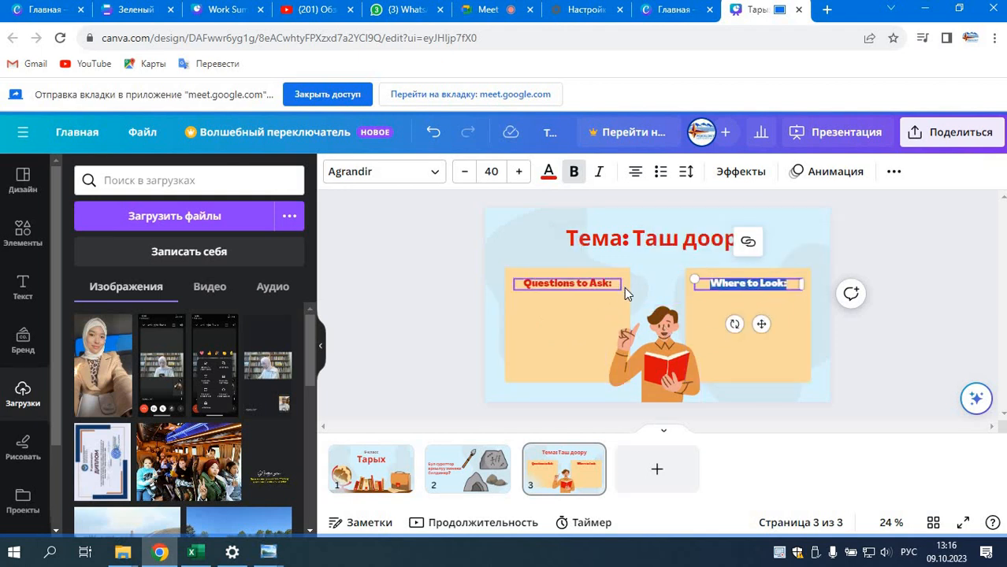
Step: Add a blank fourth slide, return to slide 3 and view the graphics and photos for "каменный век"
left_click(662, 471)
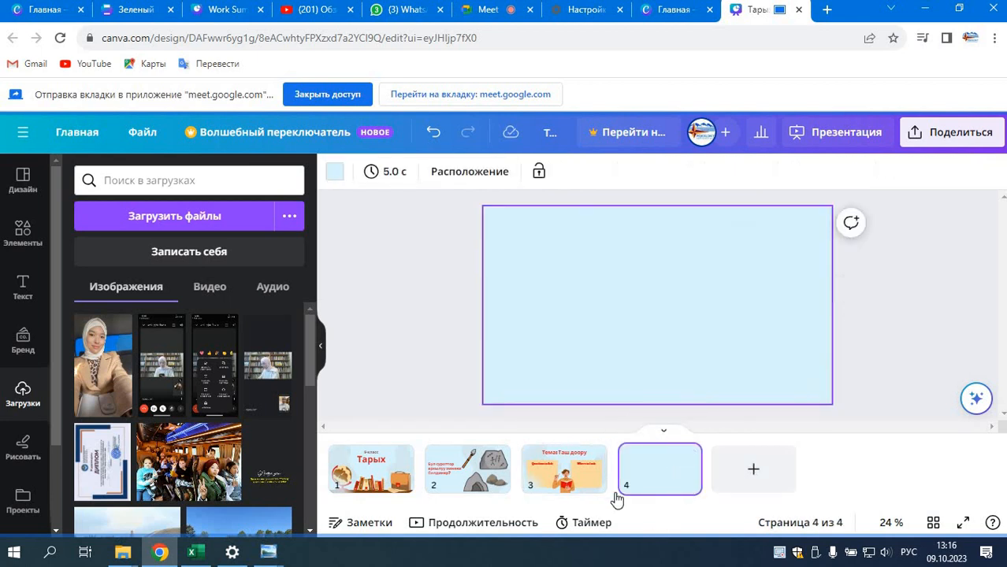
left_click(596, 490)
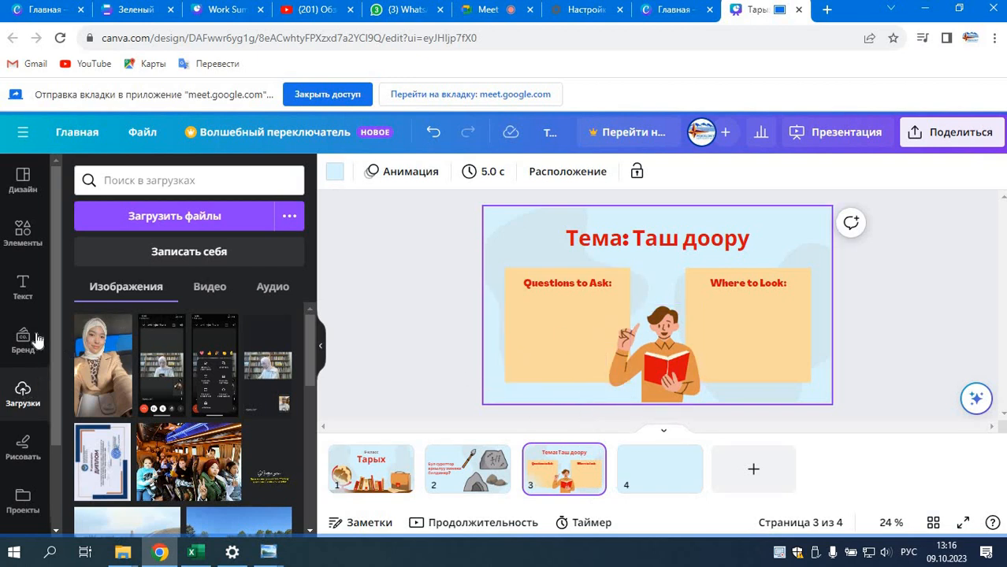
left_click(22, 237)
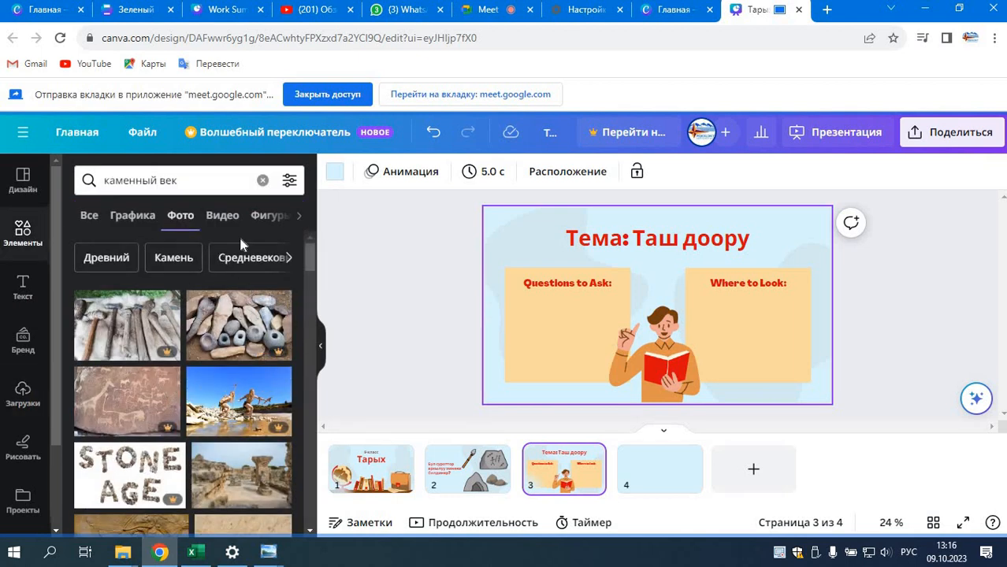
left_click(137, 219)
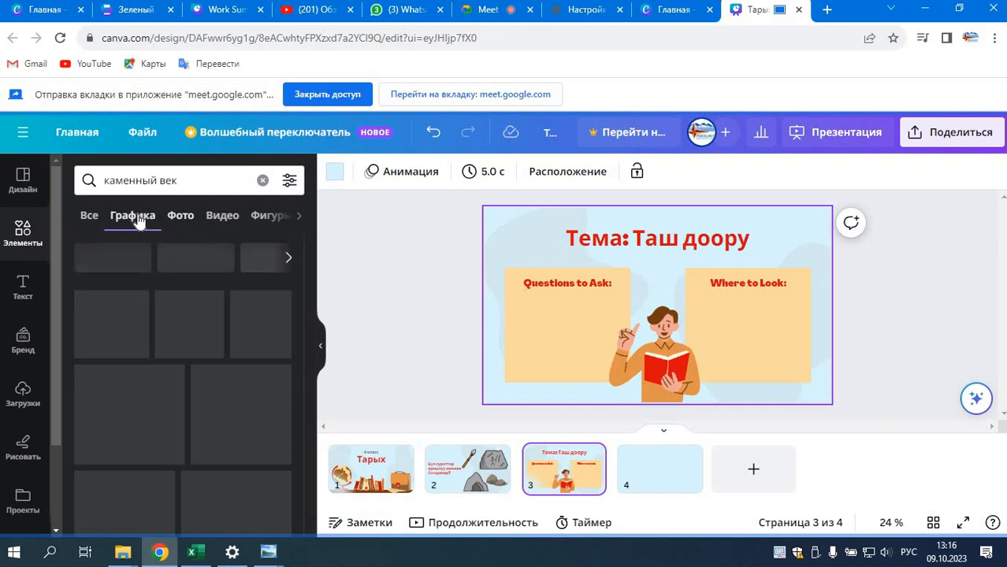
left_click(182, 221)
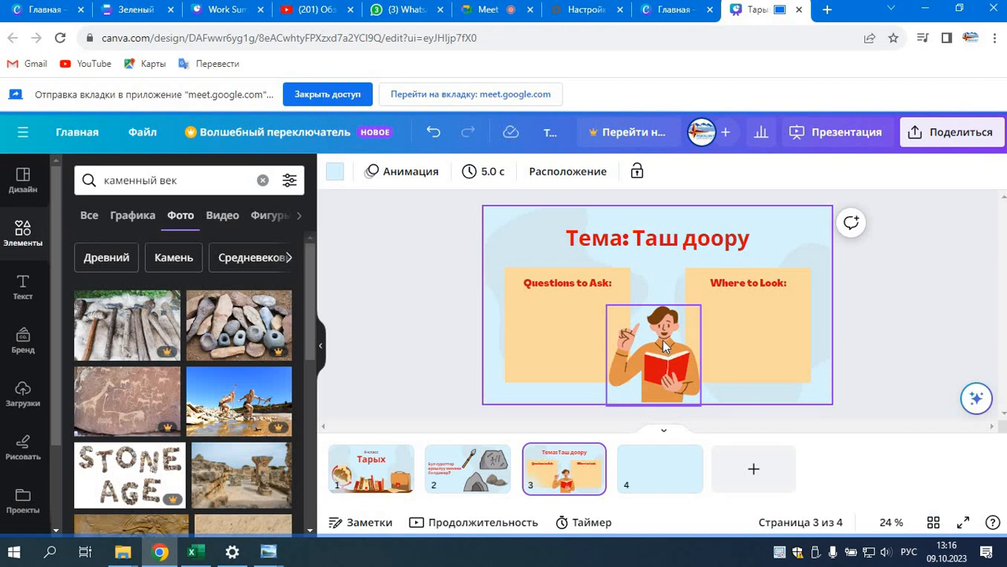
Step: Shrink the "Where to Look:" card slightly from its lower-left corner and delete the illustration of the man with a book
left_click(551, 333)
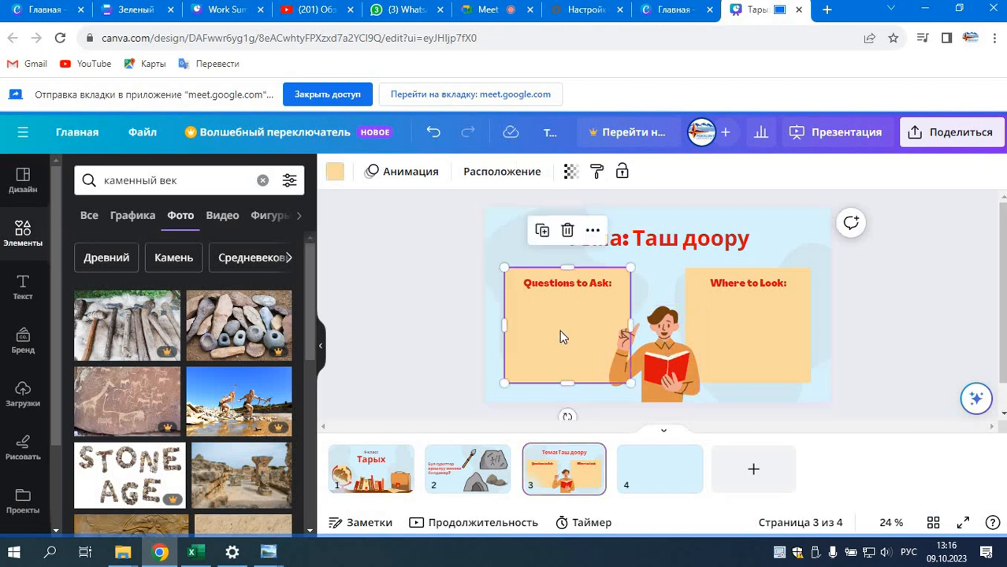
mouse_move(630, 384)
left_mouse_down()
mouse_move(614, 360)
mouse_move(630, 383)
left_mouse_up()
left_click(779, 315)
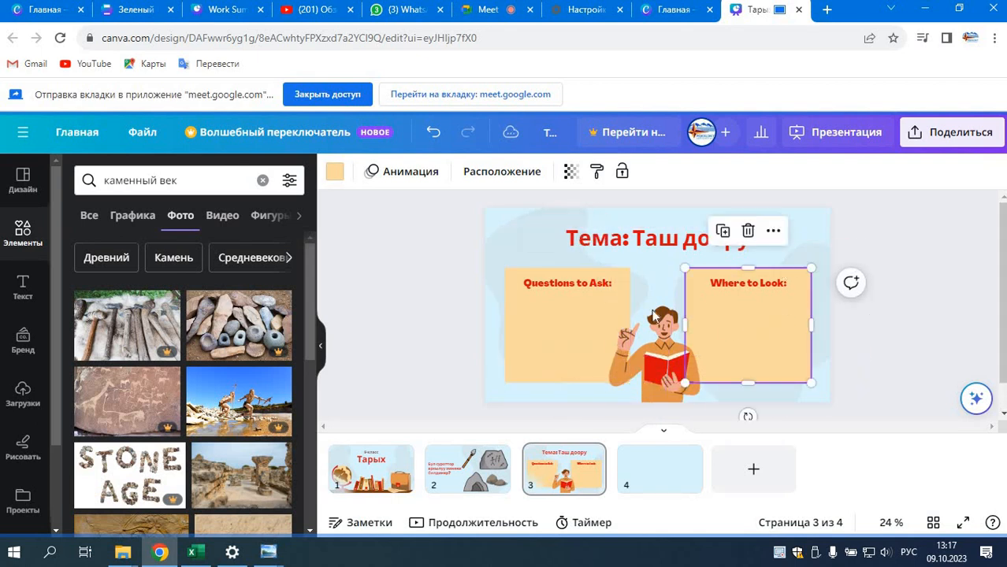
left_click_drag(698, 384, 696, 373)
left_click(666, 339)
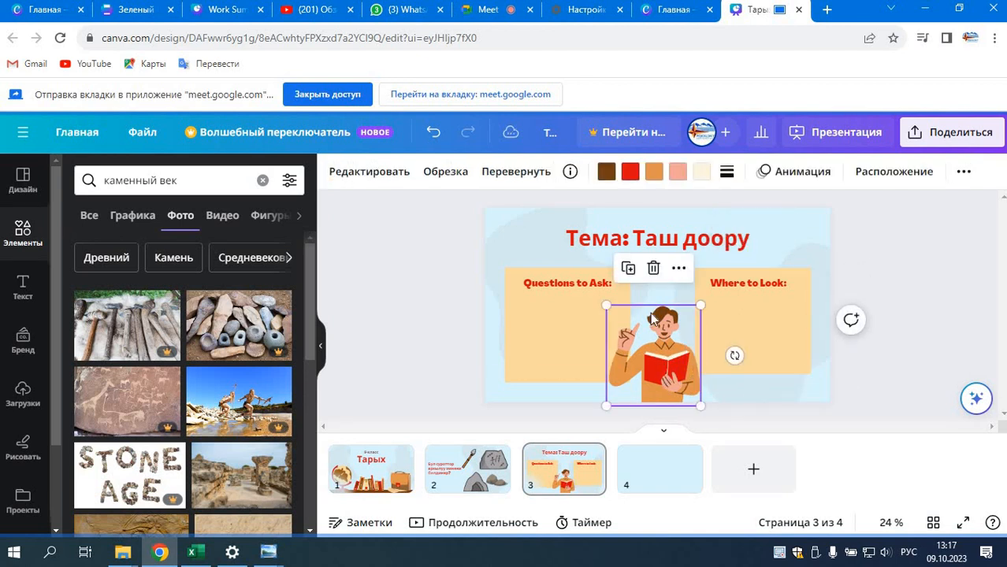
left_click(653, 269)
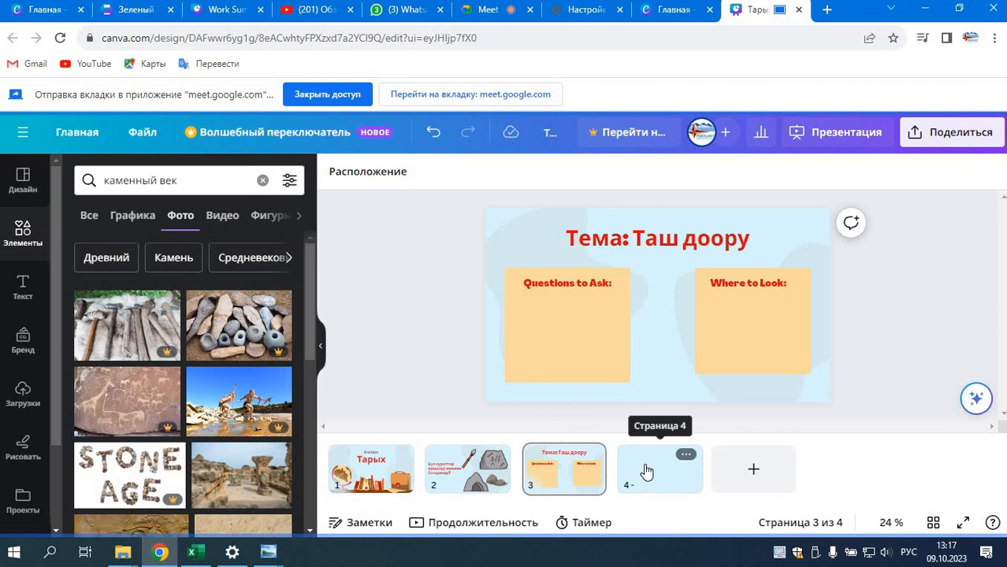
left_click(700, 366)
left_click(619, 369)
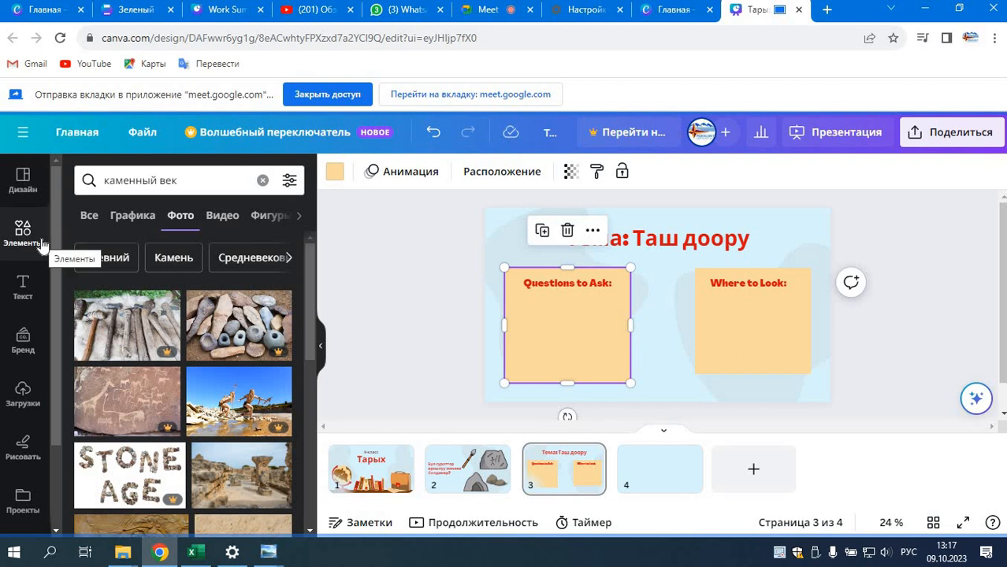
Step: Clear the "каменный век" element search, browse the full shapes collection and add a circle to slide 3
left_click(266, 216)
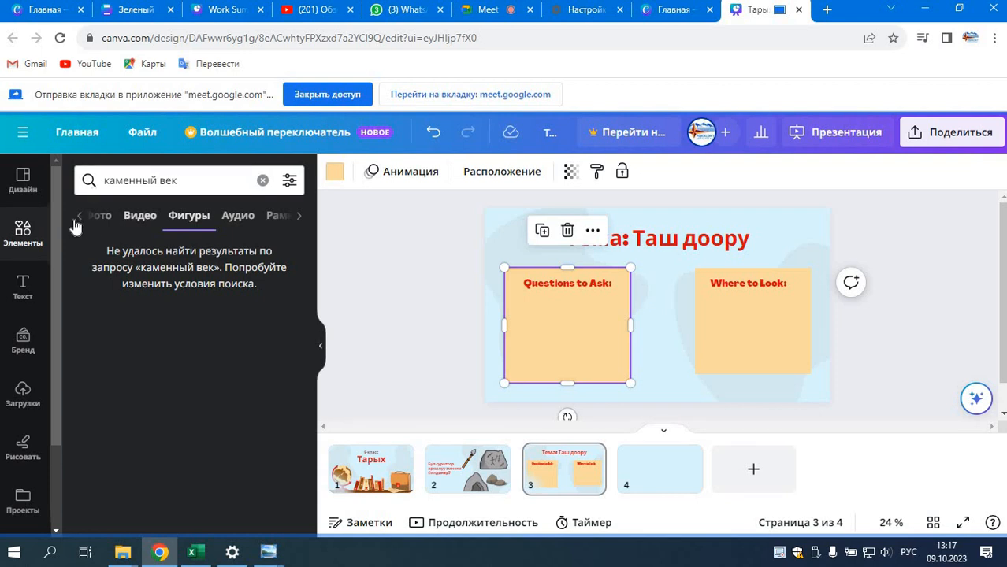
left_click(263, 182)
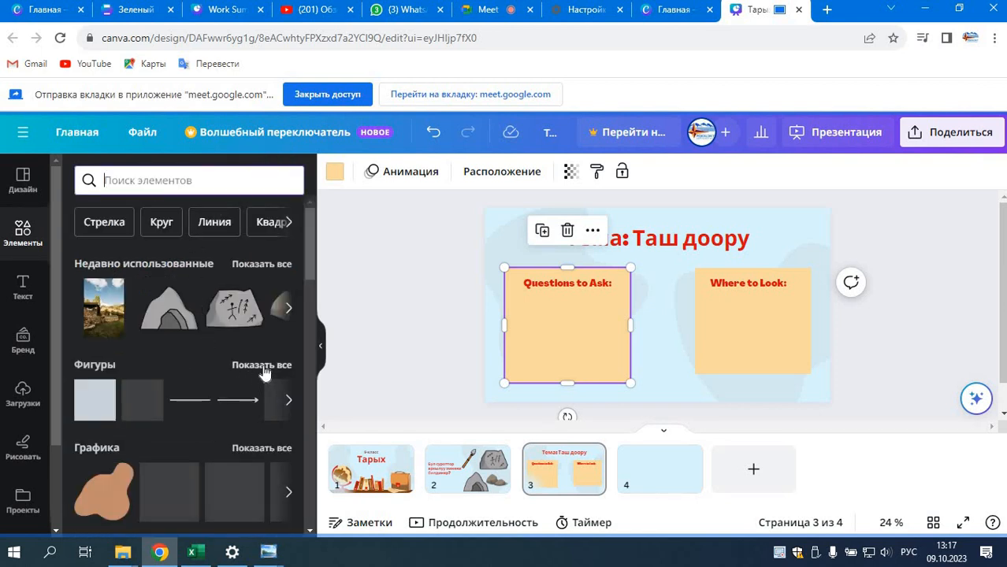
left_click(260, 365)
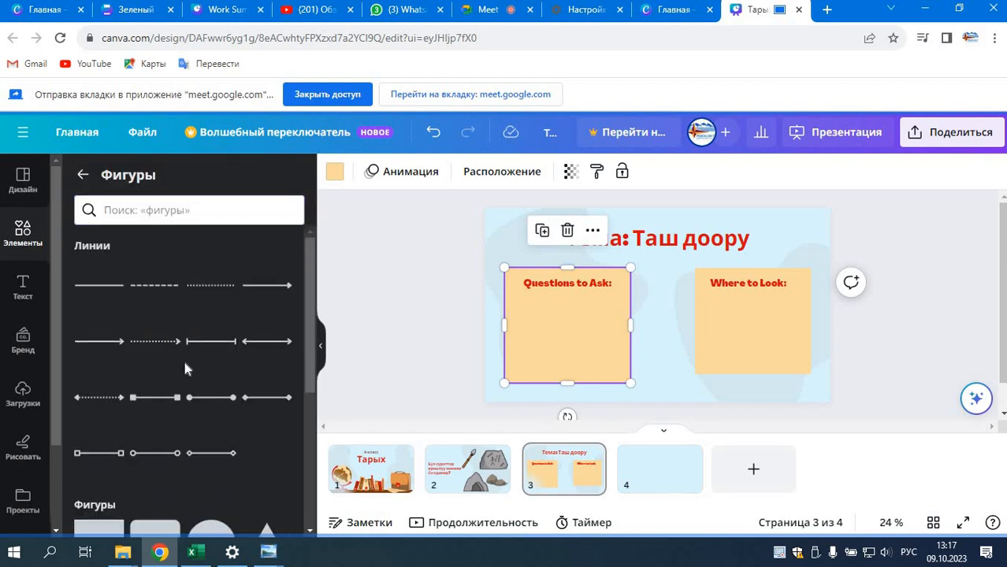
scroll(177, 364, "down", 2)
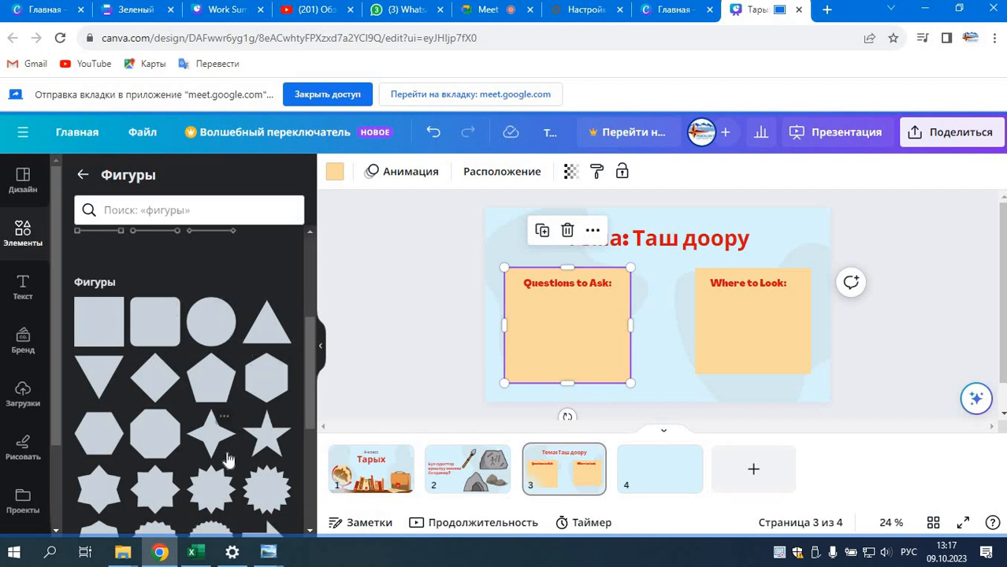
scroll(227, 459, "down", 2)
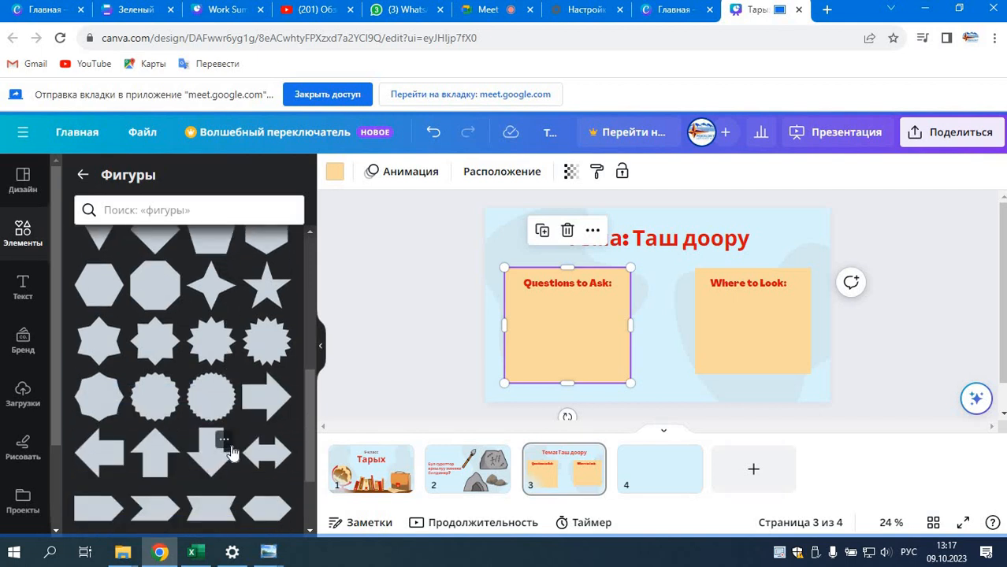
scroll(244, 424, "down", 4)
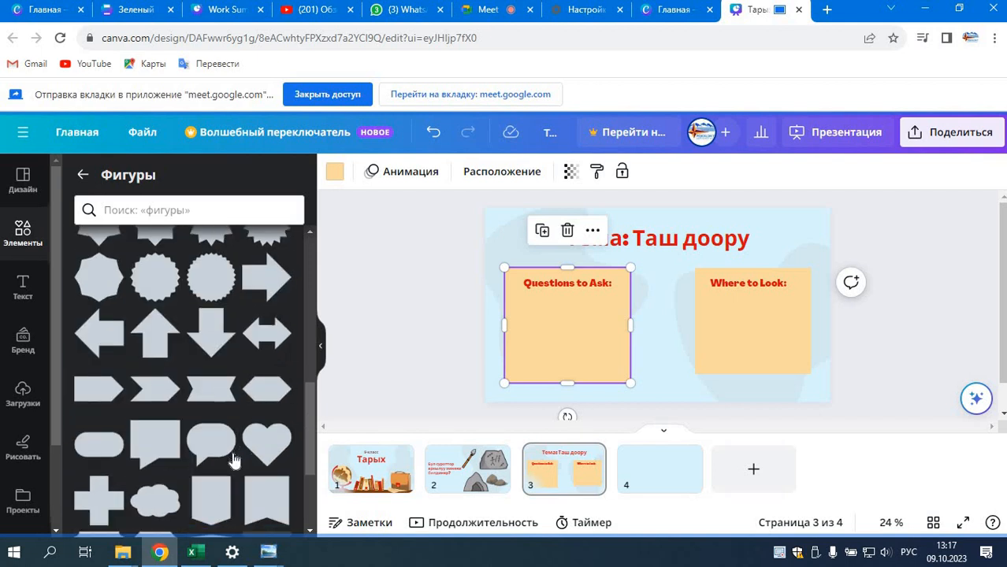
scroll(129, 479, "down", 2)
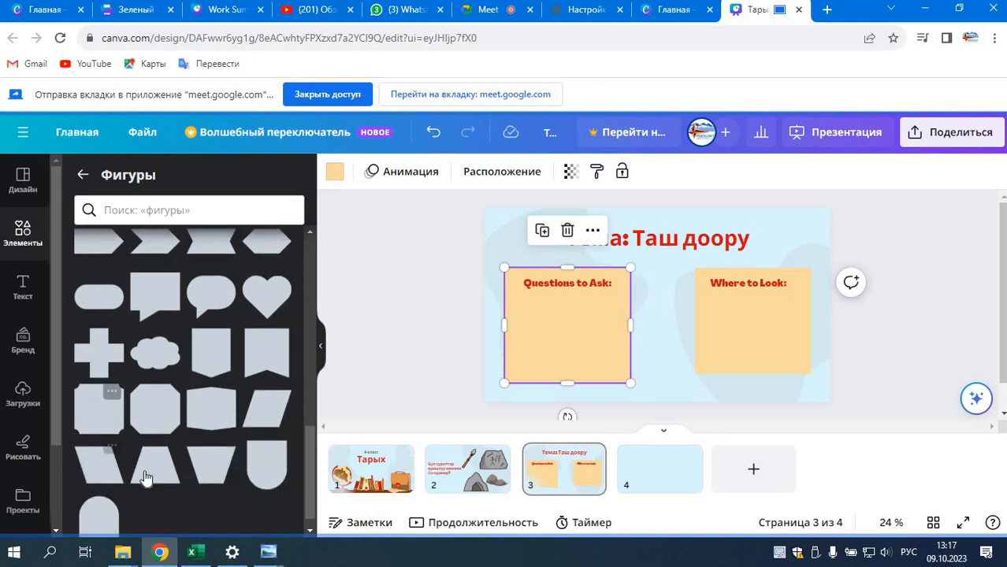
scroll(256, 409, "down", 1)
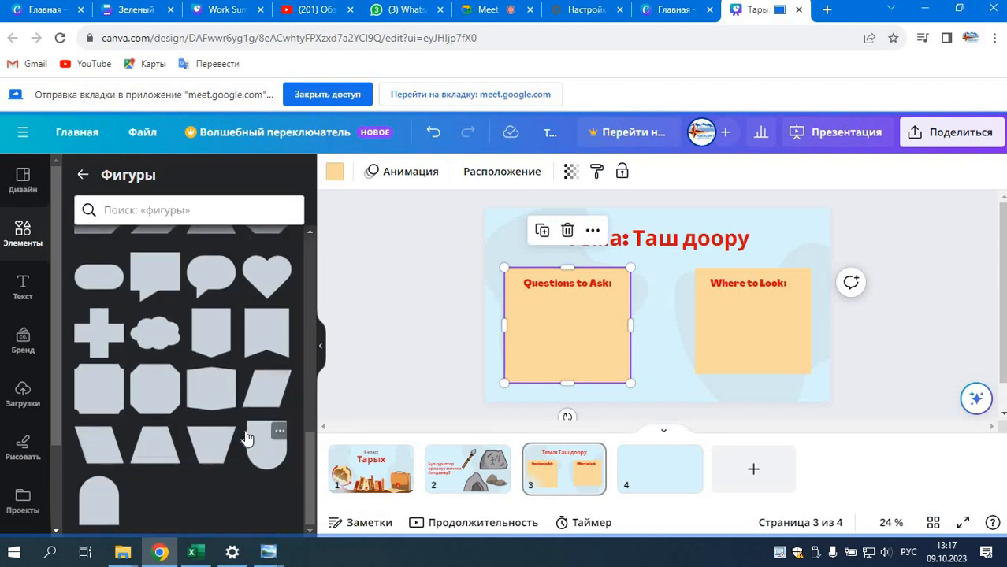
scroll(237, 425, "up", 10)
scroll(226, 409, "down", 2)
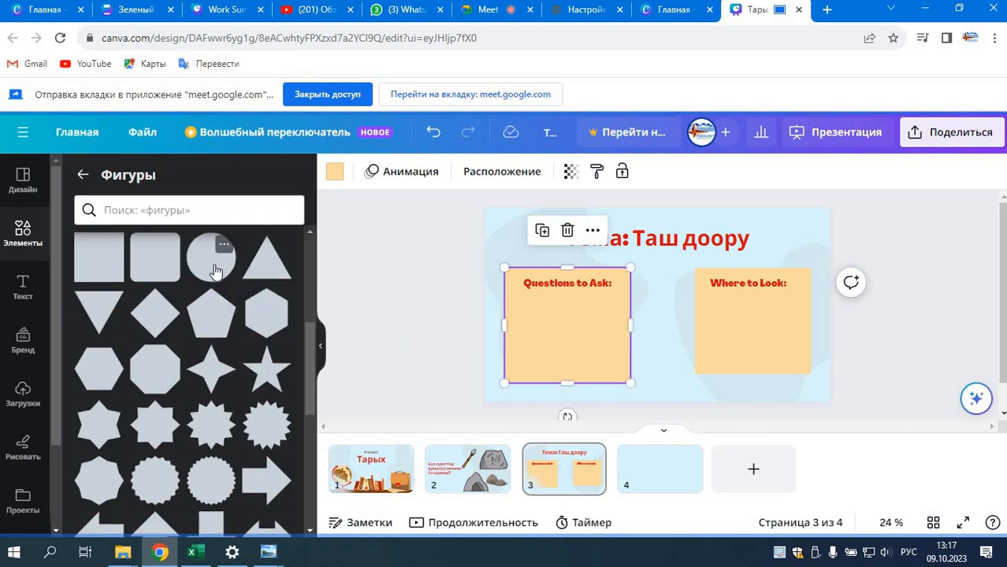
left_click(215, 264)
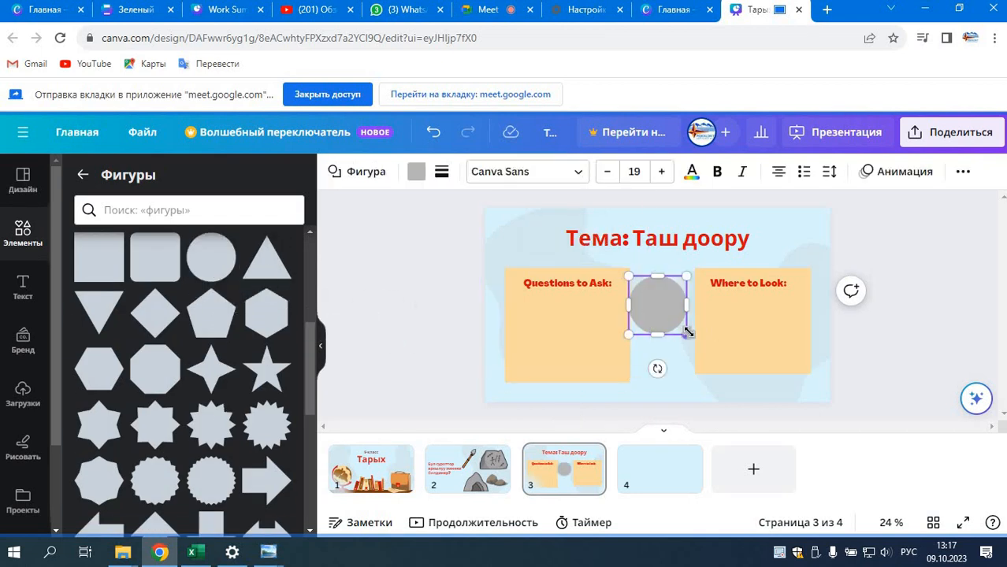
Step: Enlarge the grey circle and position it at the slide's centre below the heading, overlapping the inner edges of both cards
left_click_drag(712, 351, 775, 383)
left_click_drag(706, 310, 689, 331)
left_click_drag(687, 369, 706, 387)
left_click_drag(657, 305, 681, 306)
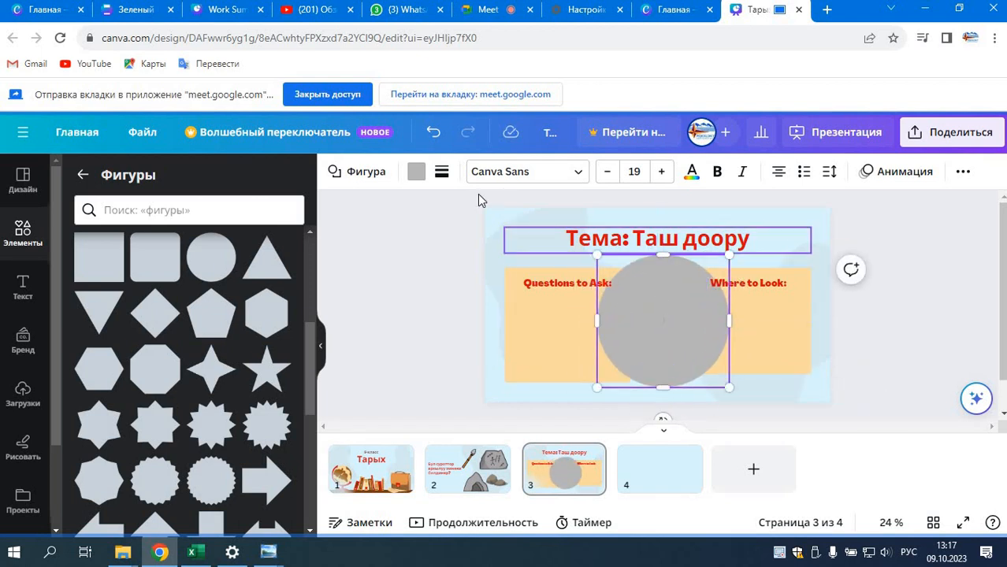
Step: Try brown, a pastel gradient and blue as the large circle's fill on slide 3, ending with white
left_click(417, 172)
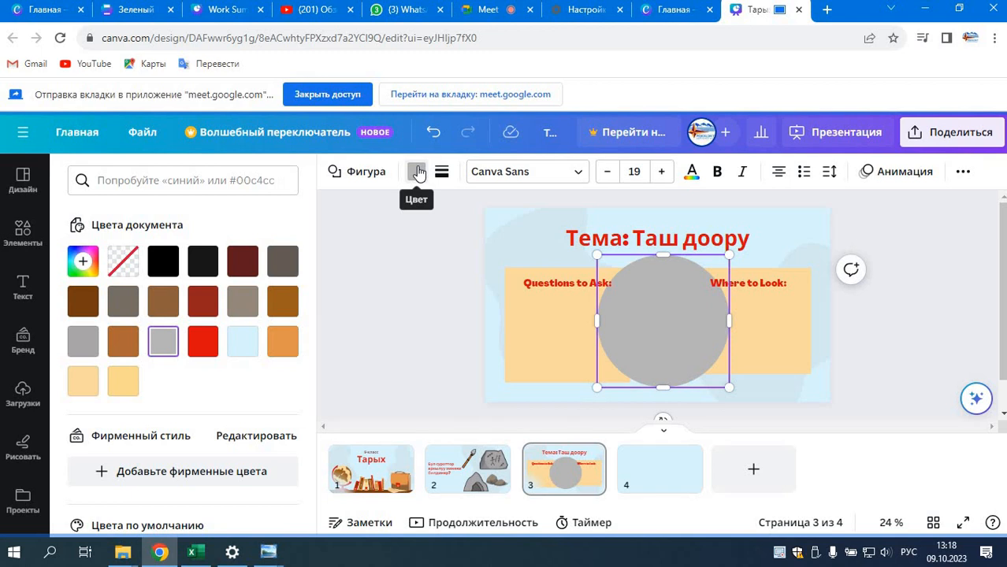
left_click(362, 172)
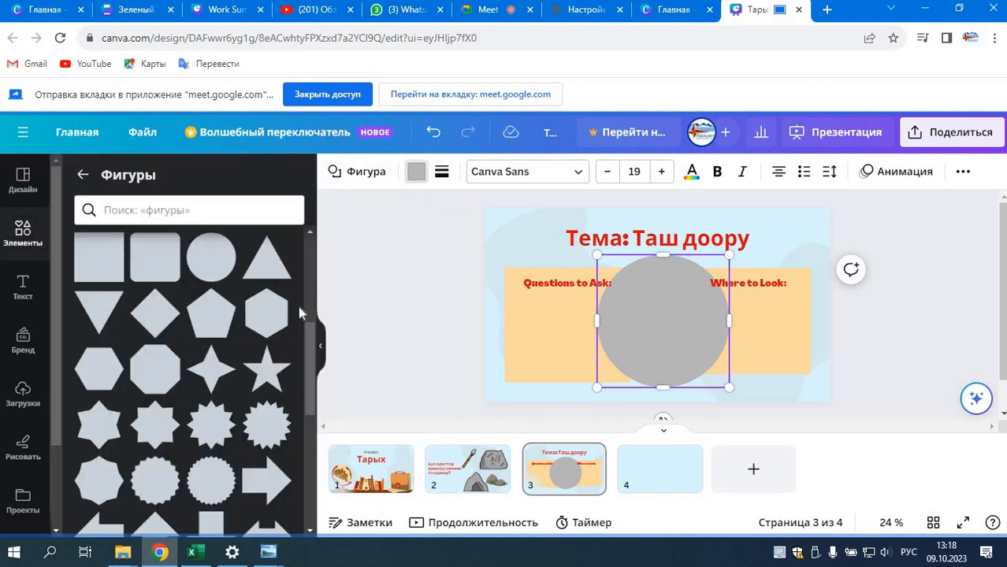
left_click(417, 173)
left_click(282, 304)
scroll(182, 396, "down", 5)
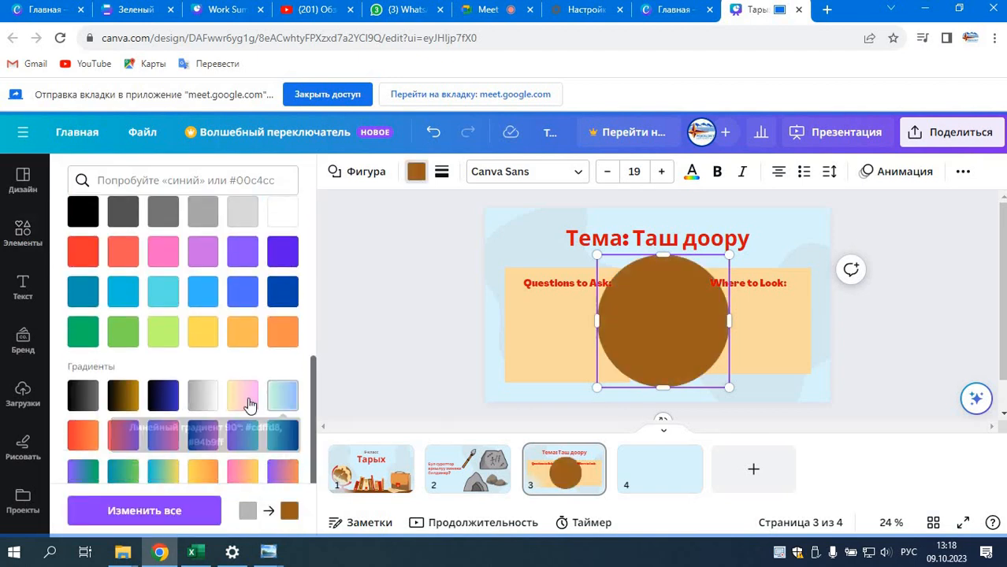
left_click(242, 394)
left_click(203, 296)
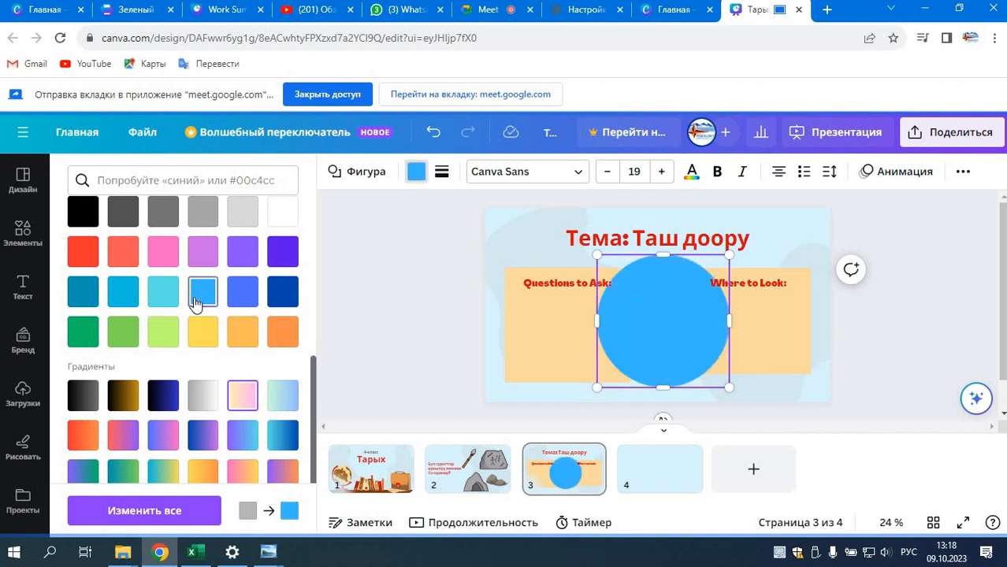
left_click(85, 219)
left_click(282, 212)
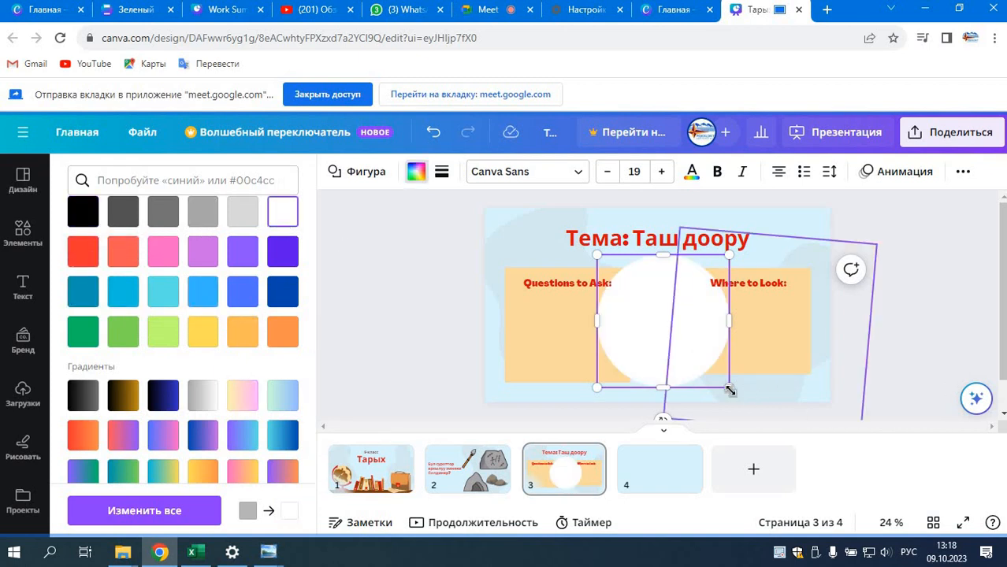
Step: Resize the white circle slightly and move it over the "Where to Look:" card
mouse_move(729, 387)
left_mouse_down()
mouse_move(673, 330)
mouse_move(709, 347)
mouse_move(715, 374)
left_mouse_up()
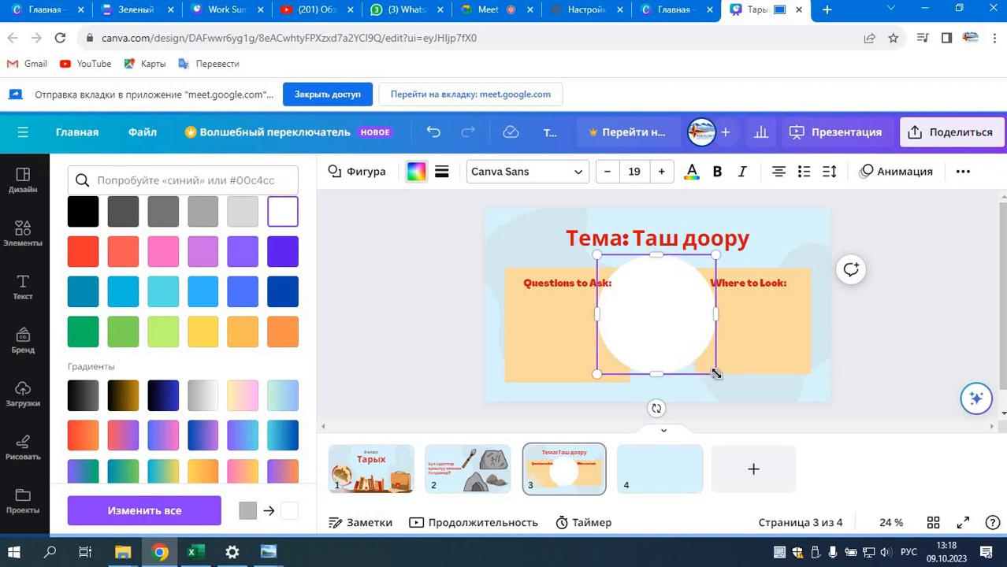
left_click_drag(722, 401, 739, 412)
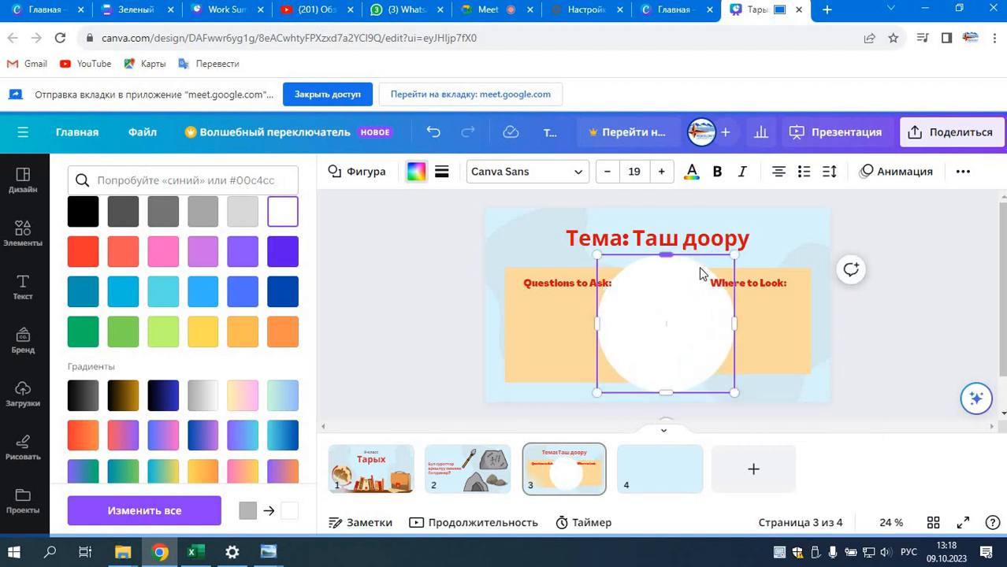
left_click_drag(715, 265, 786, 266)
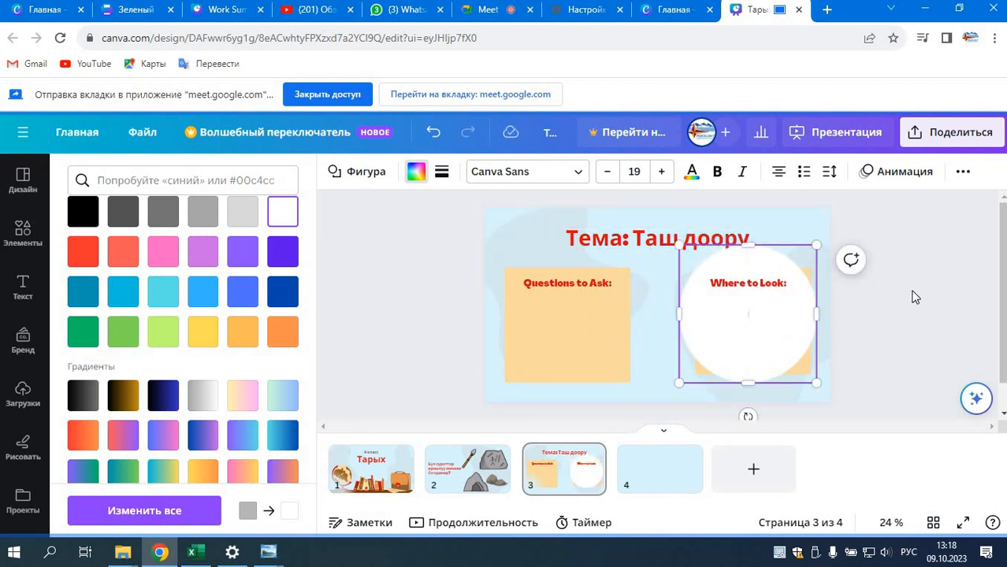
Step: Look through the full shapes collection again and delete the white circle from slide 3
left_click(11, 230)
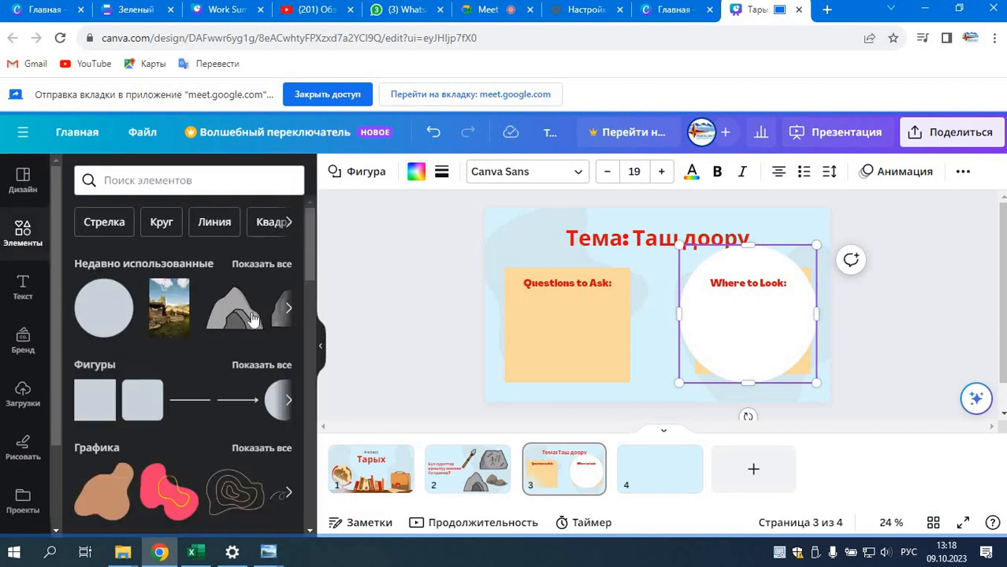
left_click(263, 365)
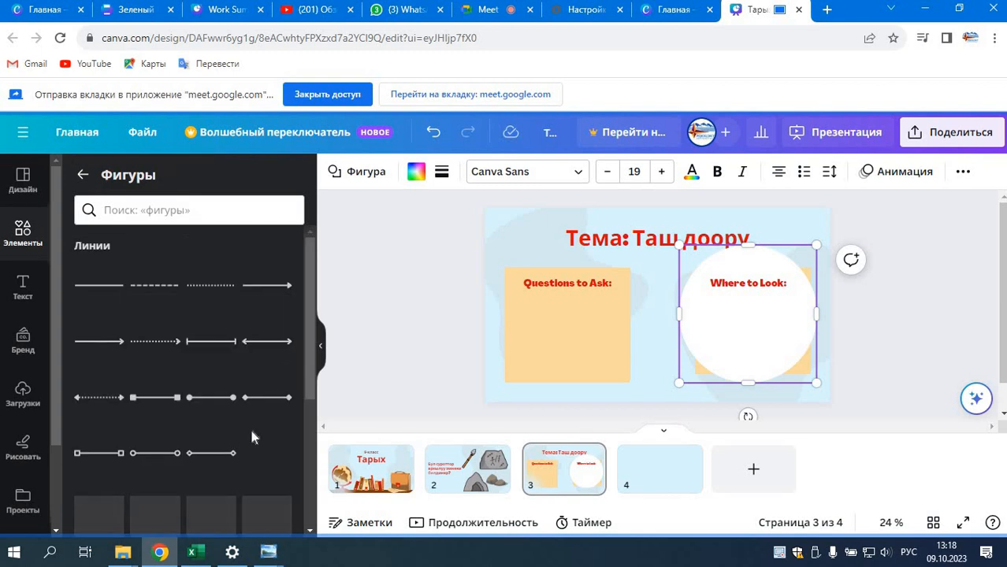
scroll(189, 402, "down", 2)
scroll(104, 451, "down", 2)
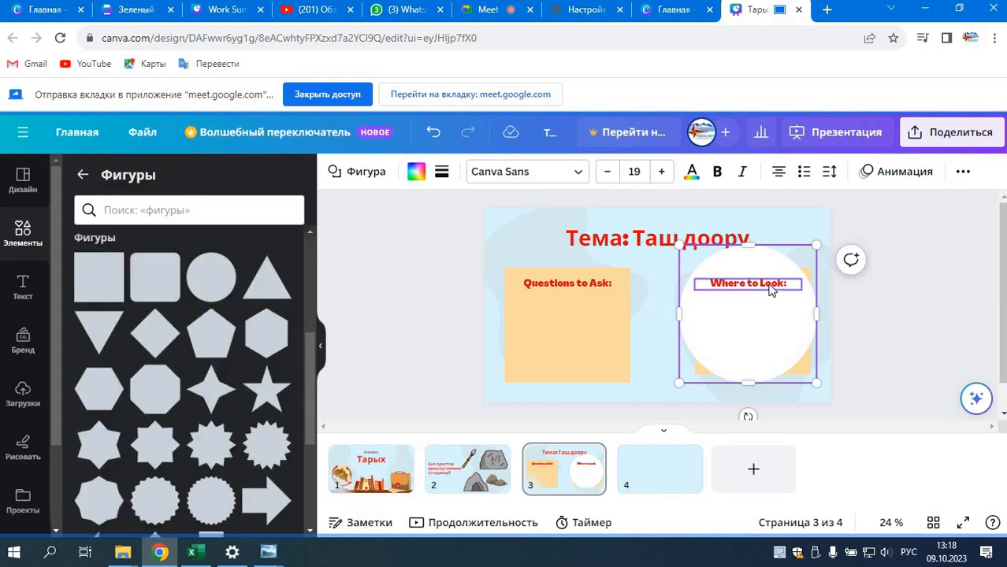
key("Delete")
left_click(504, 354)
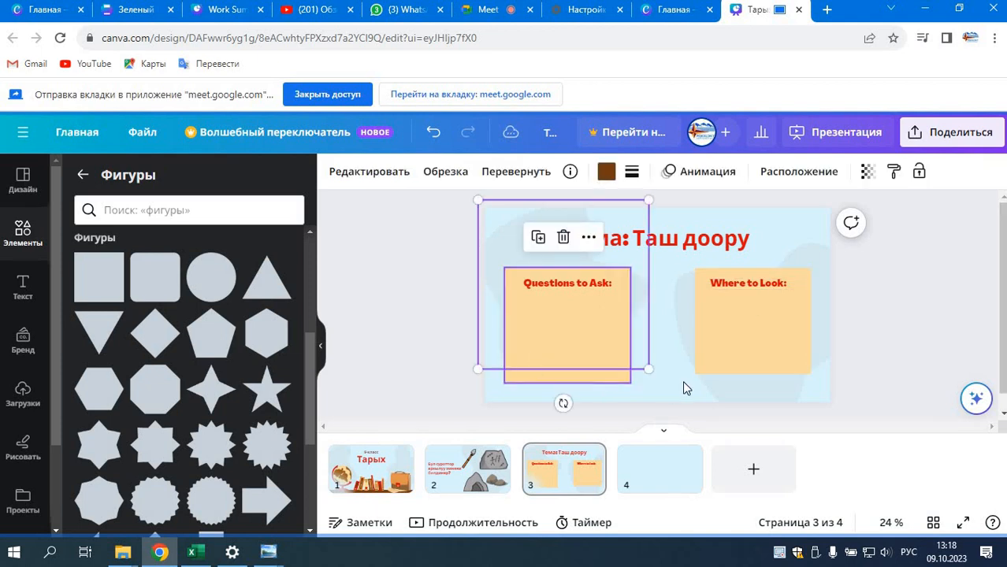
Step: Insert the plain grid table from the elements library on blank slide 4 and enlarge it from its lower-right corner
left_click(653, 478)
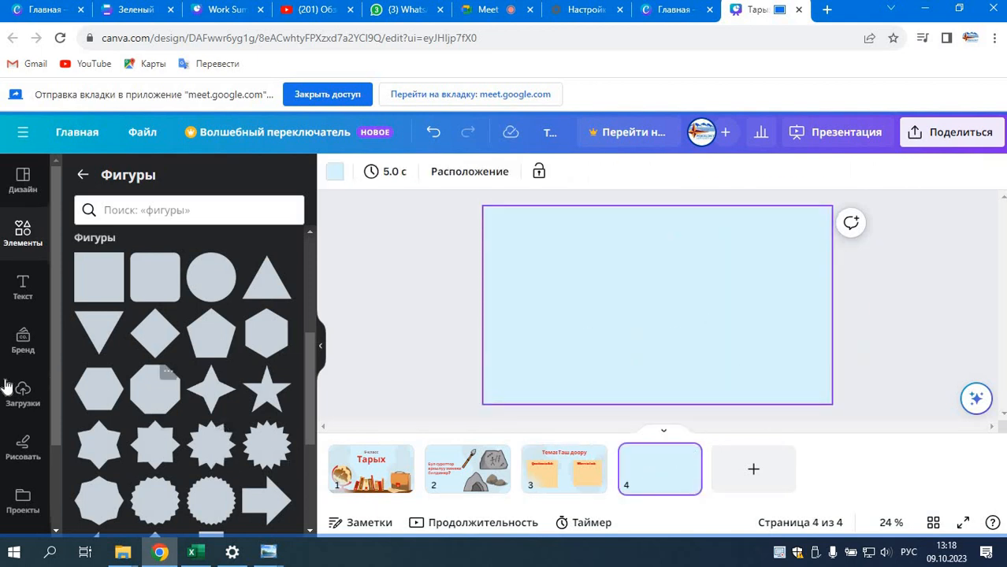
scroll(24, 455, "down", 2)
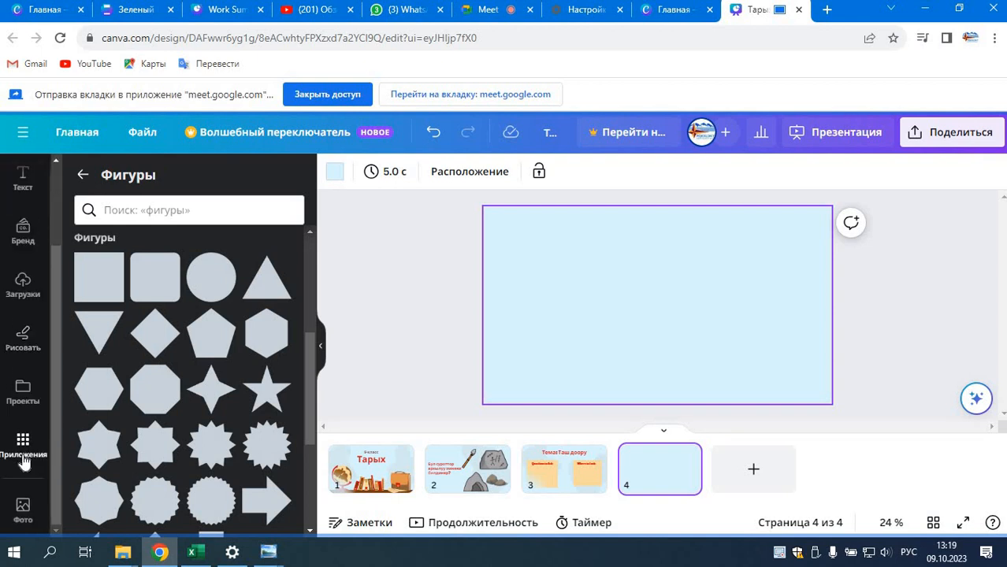
scroll(24, 465, "up", 2)
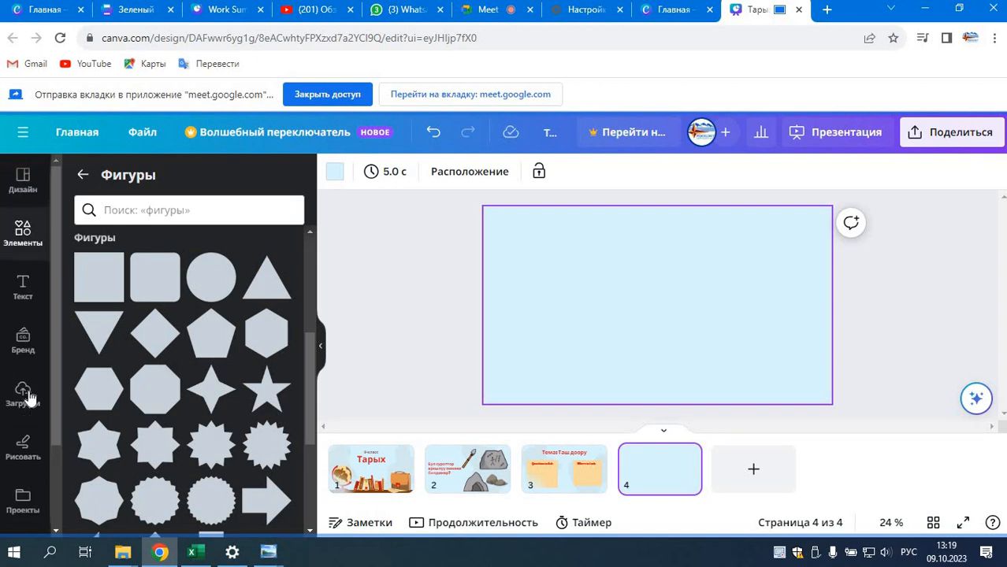
left_click(23, 234)
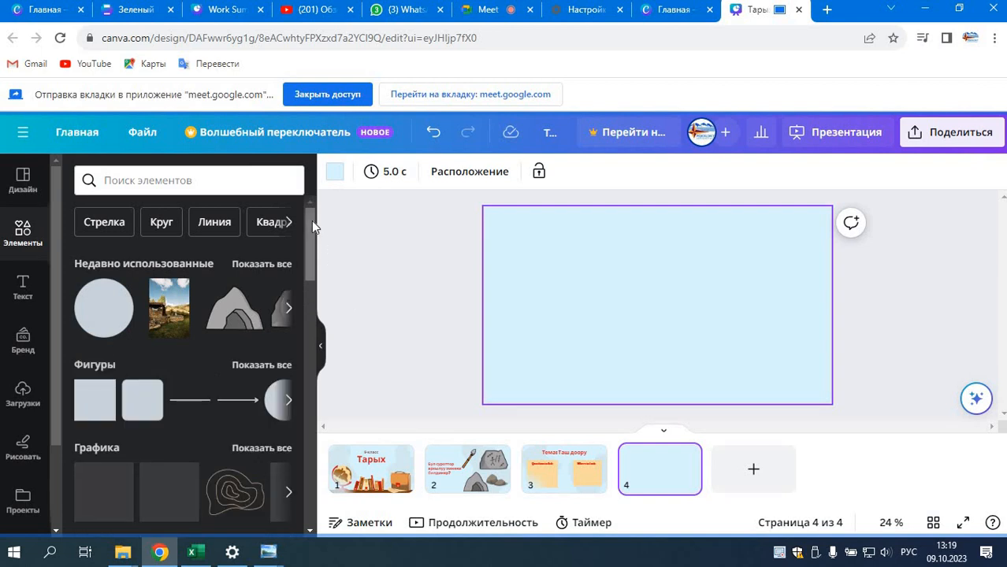
left_click_drag(311, 226, 313, 328)
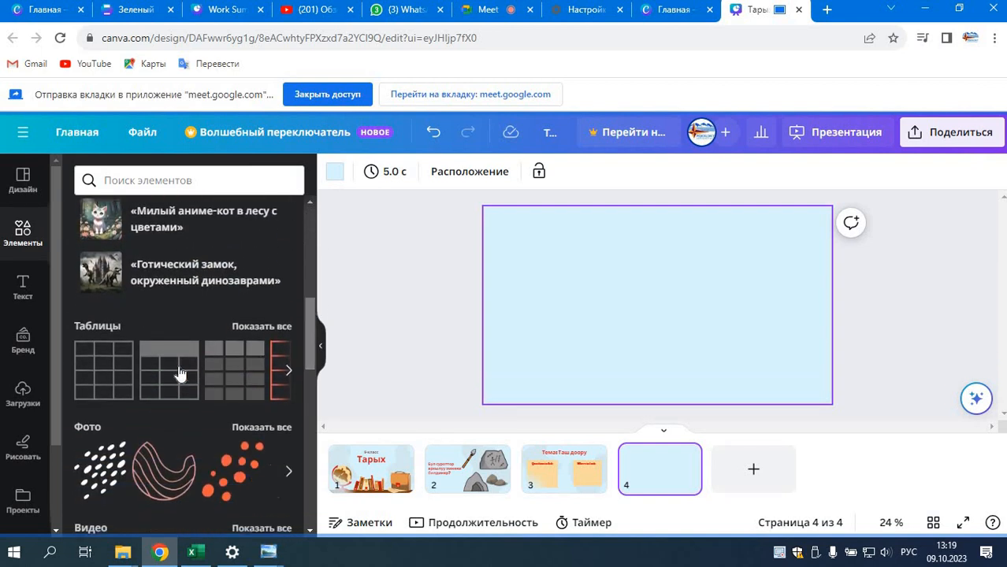
left_click(97, 364)
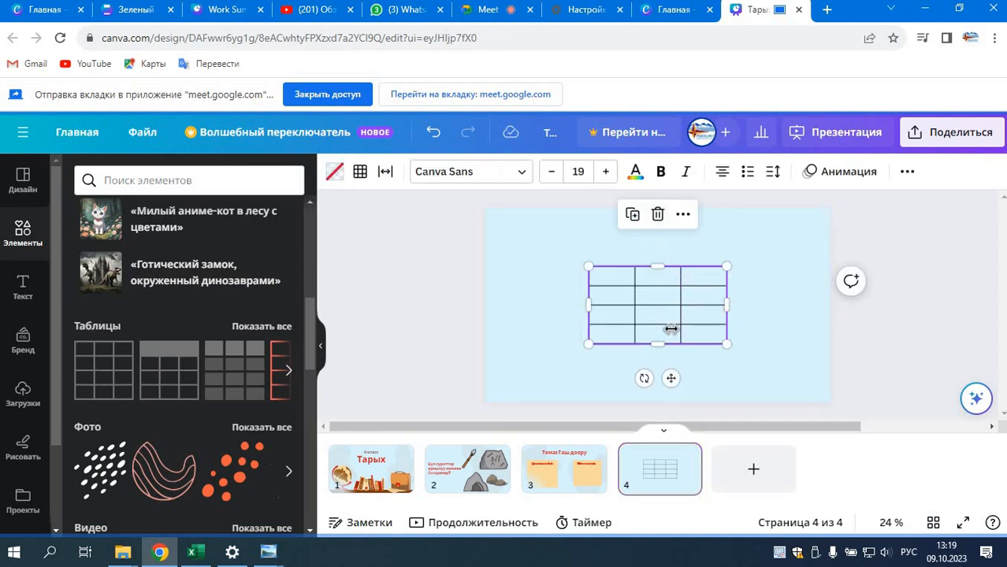
left_click_drag(725, 343, 768, 365)
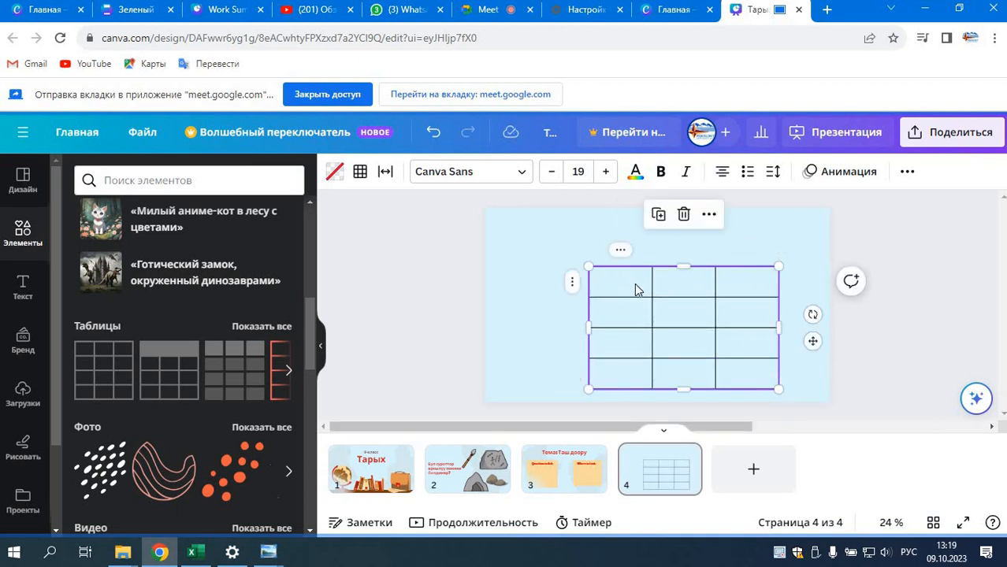
Step: Add a column to the table from its top-left cell and delete one column again
left_click(637, 289)
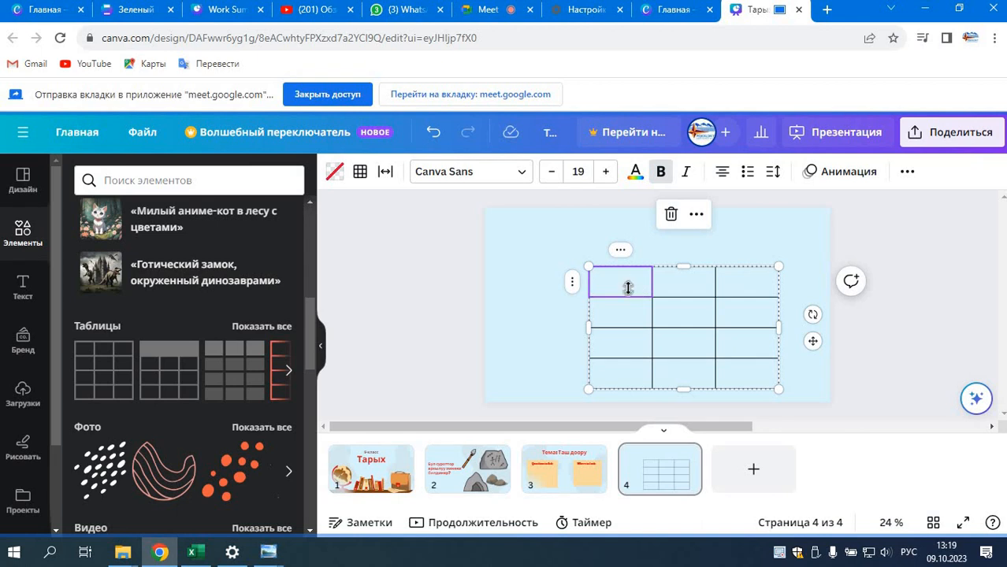
right_click(626, 288)
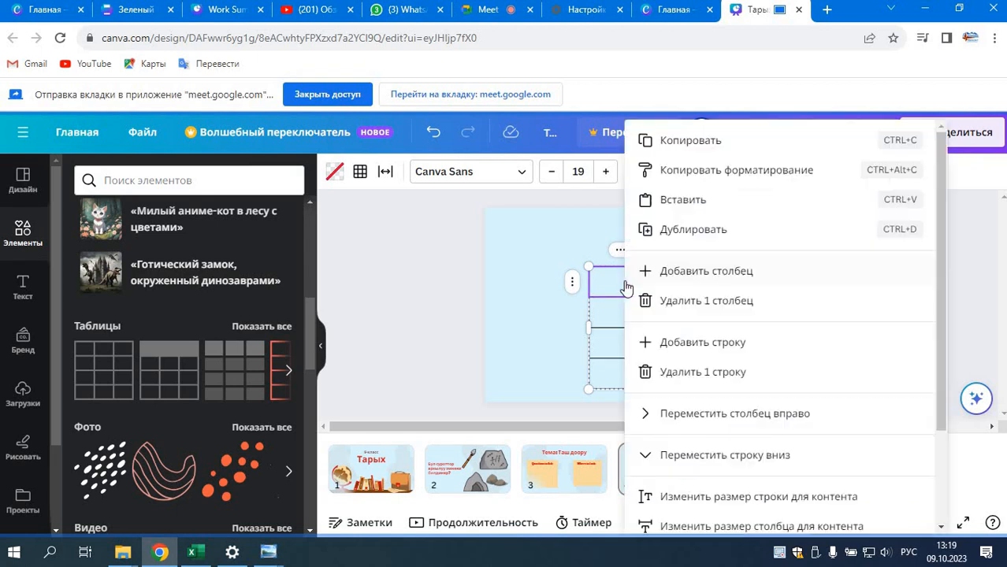
left_click(682, 276)
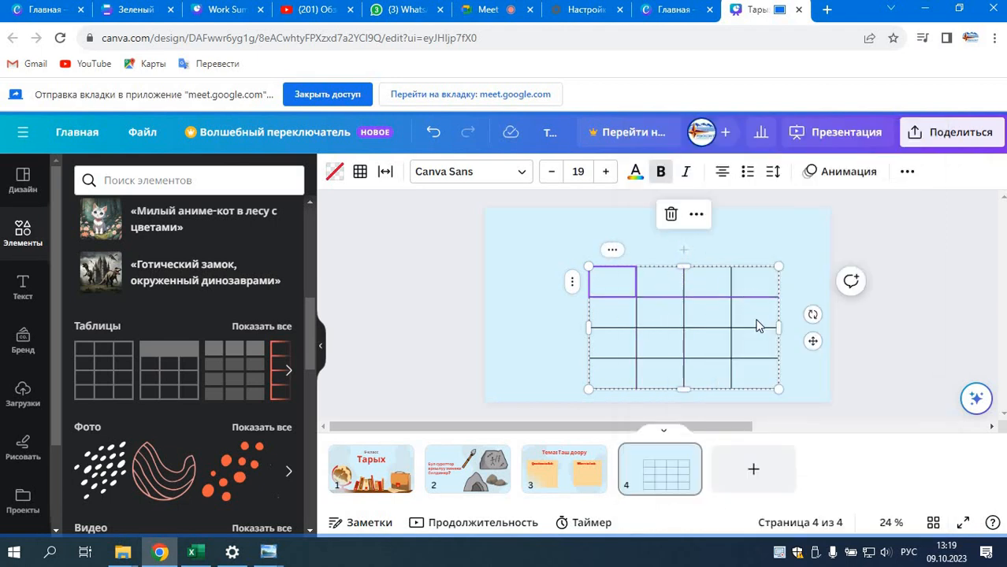
right_click(605, 286)
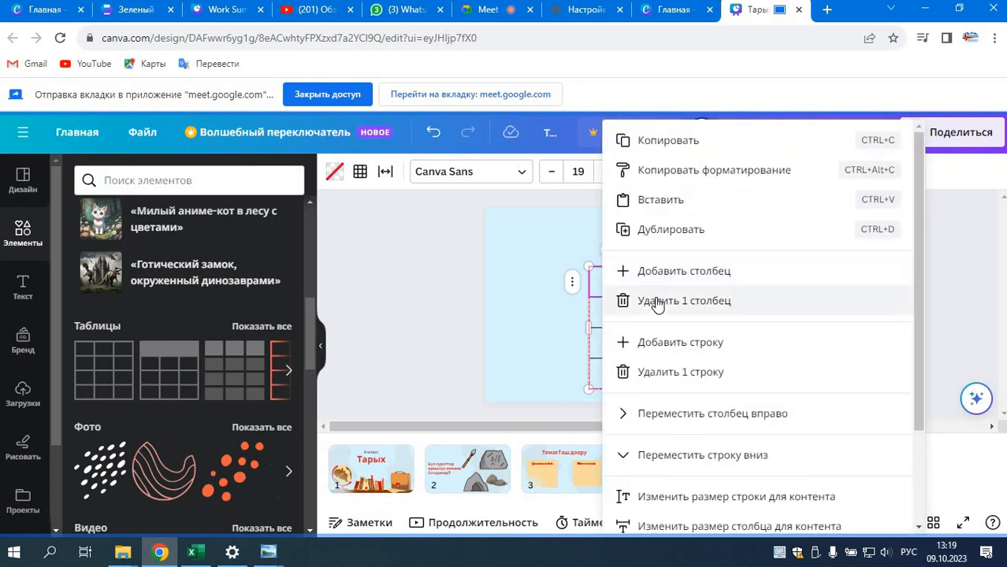
left_click(655, 300)
Step: Delete one row and one column from the table, leaving three rows and two columns
right_click(631, 293)
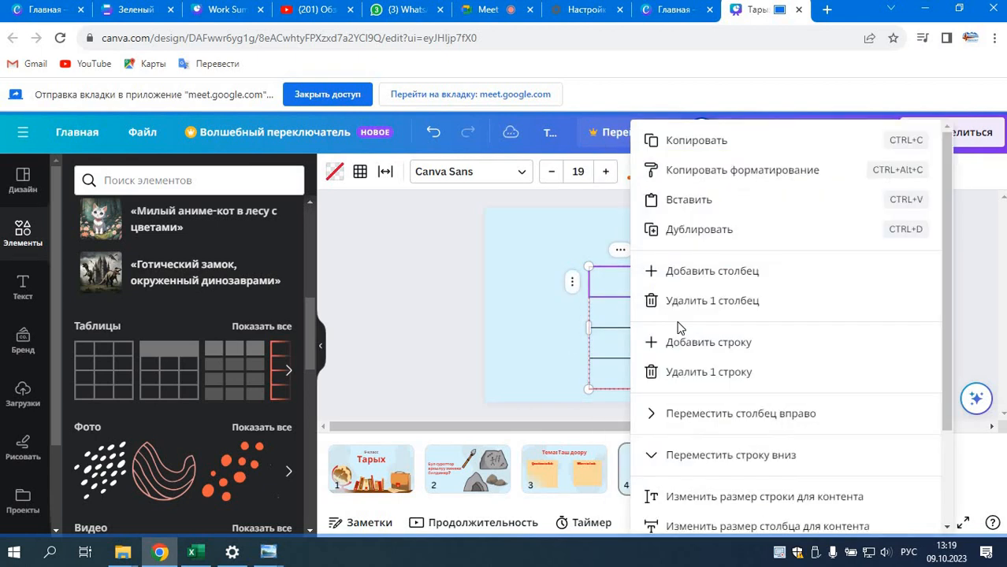
left_click(704, 371)
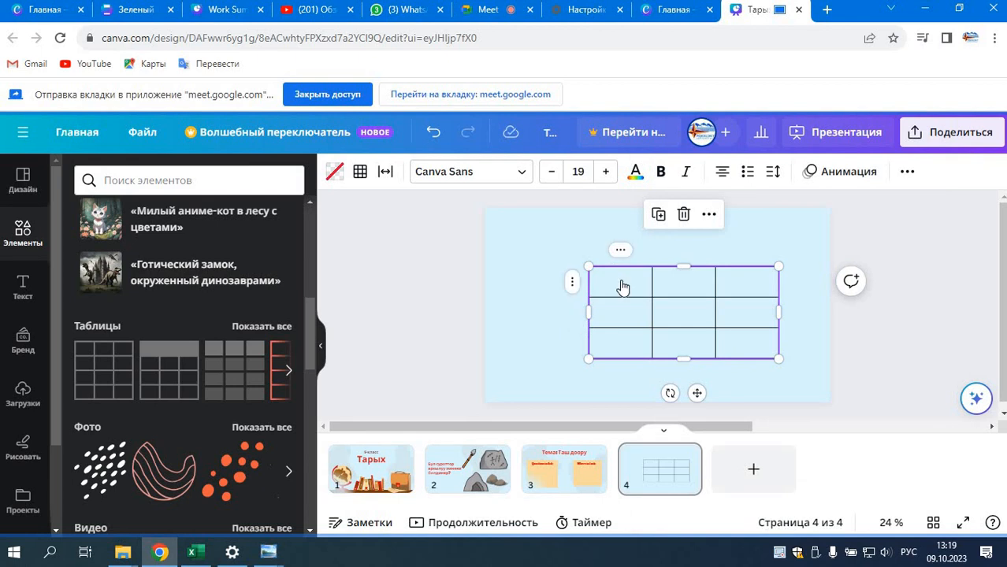
right_click(620, 279)
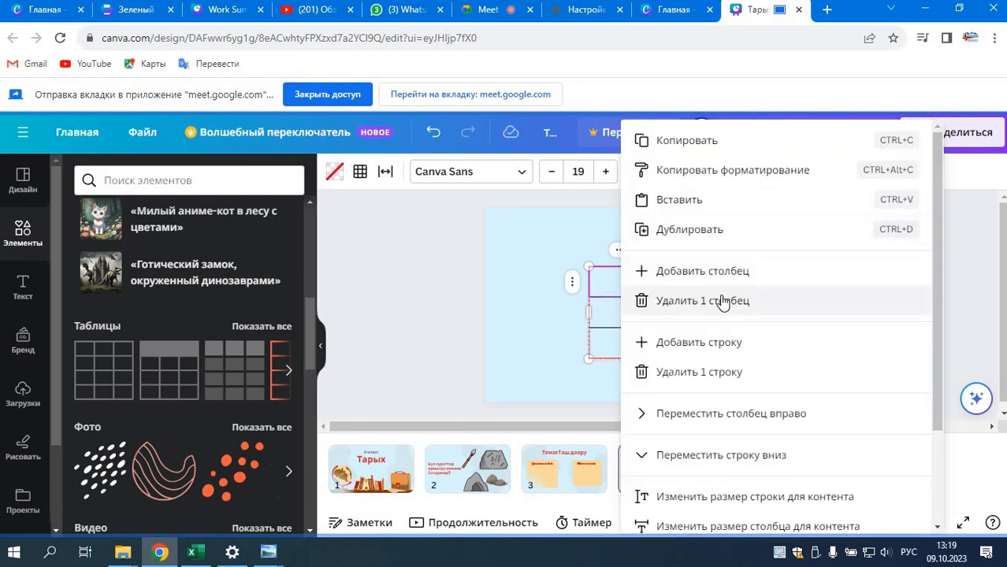
left_click(723, 302)
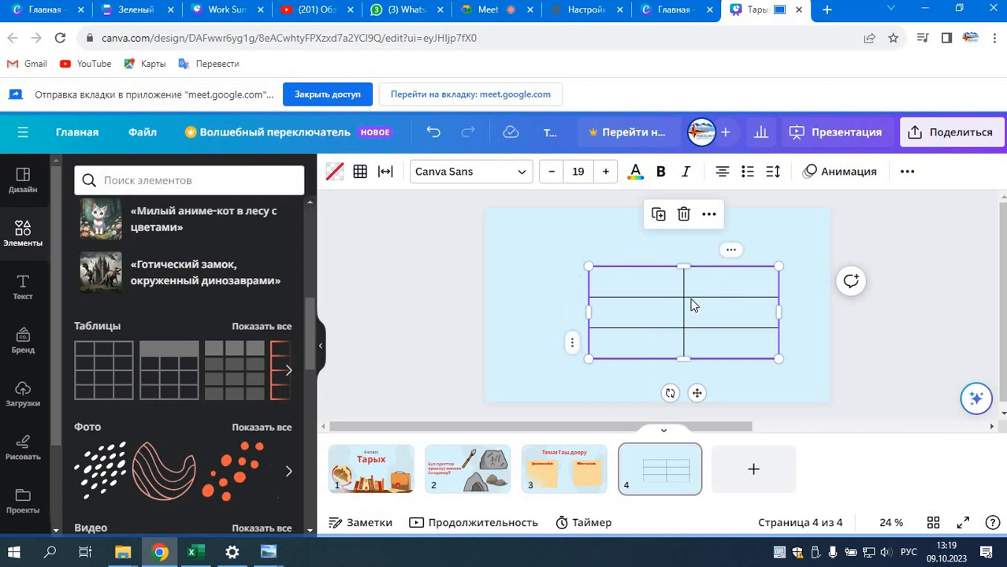
Step: Widen the table's first column, and reduce and reposition the table just below the centre of slide 4
left_click_drag(696, 393, 673, 380)
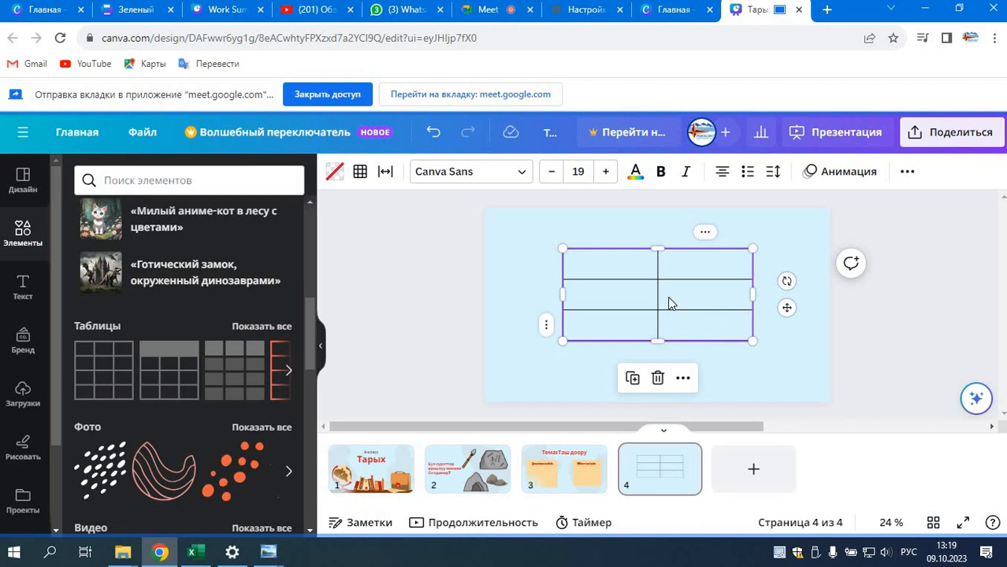
left_click_drag(660, 322, 713, 314)
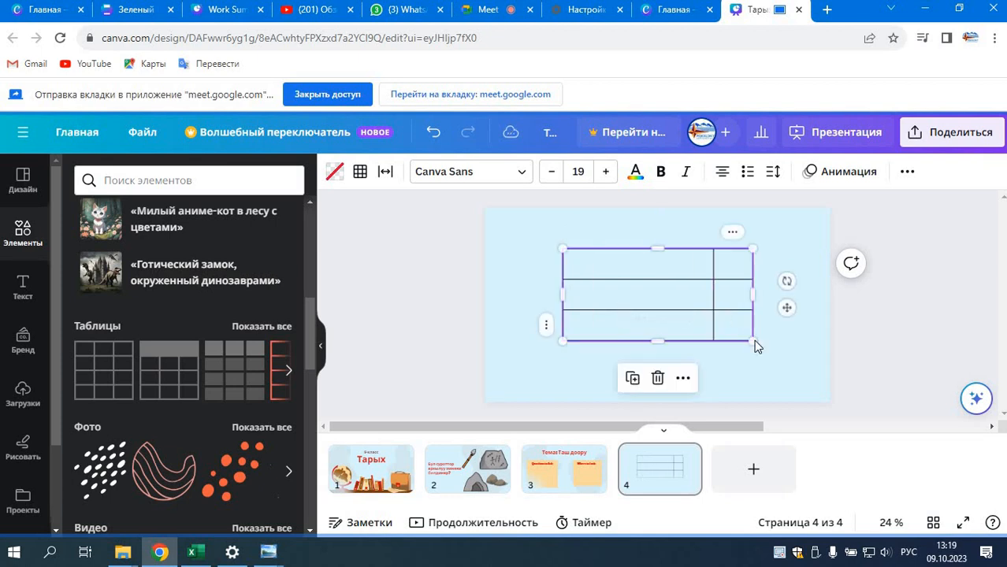
left_click_drag(753, 340, 673, 309)
left_click(700, 348)
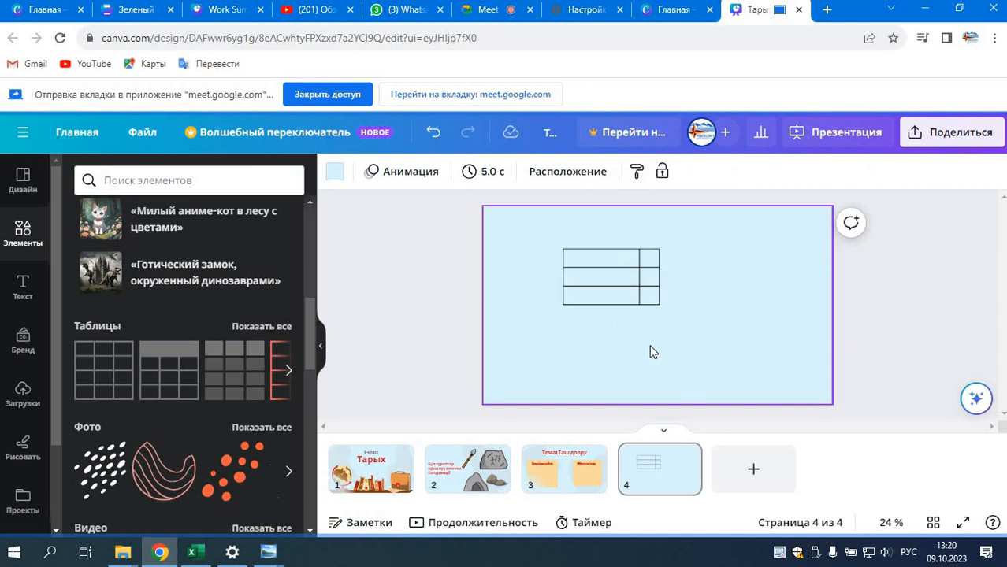
left_click_drag(632, 286, 715, 366)
left_click(780, 369)
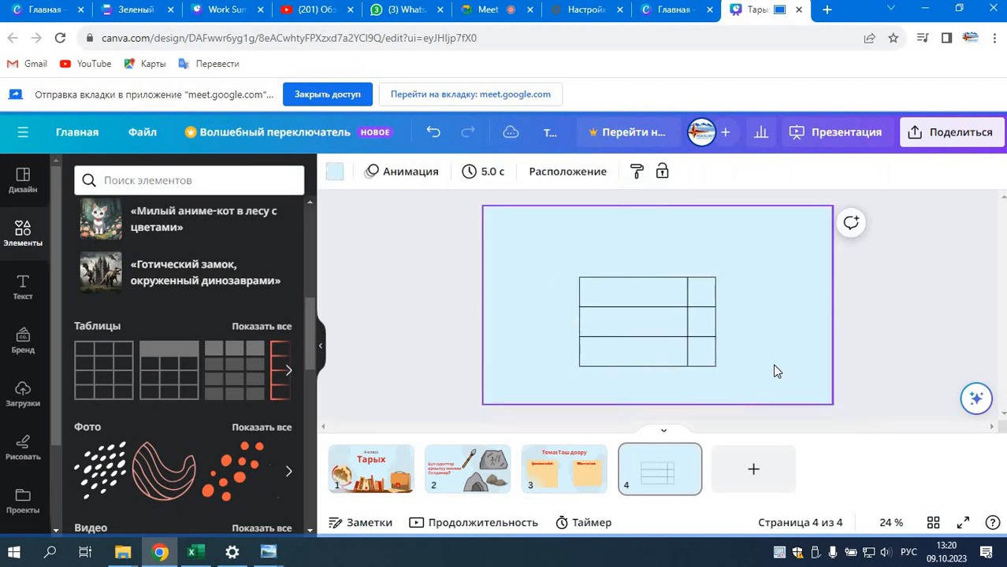
Step: View the column, row and table deletion options for the middle cell of the narrow column without deleting anything
left_click(690, 315)
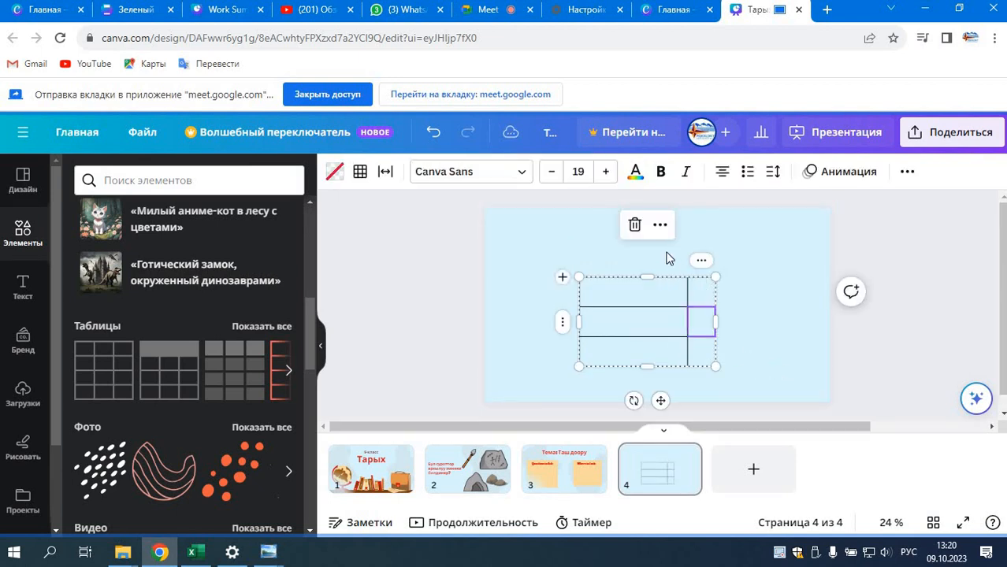
left_click(635, 225)
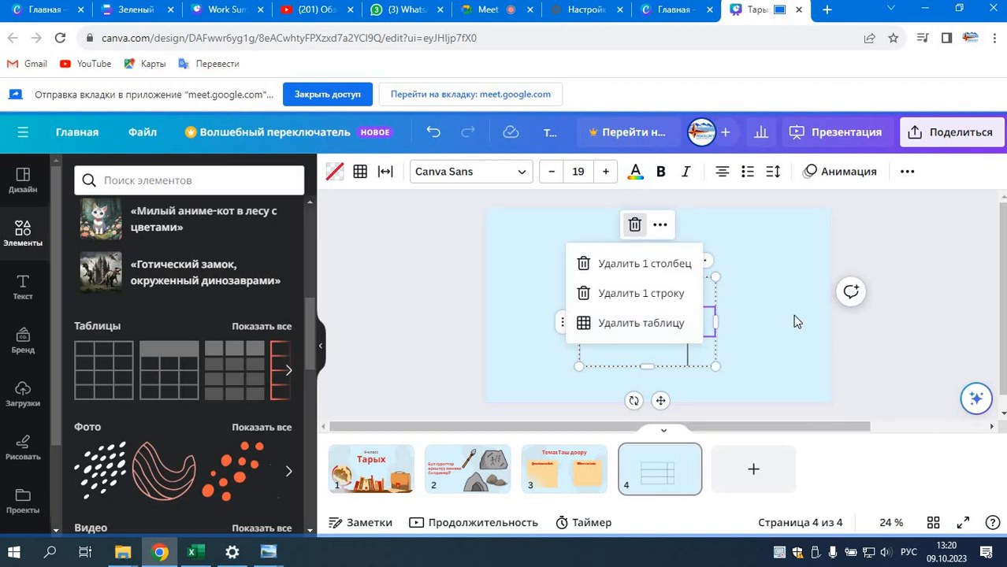
left_click(635, 224)
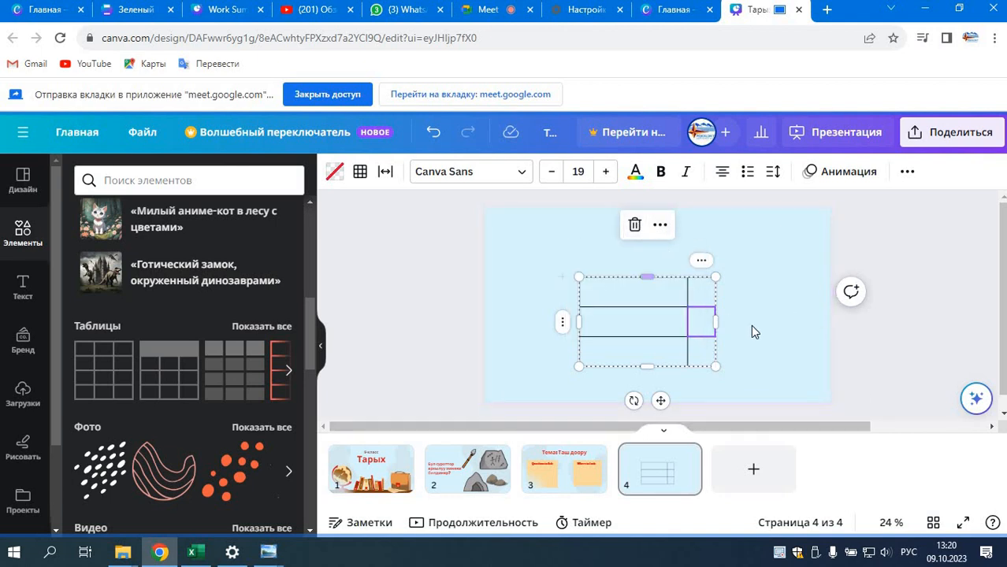
left_click(772, 353)
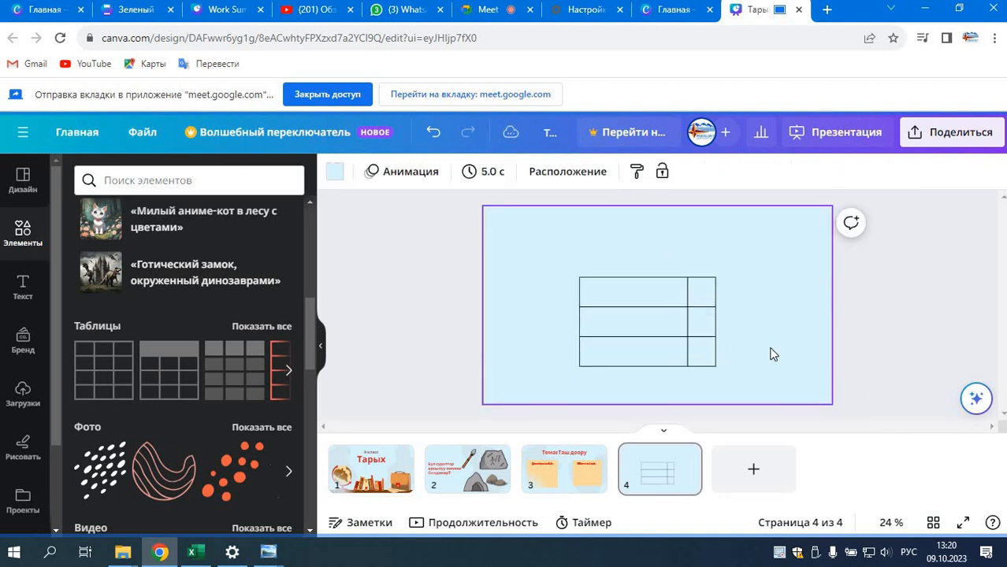
Step: Delete the entire table from slide 4
left_click(713, 341)
left_click(635, 225)
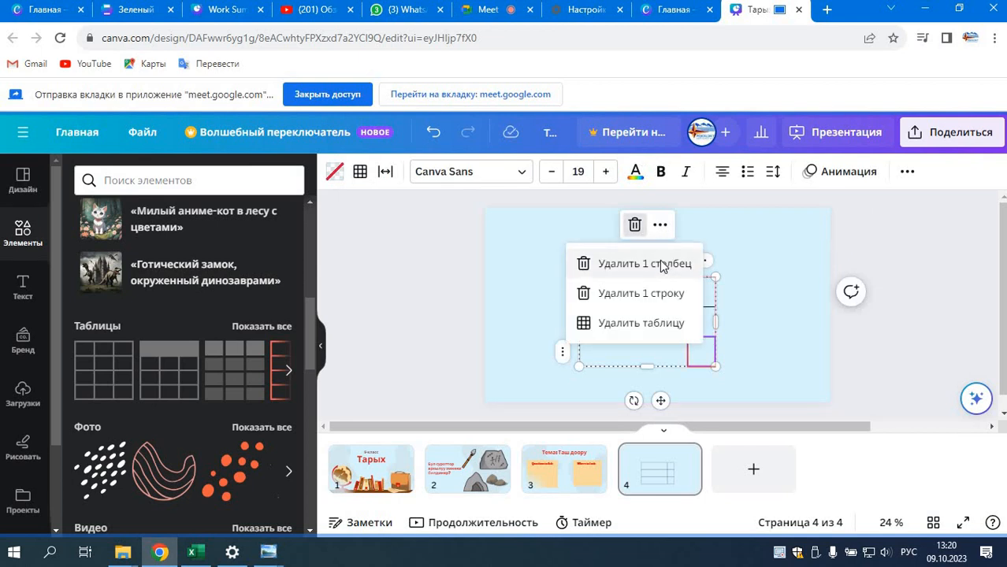
left_click(664, 265)
left_click(784, 353)
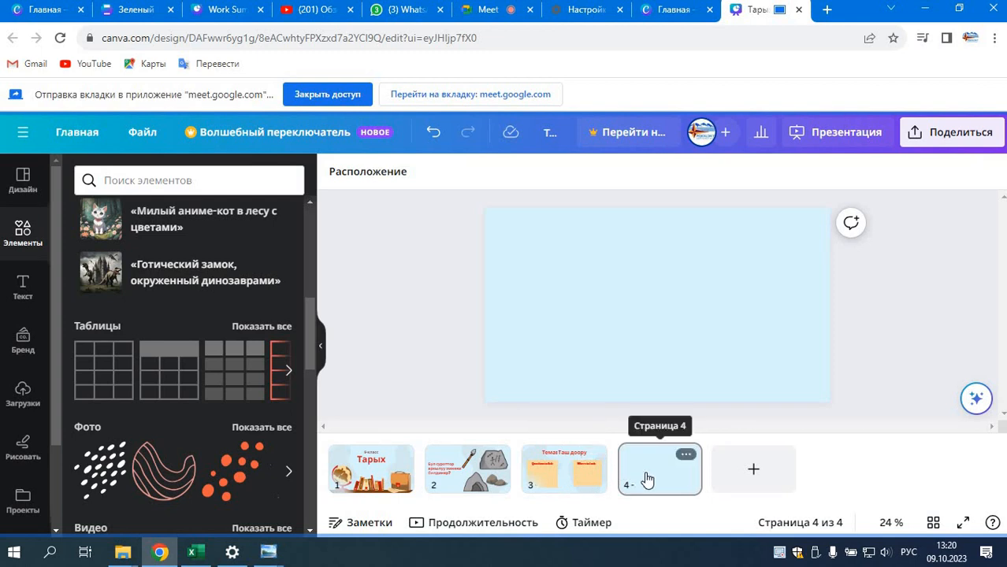
Step: Add the recently used photo of the stone building to slide 4, place it along the slide's left side and enlarge it slightly
left_click(587, 487)
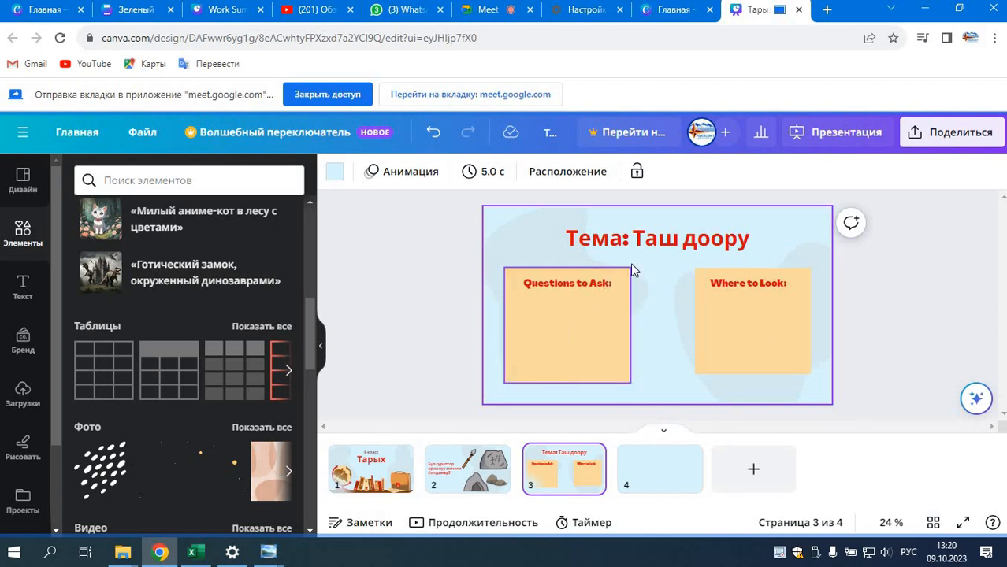
left_click(657, 482)
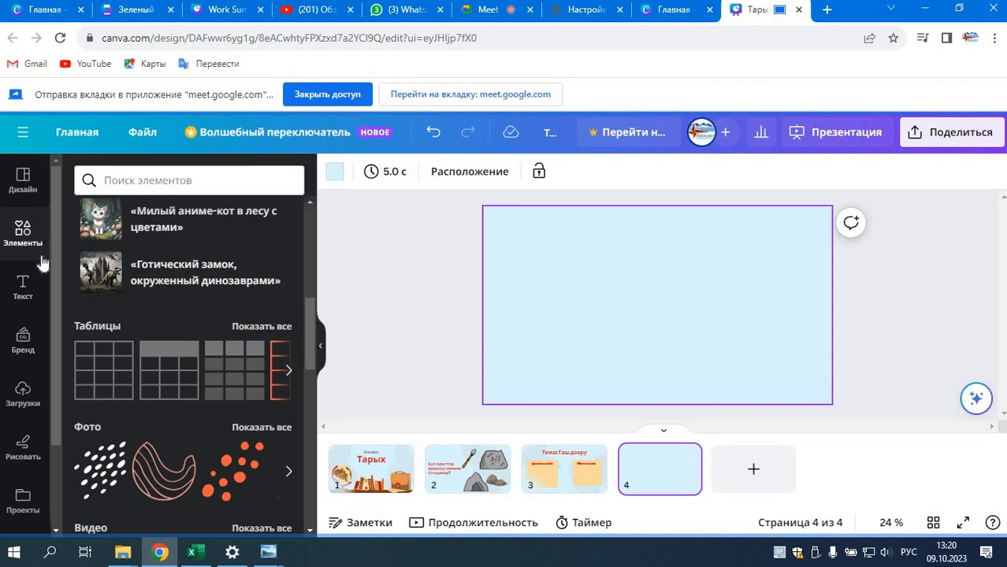
scroll(194, 256, "up", 6)
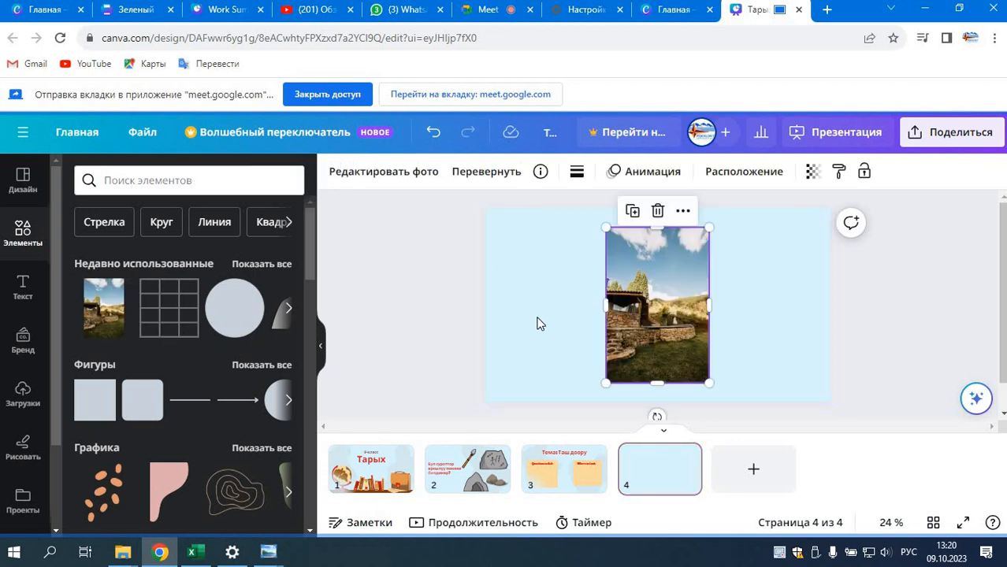
left_click_drag(669, 317, 572, 311)
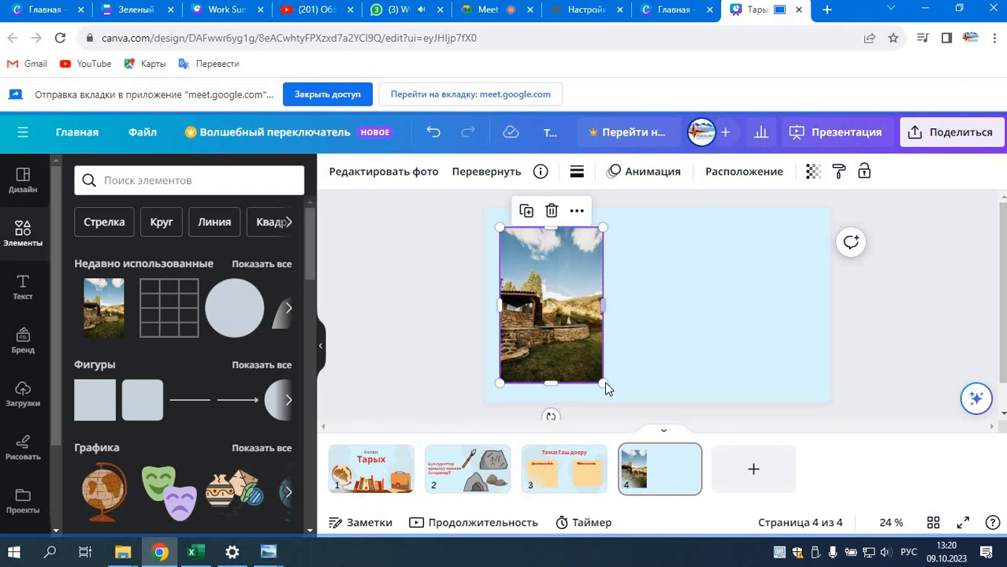
left_click_drag(604, 384, 609, 391)
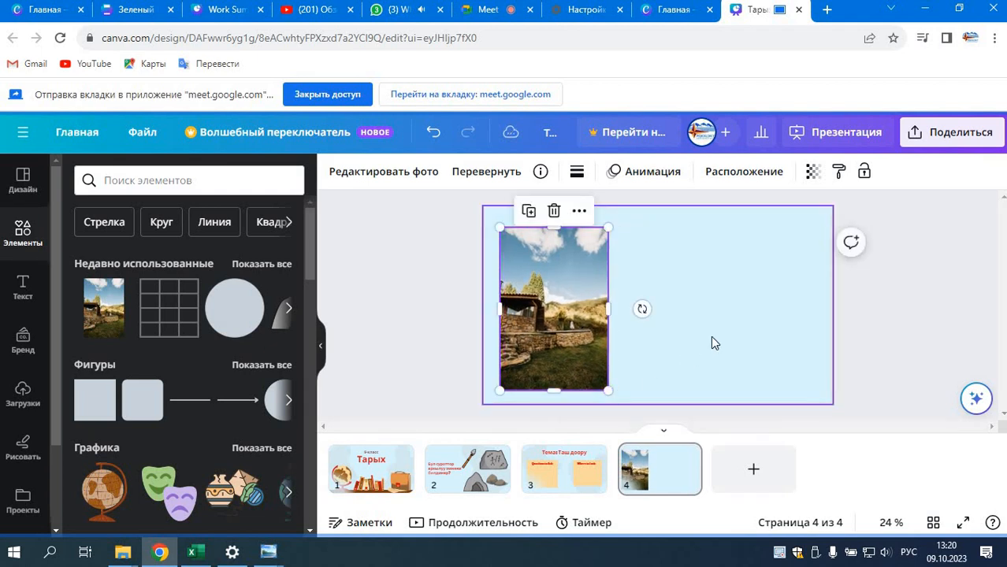
left_click(710, 345)
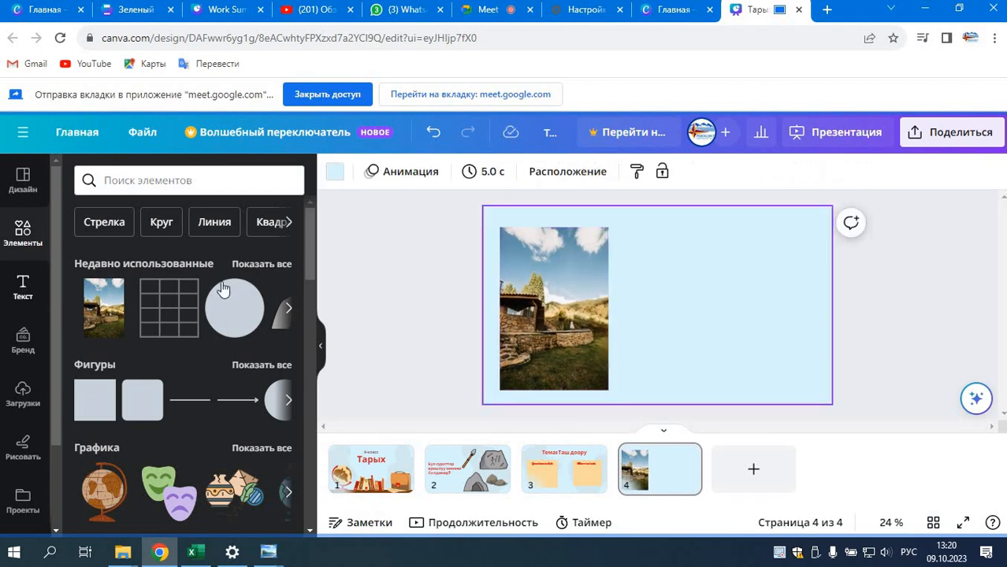
left_click_drag(556, 312, 557, 309)
Step: Add a subheading text box to slide 4 and place it to the right of the photo, in the upper half
left_click(23, 288)
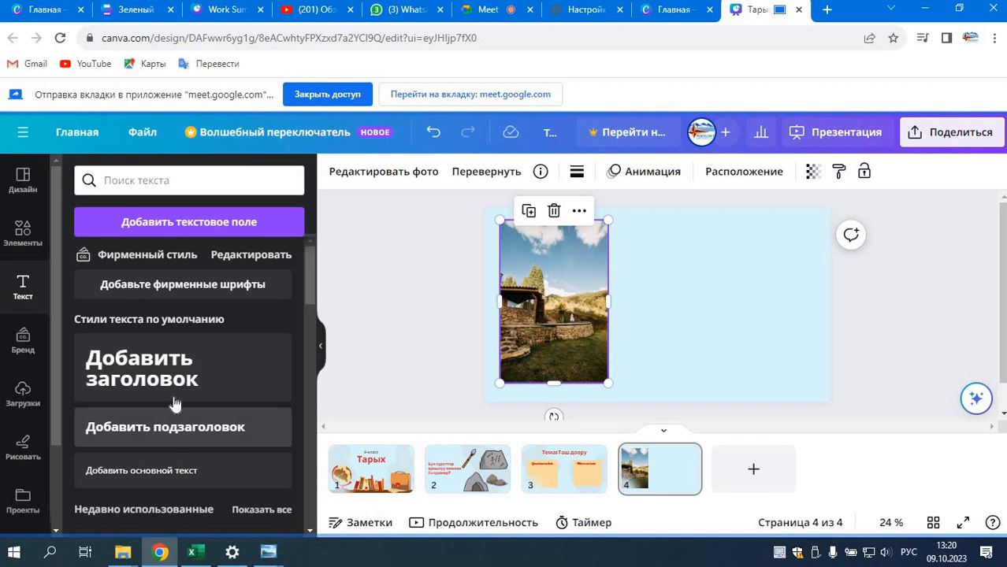
left_click(179, 426)
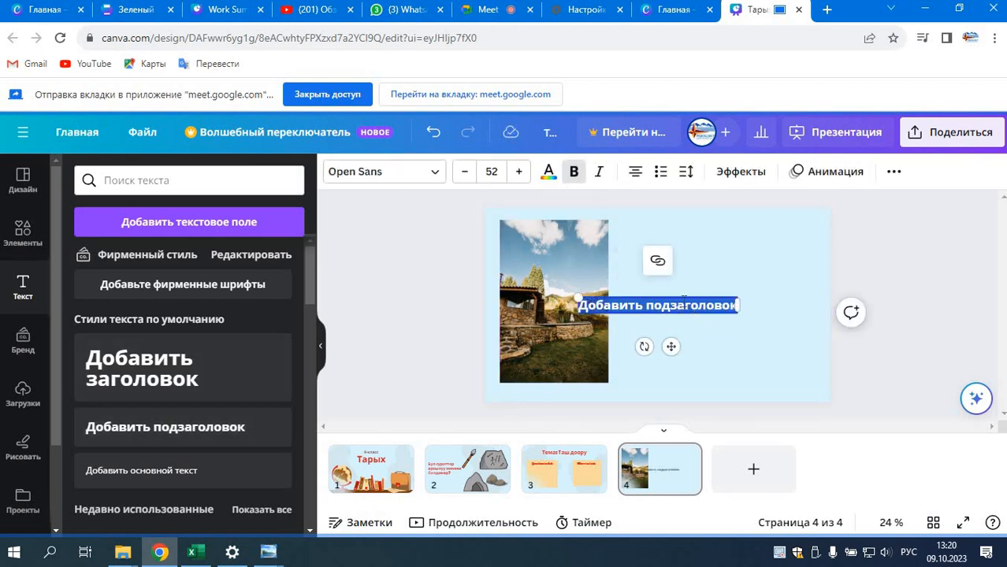
left_click_drag(671, 347, 737, 297)
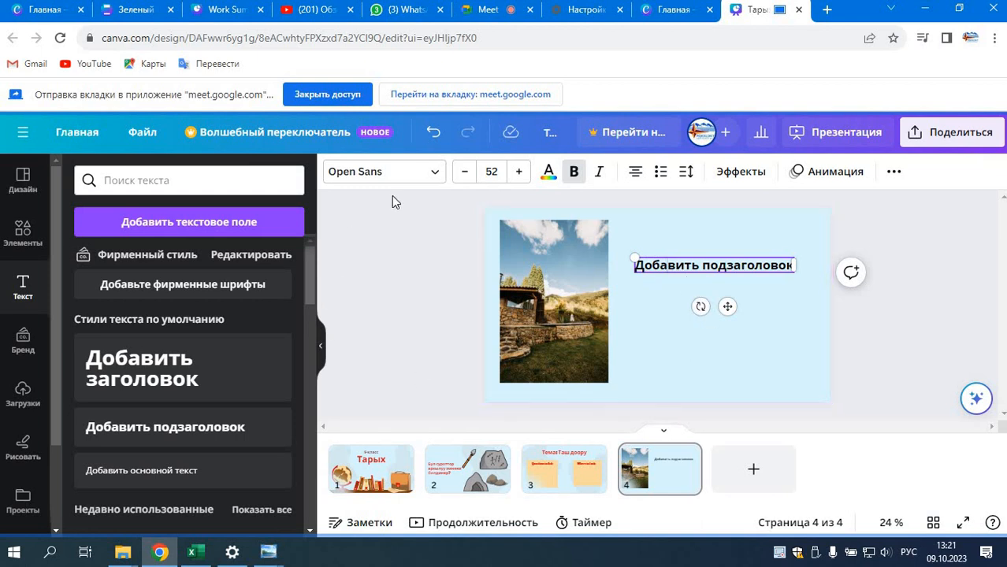
Step: Create a new blank browser tab, switch to the Google Meet call and stop the current screen presentation
left_click(827, 11)
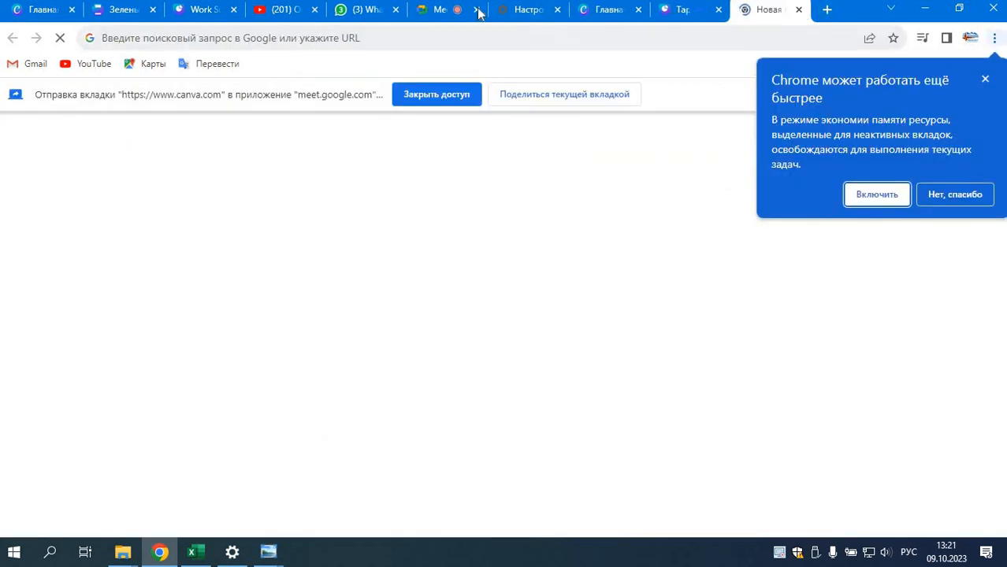
left_click(432, 17)
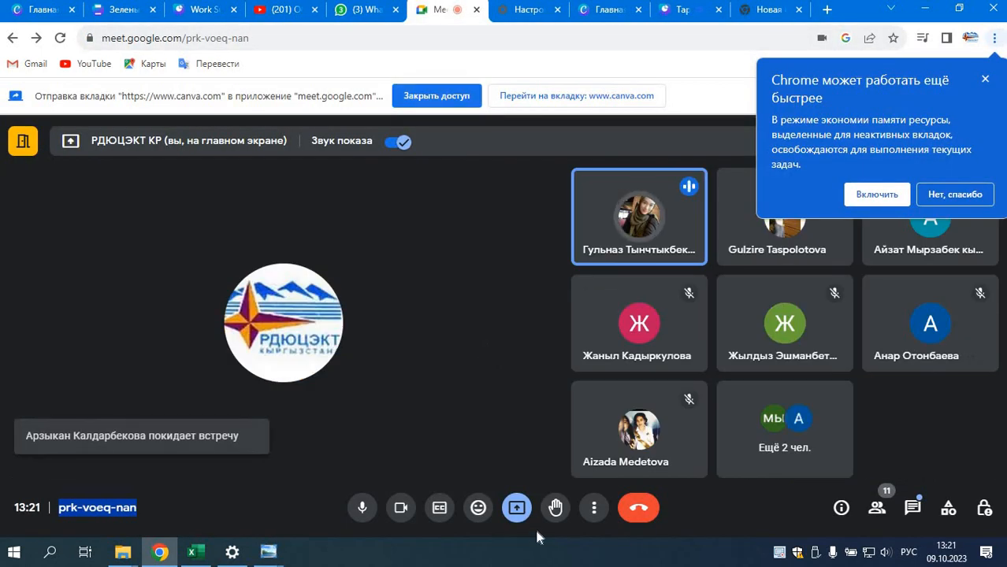
left_click(517, 511)
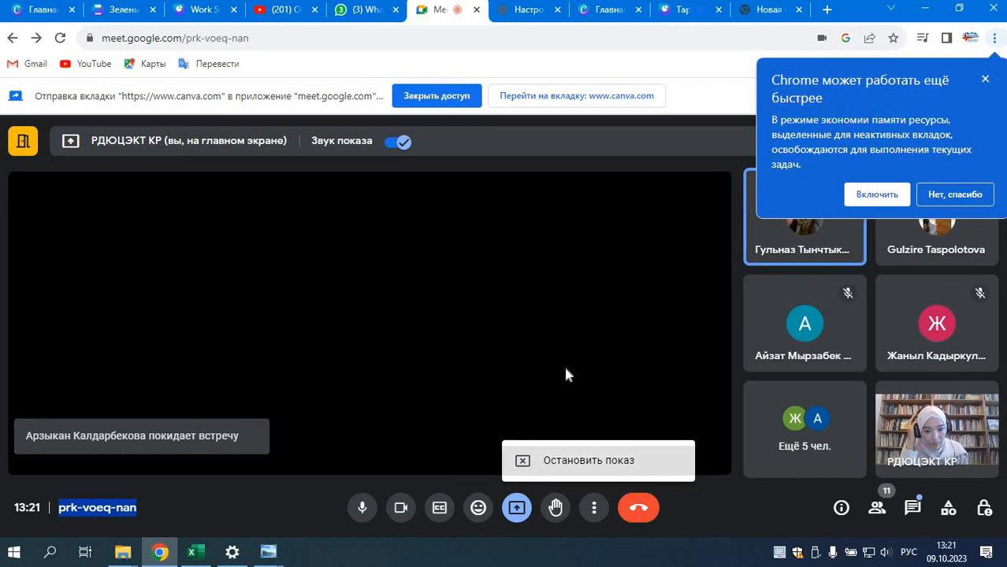
left_click(544, 457)
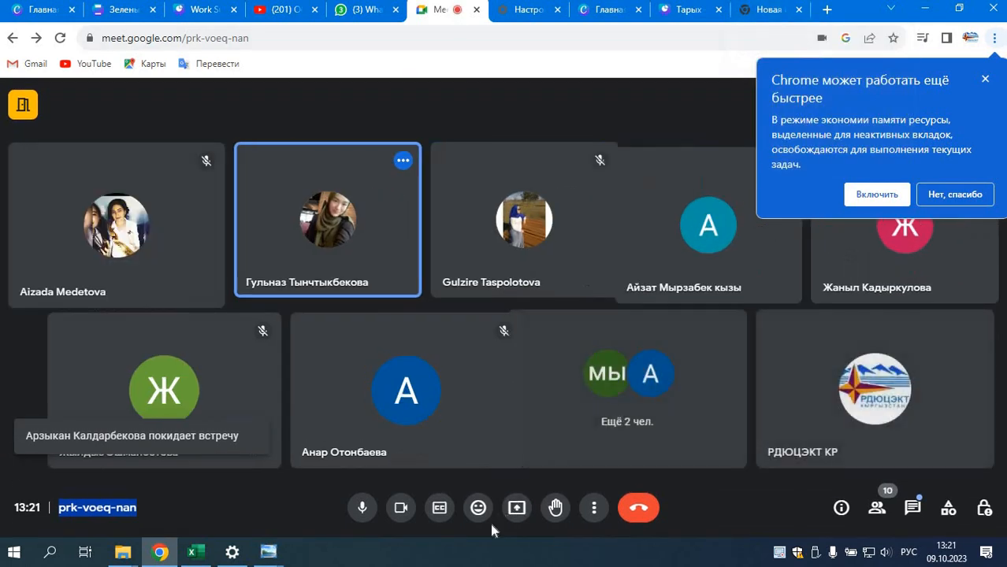
Step: Present the new blank browser tab to the Google Meet participants
left_click(517, 510)
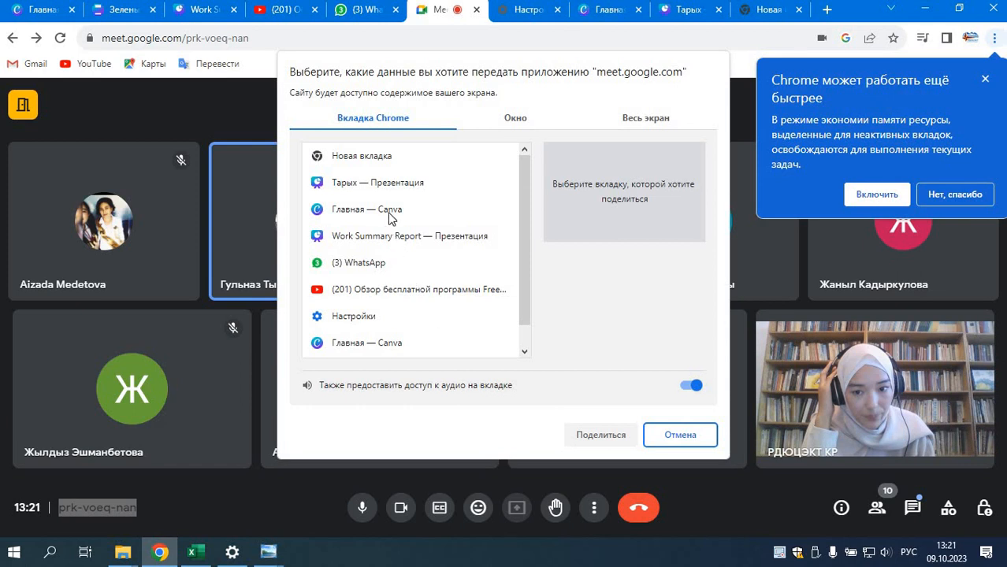
left_click(381, 160)
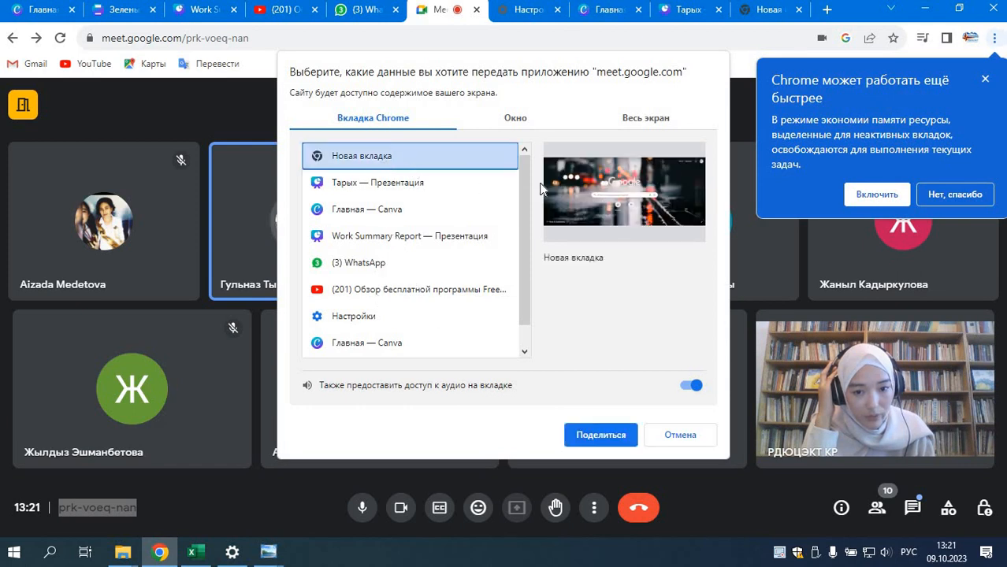
left_click(756, 11)
left_click(487, 315)
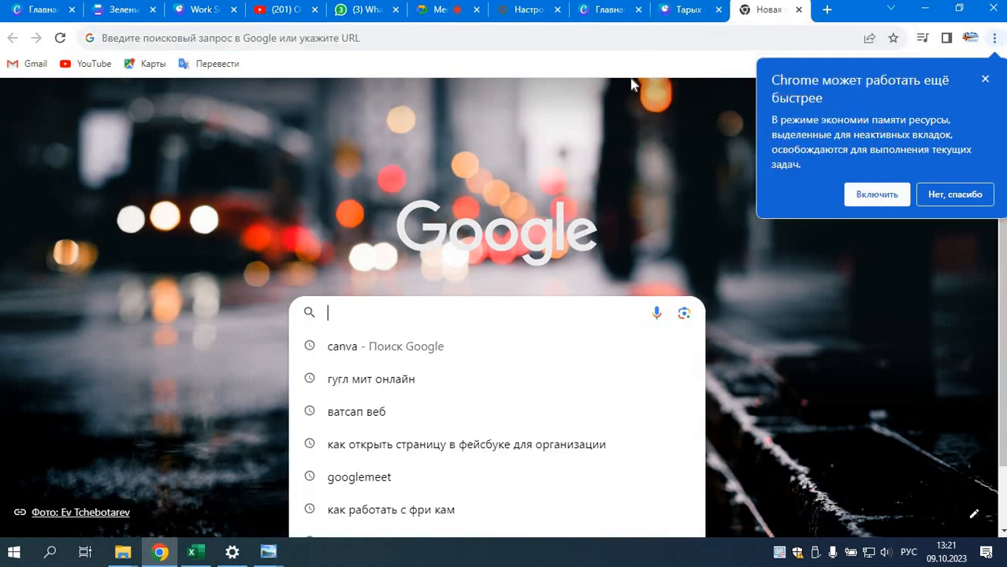
left_click(438, 11)
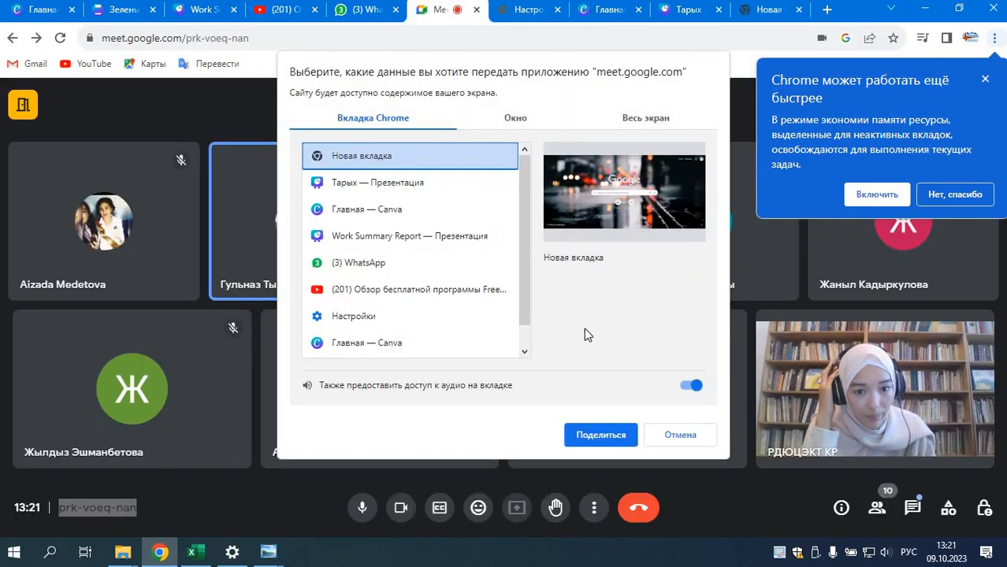
left_click(601, 435)
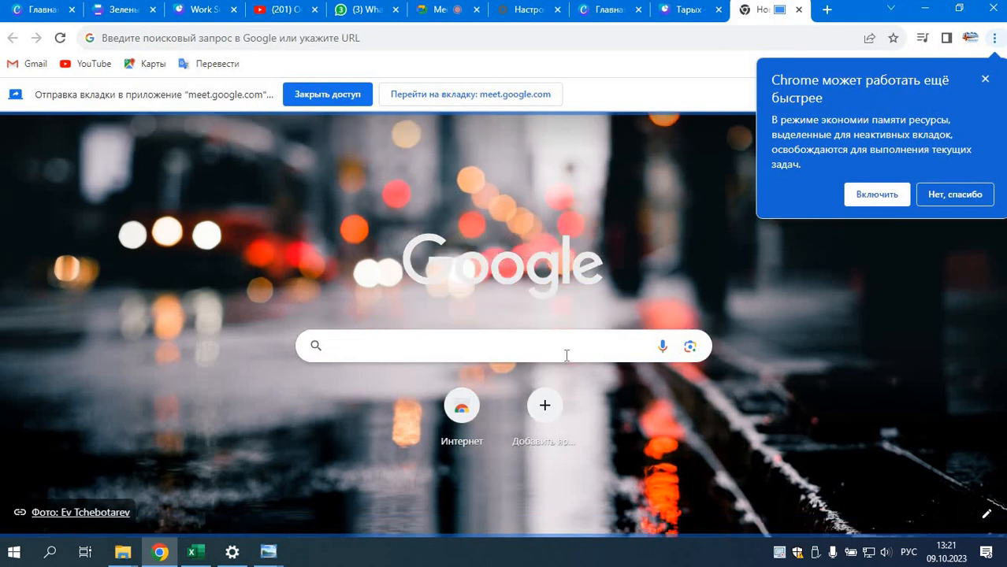
Step: Search Google for "таш доору" and open the Kyrgyz Wikipedia article "Таш доору"
left_click(502, 359)
type("таш д")
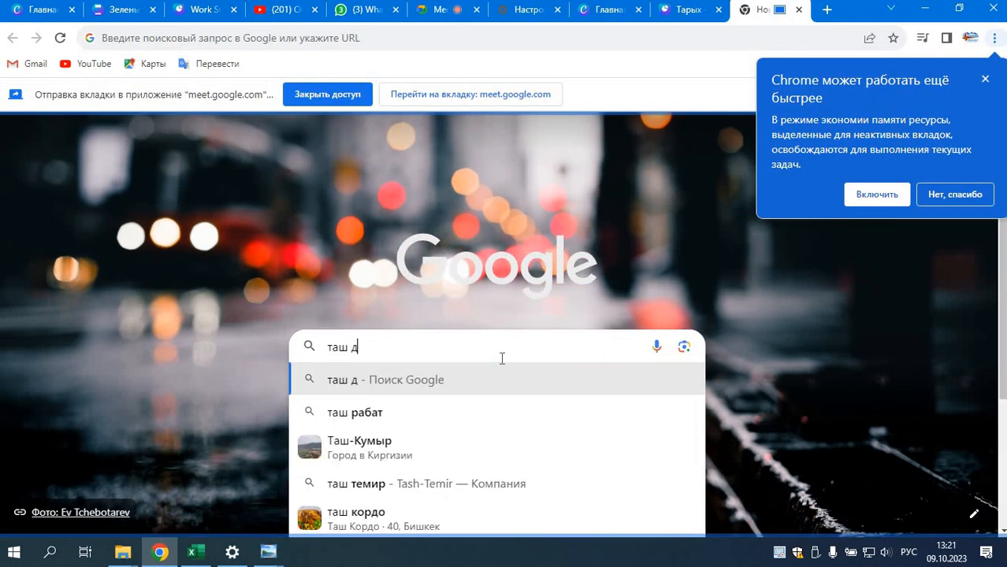
type("оору")
key("Return")
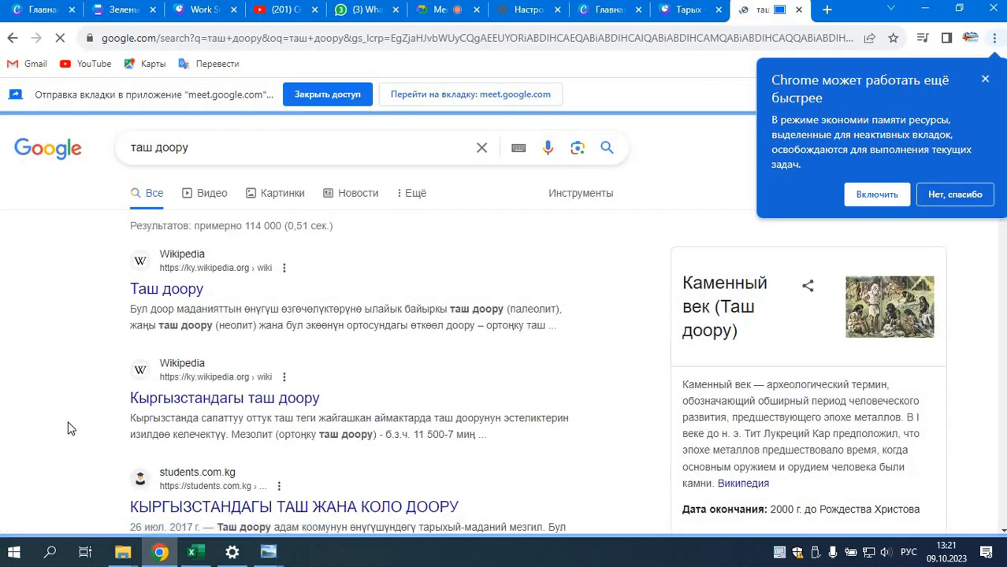
left_click(161, 295)
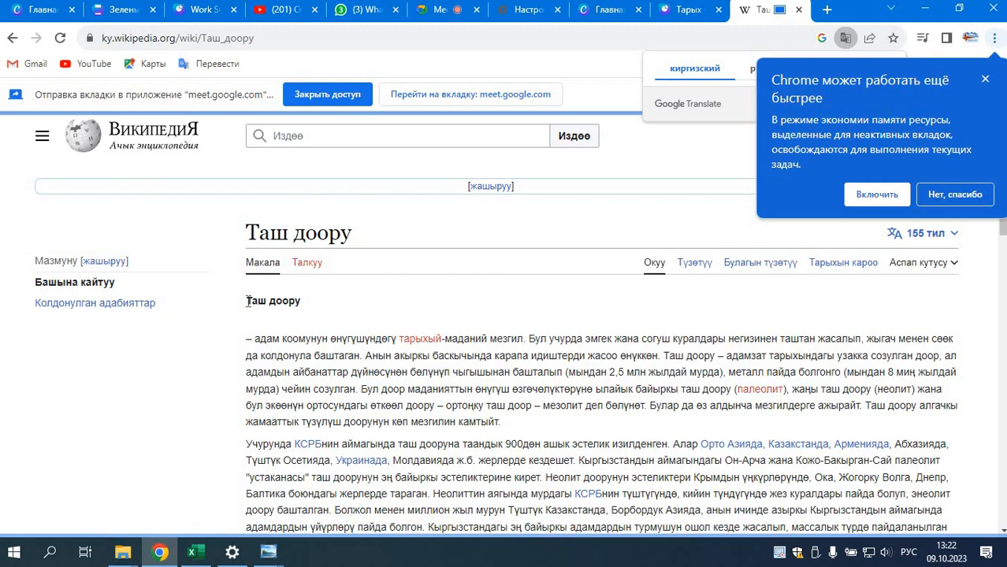
Step: Try to select the opening definition text of the "Таш доору" article
left_click_drag(247, 301, 351, 356)
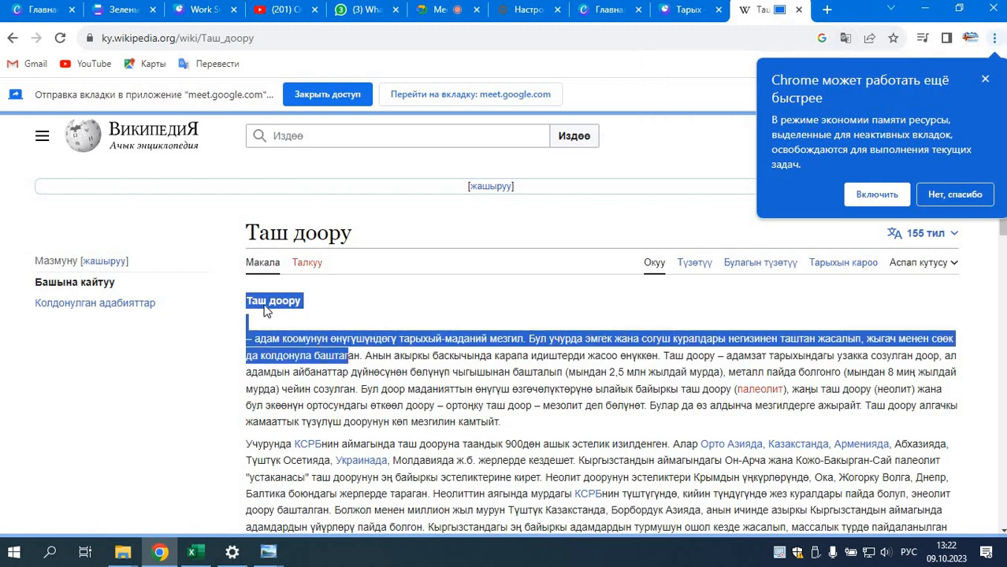
left_click(248, 304)
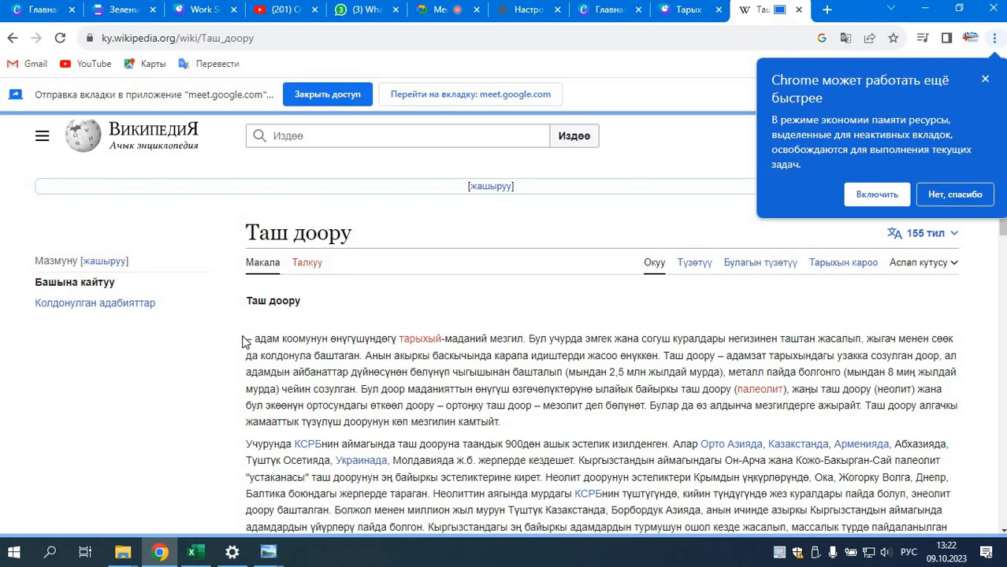
left_click_drag(244, 339, 245, 340)
left_click(307, 362)
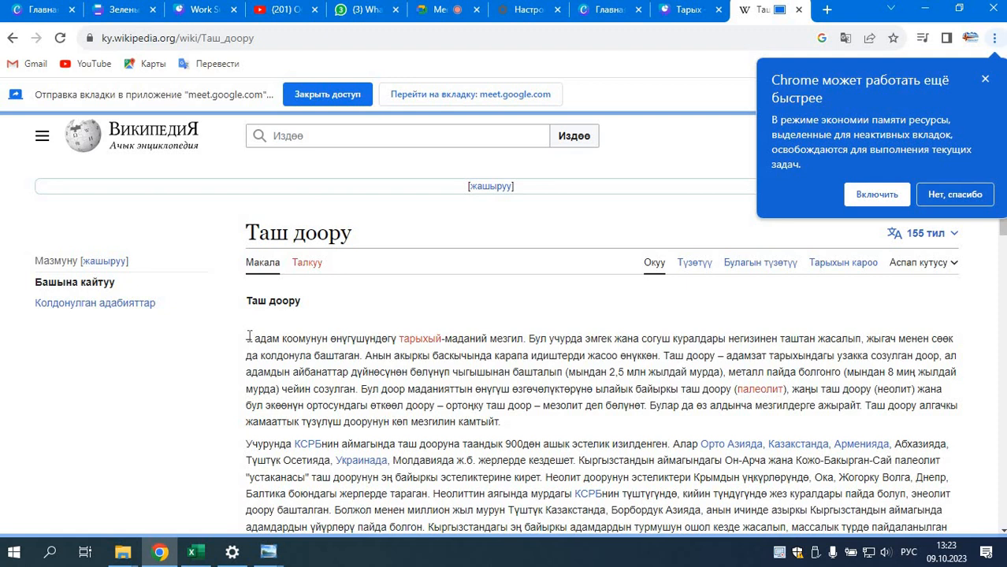
Step: Copy the opening definition of the "Таш доору" article, from "адам коомунун" through "чейин созулган."
left_click_drag(250, 336, 662, 356)
key("ctrl+c")
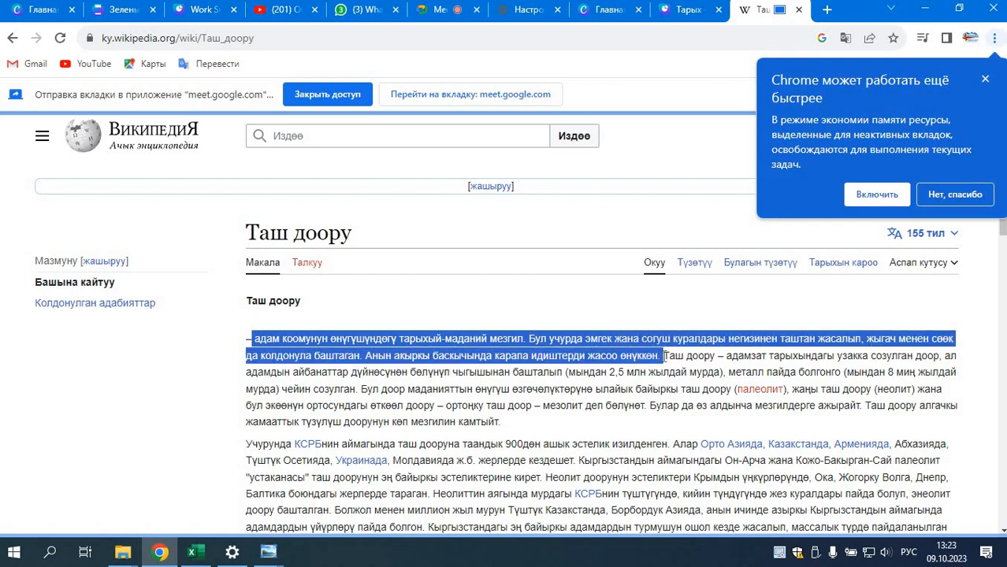
left_click_drag(669, 357, 359, 388)
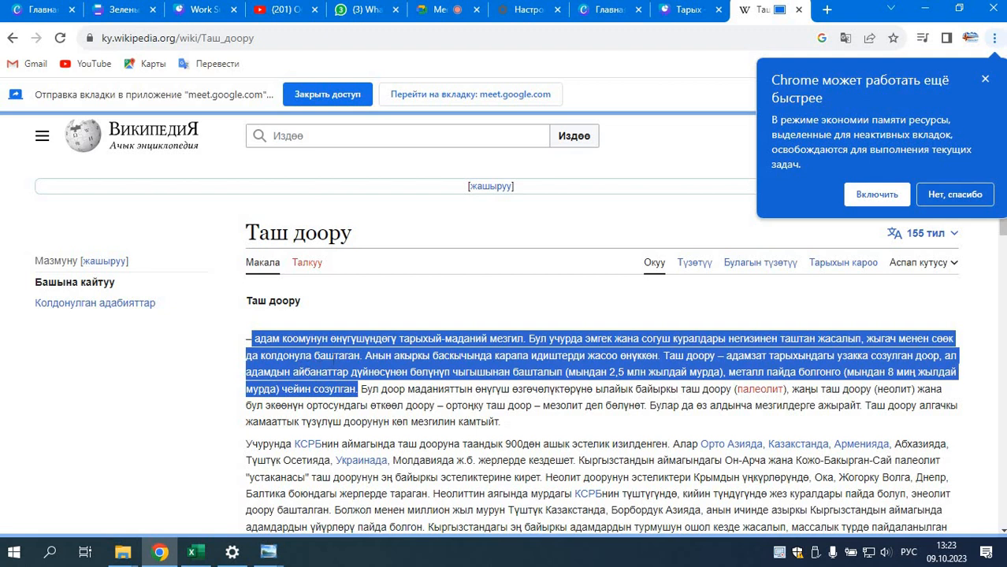
right_click(327, 361)
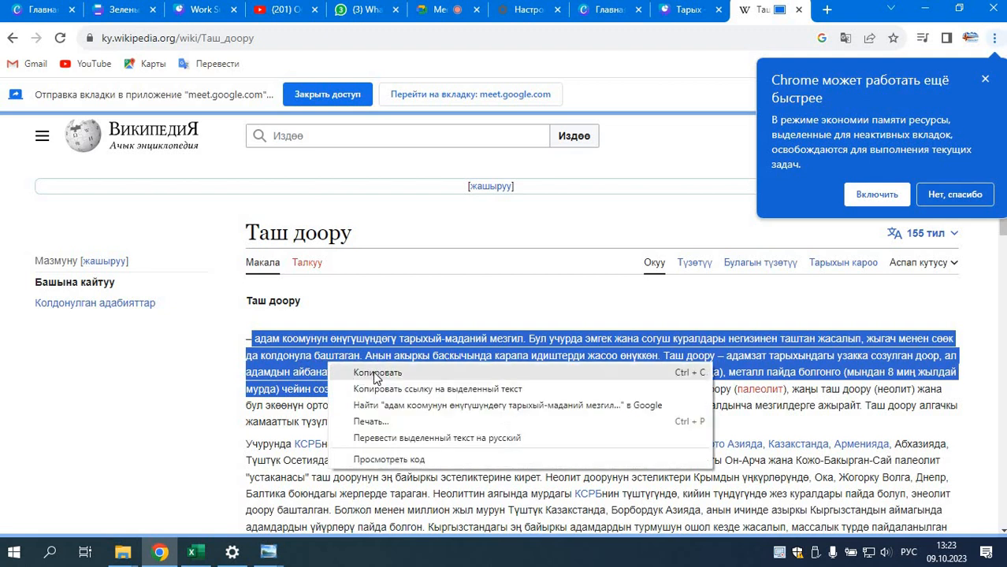
left_click(373, 373)
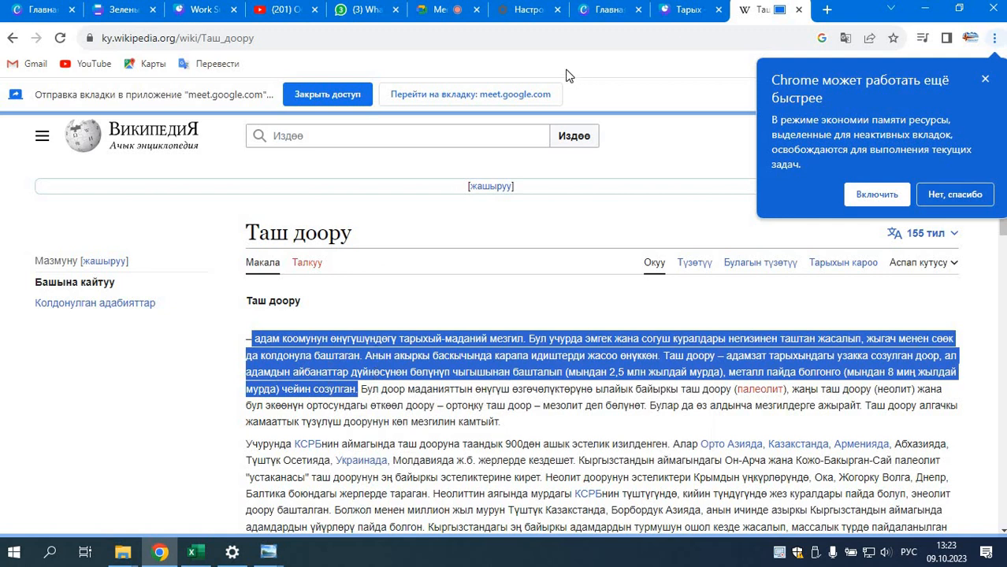
Step: Stop the current presentation in the Google Meet call and present the "Тарых — Презентация" tab instead
left_click(445, 9)
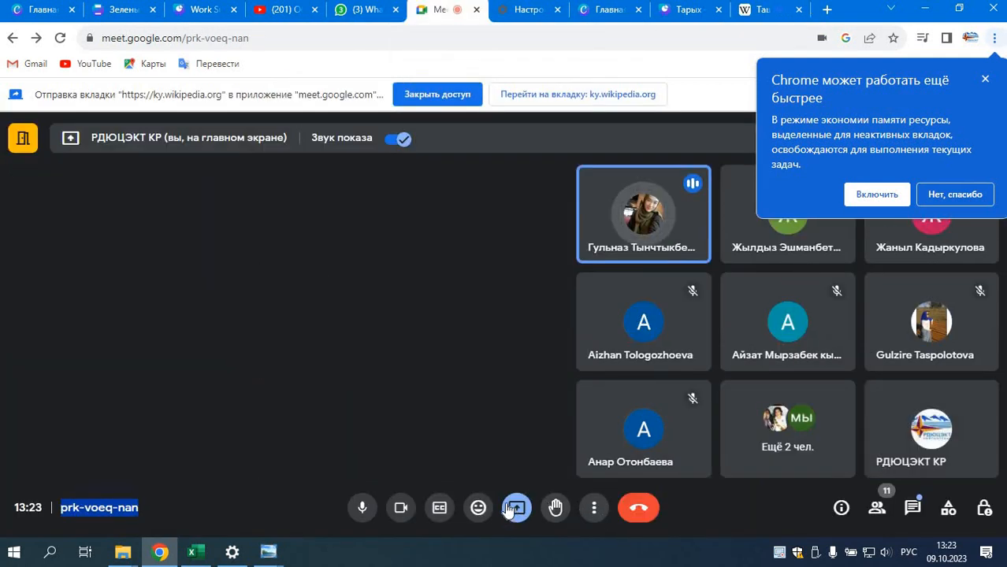
left_click(512, 510)
left_click(523, 463)
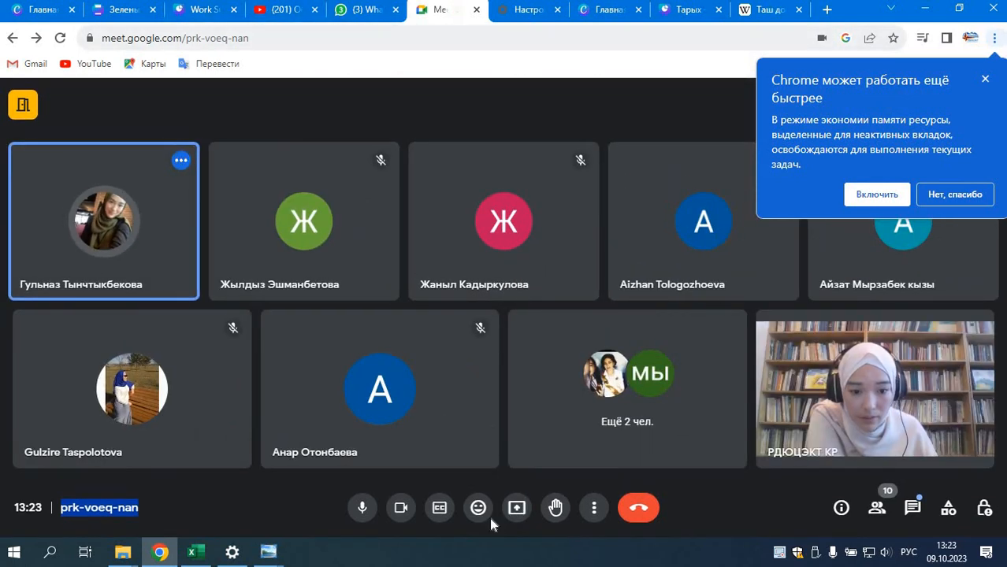
left_click(516, 508)
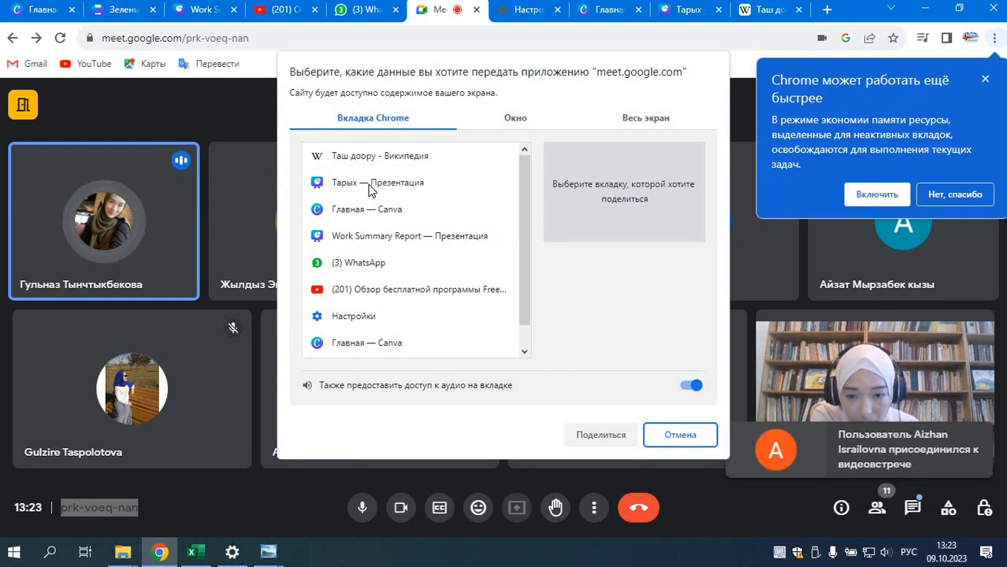
left_click(370, 183)
left_click(596, 436)
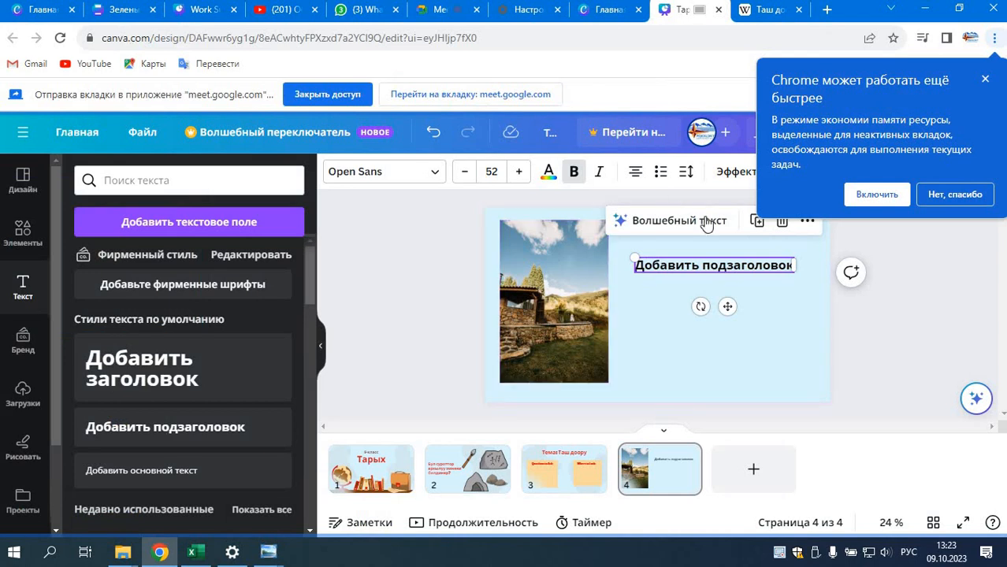
Step: Replace the subheading placeholder text on slide 4 with the copied Wikipedia definition
right_click(676, 268)
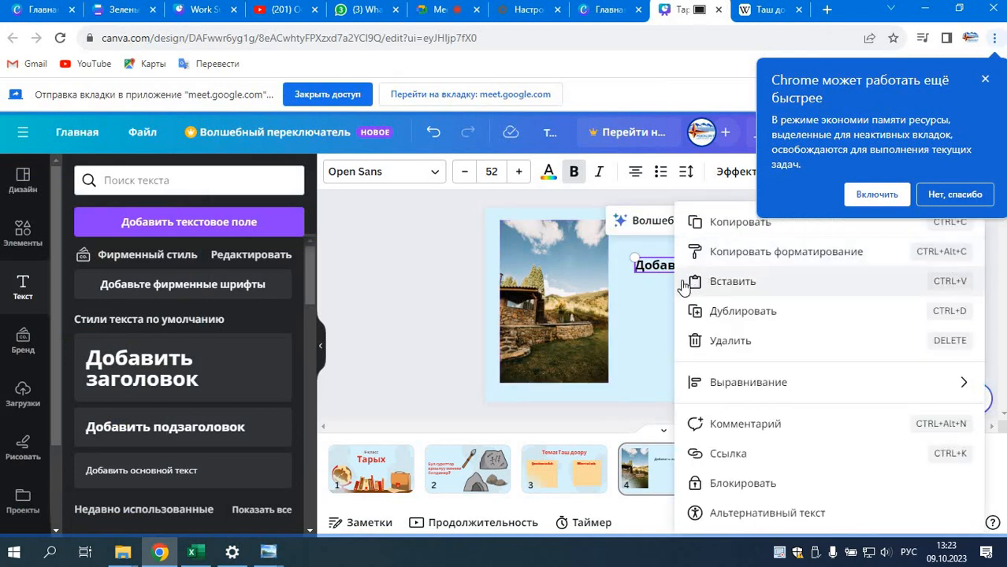
double_click(662, 266)
right_click(664, 271)
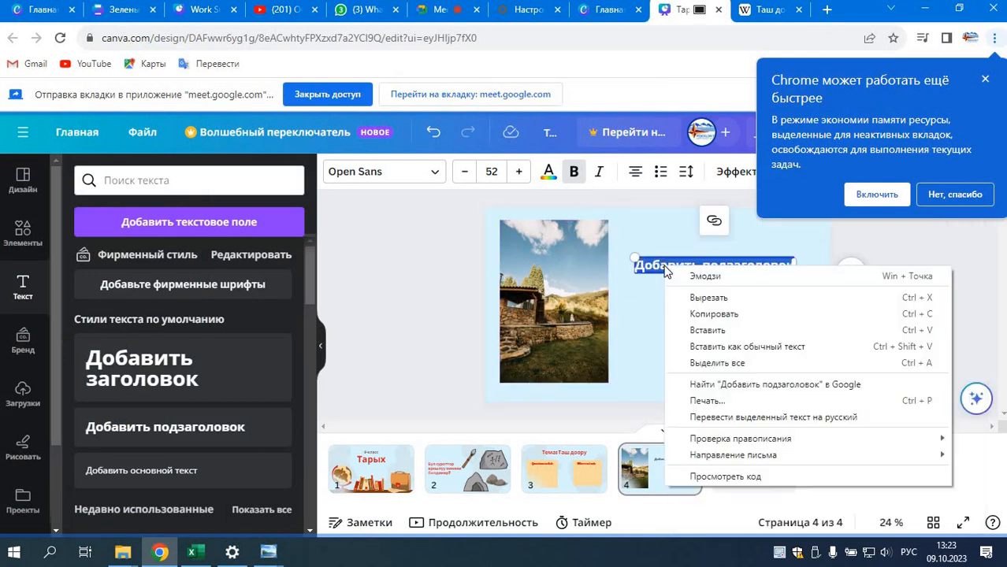
left_click(716, 331)
Step: Shrink the pasted paragraph to about font size 25.3, widen its box and place it beside the lower half of the photo
left_click_drag(831, 259, 780, 311)
left_click_drag(694, 308, 717, 234)
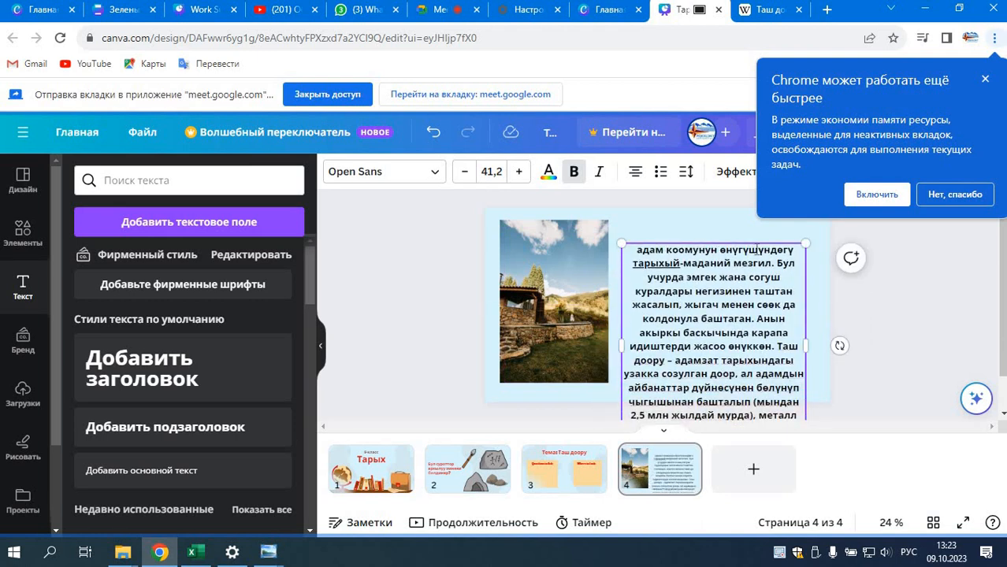
left_click_drag(801, 245, 734, 322)
left_click_drag(674, 308, 678, 225)
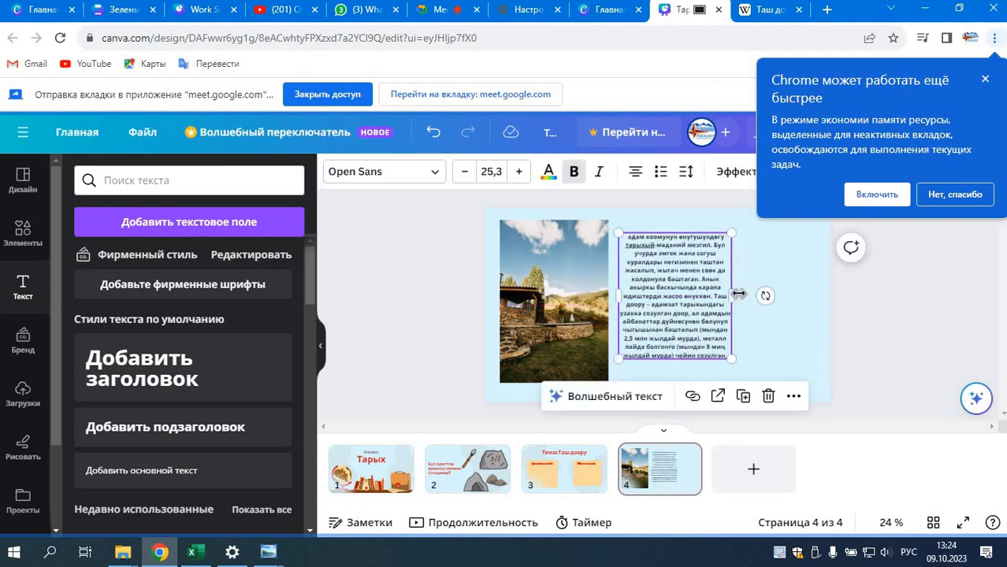
left_click_drag(743, 296, 804, 296)
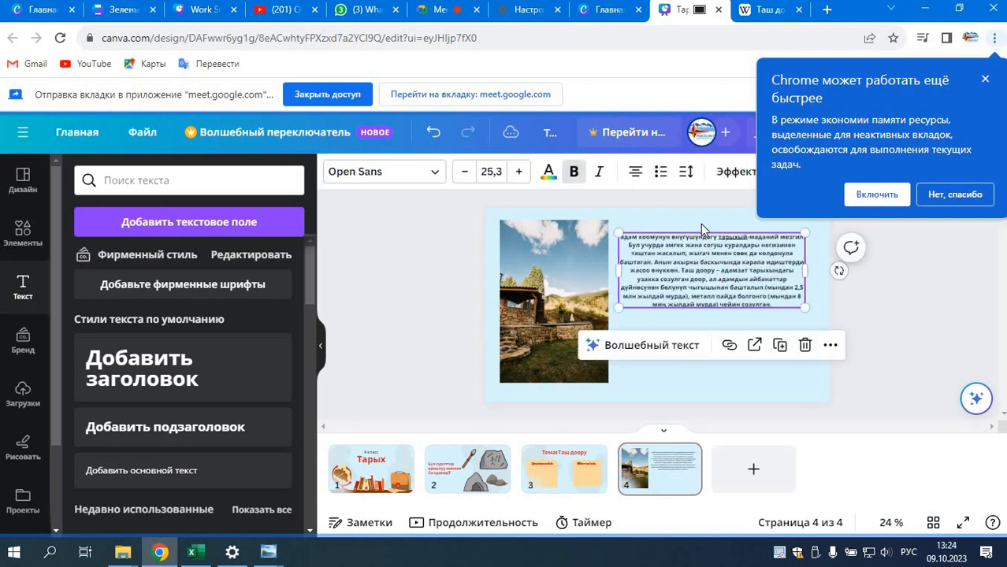
left_click_drag(712, 248, 718, 306)
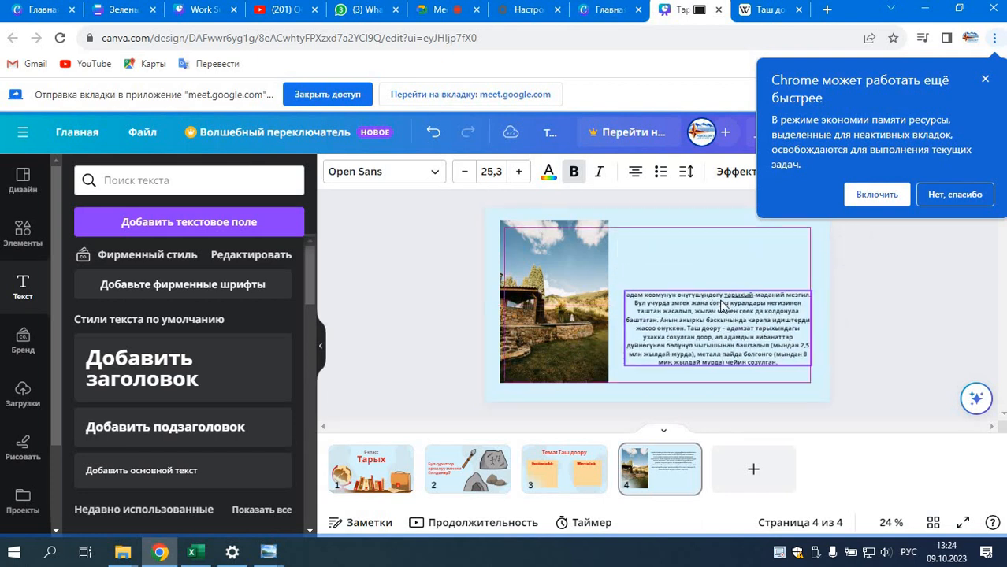
left_click(889, 315)
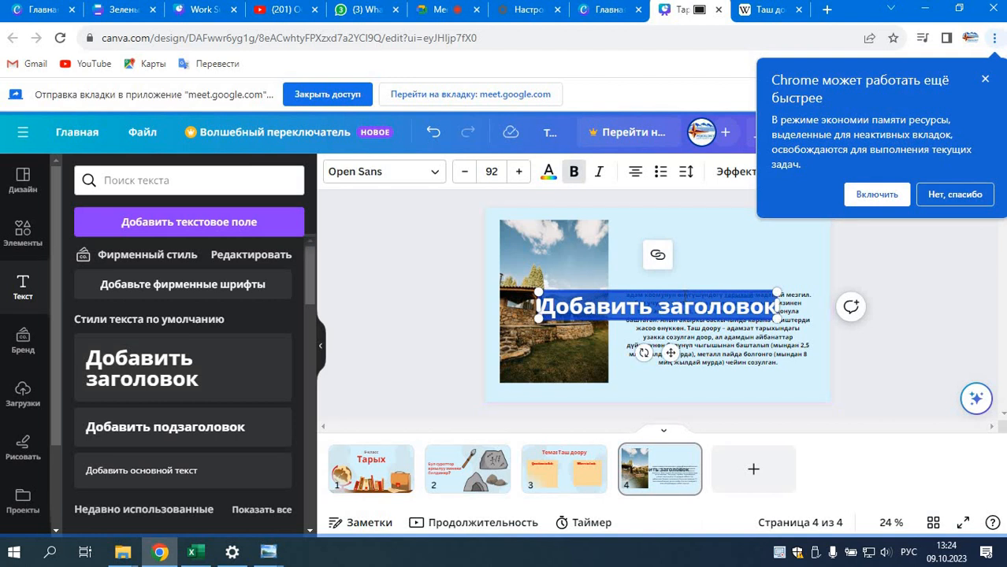
Step: Add the heading "Таш доору" to slide 4 and place it above the paragraph
type("Та")
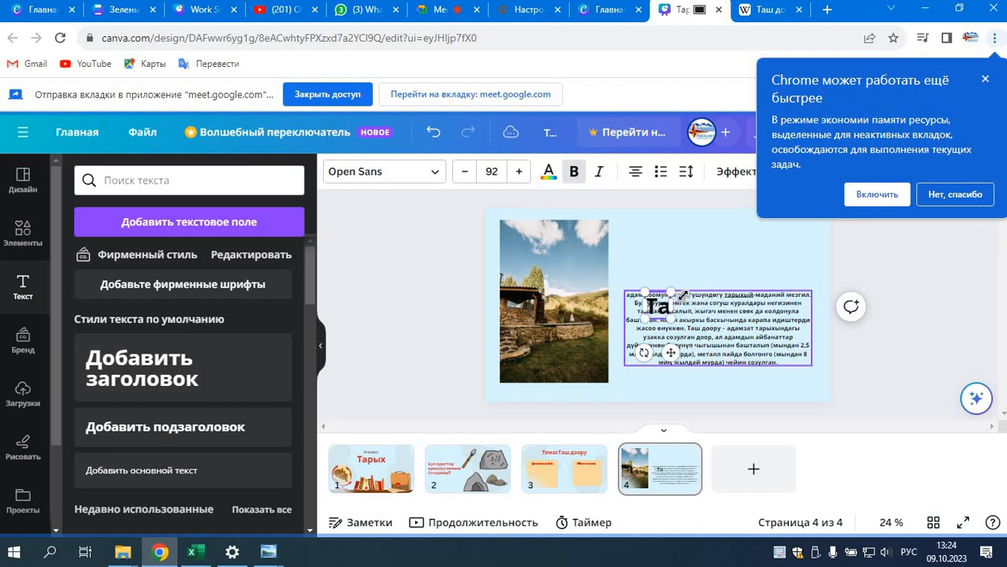
type("ш доору")
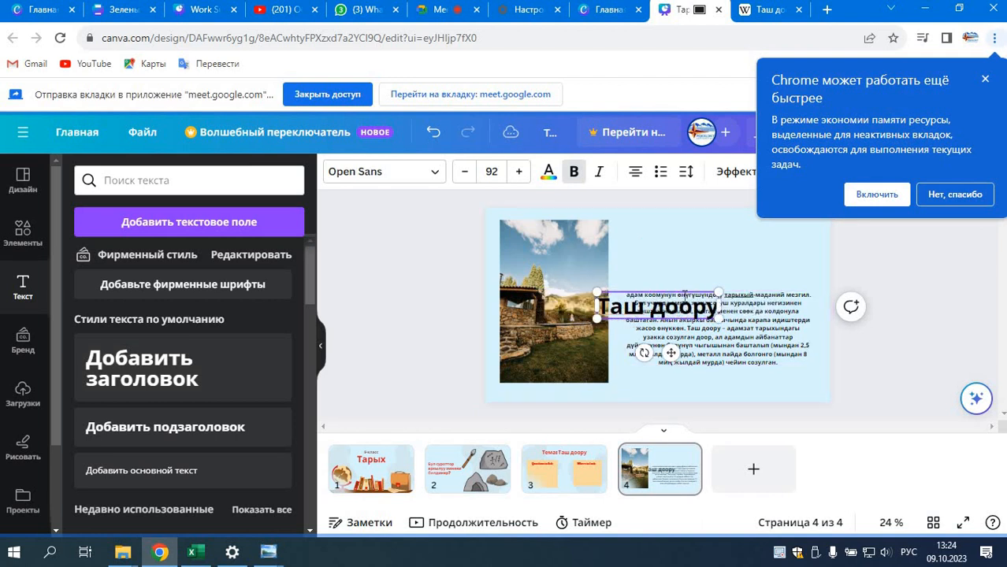
left_click_drag(672, 356, 732, 298)
left_click(890, 351)
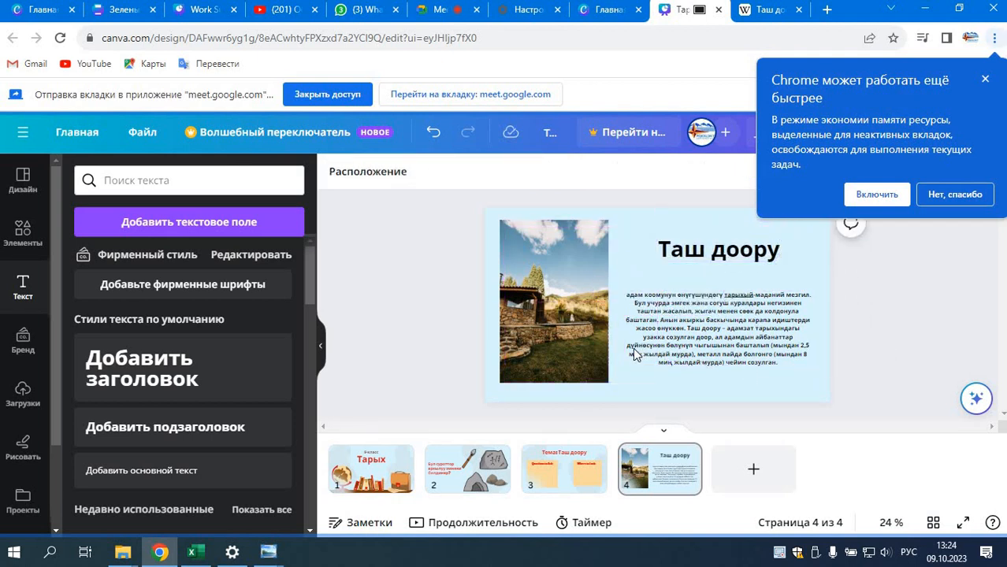
left_click(577, 329)
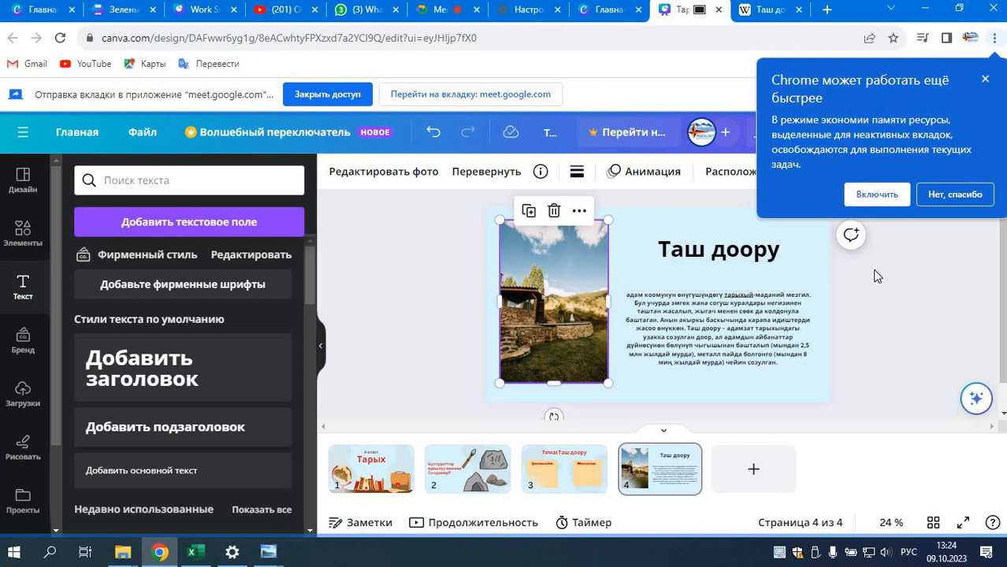
Step: Add a blank fifth slide and search the elements for "каменный век", showing all graphics
left_click(757, 467)
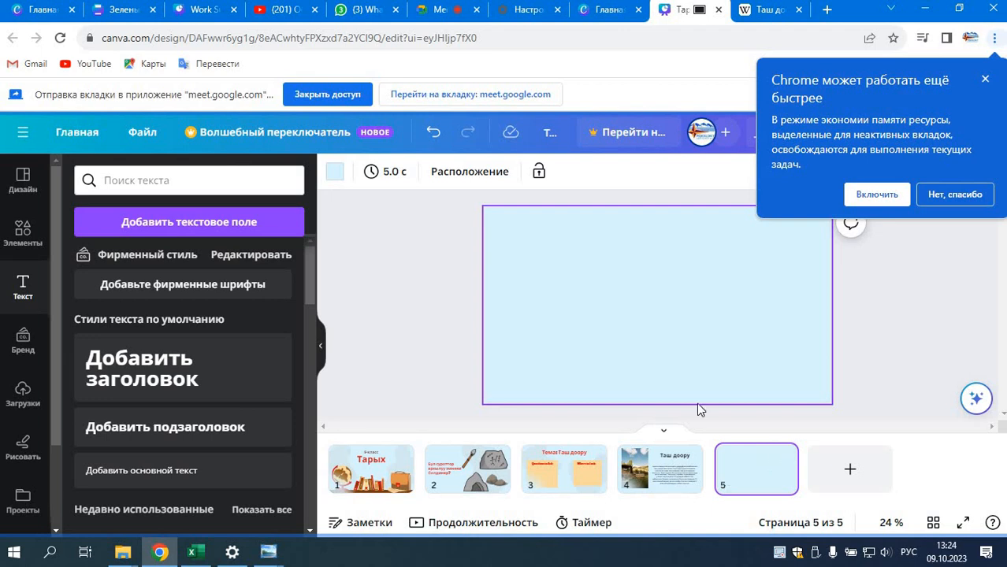
left_click(26, 234)
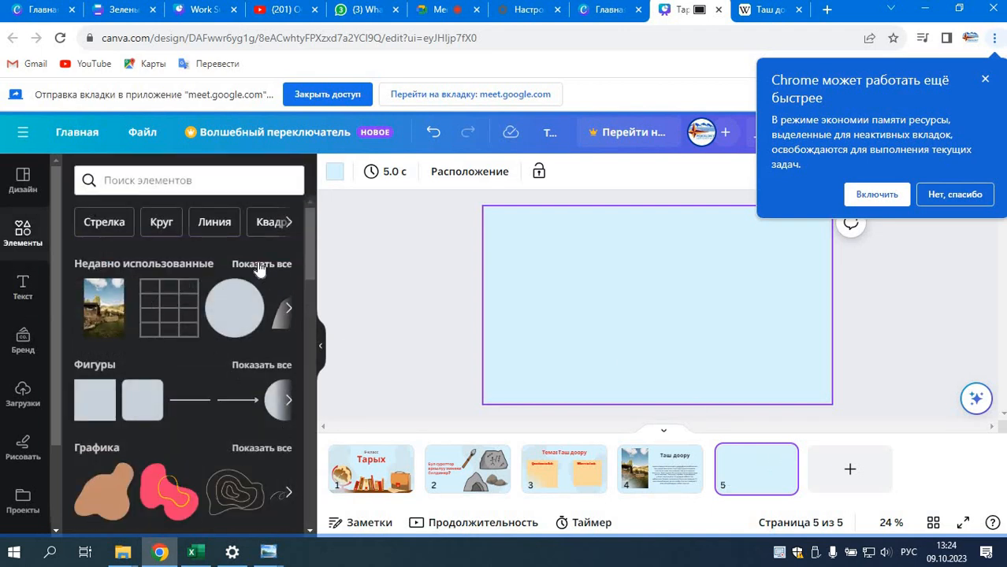
left_click(163, 180)
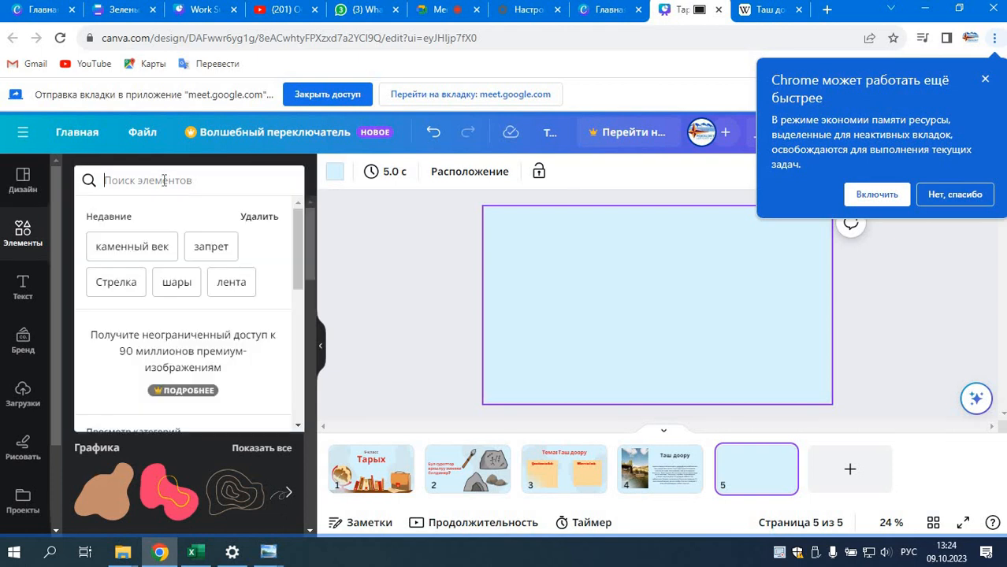
left_click(132, 248)
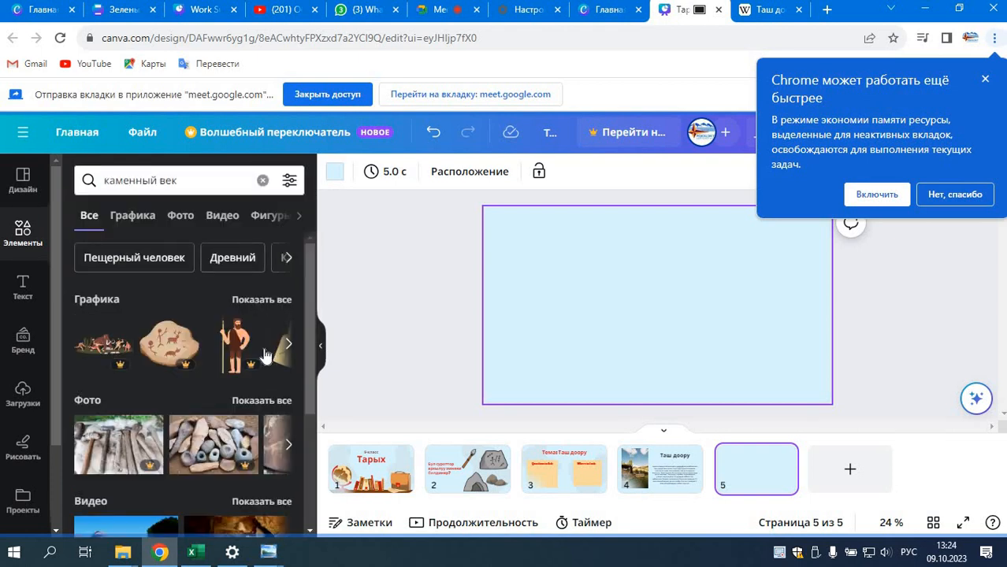
left_click(264, 302)
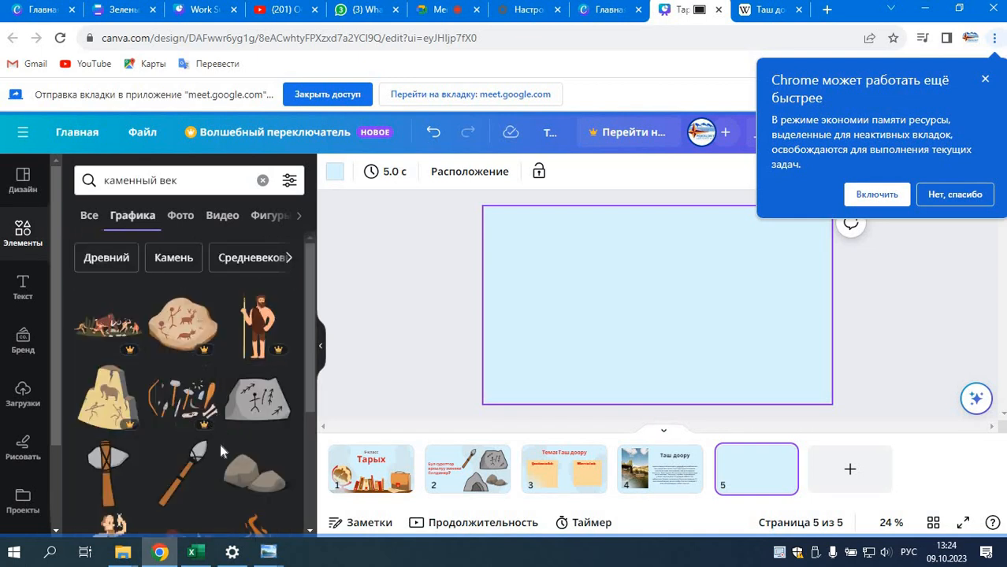
Step: Place the stone spear and stone axe graphics along the slide's upper part and the campfire at its lower right
scroll(220, 445, "down", 1)
left_click_drag(201, 398, 566, 272)
left_click_drag(103, 402, 680, 275)
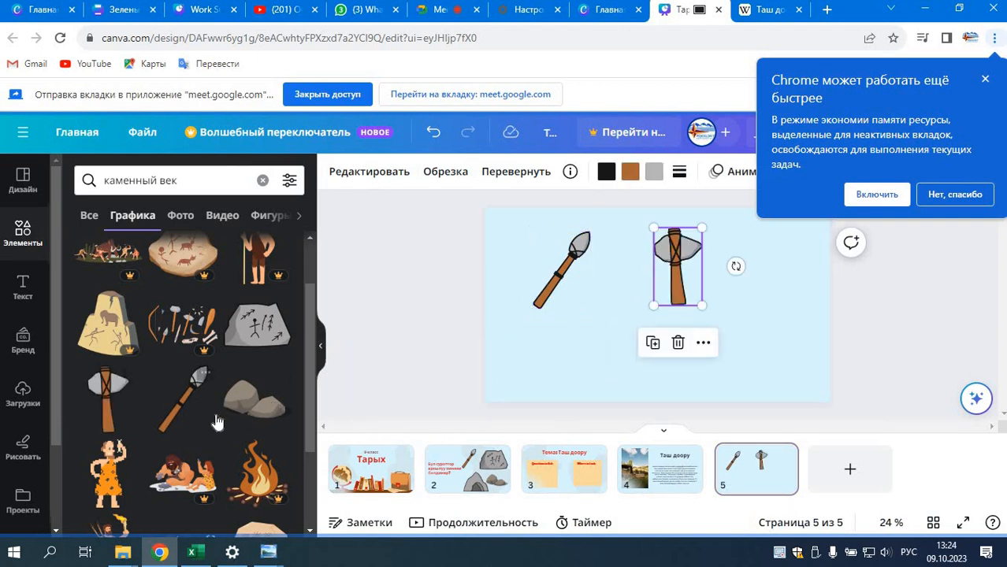
scroll(219, 422, "down", 2)
left_click_drag(518, 429, 753, 345)
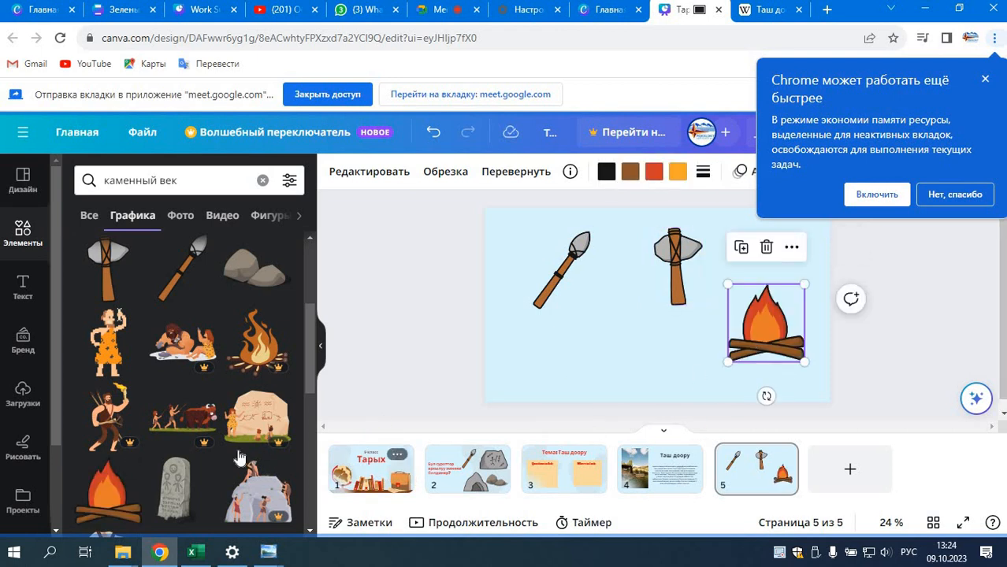
left_click_drag(690, 272, 676, 277)
left_click(766, 324)
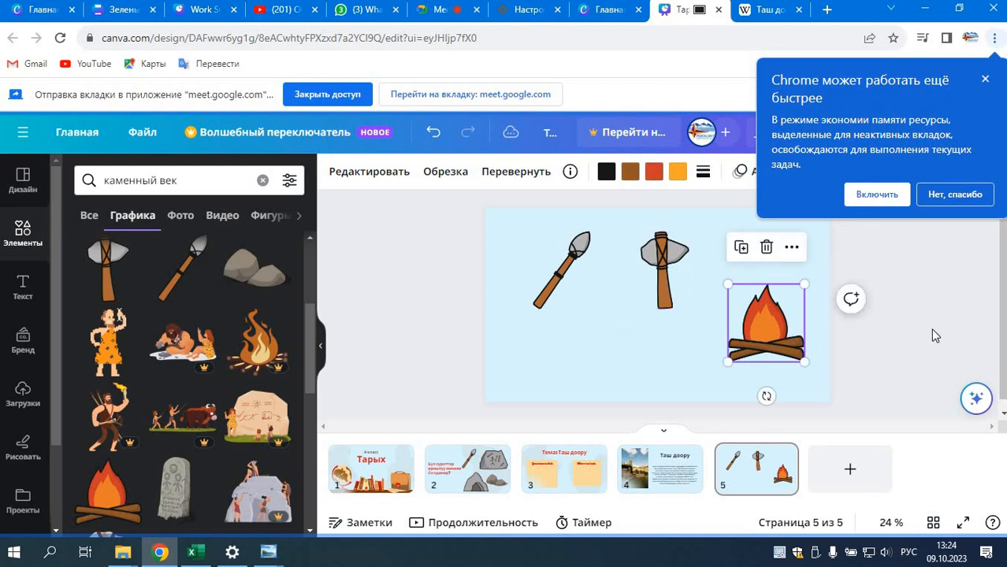
left_click(577, 291)
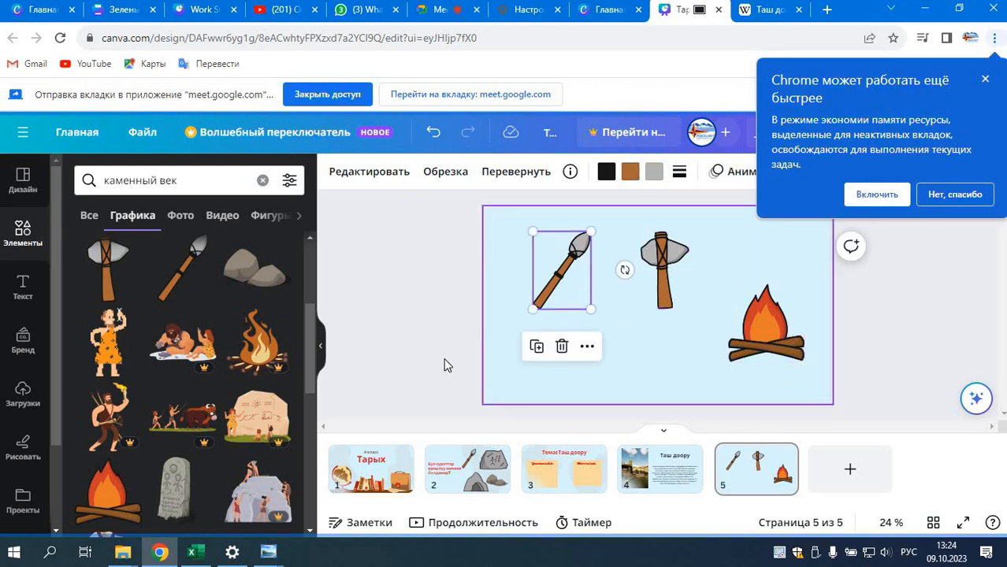
left_click(549, 323)
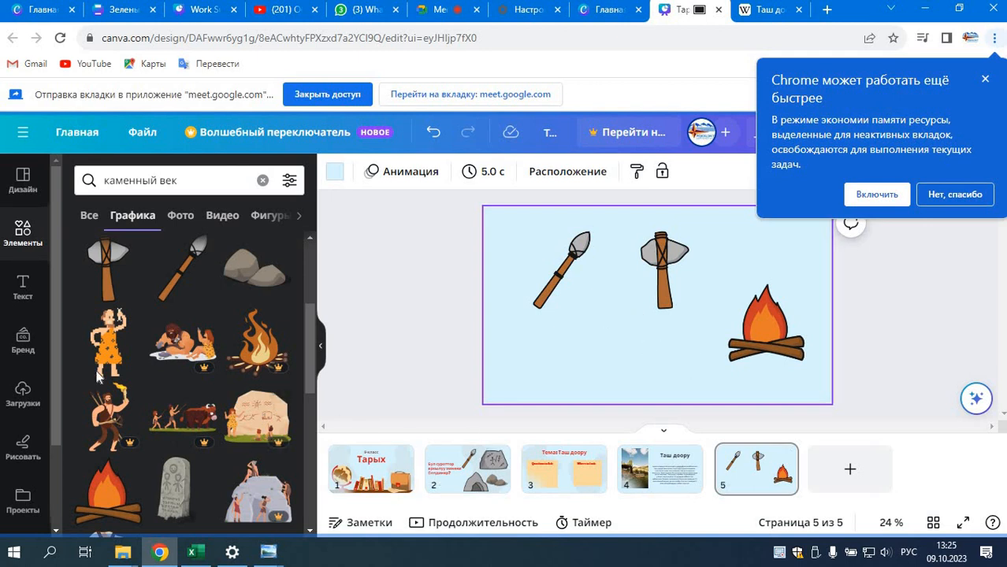
Step: Add the grey cave graphic below the spear and axe on slide 5, and browse further Stone Age graphics
scroll(212, 460, "down", 2)
left_click_drag(201, 437, 642, 371)
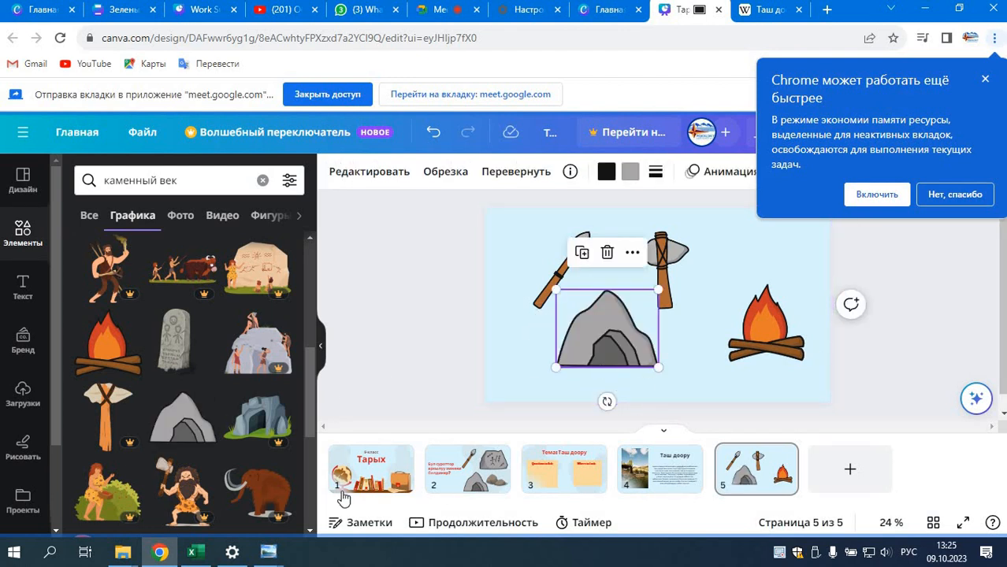
scroll(221, 430, "down", 3)
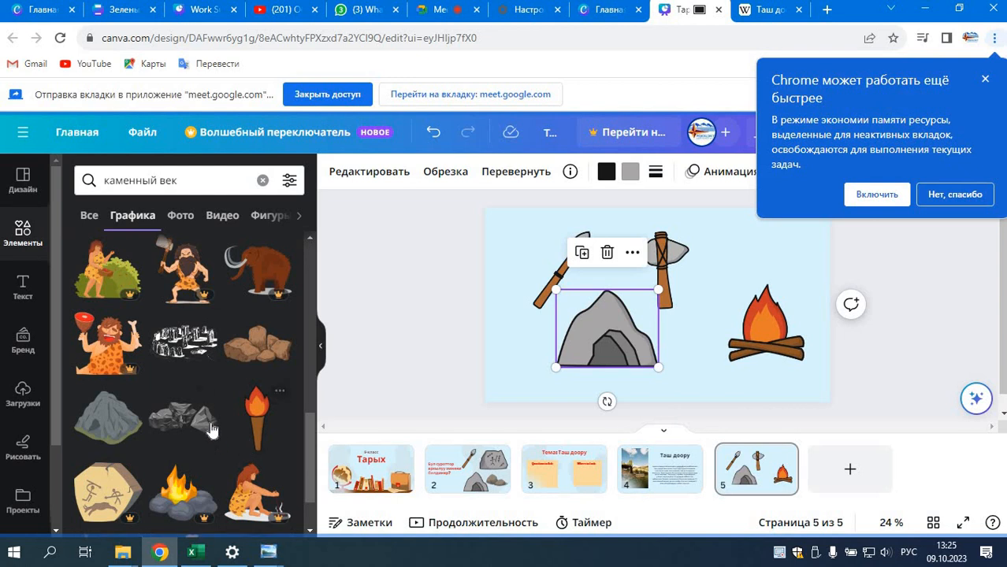
scroll(220, 438, "down", 1)
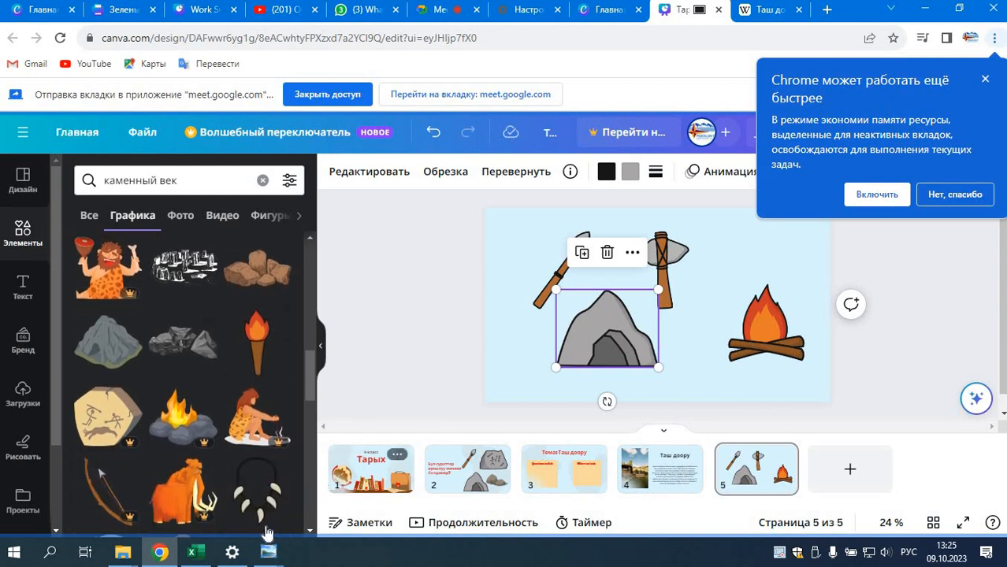
scroll(228, 471, "down", 2)
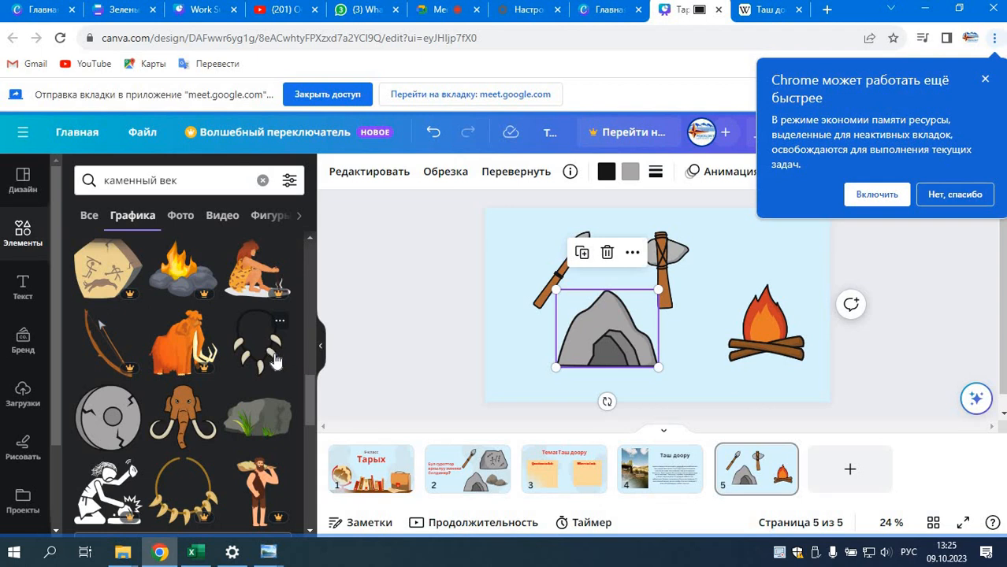
Step: Add a blank sixth slide and restrict the "каменный век" search to photos
left_click(847, 469)
scroll(214, 429, "down", 3)
scroll(171, 258, "up", 6)
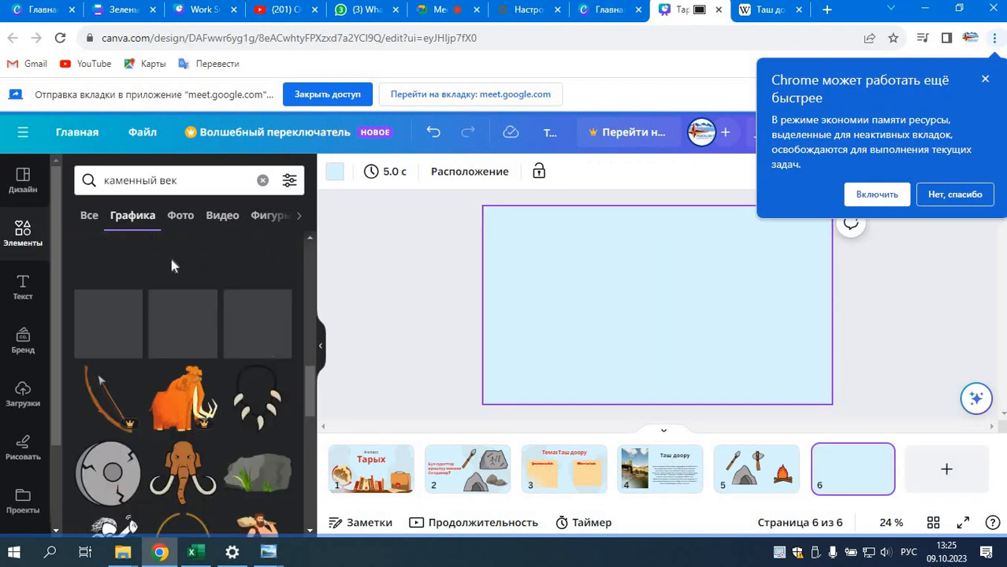
left_click(181, 218)
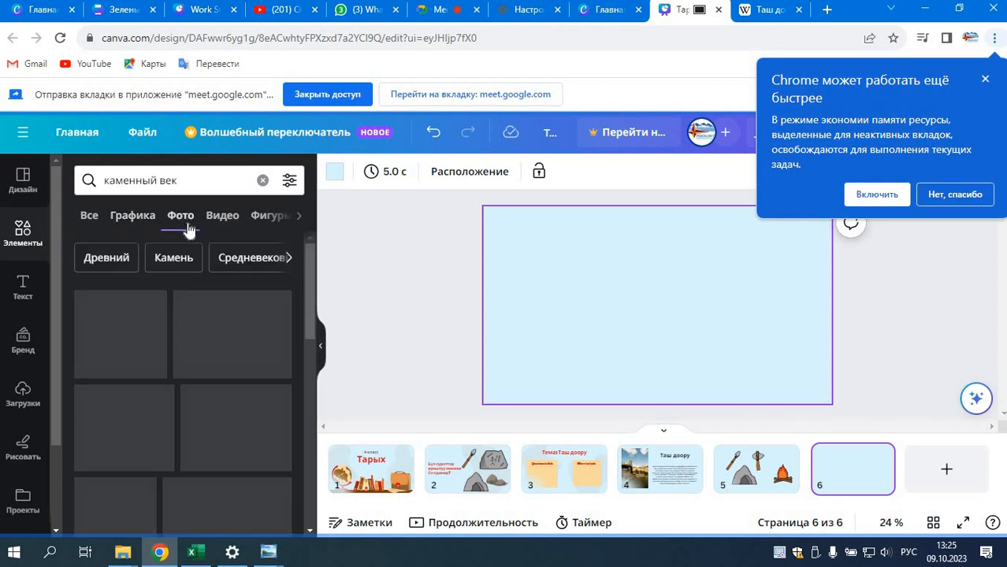
Step: Browse the "каменный век" photo results for a picture for slide 6
scroll(265, 504, "down", 3)
scroll(265, 481, "up", 3)
scroll(264, 466, "down", 4)
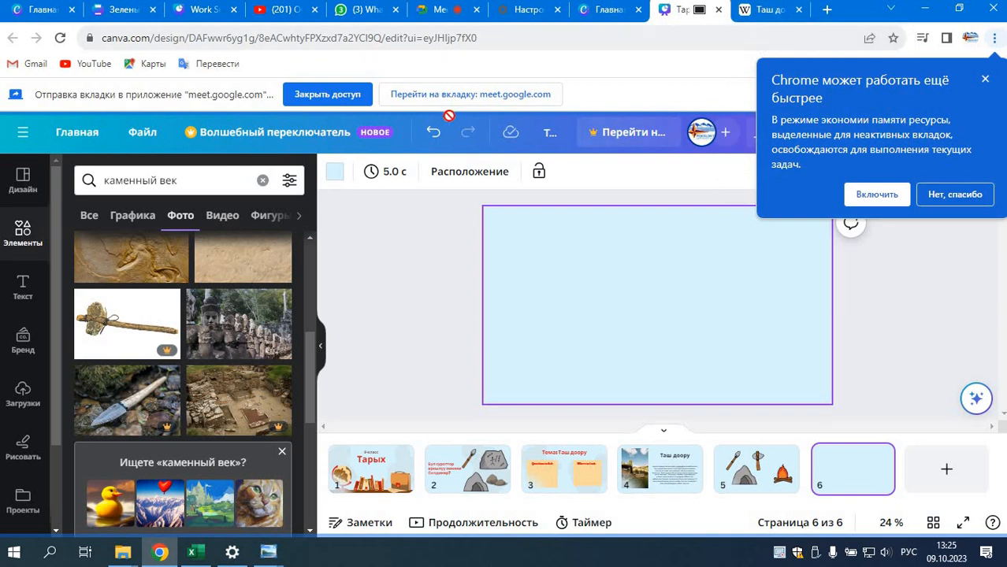
Step: Switch to Google Meet, stop presenting the Canva tab and share the "Таш доору - Википедия" tab instead
mouse_move(620, 24)
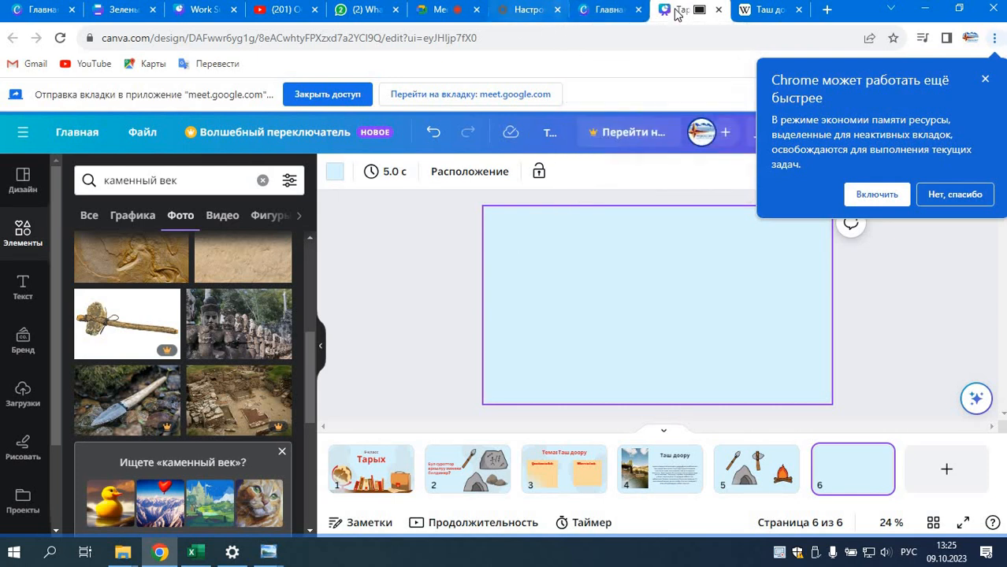
left_click(441, 10)
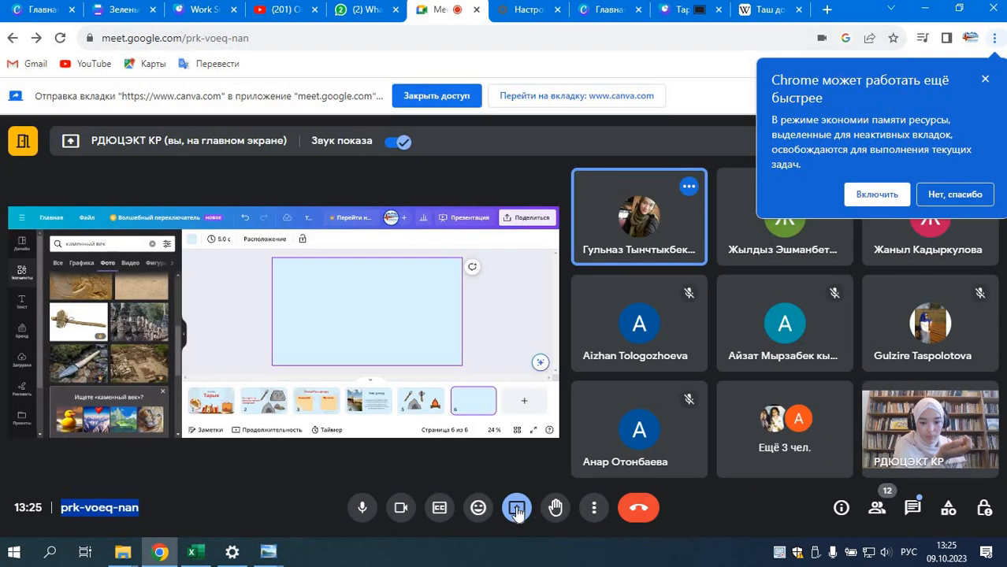
left_click(516, 511)
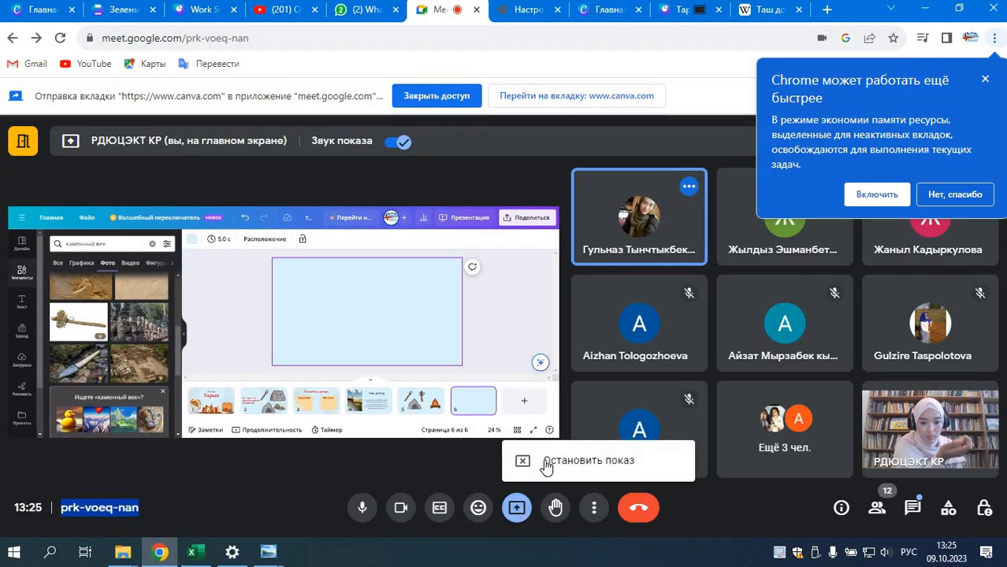
left_click(544, 524)
left_click(764, 10)
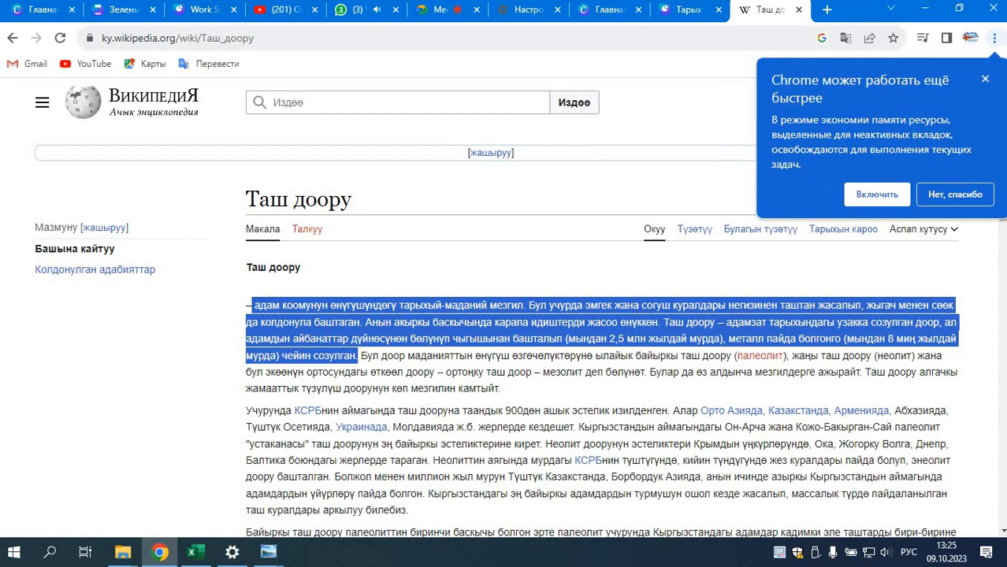
left_click(438, 16)
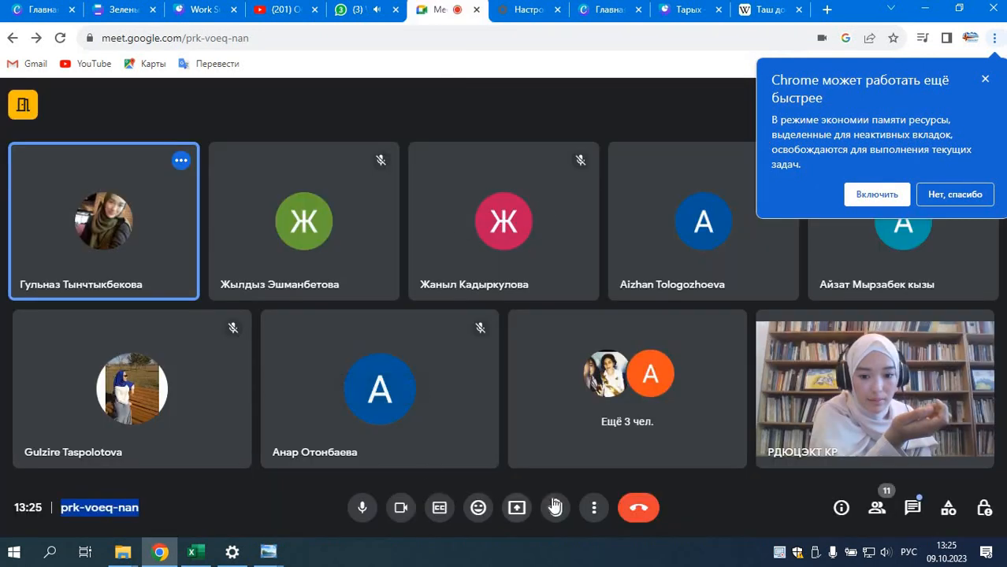
left_click(517, 508)
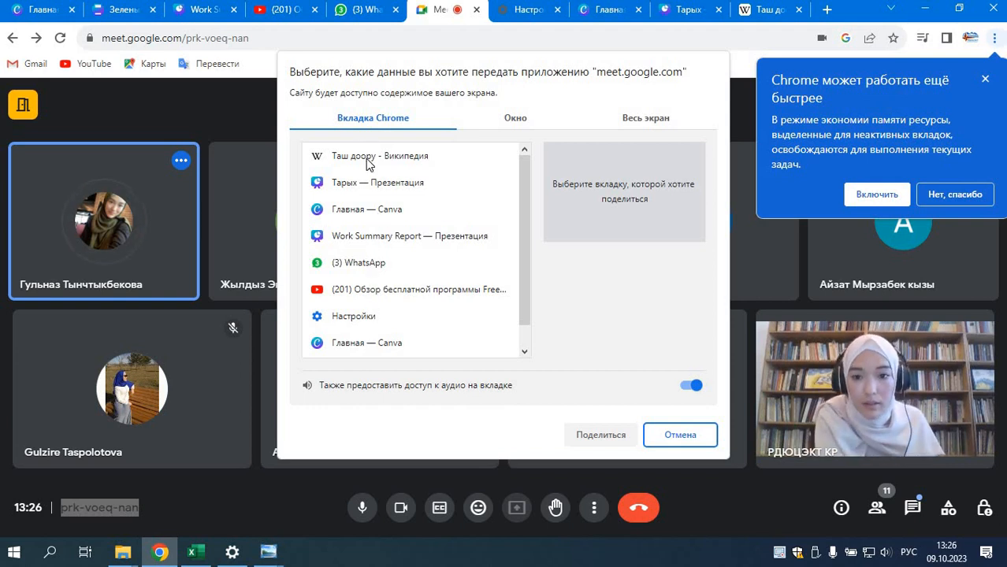
left_click(366, 158)
left_click(589, 438)
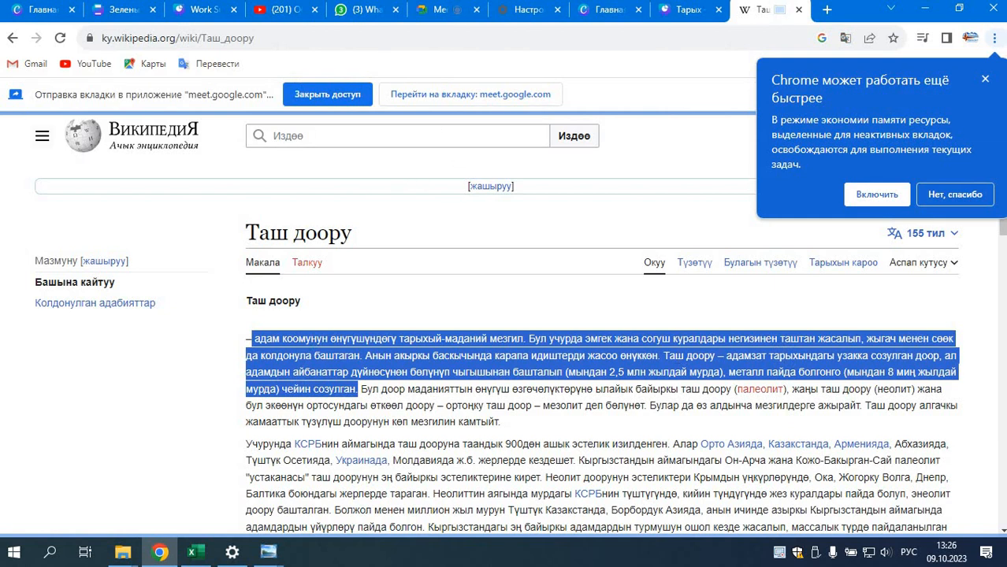
Step: Return from the Wikipedia article to the Google search for "таш доору" and show its image results
left_click(11, 40)
left_click_drag(218, 148, 130, 148)
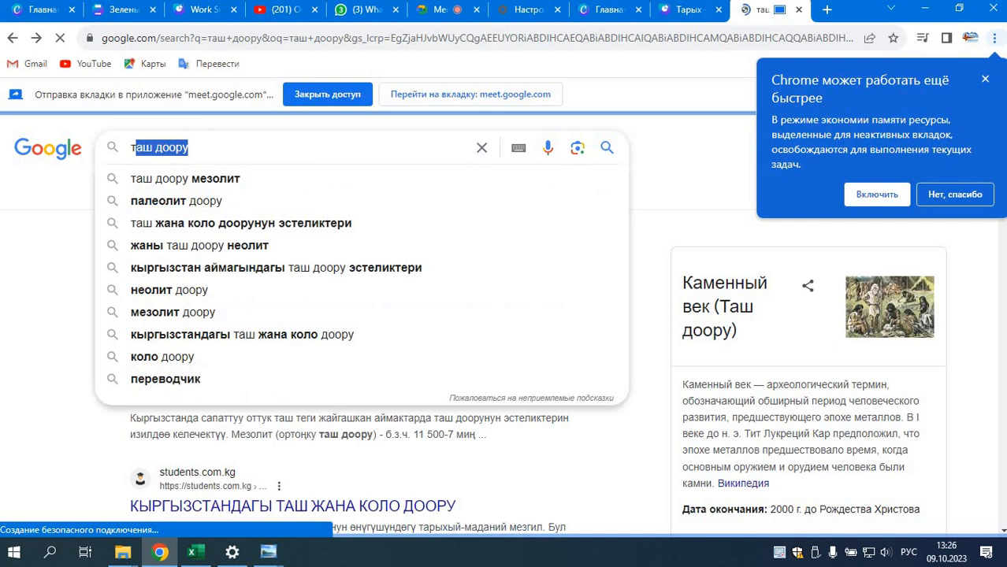
left_click(621, 181)
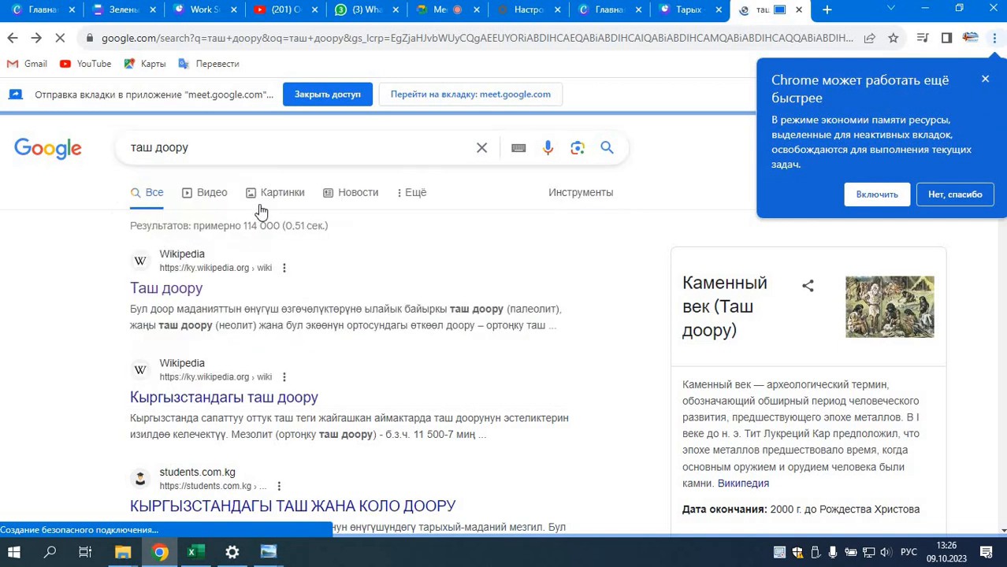
left_click(284, 197)
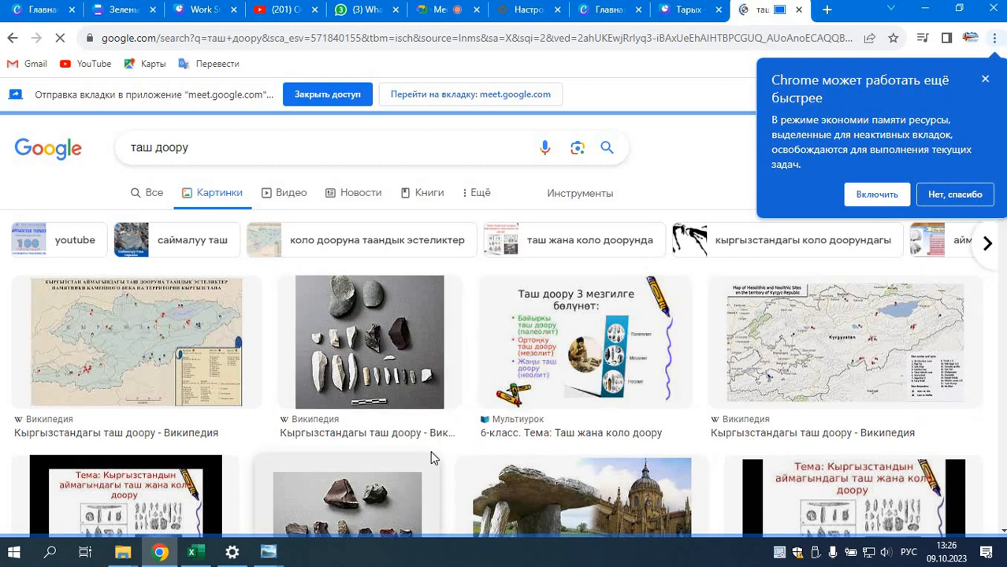
Step: Examine the "таш доору" image results for pictures suited to the Stone Age presentation
scroll(461, 379, "down", 1)
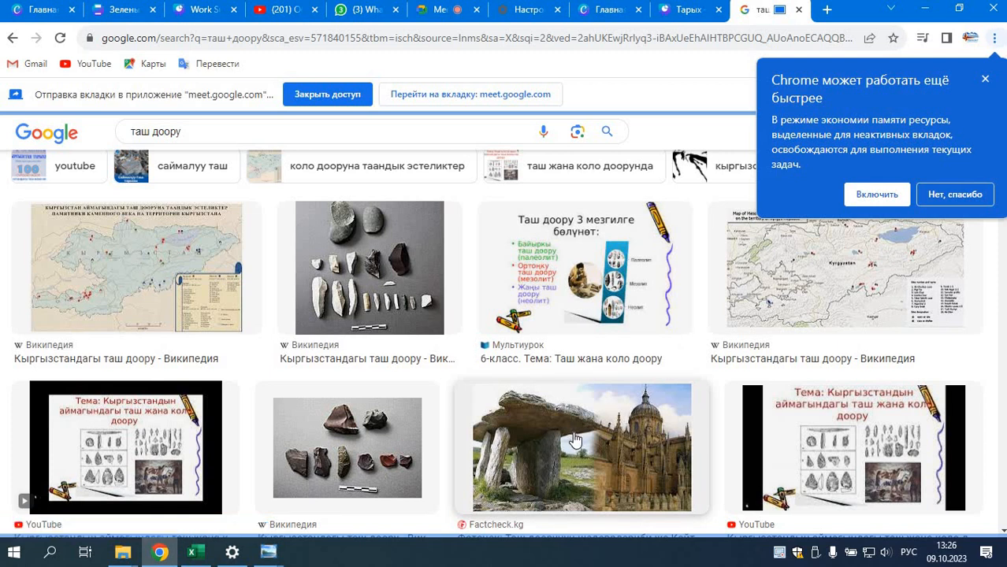
scroll(572, 439, "down", 2)
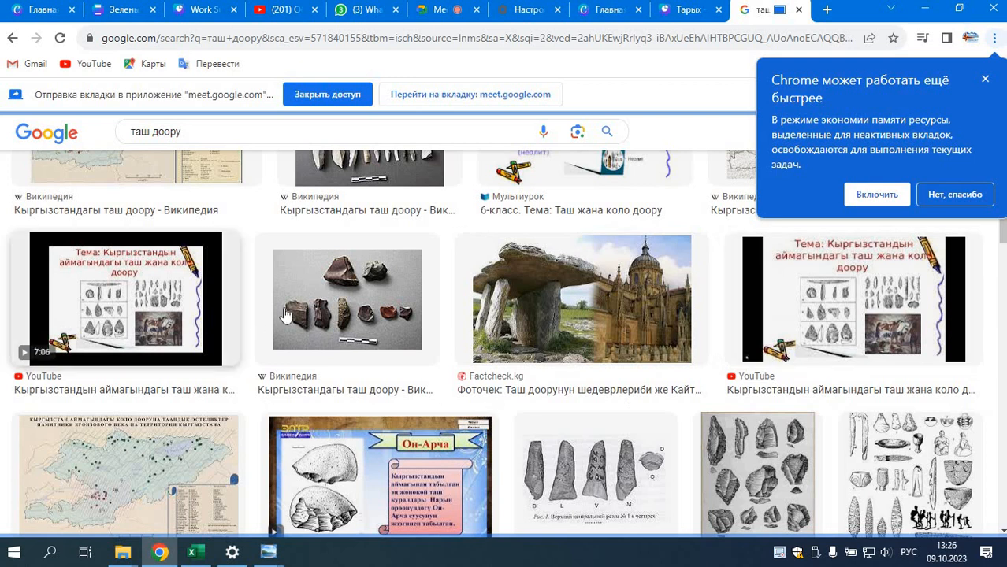
scroll(674, 425, "down", 3)
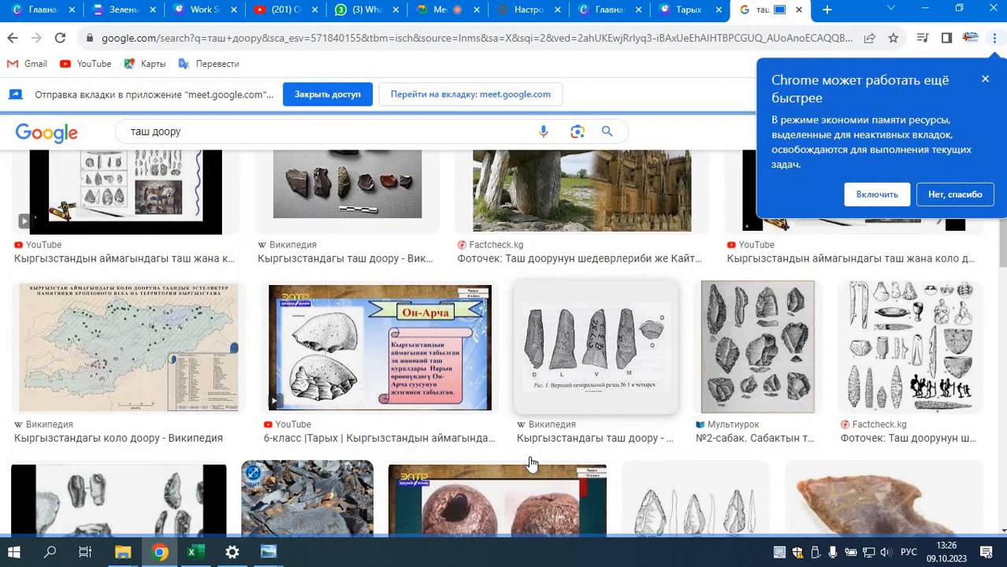
scroll(1005, 274, "down", 2)
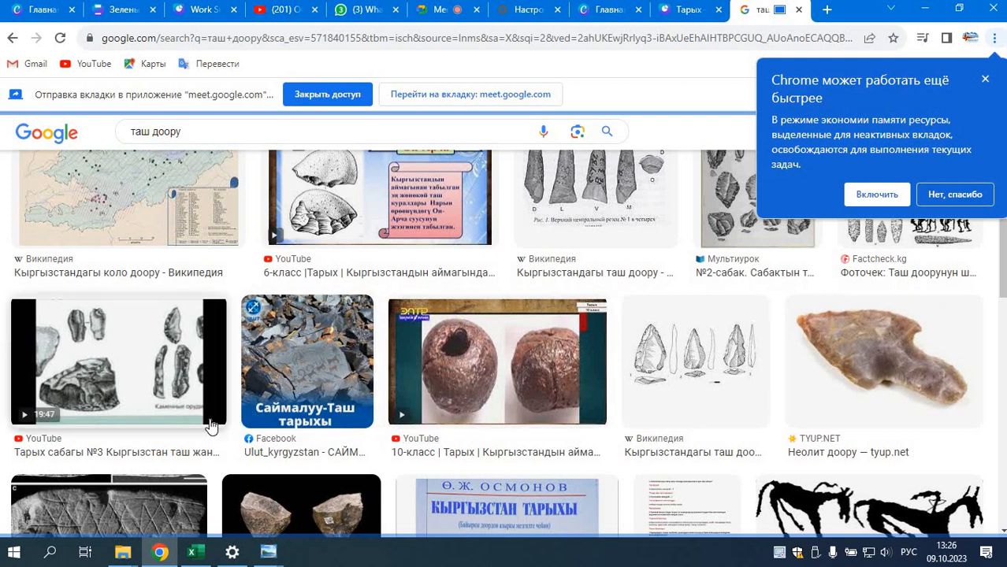
scroll(211, 426, "down", 3)
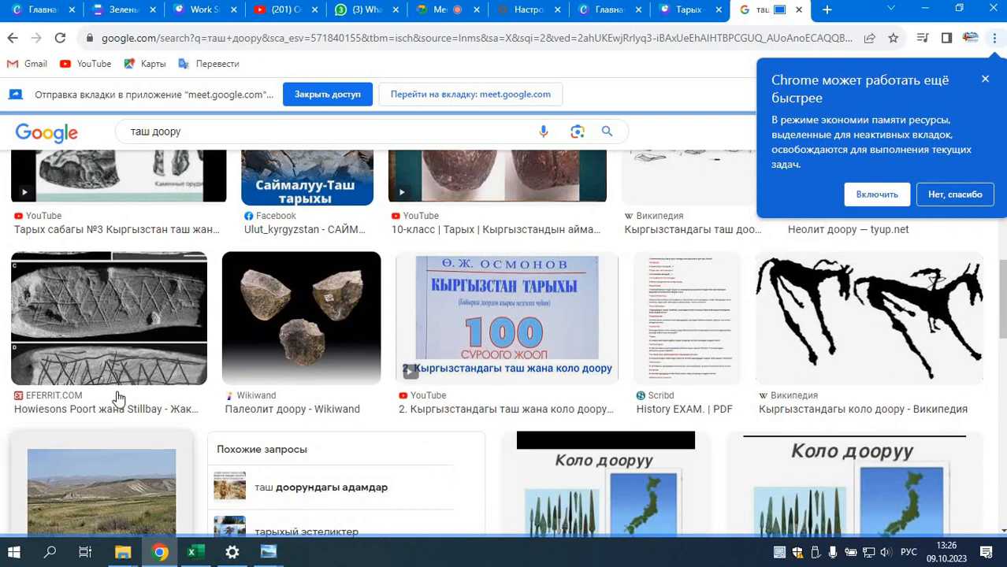
scroll(552, 379, "down", 2)
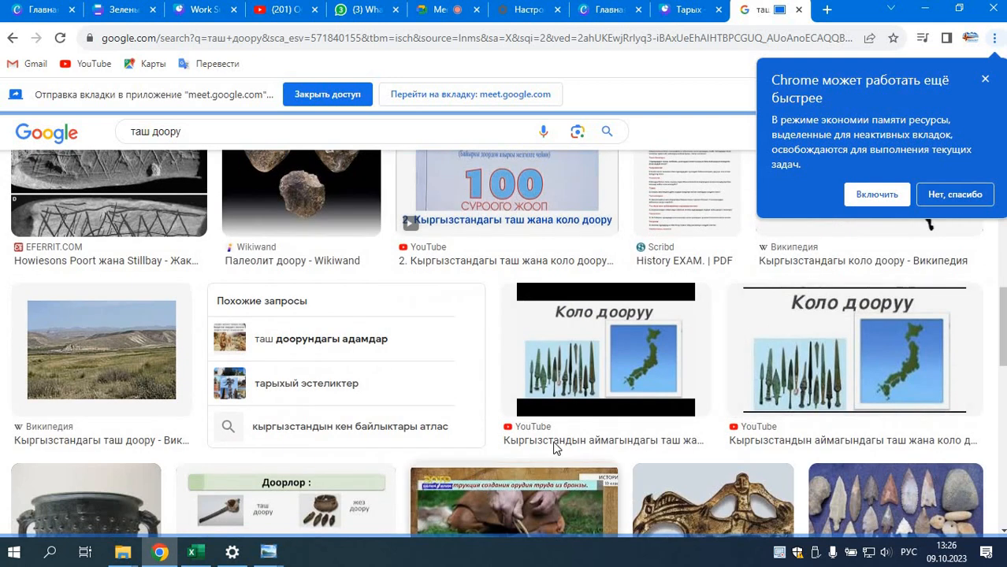
scroll(690, 406, "down", 1)
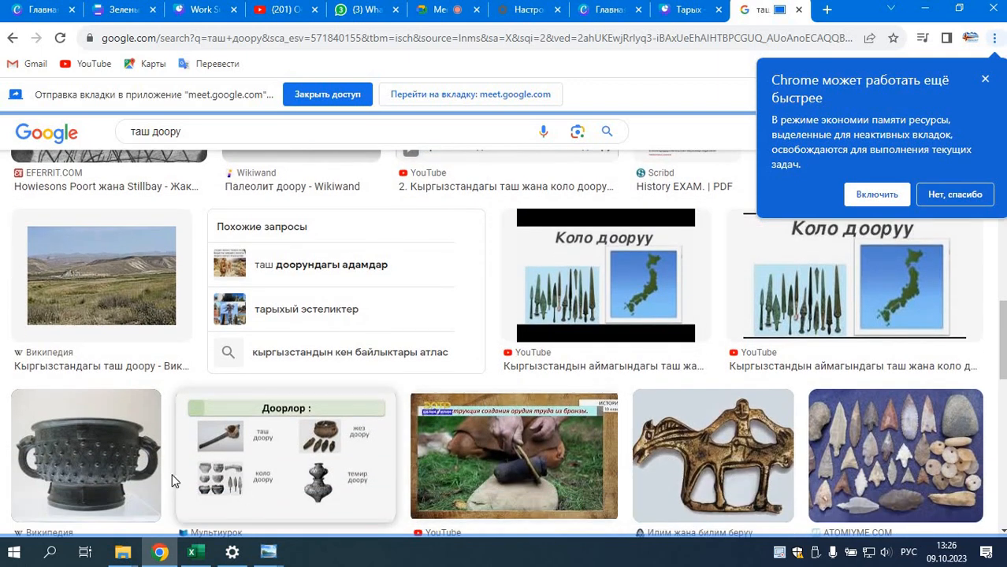
scroll(172, 479, "down", 2)
scroll(666, 449, "down", 2)
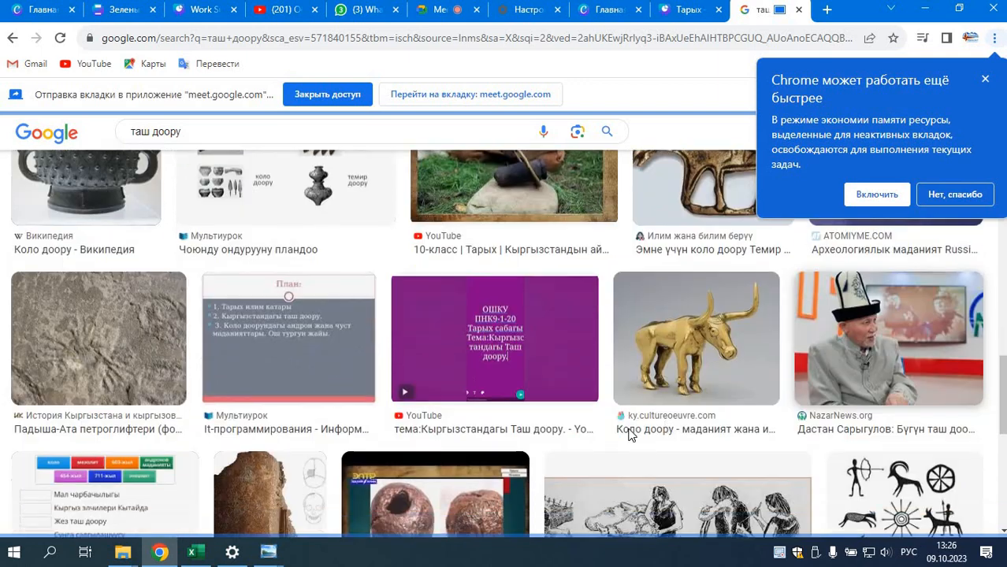
scroll(623, 426, "down", 4)
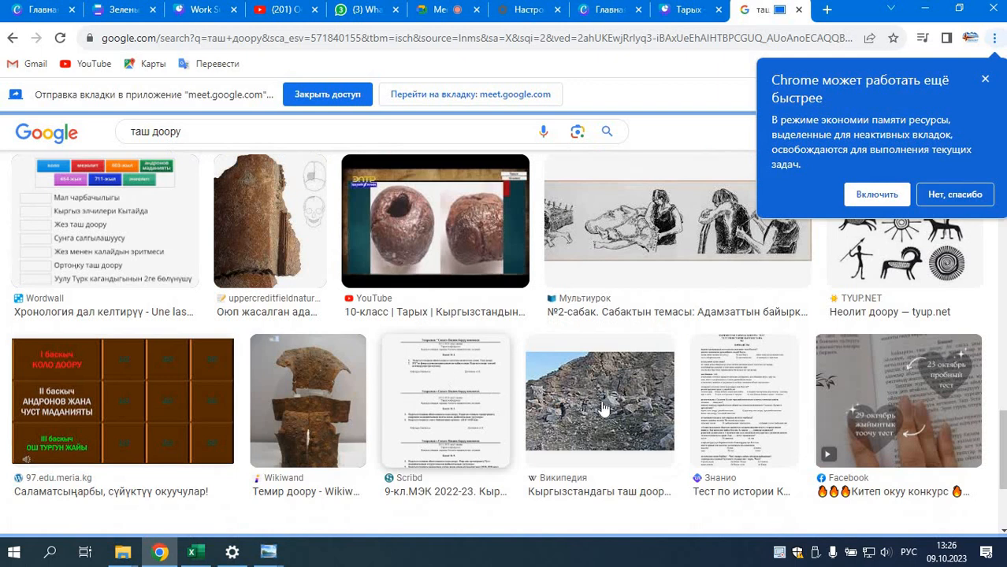
scroll(591, 410, "up", 7)
scroll(601, 426, "up", 10)
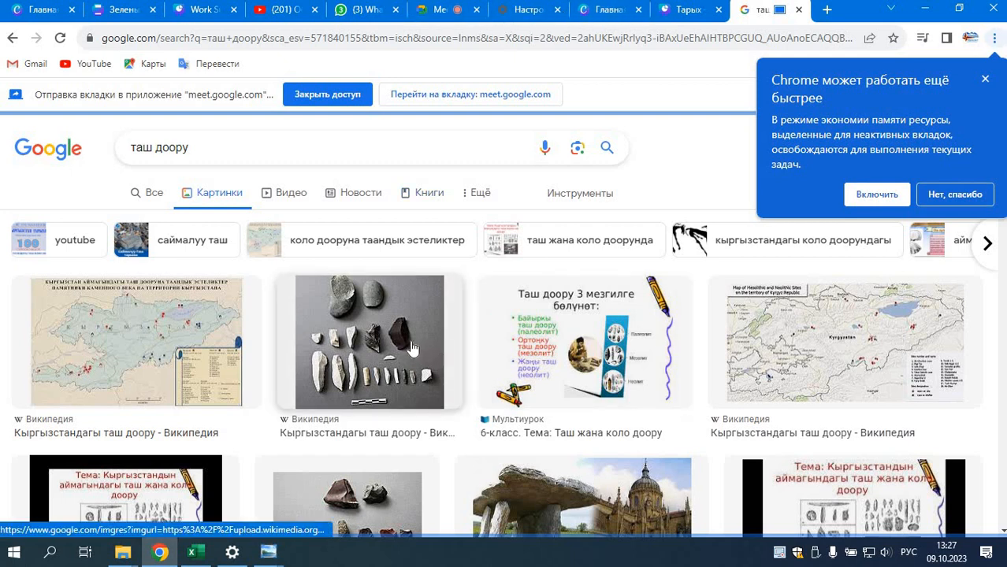
Step: Save the Wikipedia photo of stone tools from the first row of image results to the Загрузки folder as a JPEG
left_click(377, 329)
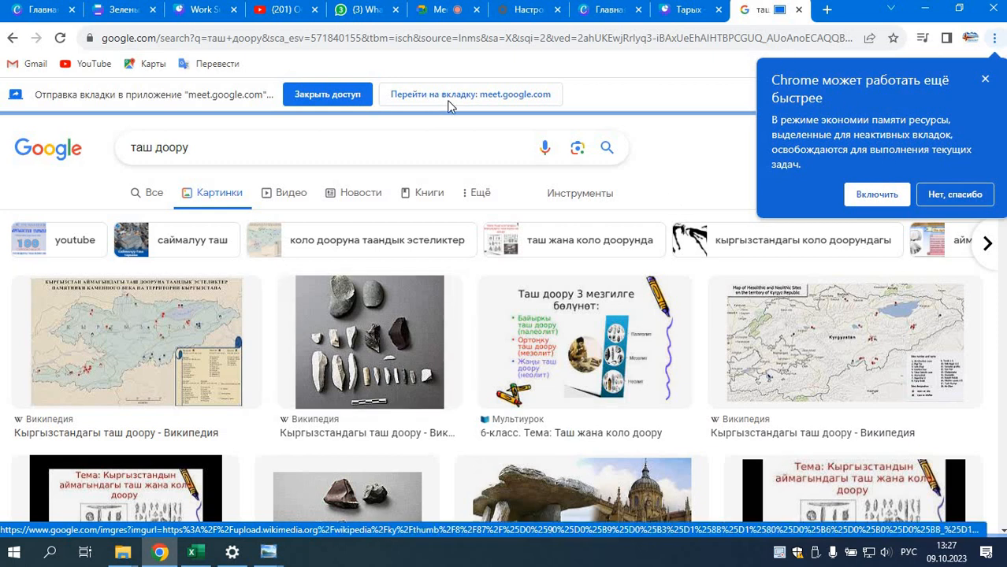
right_click(367, 318)
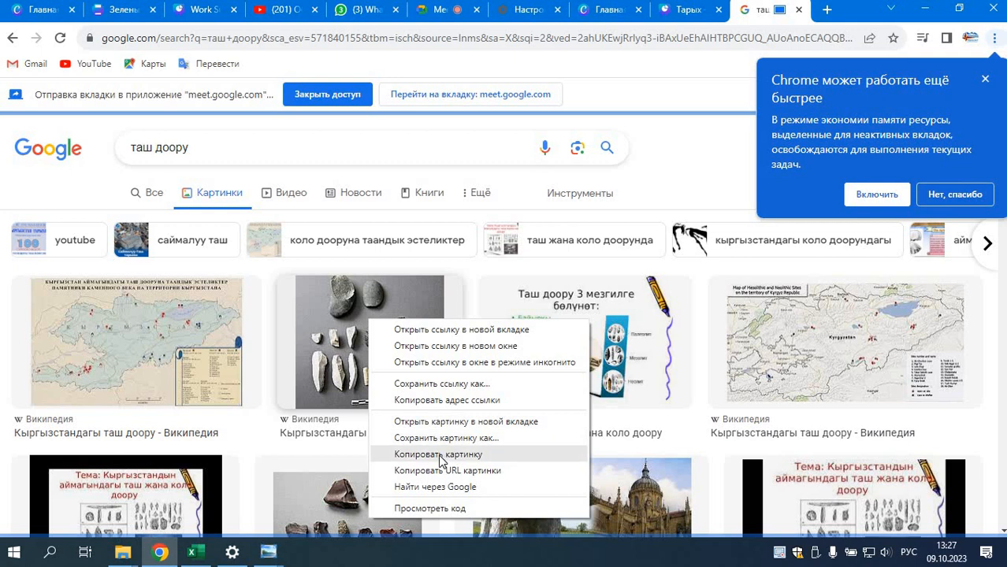
left_click(441, 438)
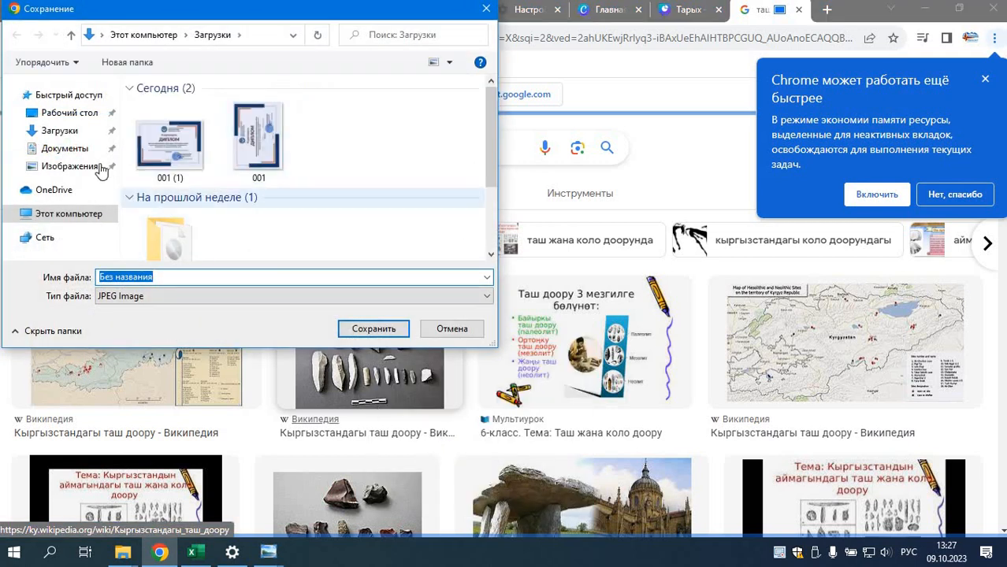
left_click(81, 139)
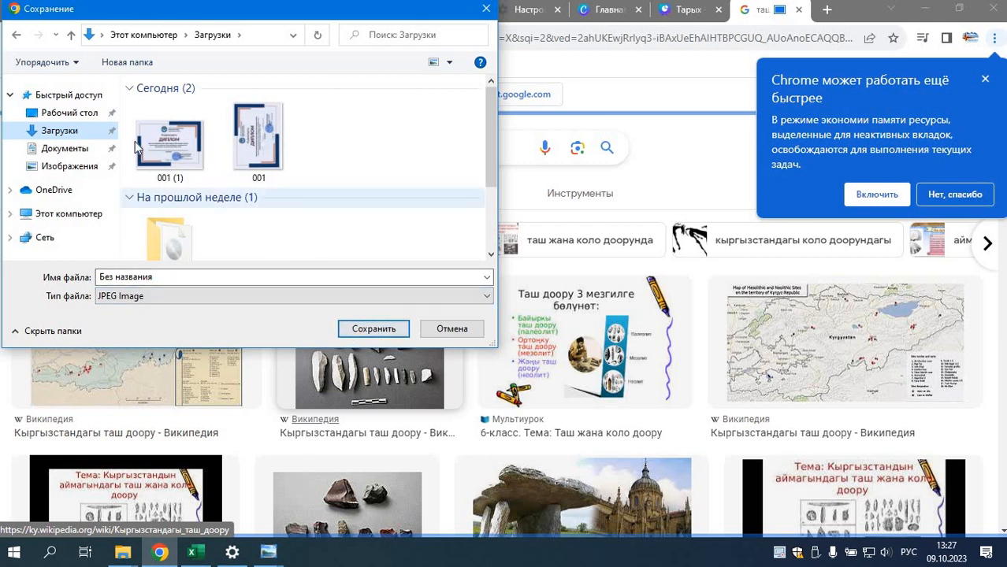
left_click(371, 329)
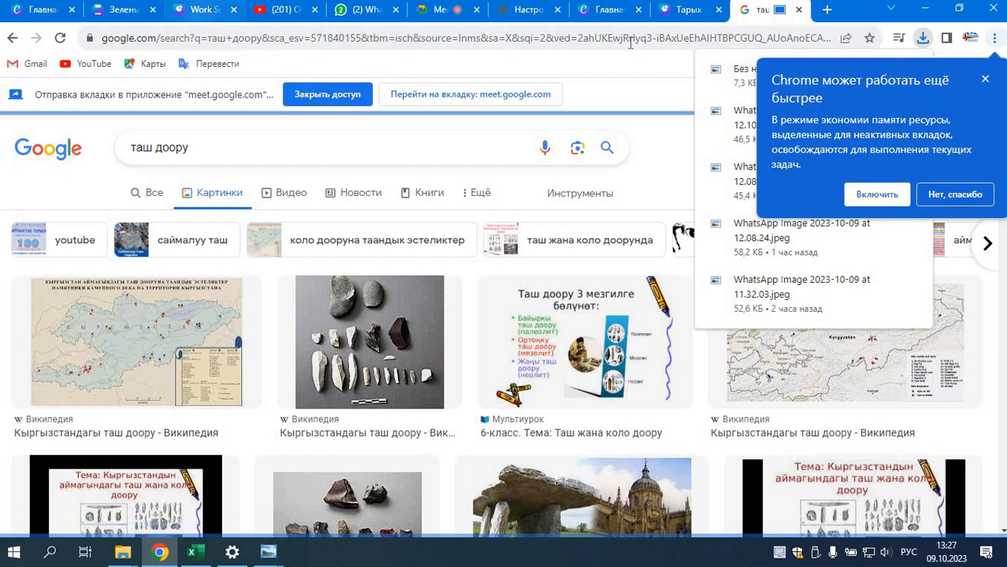
Step: Switch to Google Meet, stop presenting the Google search tab and share the "Тарых — Презентация" tab
left_click(443, 10)
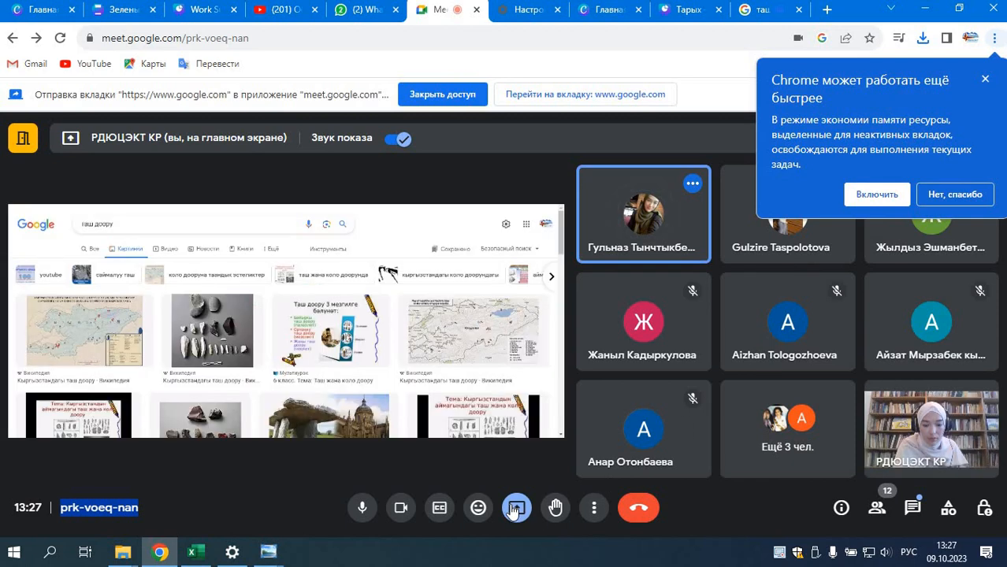
left_click(516, 509)
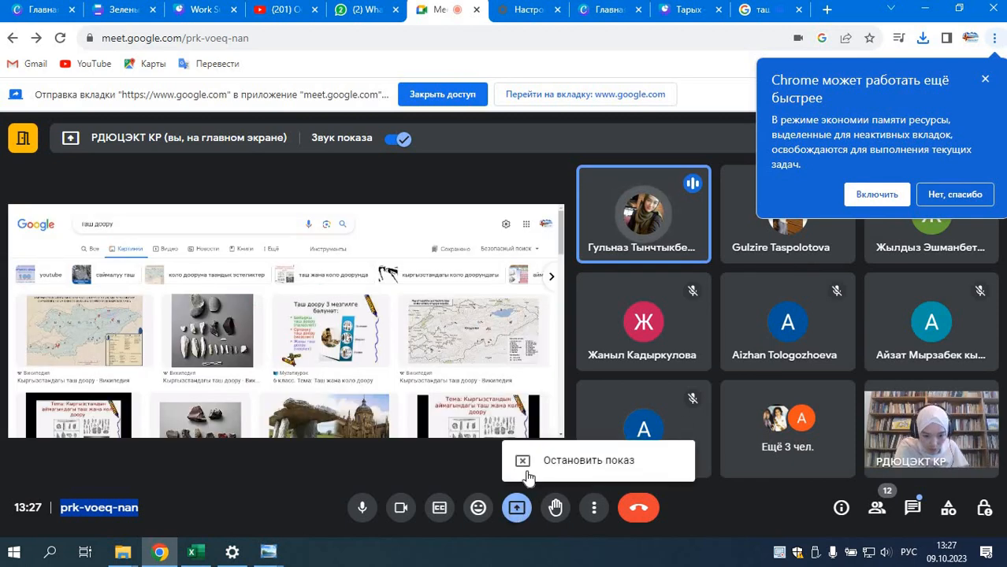
left_click(525, 463)
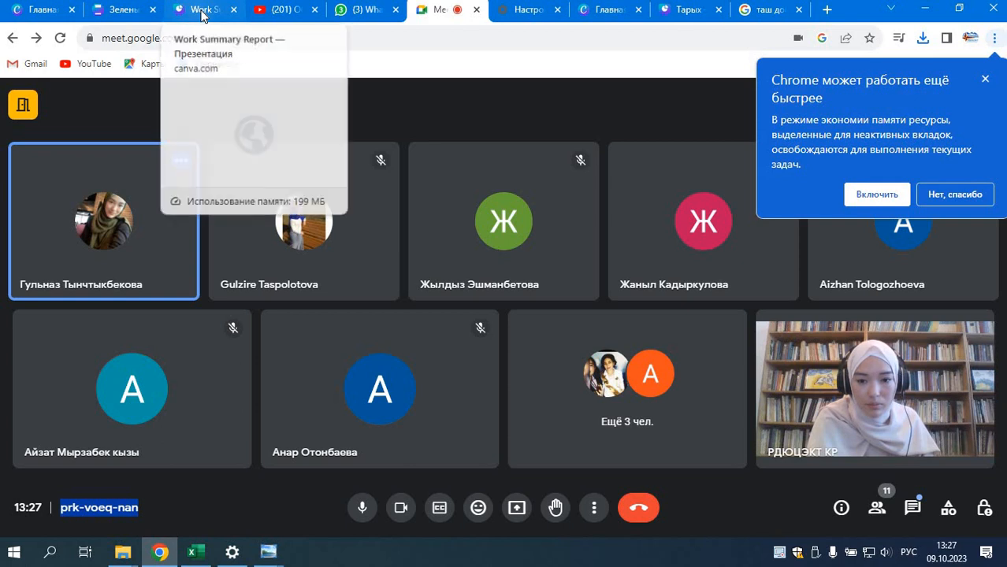
left_click(519, 505)
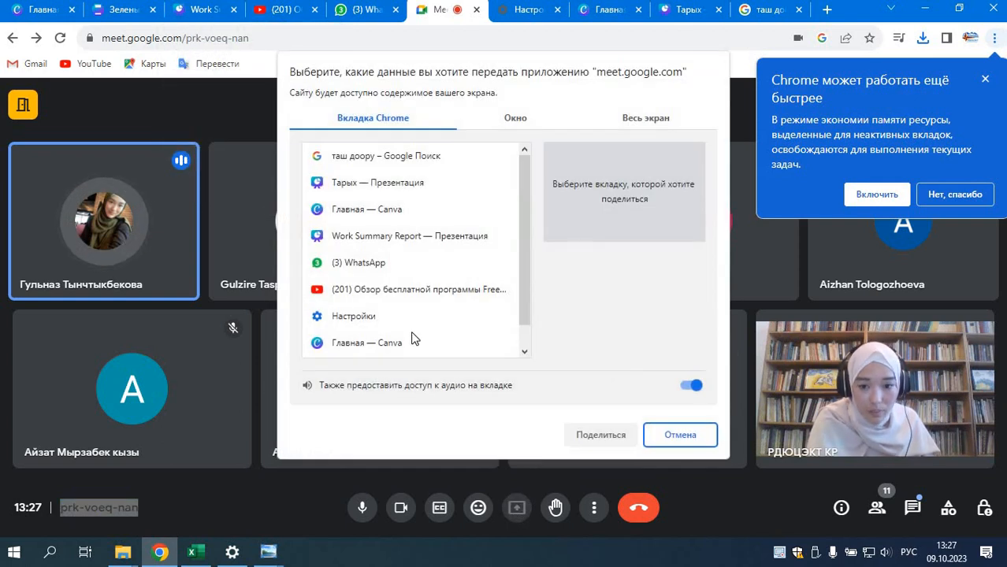
left_click(376, 182)
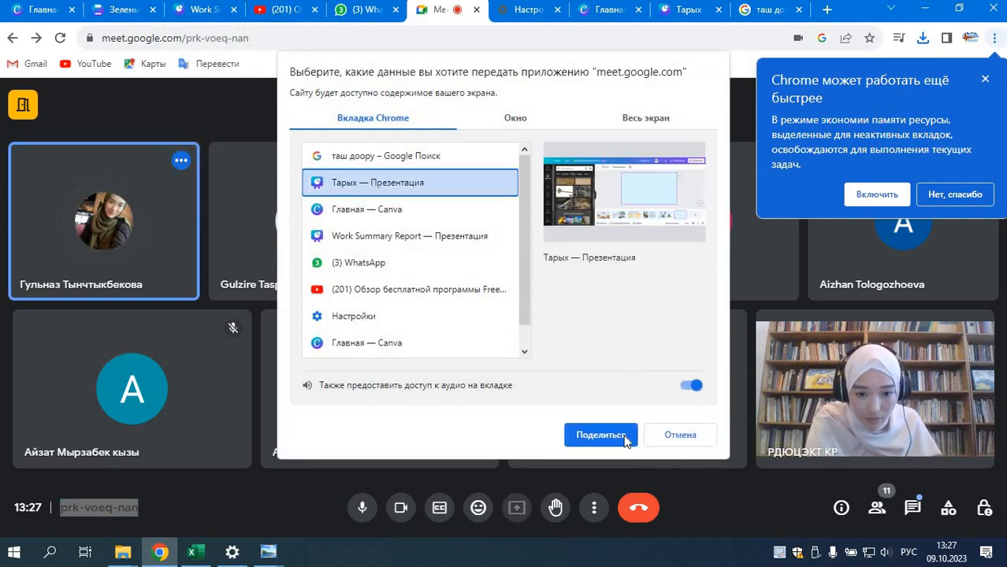
left_click(574, 435)
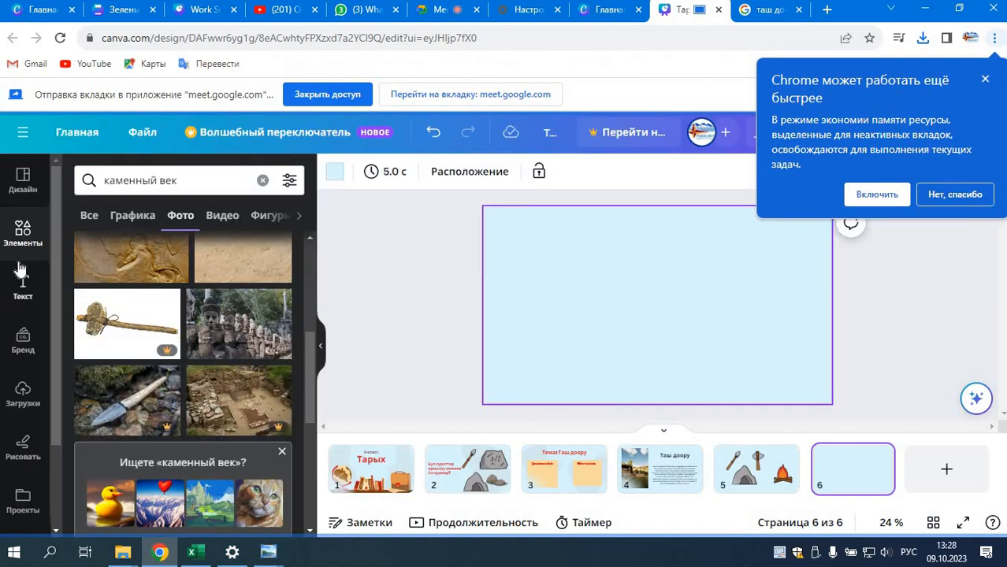
Step: Upload the stone tools image "Без названия" from the Загрузки folder to the Canva uploads
left_click(24, 396)
left_click(203, 219)
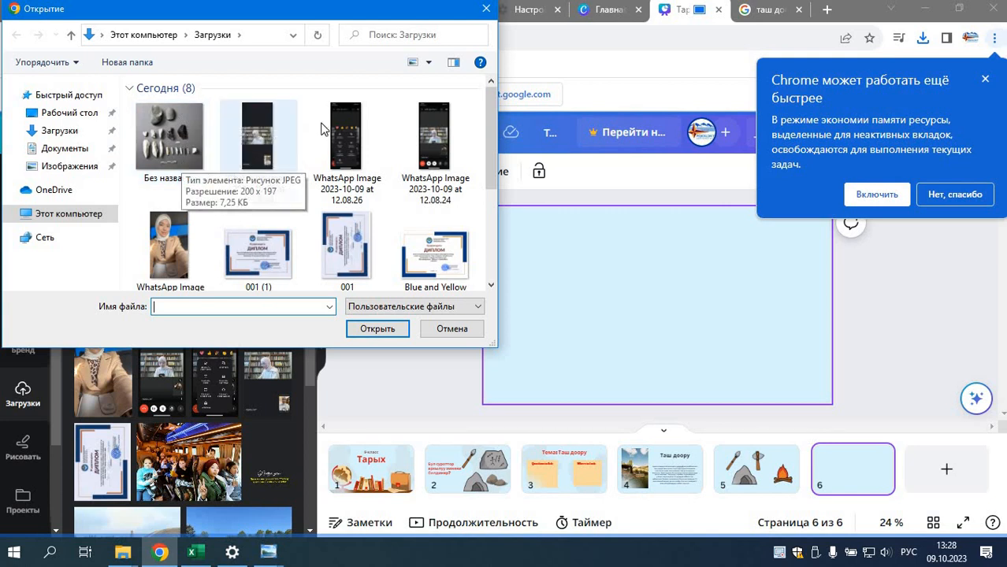
mouse_move(229, 15)
left_mouse_down()
mouse_move(341, 147)
mouse_move(308, 178)
mouse_move(298, 182)
mouse_move(228, 99)
mouse_move(225, 12)
left_mouse_up()
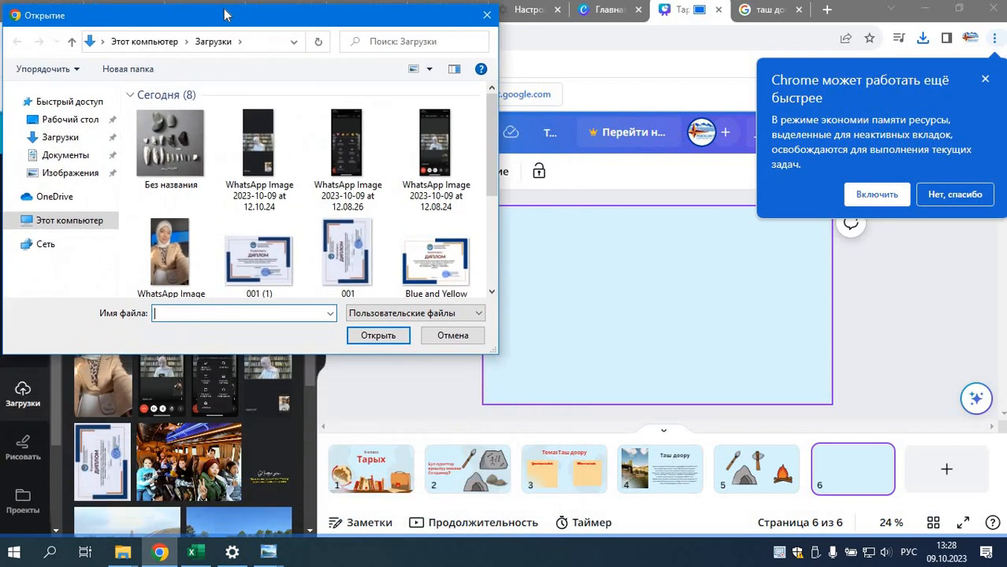
left_click(169, 138)
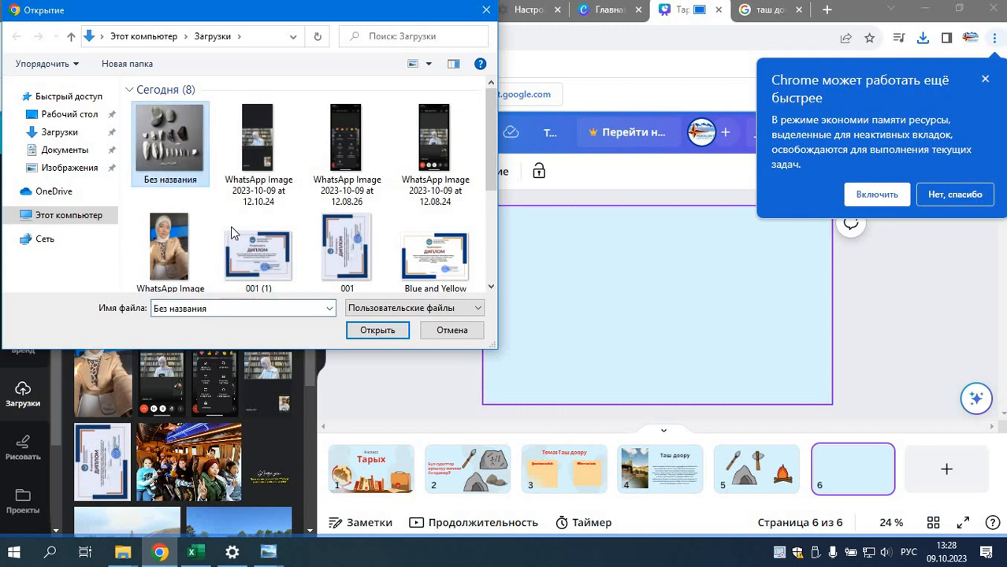
left_click(375, 331)
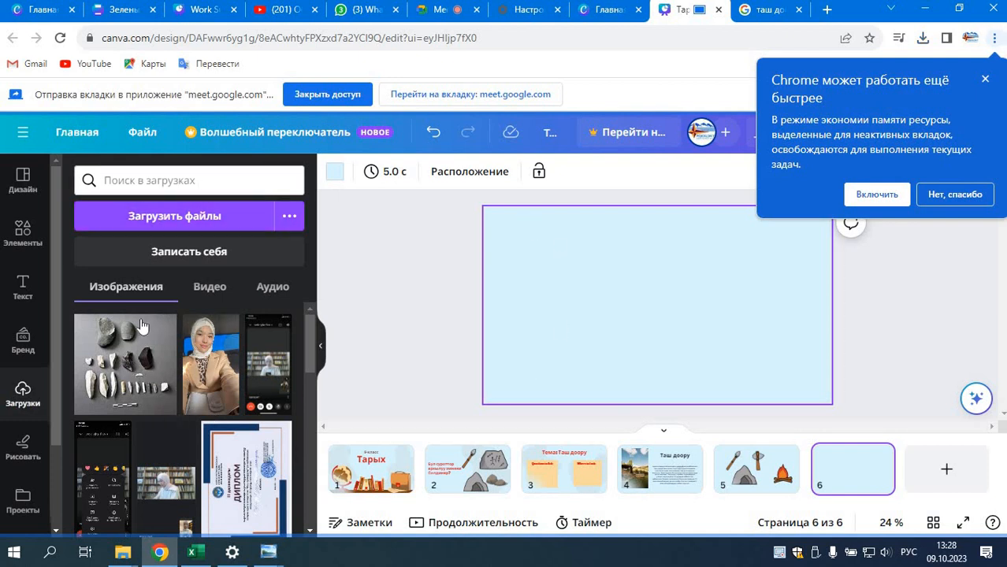
Step: Add the uploaded stone tools photo to page 6, enlarge it and place it in the left half of the slide
left_click(115, 381)
left_click_drag(672, 307, 580, 301)
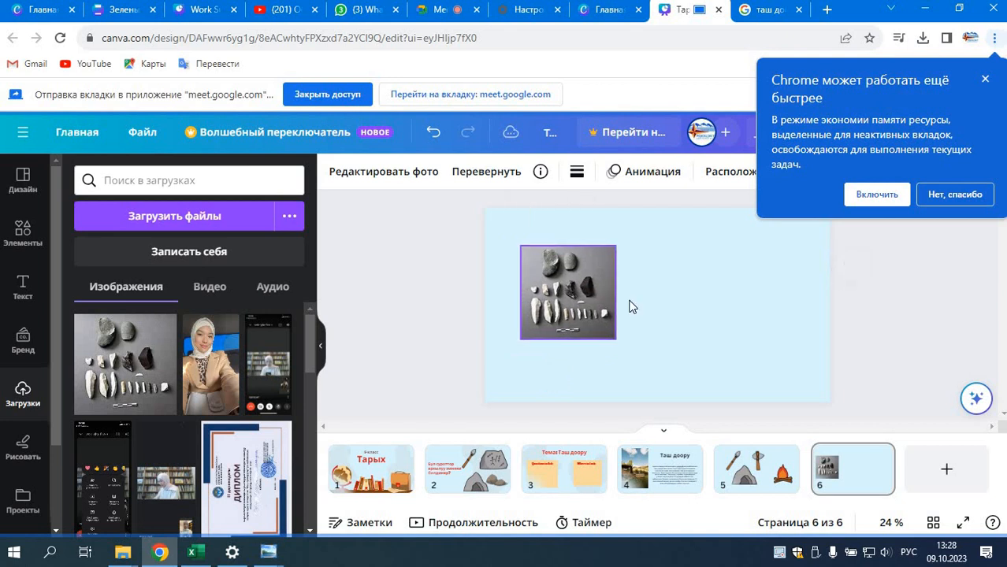
left_click(877, 300)
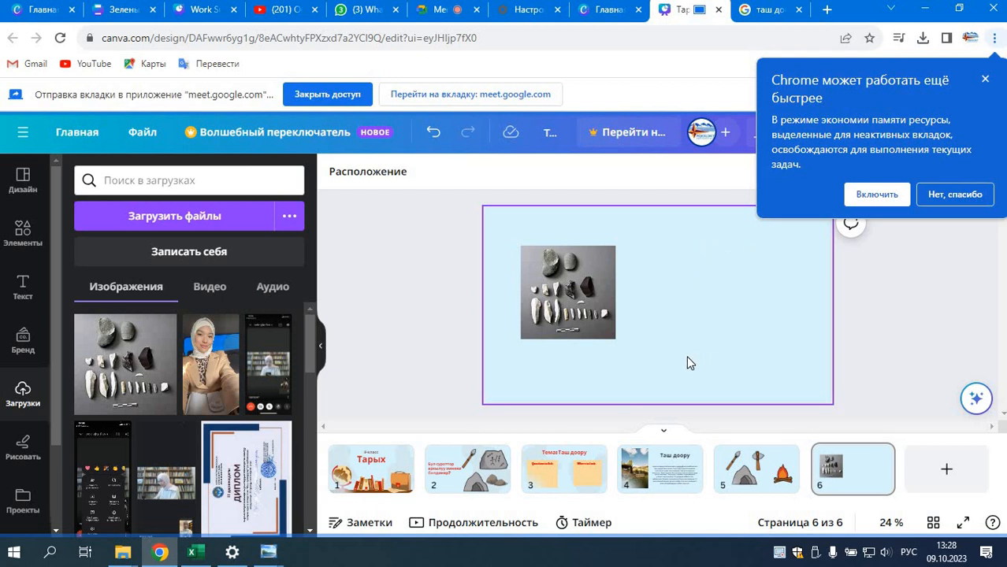
left_click(611, 340)
left_click_drag(617, 342, 642, 382)
left_click_drag(597, 307, 590, 296)
left_click(746, 316)
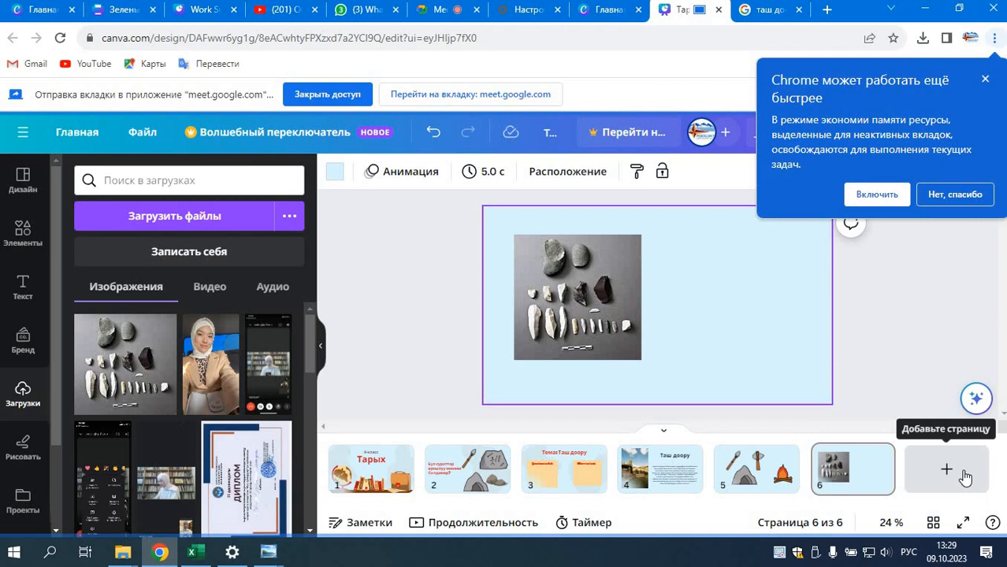
Step: Dismiss the Chrome memory saver notice and reposition the stone tools photo near the middle of page 6
left_click_drag(559, 285, 630, 275)
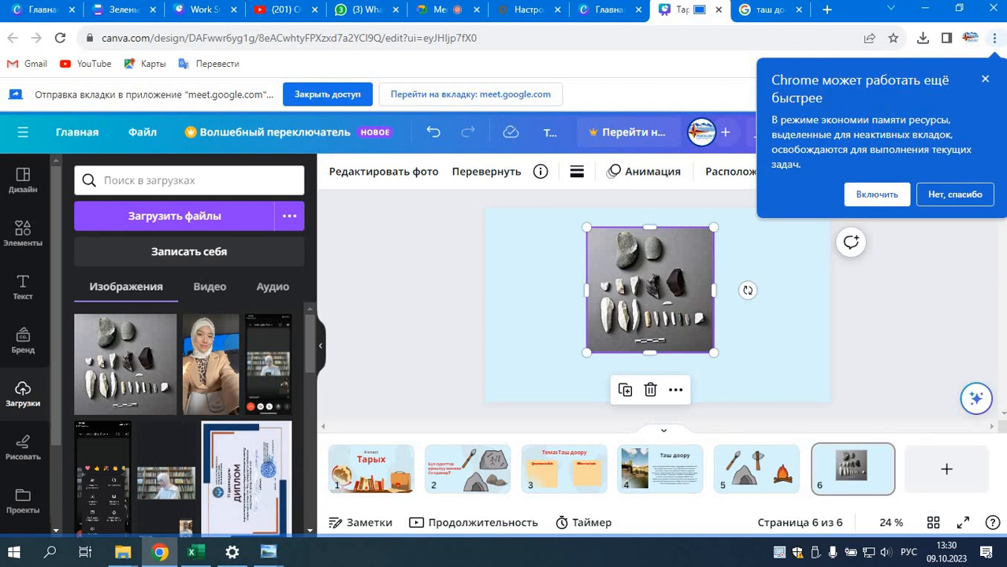
left_click(984, 78)
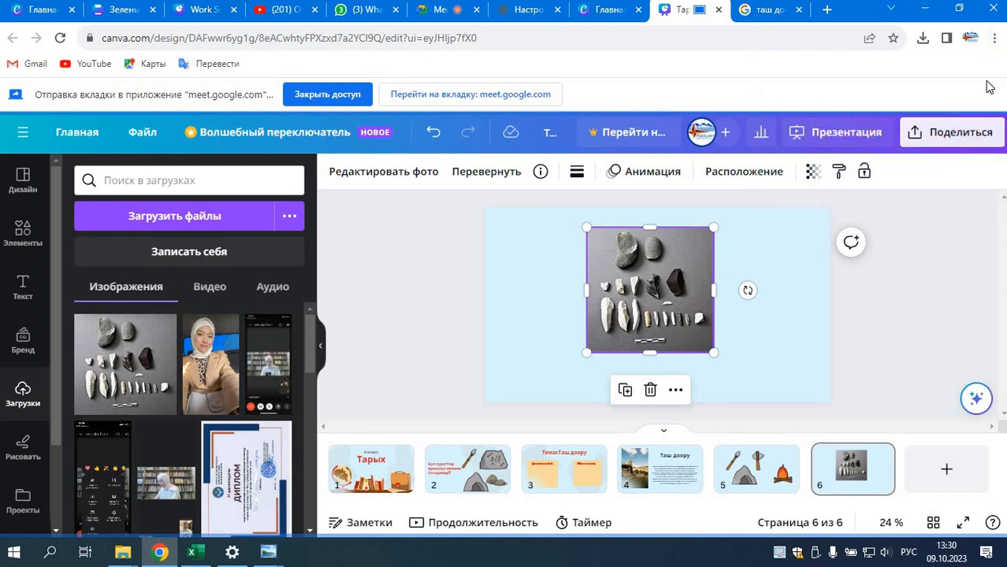
left_click_drag(663, 279, 576, 282)
left_click(958, 260)
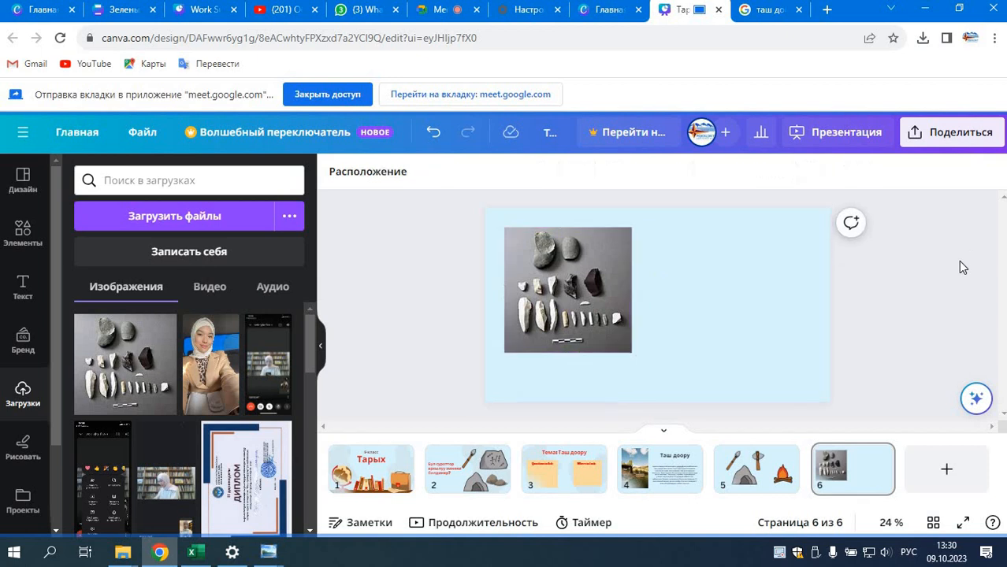
left_click(553, 289)
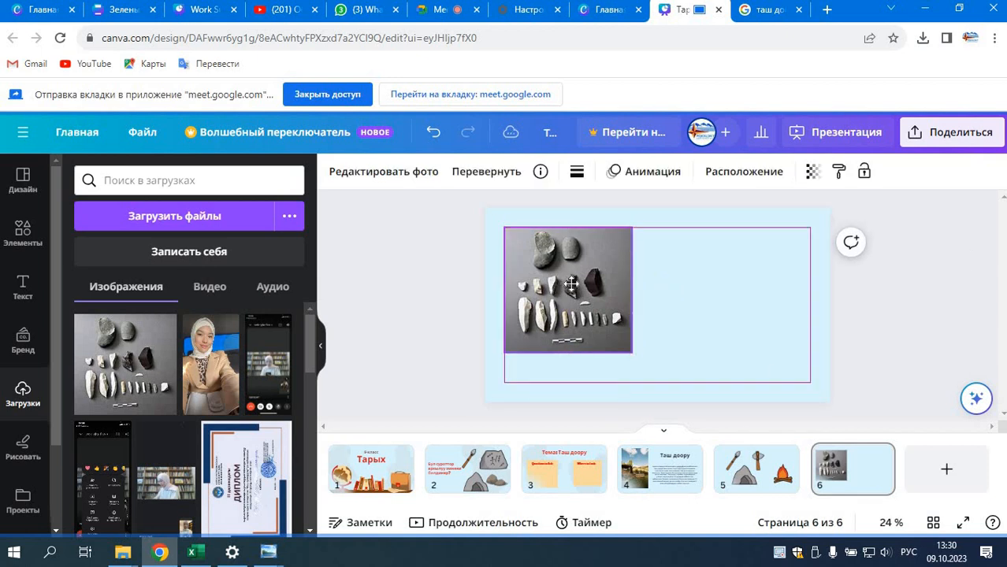
left_click_drag(553, 288, 574, 288)
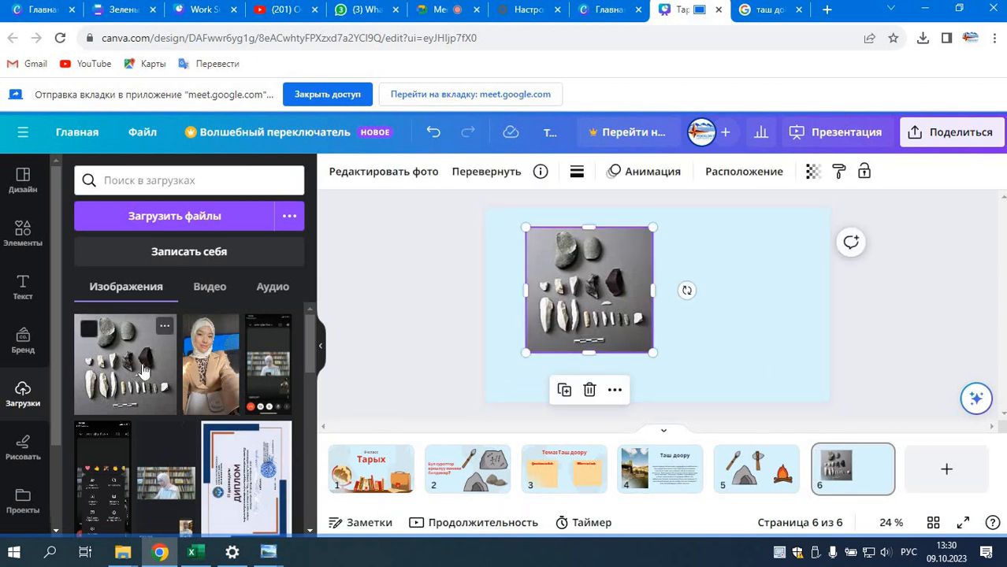
left_click_drag(608, 290, 668, 295)
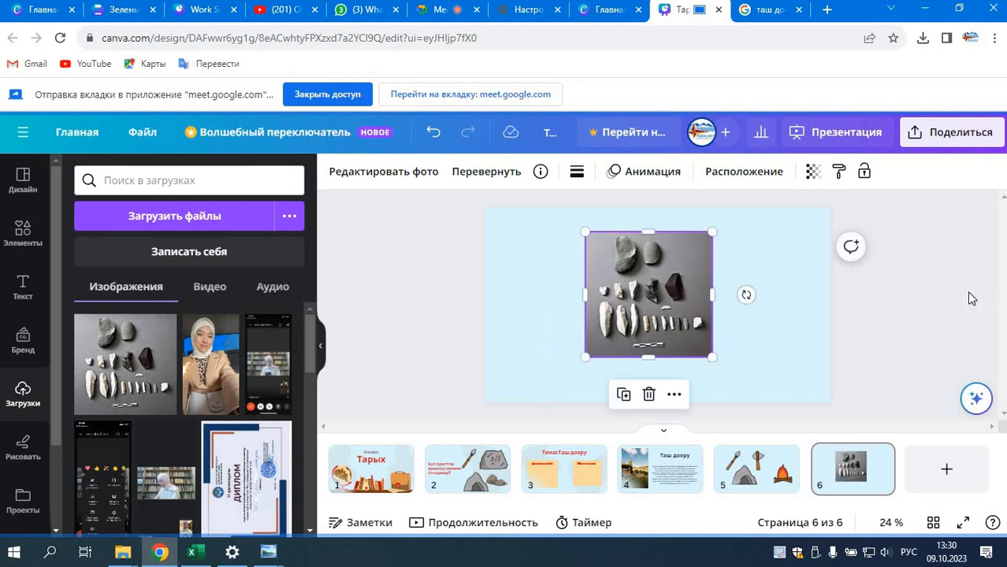
left_click(967, 291)
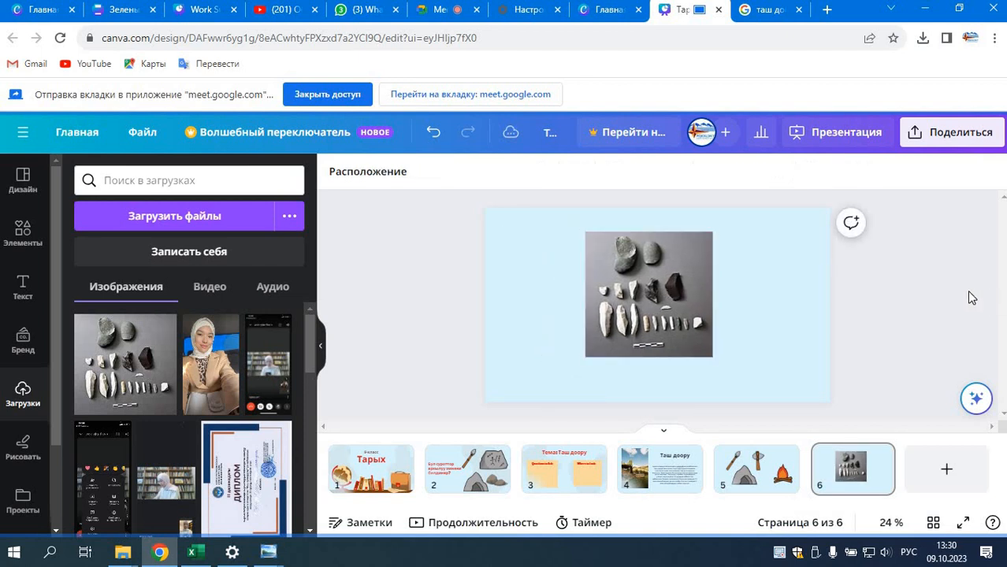
Step: Add a seventh page, insert the uploaded 23.5-second video on it and pause its playback
left_click(947, 471)
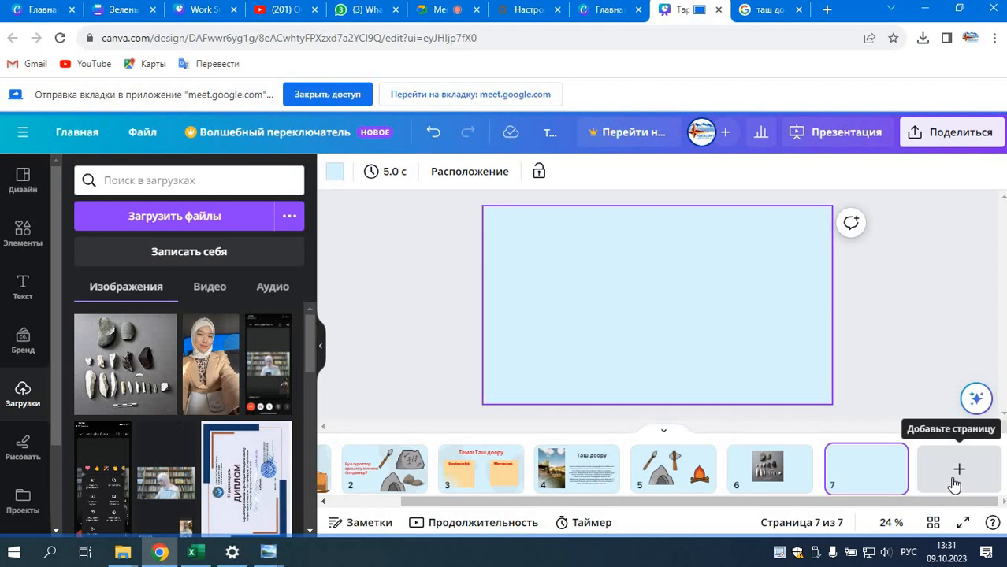
left_click(207, 288)
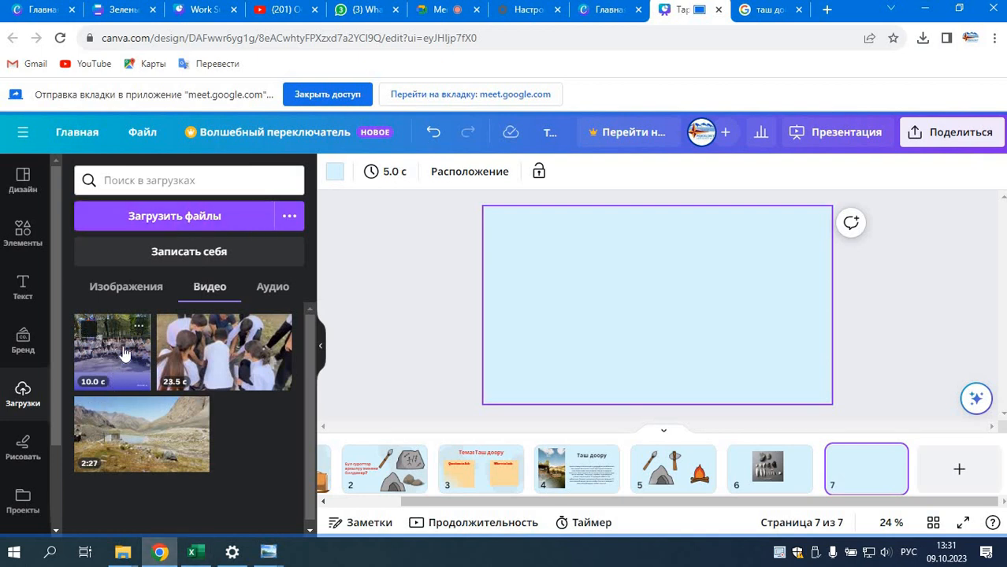
left_click(222, 359)
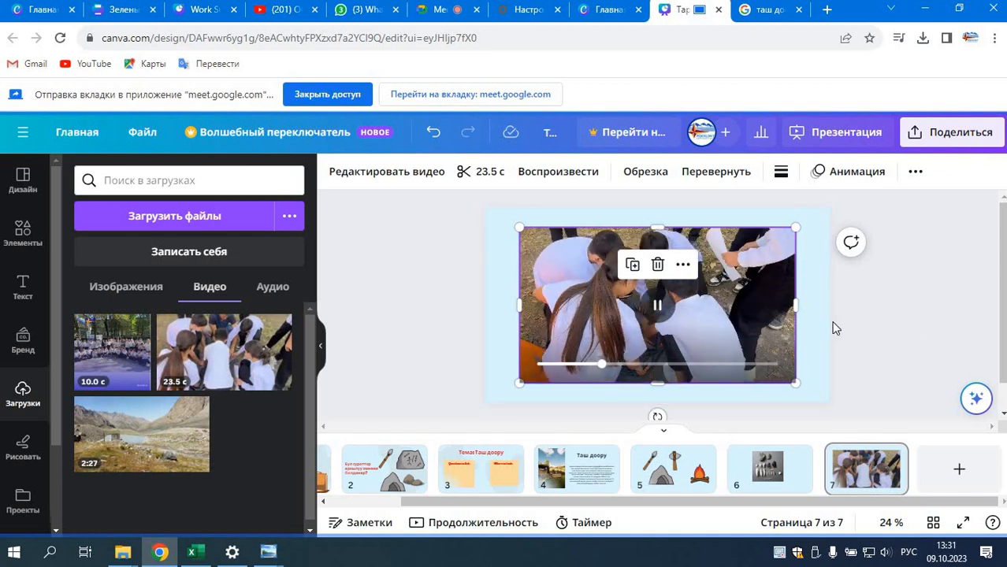
left_click(658, 309)
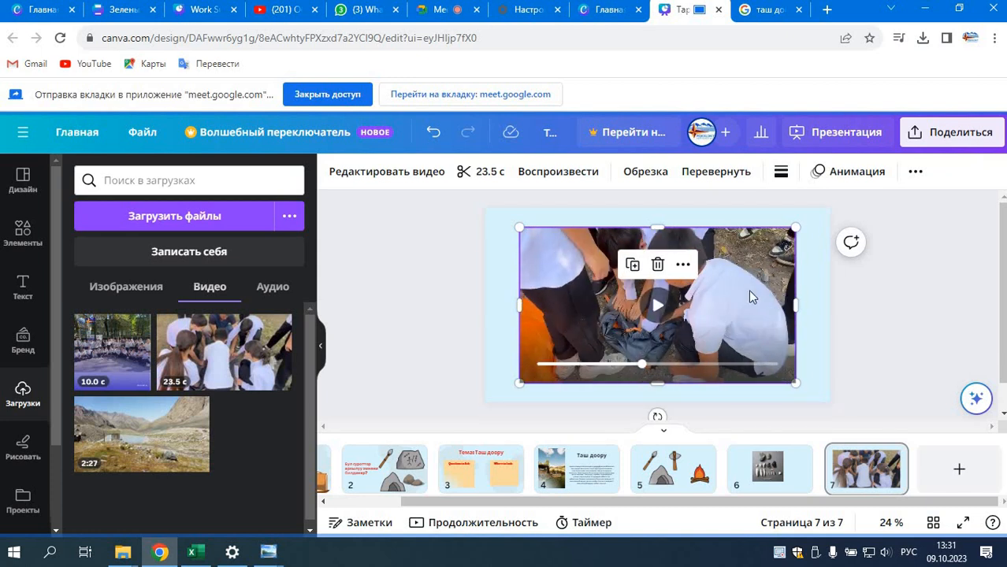
Step: Shrink the video on page 7 and place it near the middle of the slide
left_click_drag(768, 310, 767, 305)
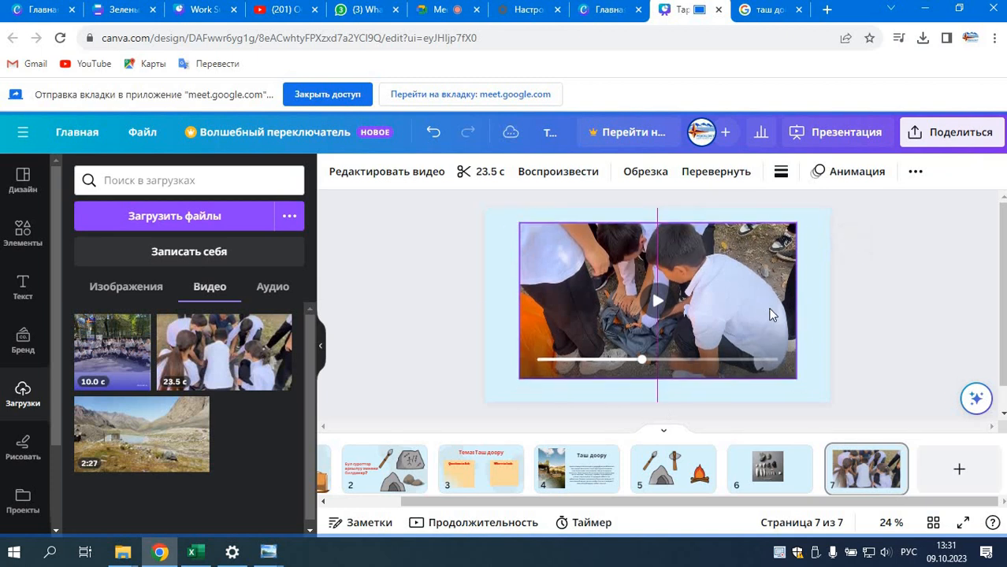
left_click_drag(798, 379, 715, 362)
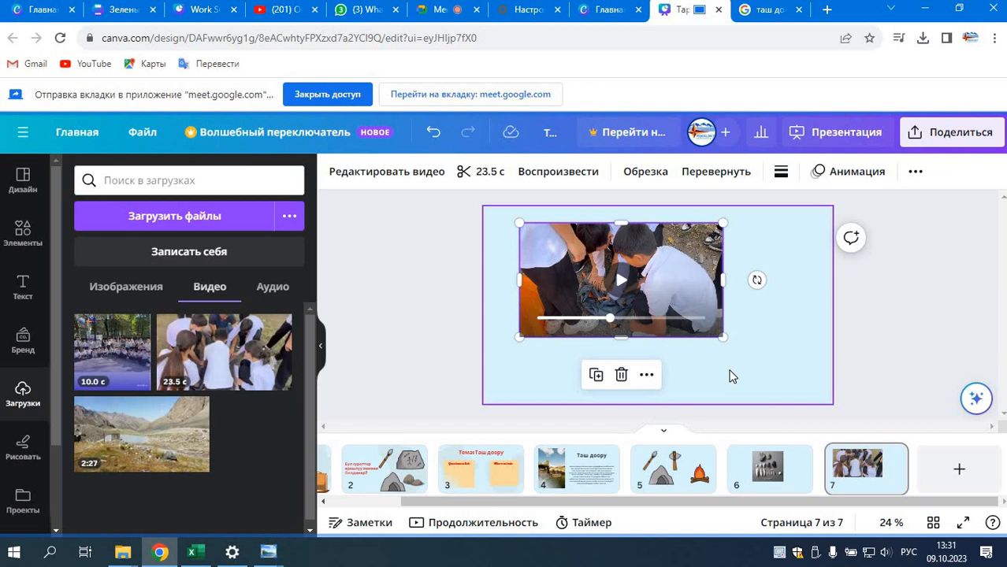
left_click(811, 319)
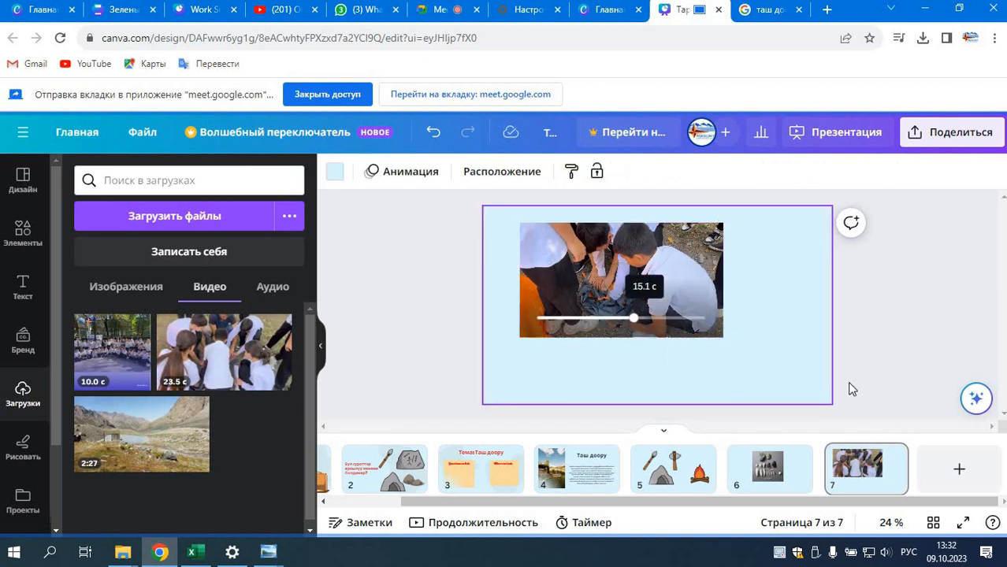
left_click_drag(699, 288, 724, 314)
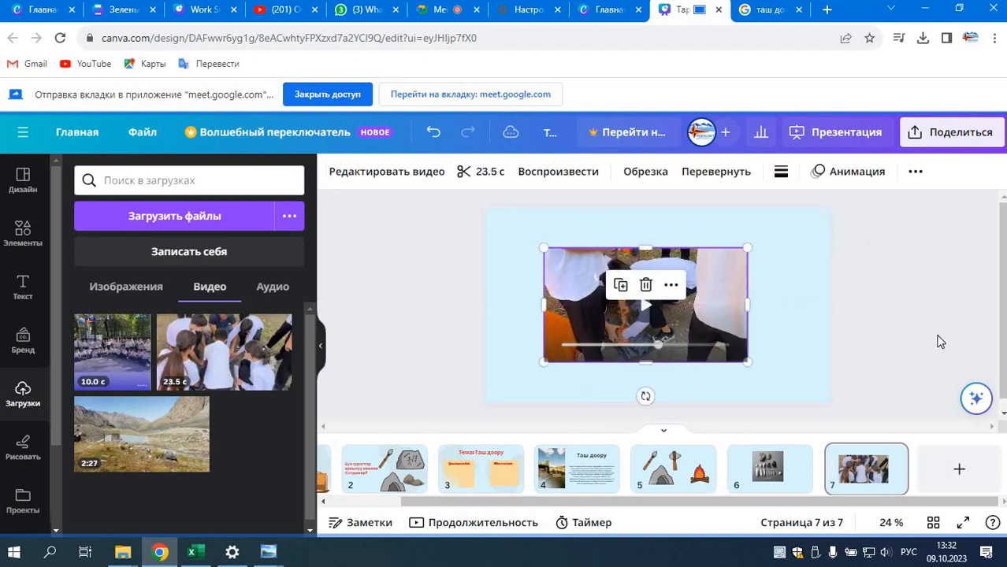
left_click(919, 346)
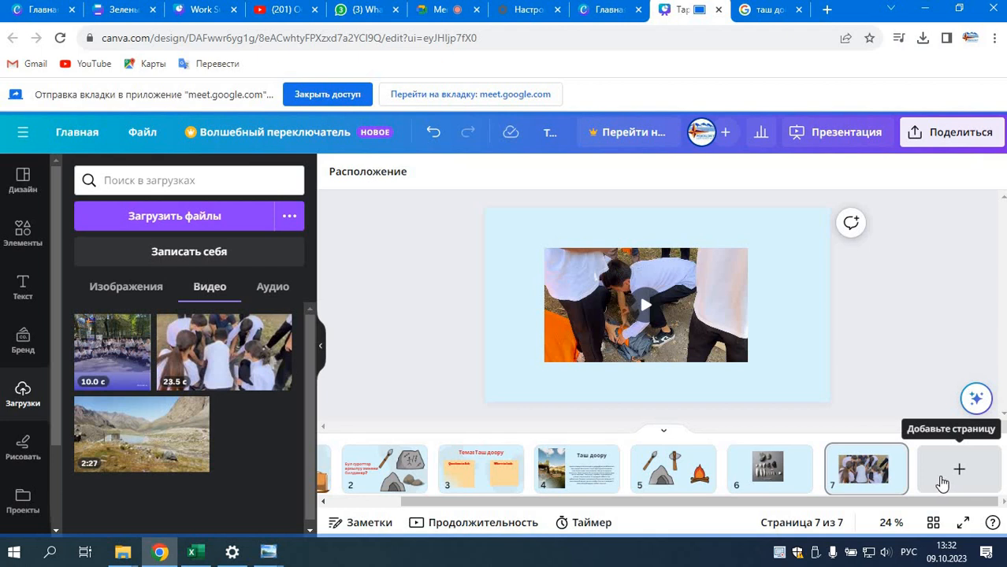
Step: Add an eighth page and replace the "каменный век" elements search with a search for "дом"
left_click(941, 483)
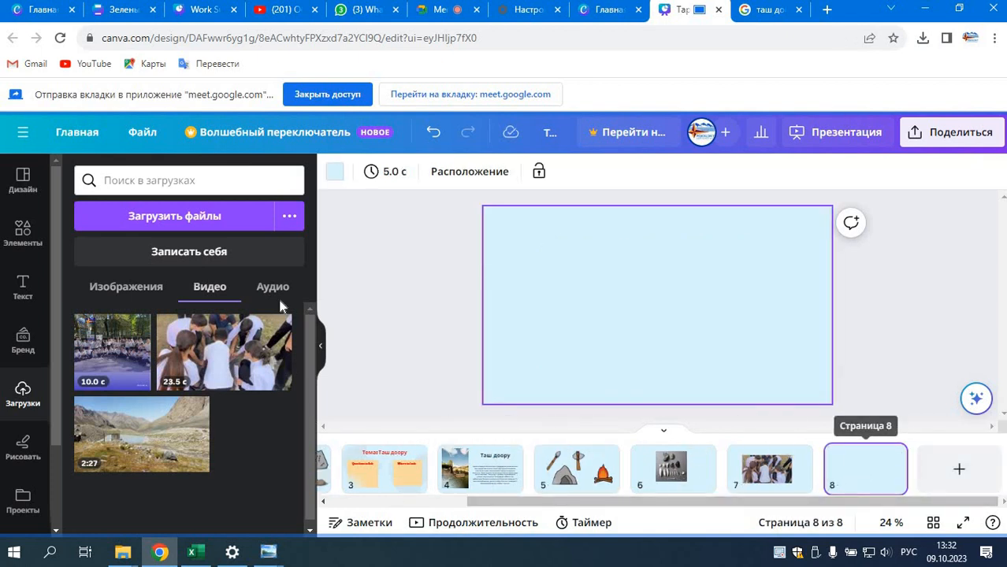
left_click(23, 230)
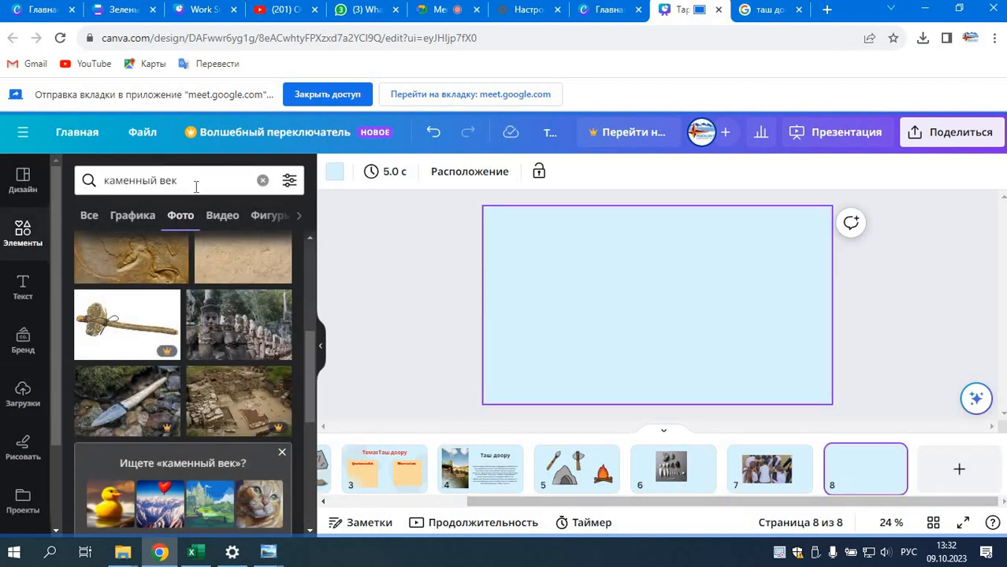
left_click(262, 180)
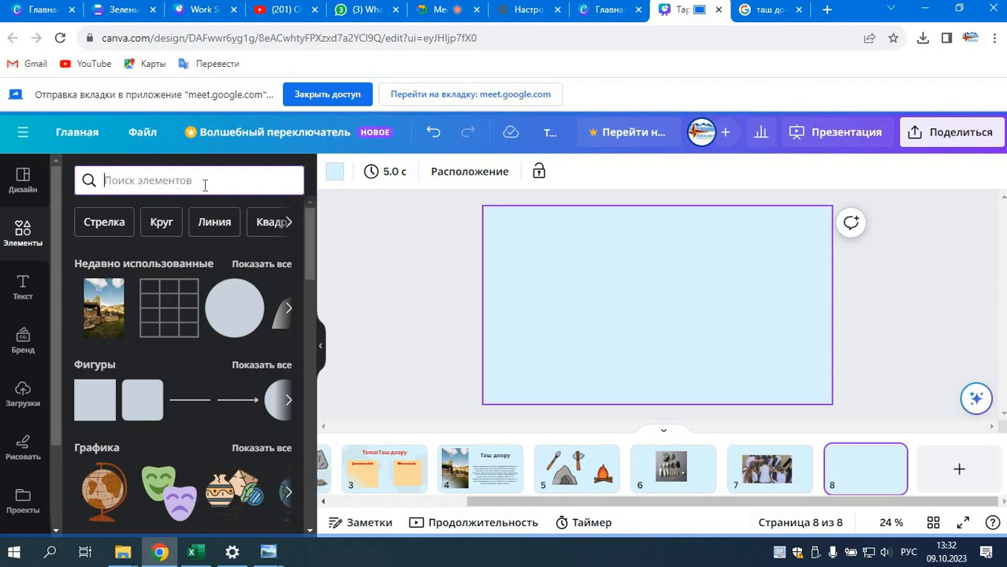
type("уа")
key("BackSpace")
key("BackSpace")
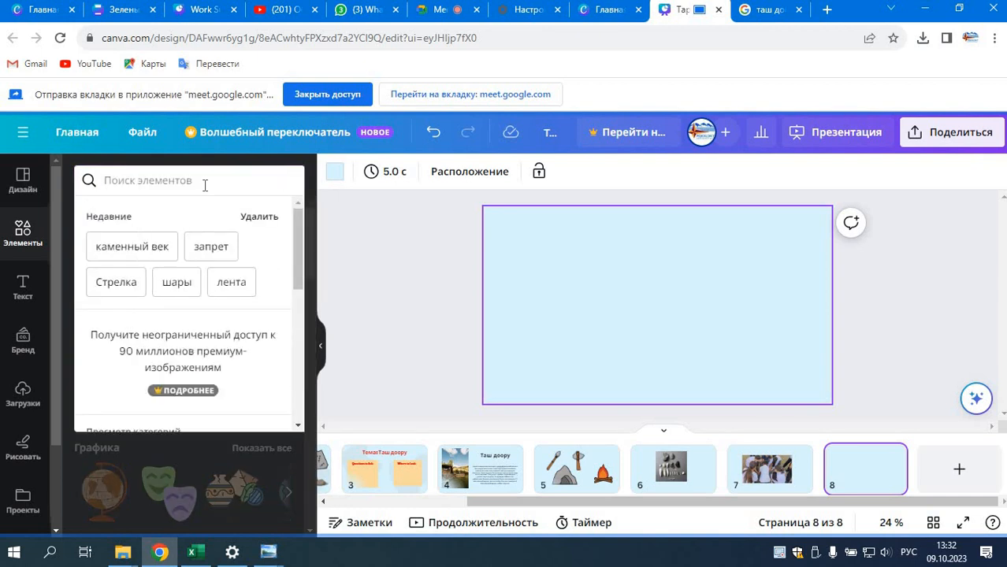
type("дом")
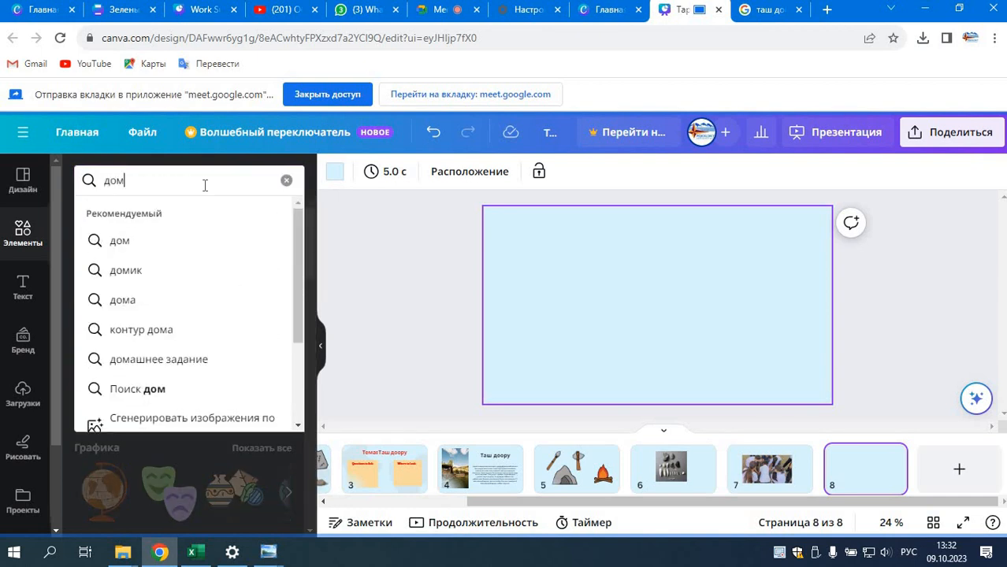
key("Return")
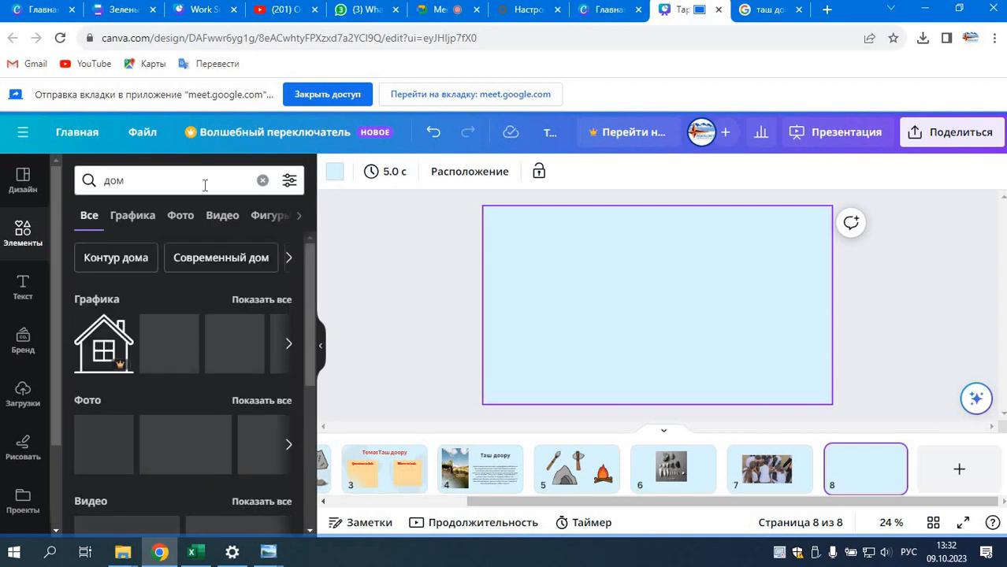
Step: Show all graphics for "дом" and place the solid house icon with a chimney on page 8
left_click(272, 300)
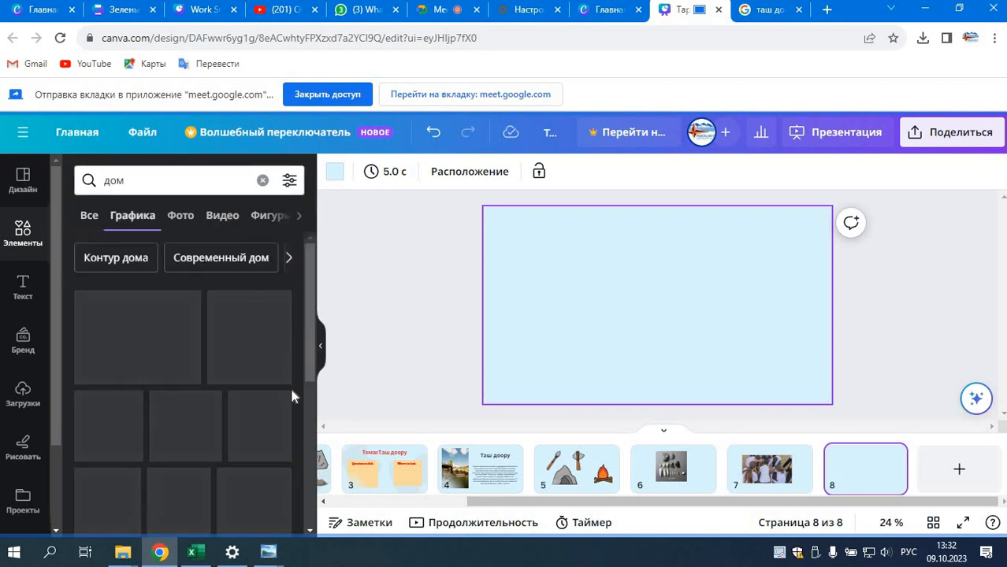
scroll(220, 425, "down", 1)
left_click_drag(110, 404, 654, 371)
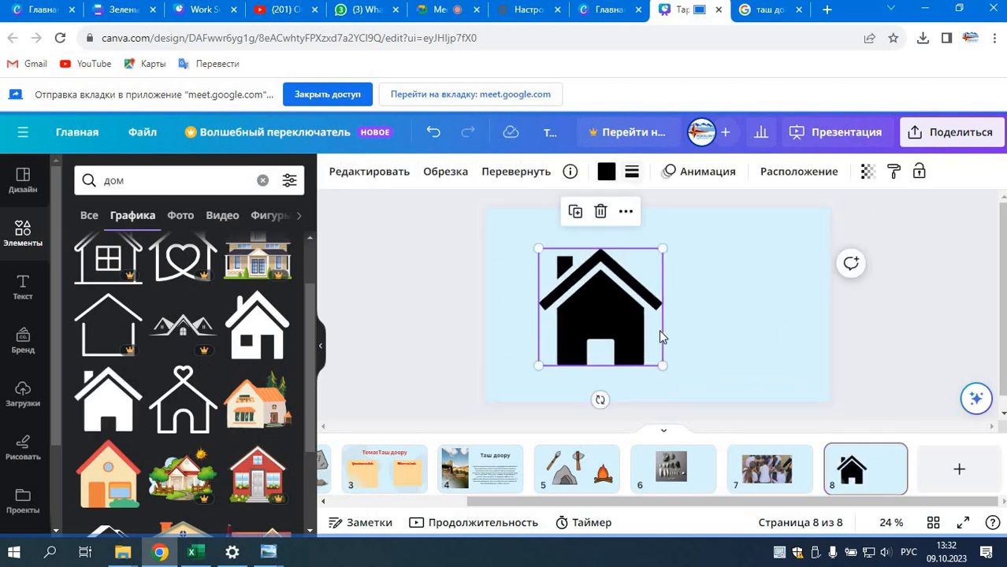
left_click(773, 320)
Step: Recolour the house icon on page 8 to the bright cyan-blue from the default solid colours
left_click(590, 323)
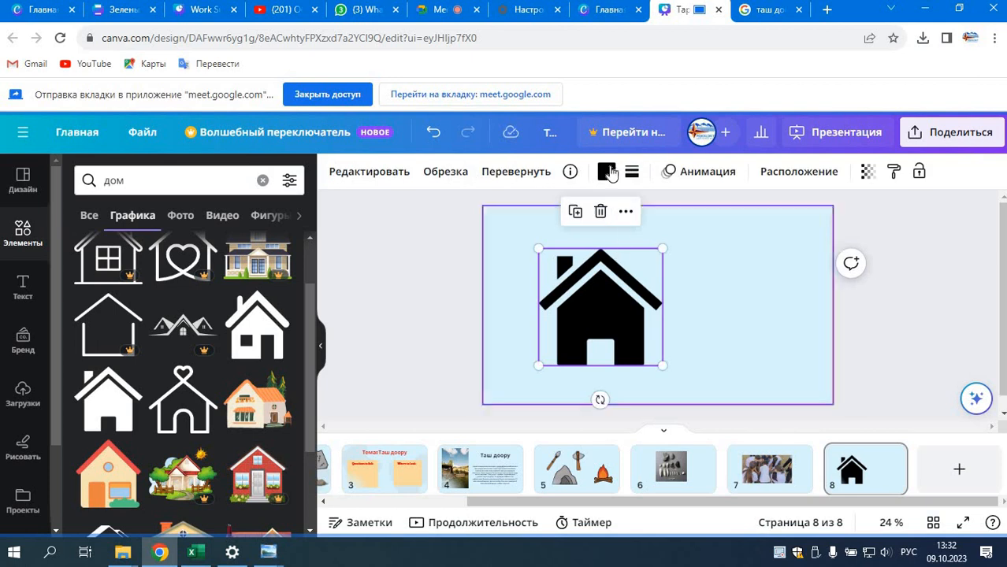
left_click(605, 170)
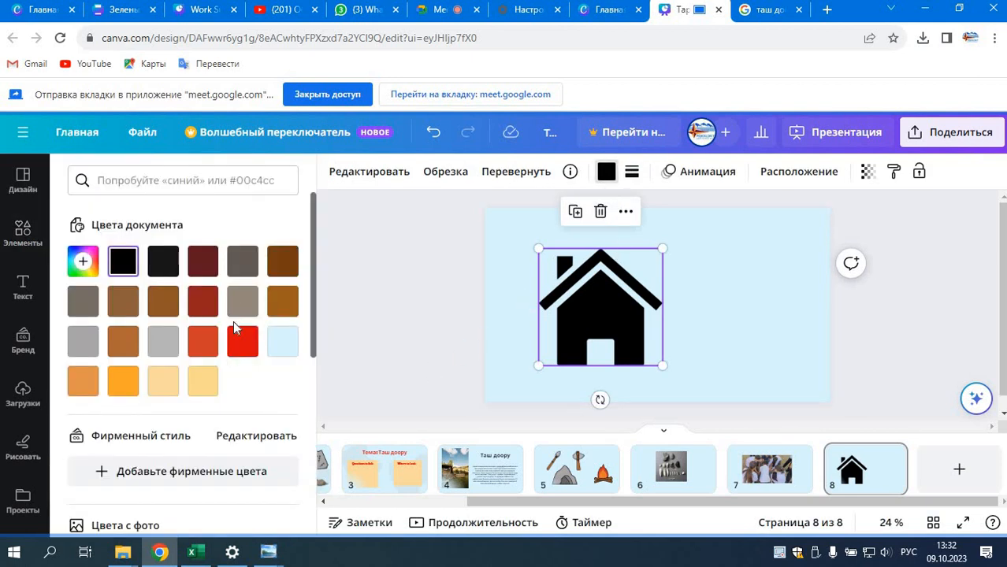
scroll(200, 457, "down", 4)
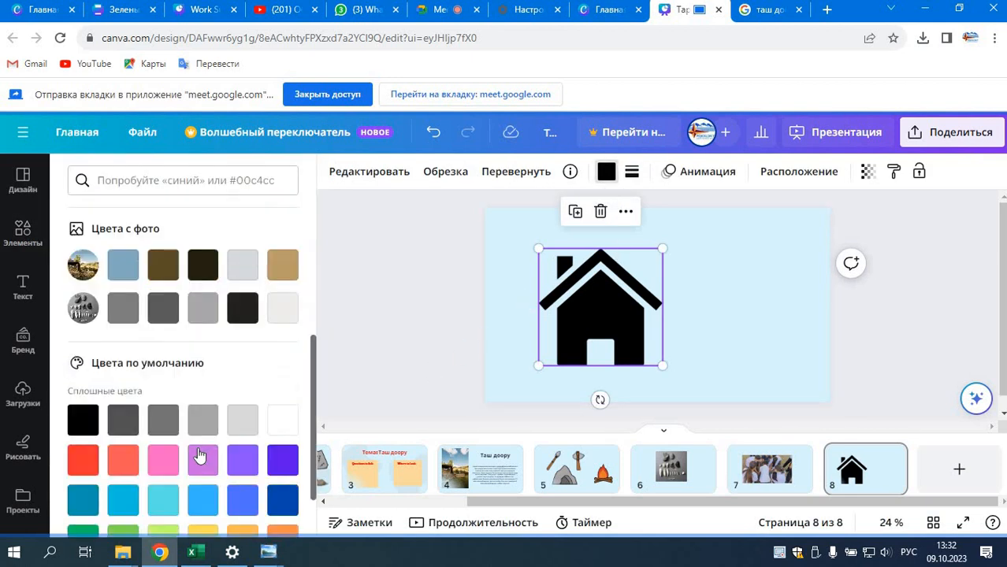
left_click(123, 500)
scroll(274, 453, "down", 3)
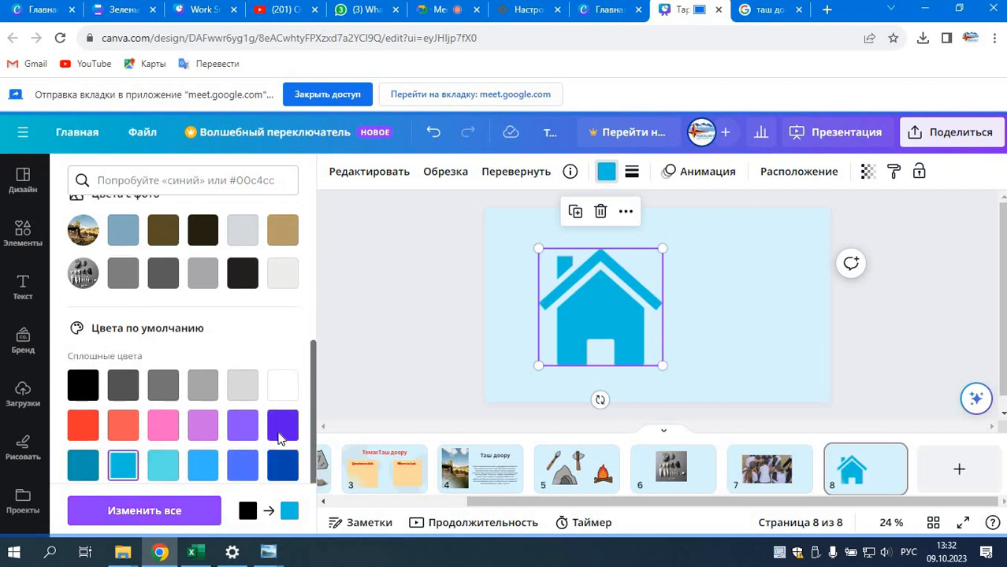
Step: Recolour the house icon on page 8 to orange from the default solid colours
left_click(283, 409)
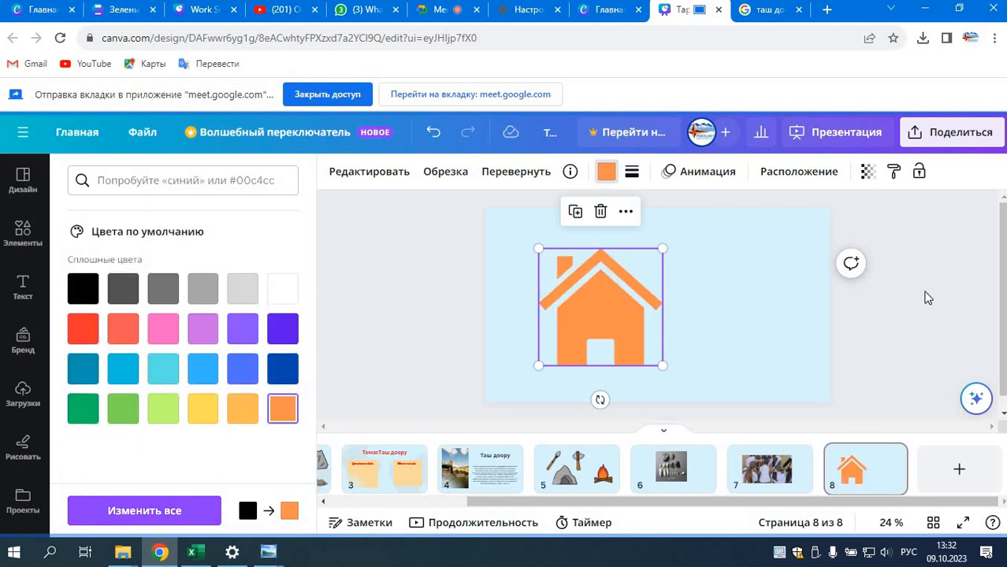
left_click(937, 289)
Step: Add a heading reading "уй иши" to page 8 and move it above and to the right of the house icon
left_click(24, 289)
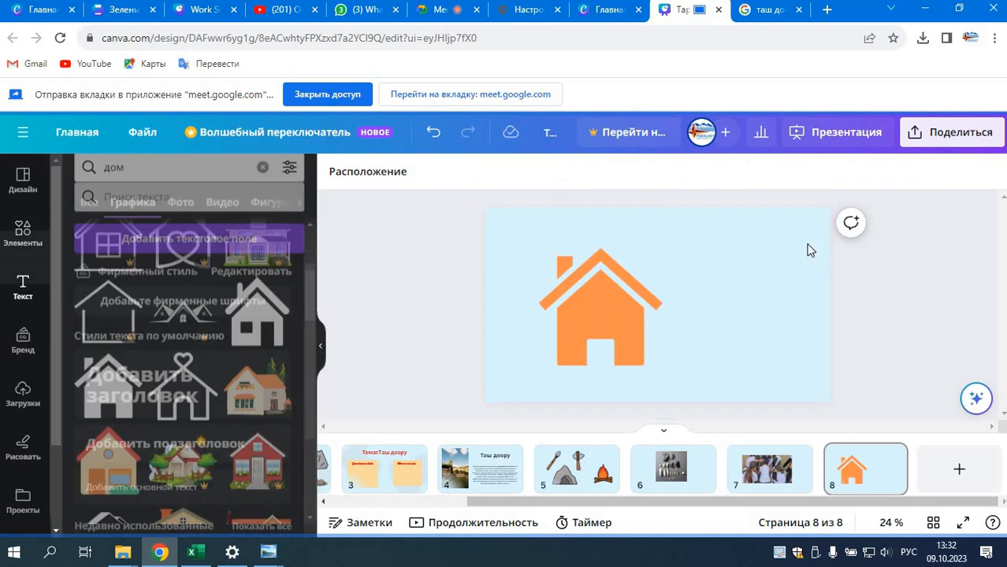
left_click(244, 374)
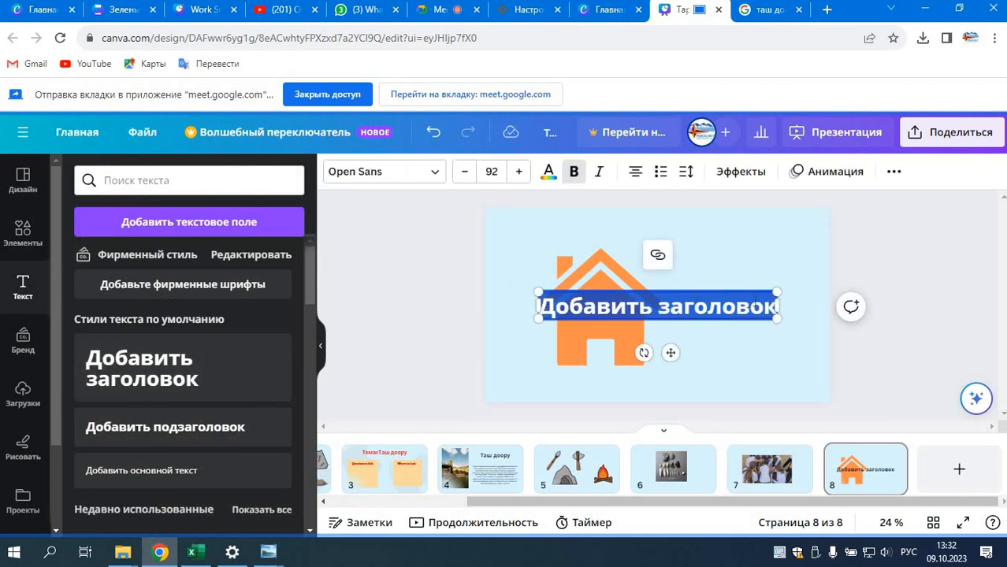
type("уй иши")
left_click_drag(671, 353, 742, 277)
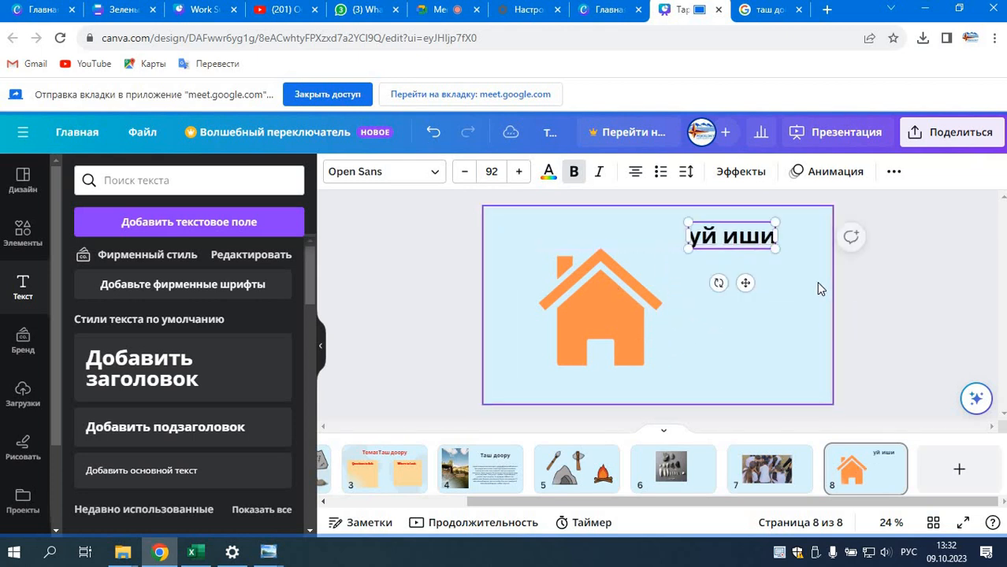
left_click(818, 285)
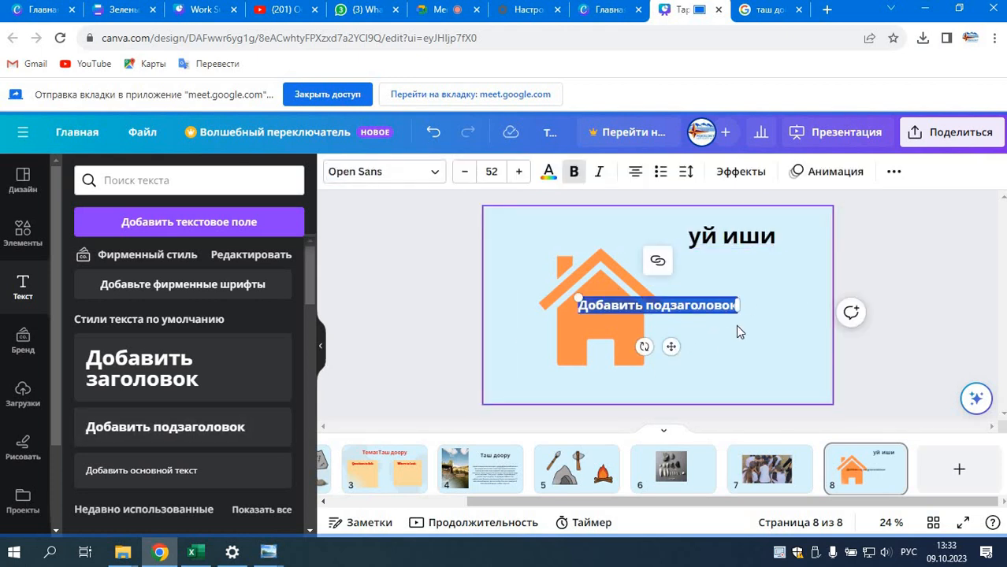
Step: Add the subheading "12-бет, крассворд тузуу" beside the house on page 8 and lower the "уй иши" heading to sit closer above it
type("12")
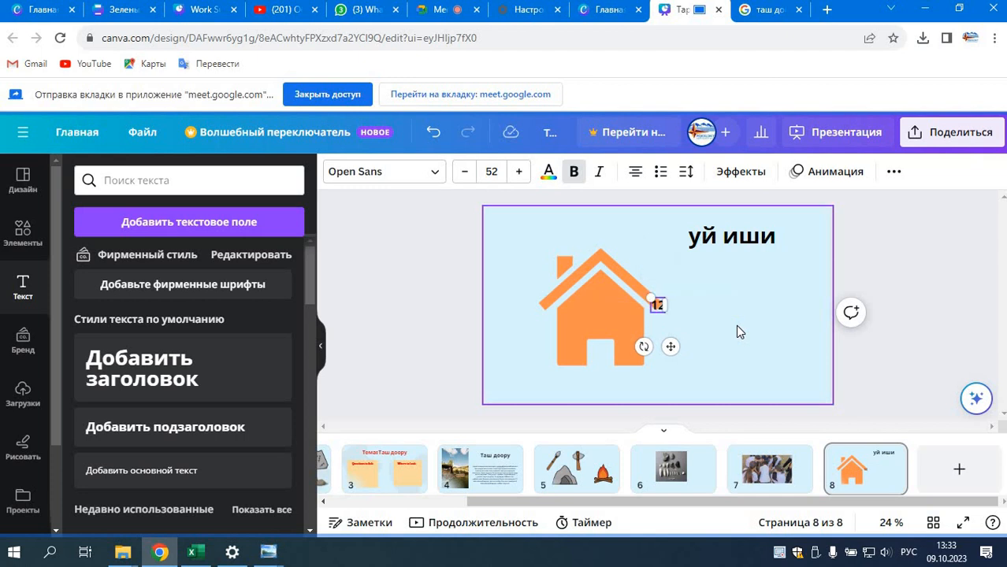
type("-бет")
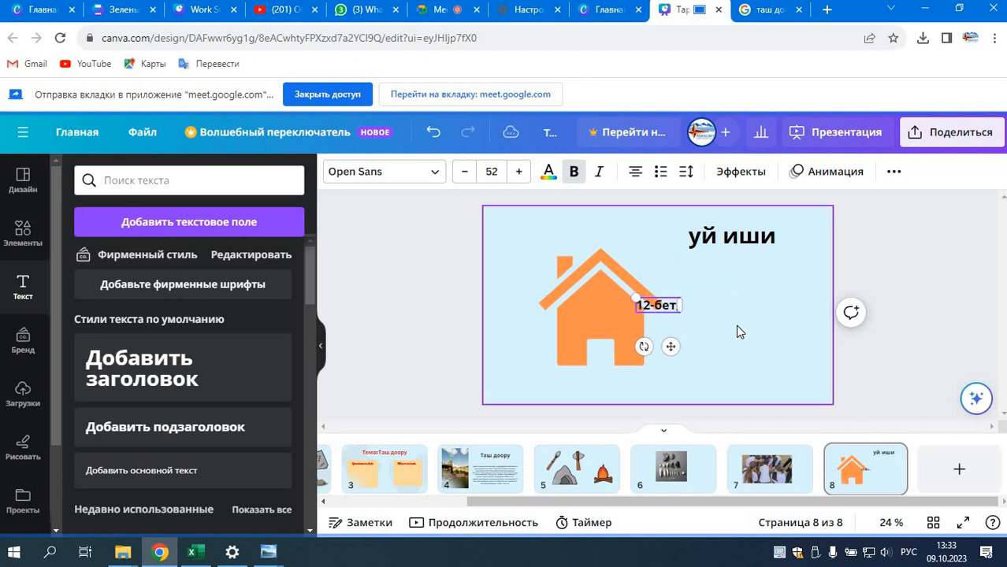
type(", крассво")
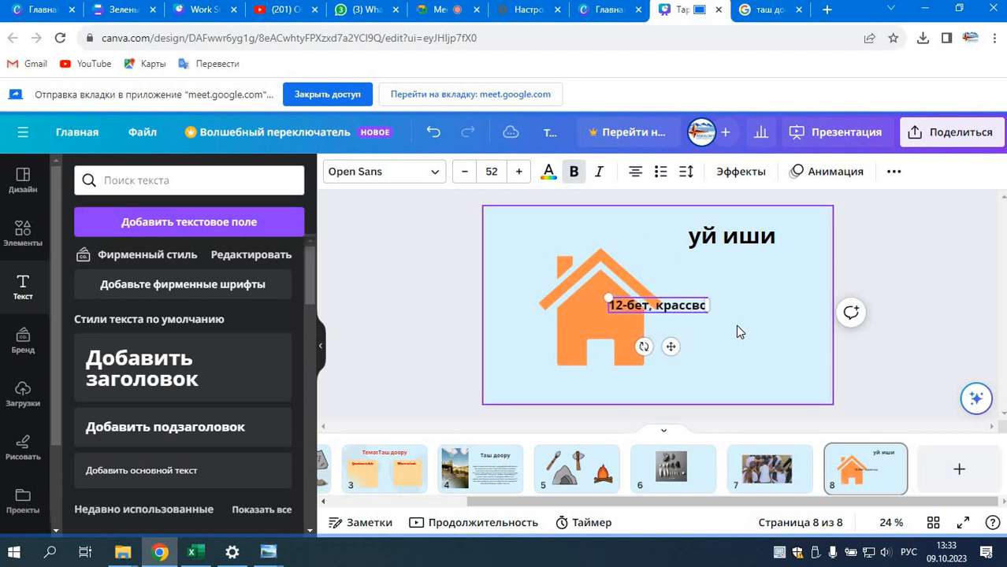
type("рд тузу")
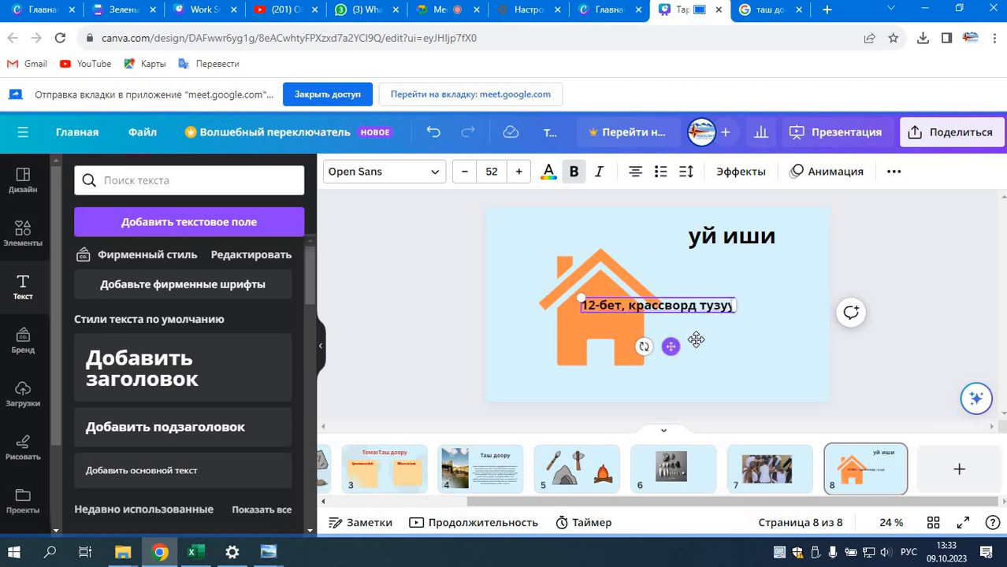
left_click_drag(671, 347, 755, 374)
left_click_drag(750, 240, 742, 282)
left_click(946, 312)
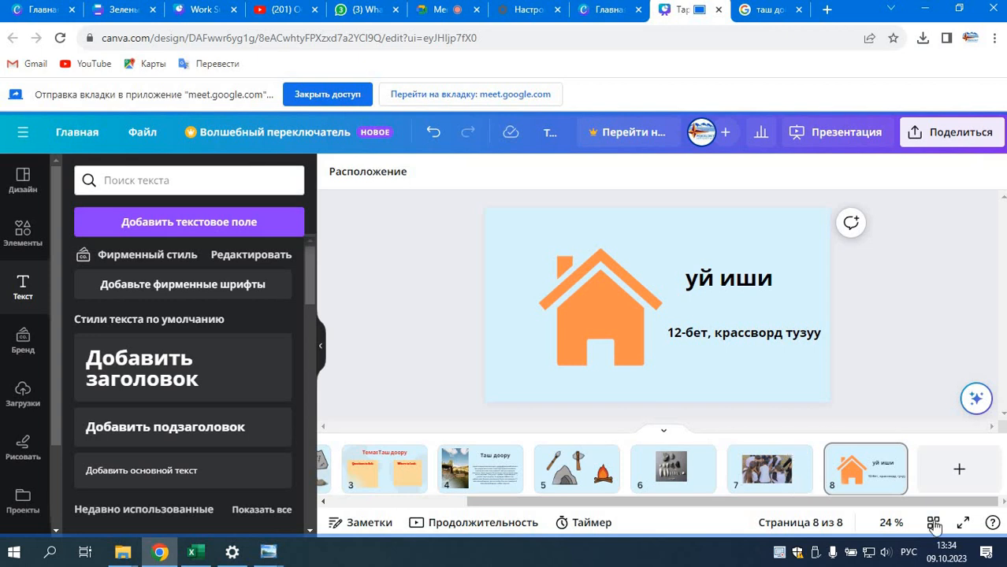
Step: Check the Google Meet call and the "Мугалим жана технология" mind map, and return to the history presentation
left_click(445, 11)
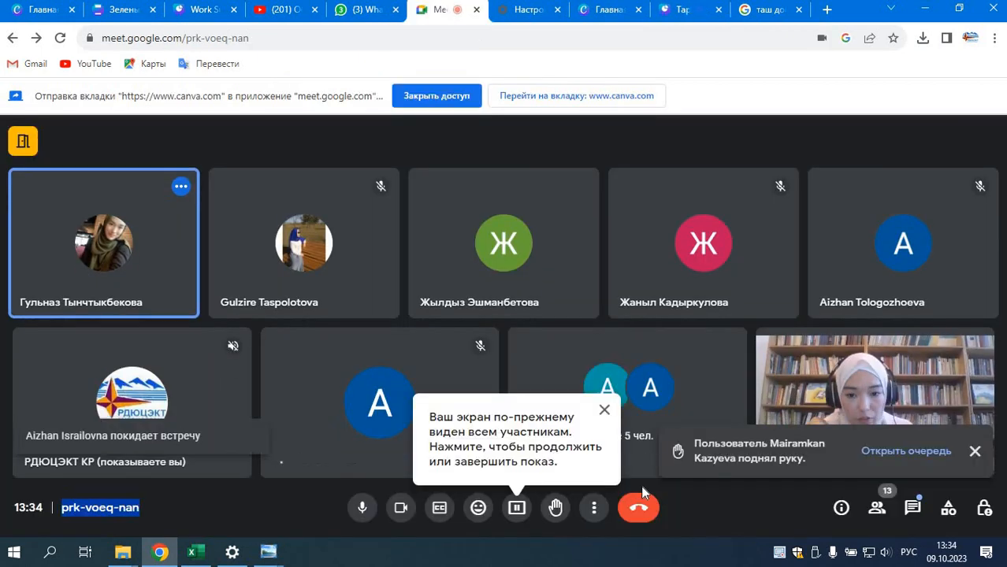
left_click(188, 12)
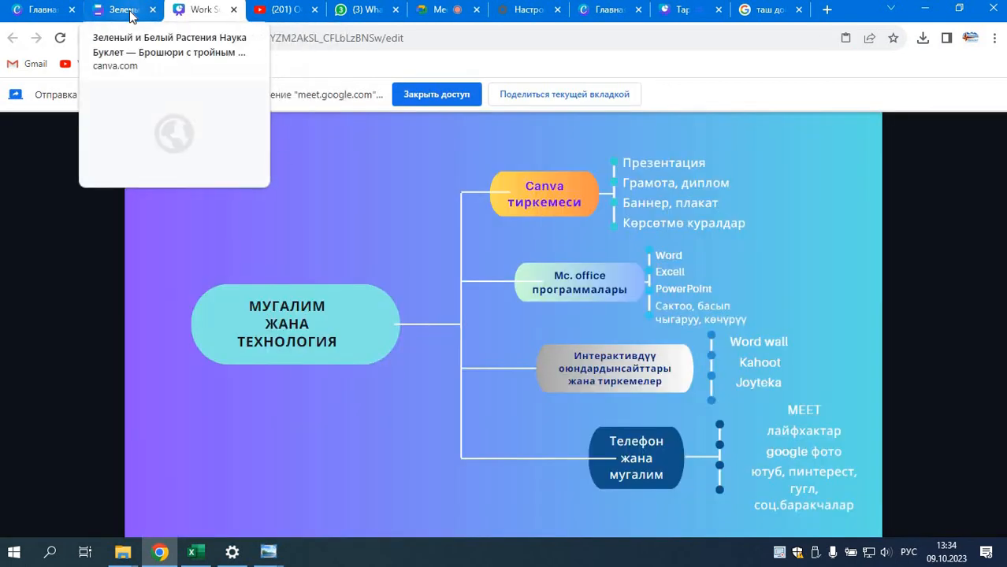
left_click(677, 9)
left_click(932, 142)
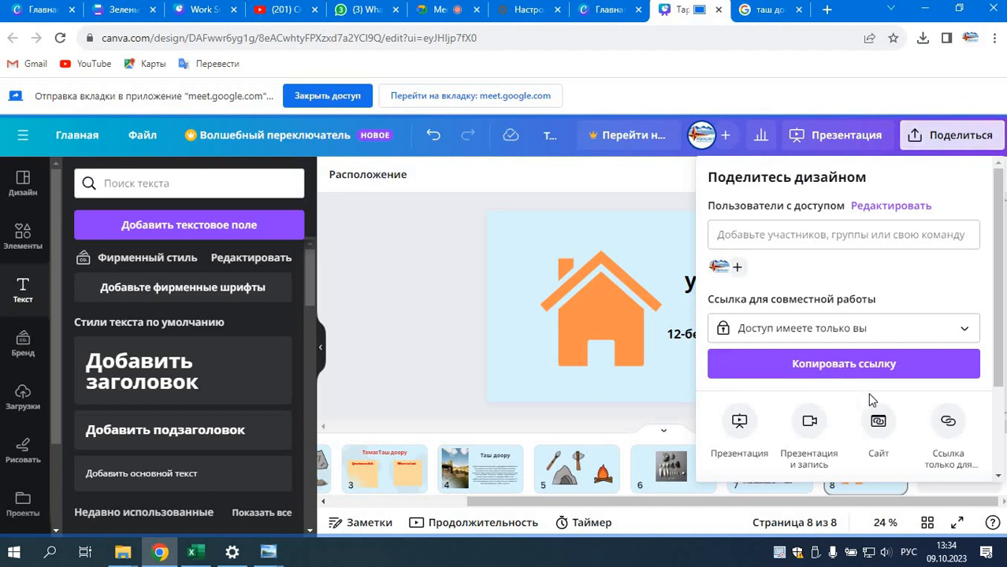
left_click_drag(999, 277, 1002, 397)
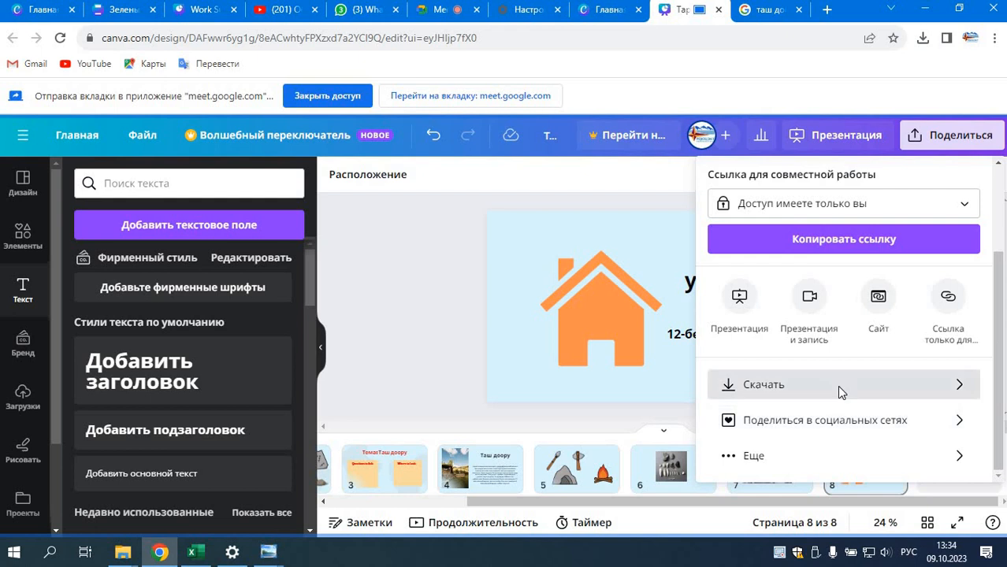
left_click(776, 386)
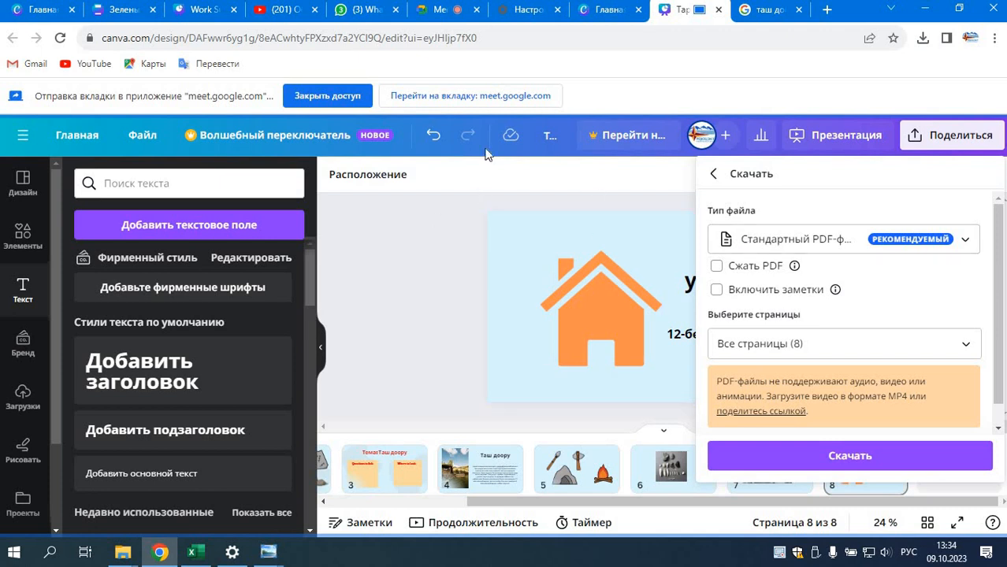
Step: Switch to Google Meet, resume presenting on the main screen, and return to the Canva history presentation
left_click(441, 9)
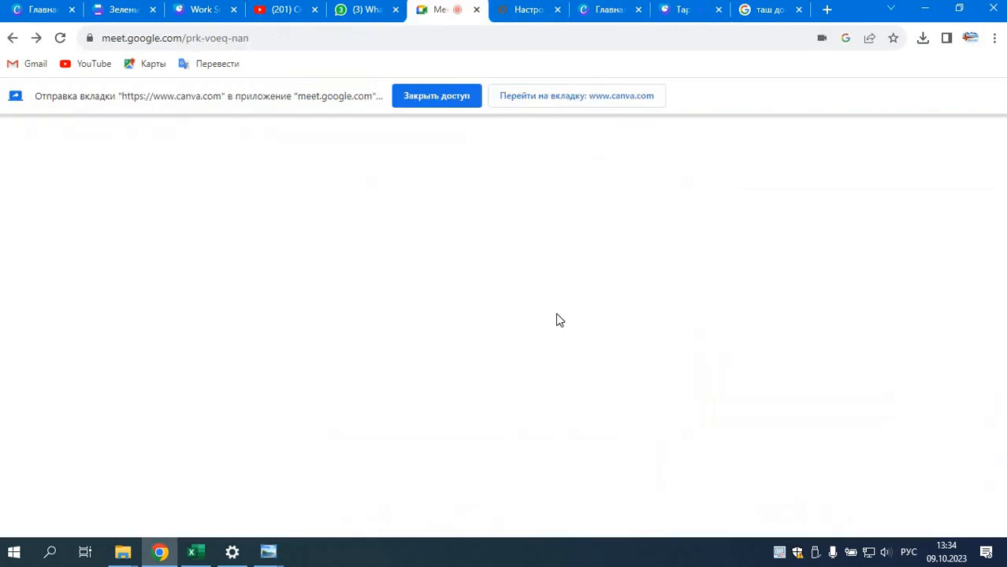
left_click(594, 507)
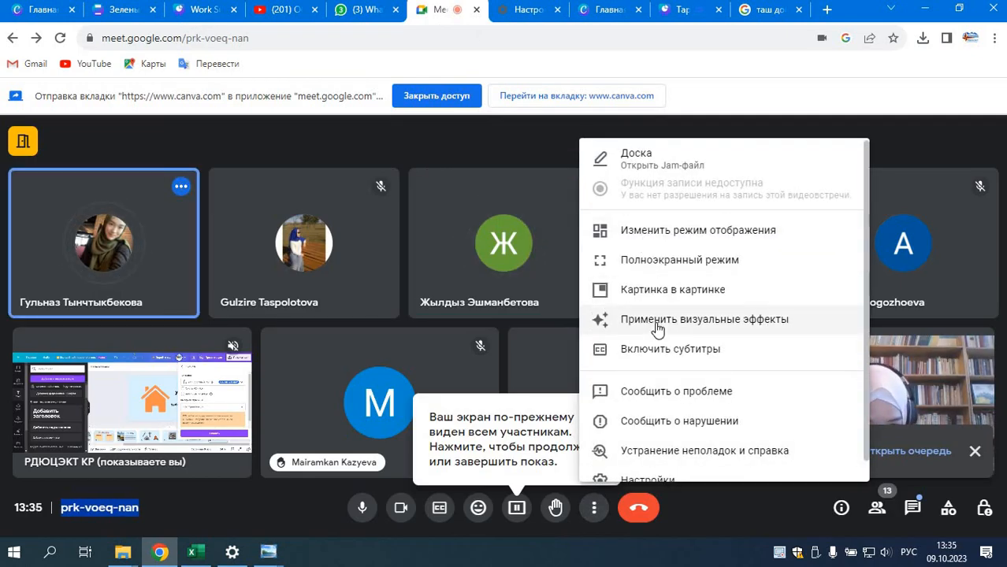
left_click(517, 507)
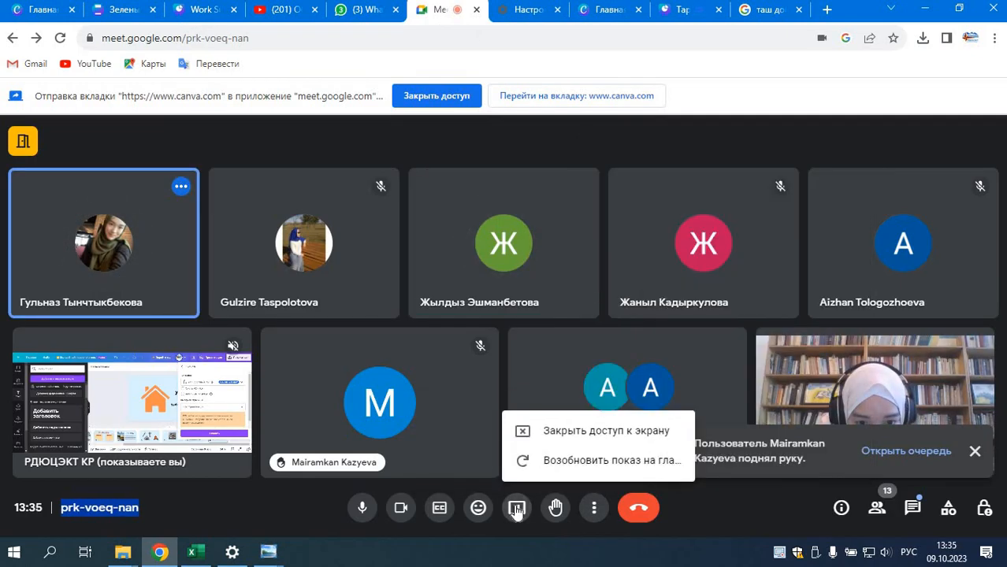
left_click(528, 461)
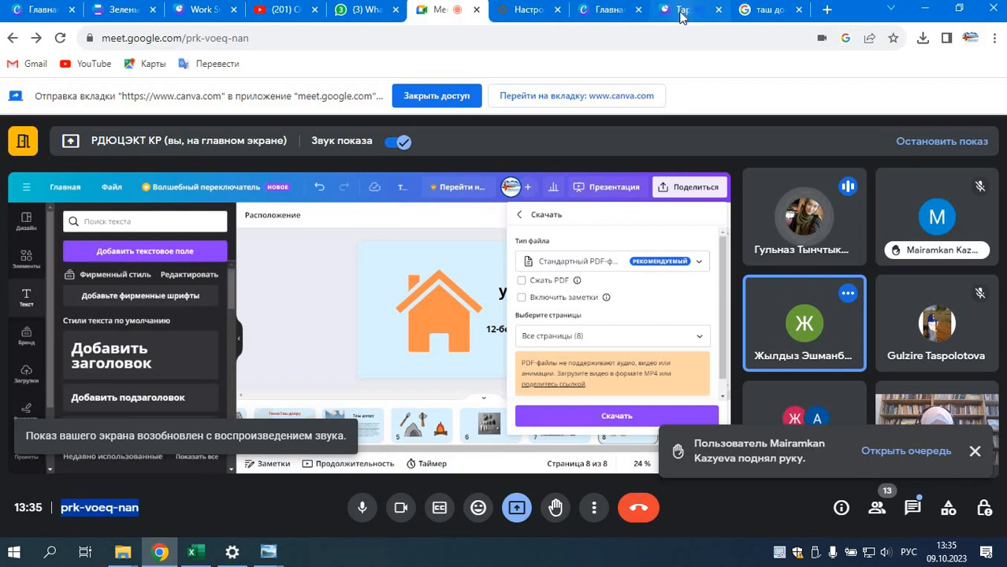
left_click(682, 10)
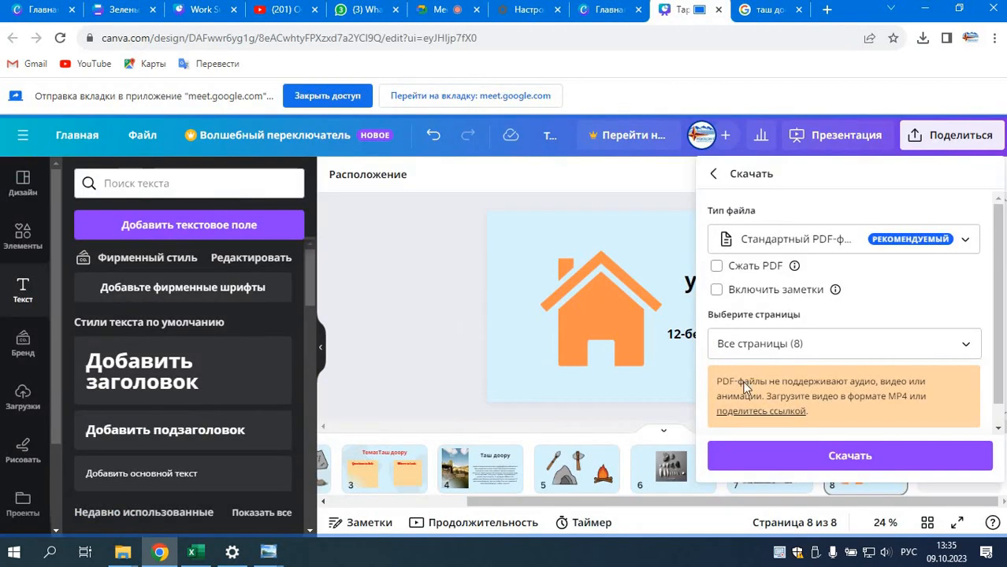
Step: Bring the first pages into view among the thumbnails and open the presentation's download settings
left_click(440, 313)
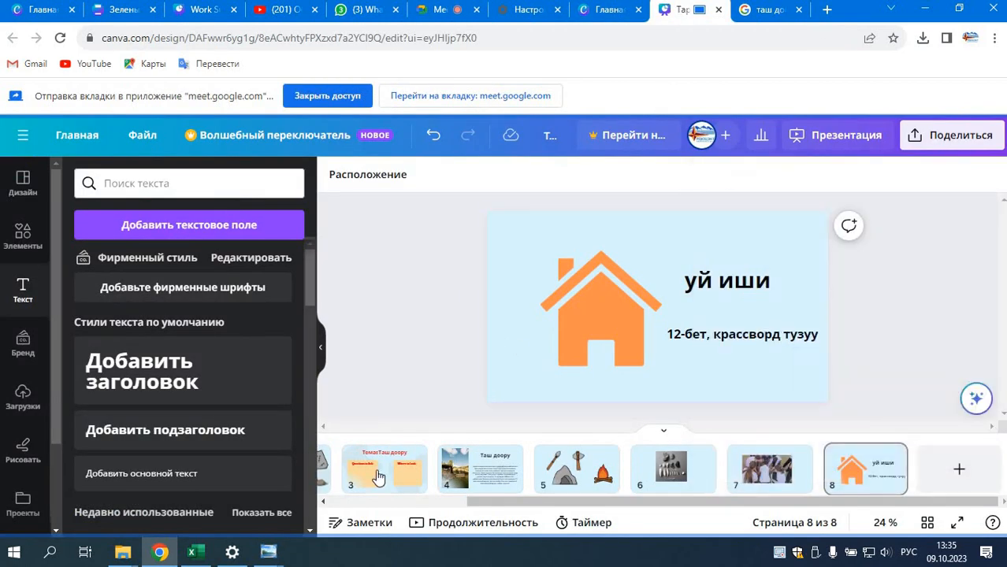
left_click(323, 501)
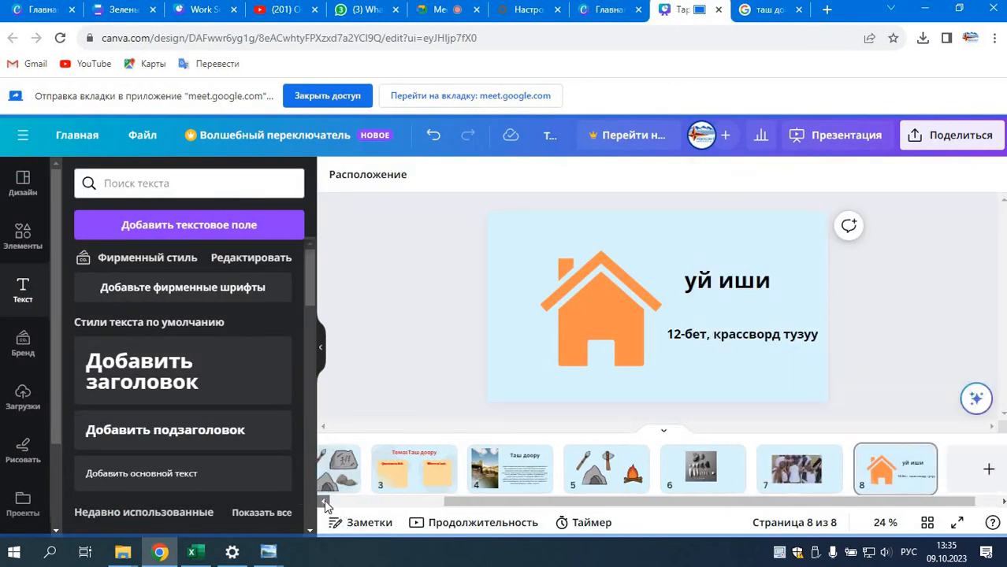
left_click(324, 501)
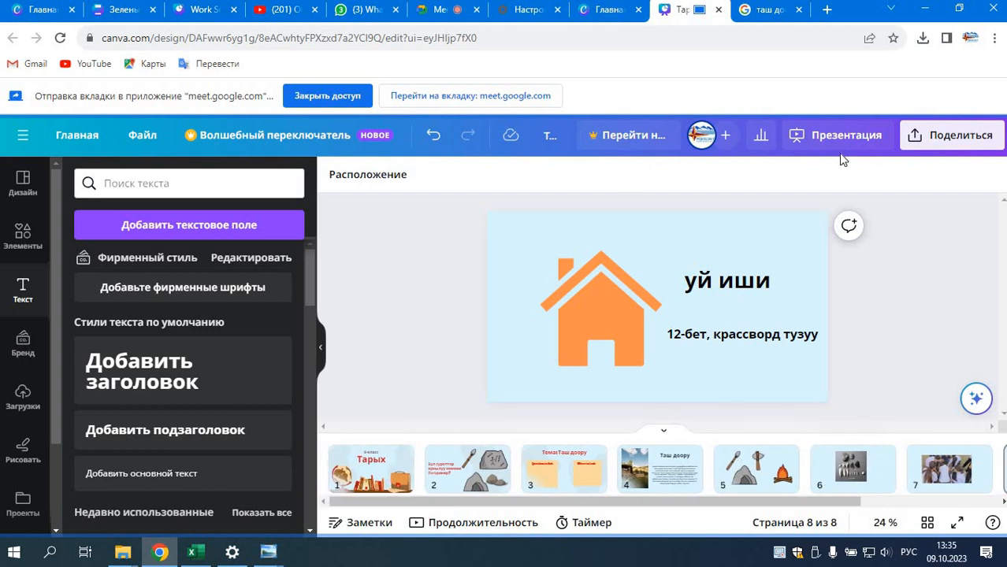
left_click(926, 144)
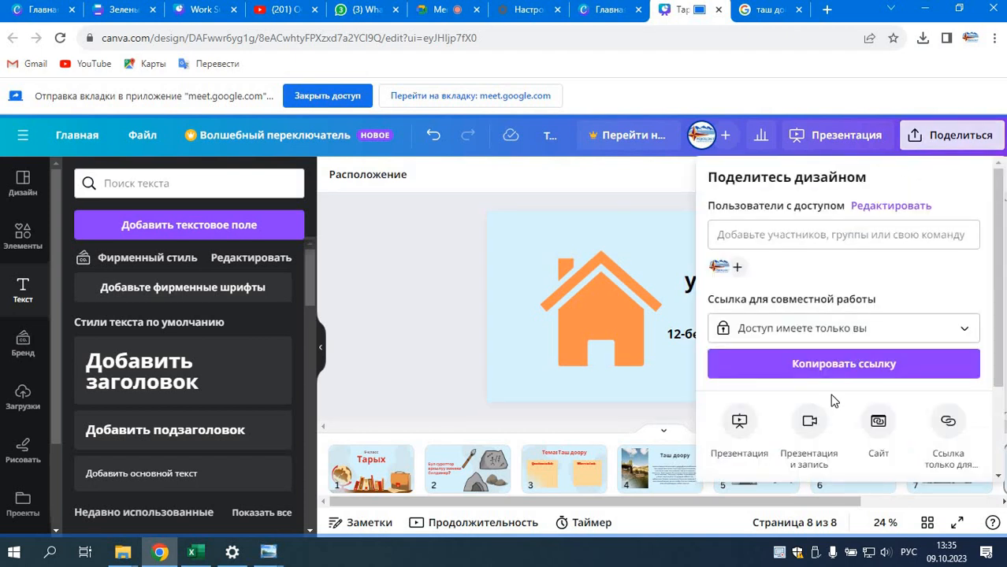
scroll(792, 402, "down", 3)
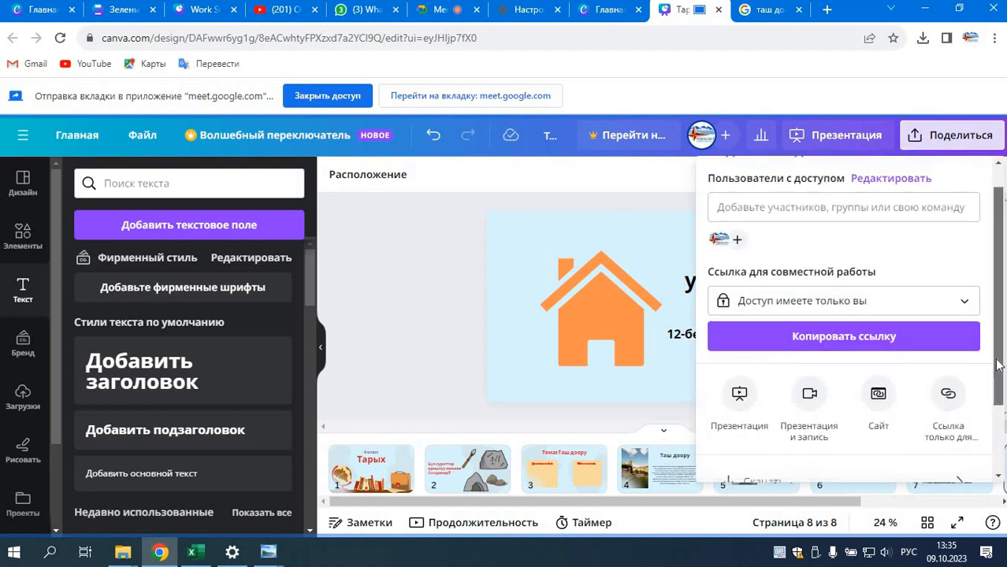
left_click(795, 384)
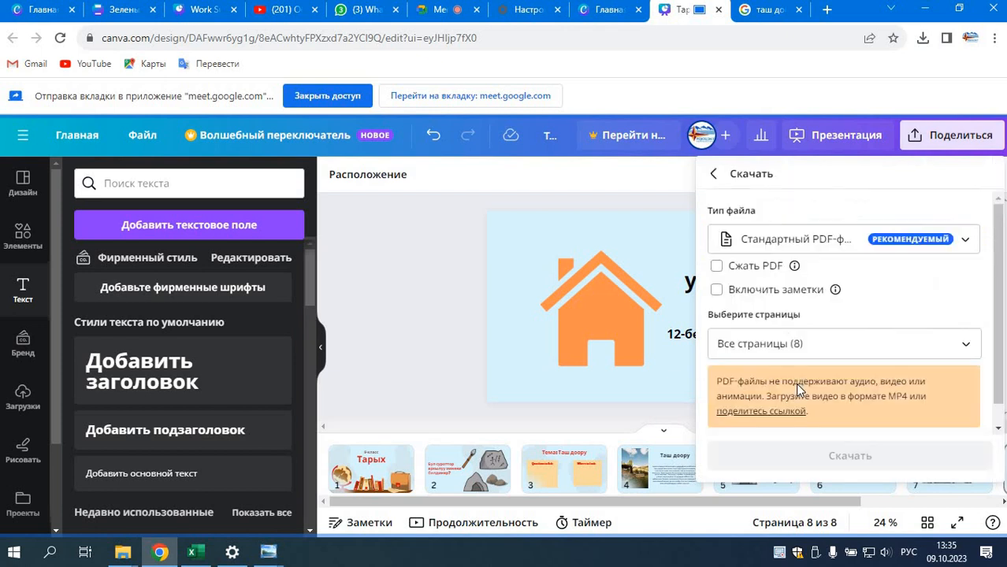
Step: Review the available file types, choose MP4 video, and download all 8 pages in that format
left_click(822, 244)
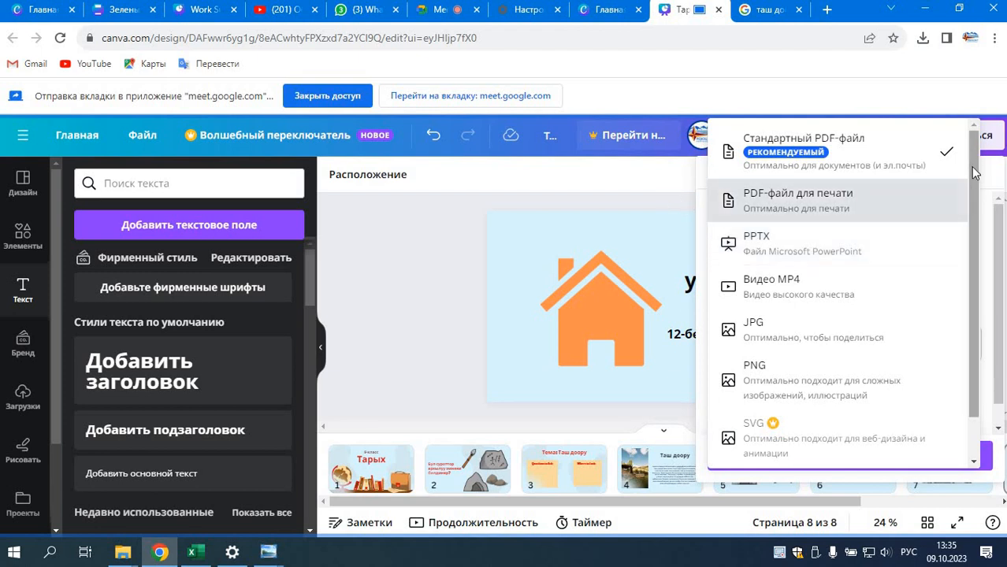
scroll(980, 196, "down", 1)
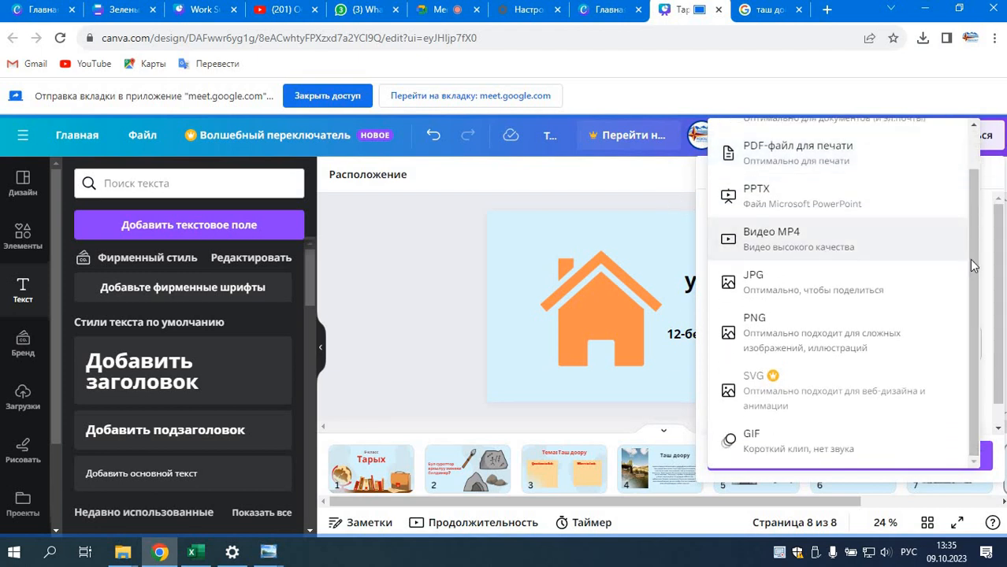
scroll(966, 265, "up", 1)
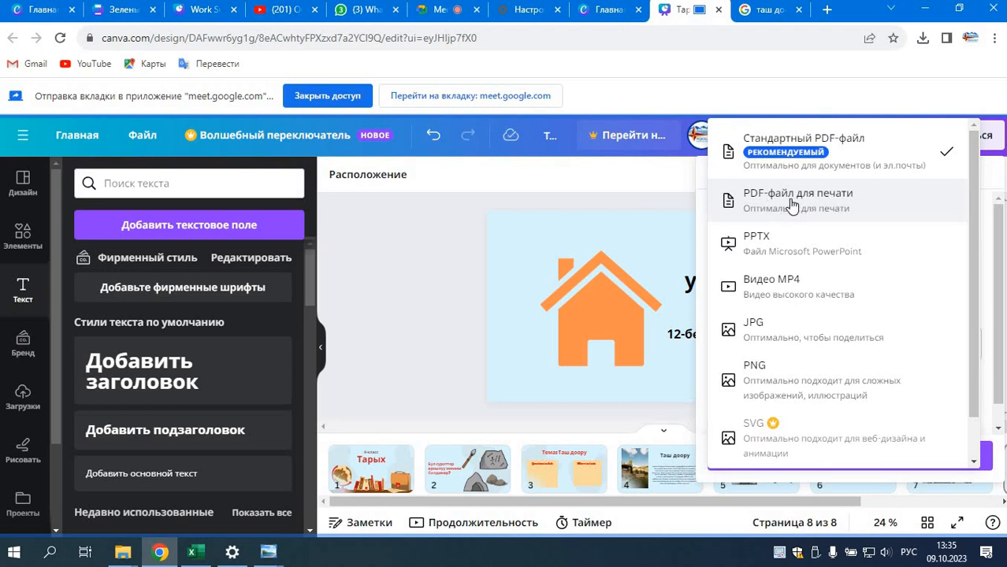
left_click(786, 288)
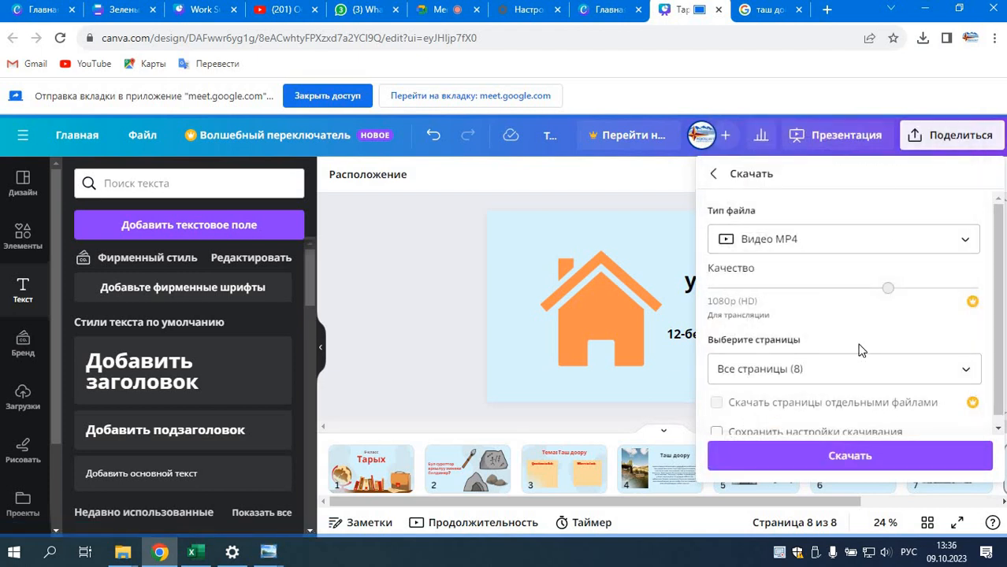
left_click(855, 454)
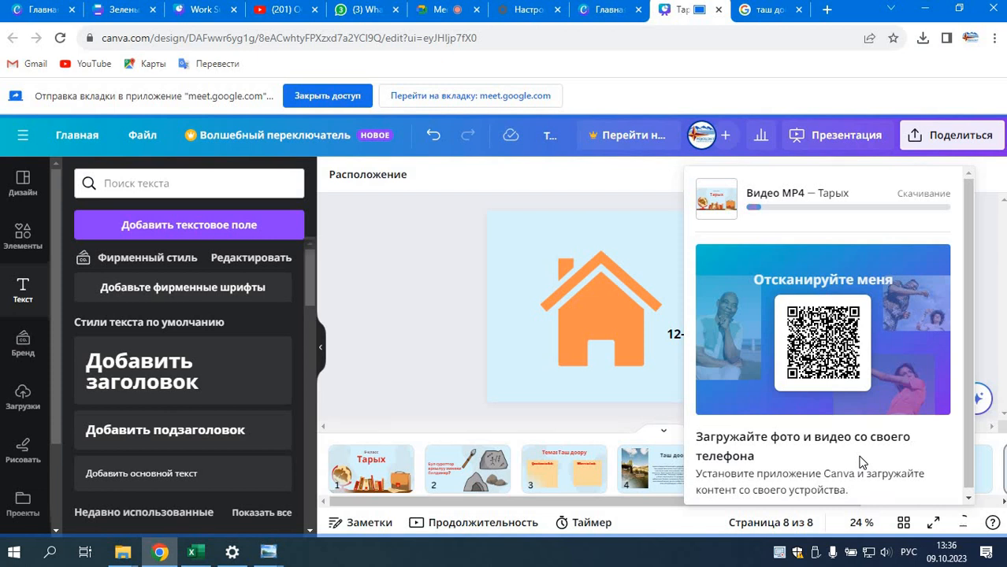
left_click(992, 221)
Step: Review the presentation's download settings and file type choices again, check the downloaded Тарых.mp4, and close the open panels
left_click(933, 149)
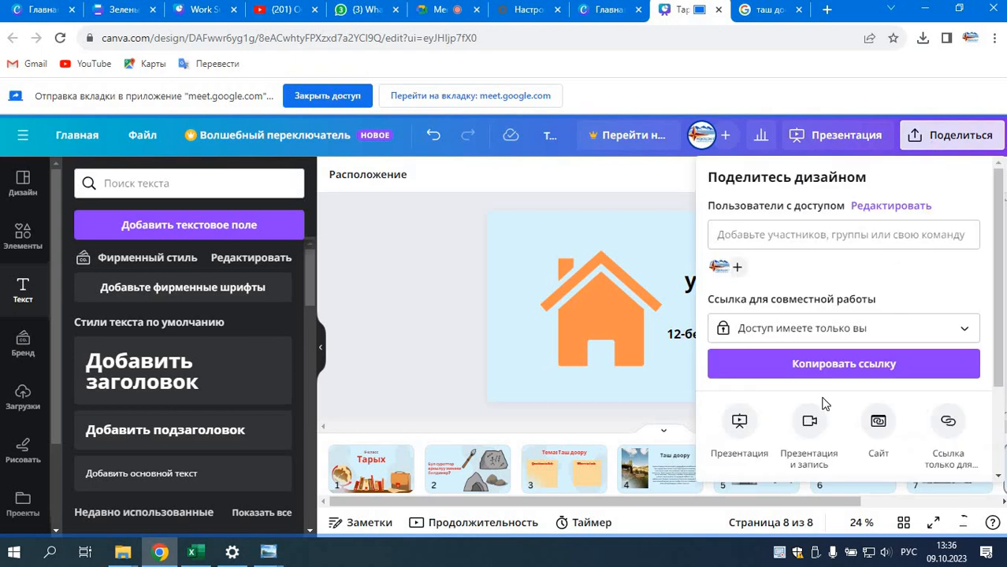
scroll(815, 419, "down", 2)
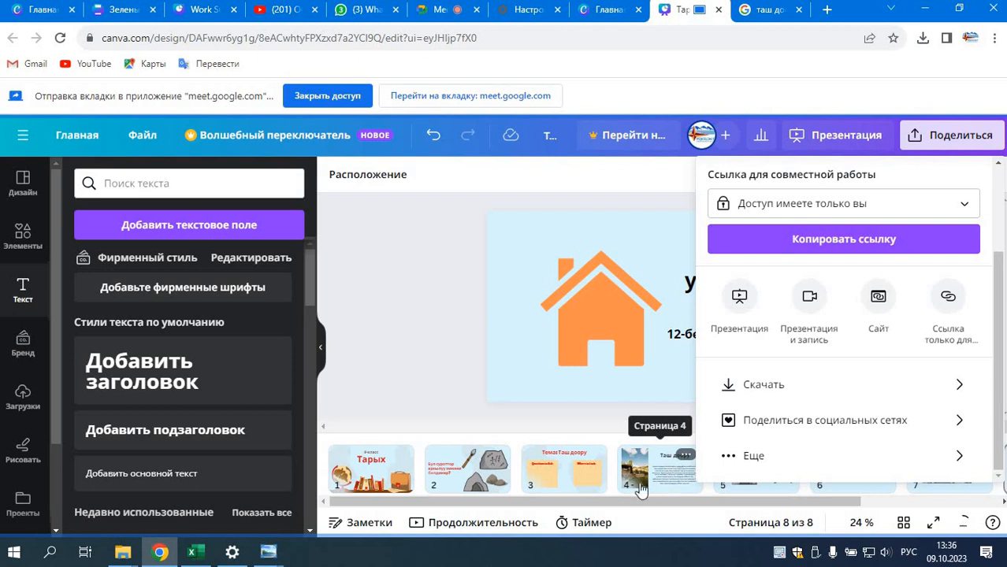
left_click(827, 392)
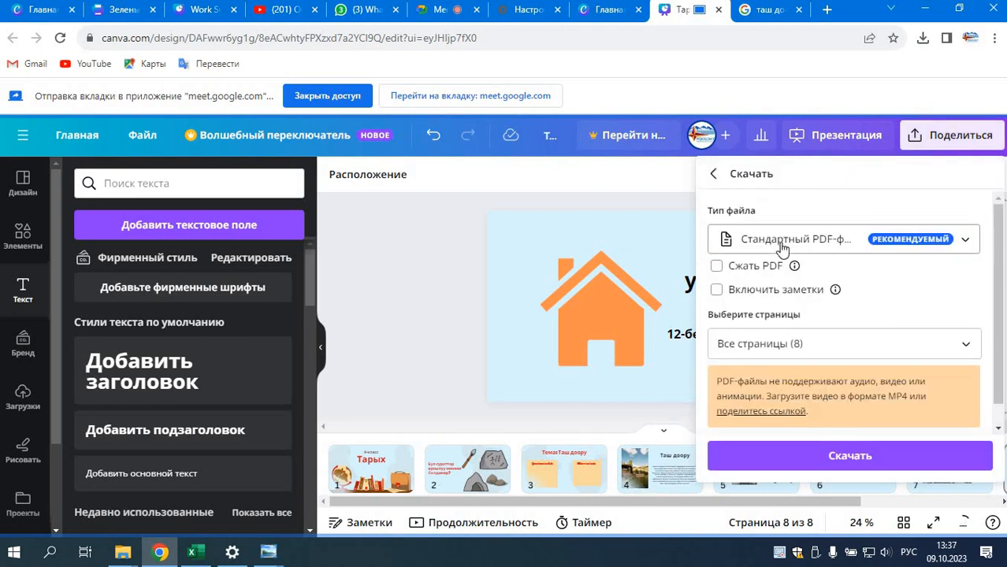
left_click(783, 240)
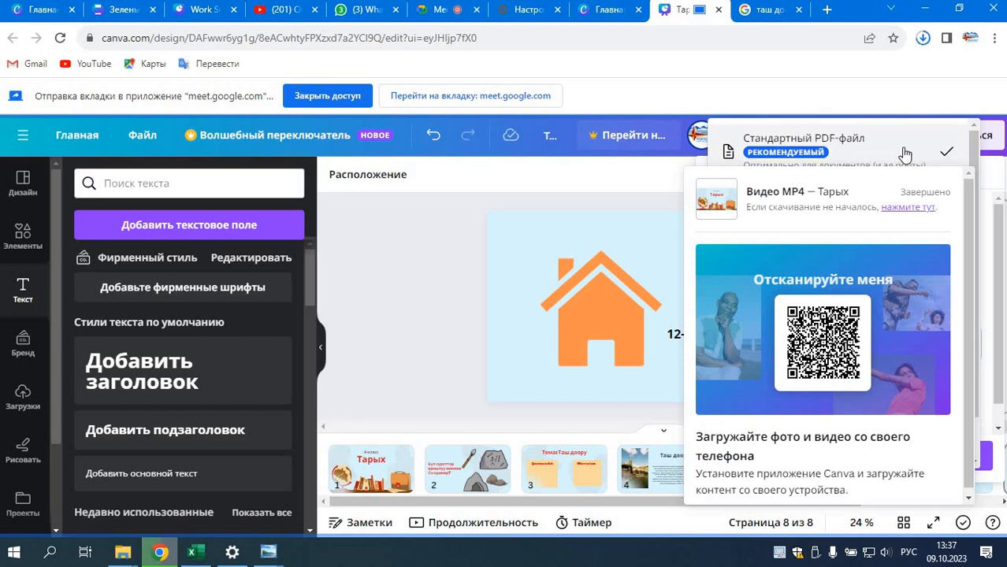
left_click(908, 208)
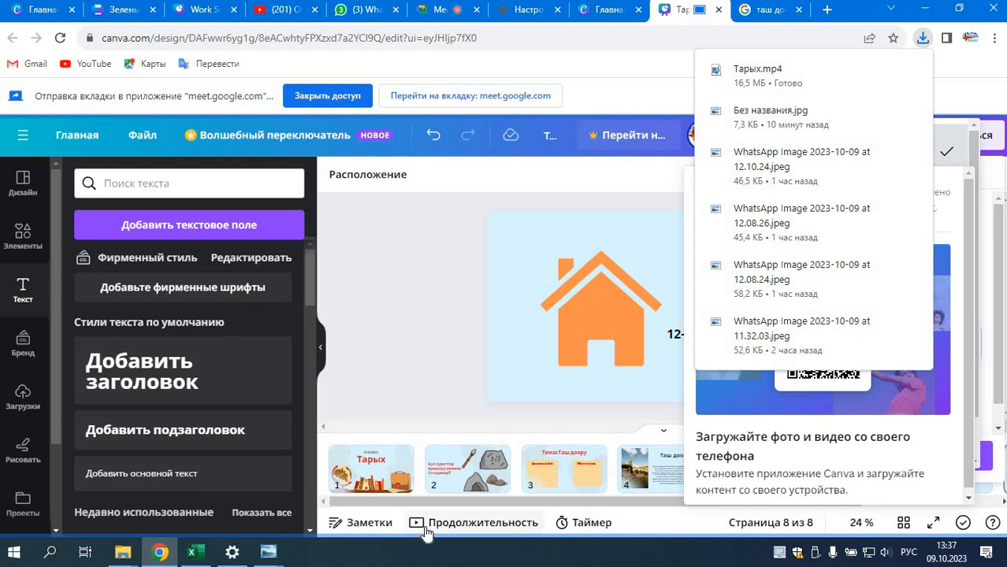
left_click(432, 377)
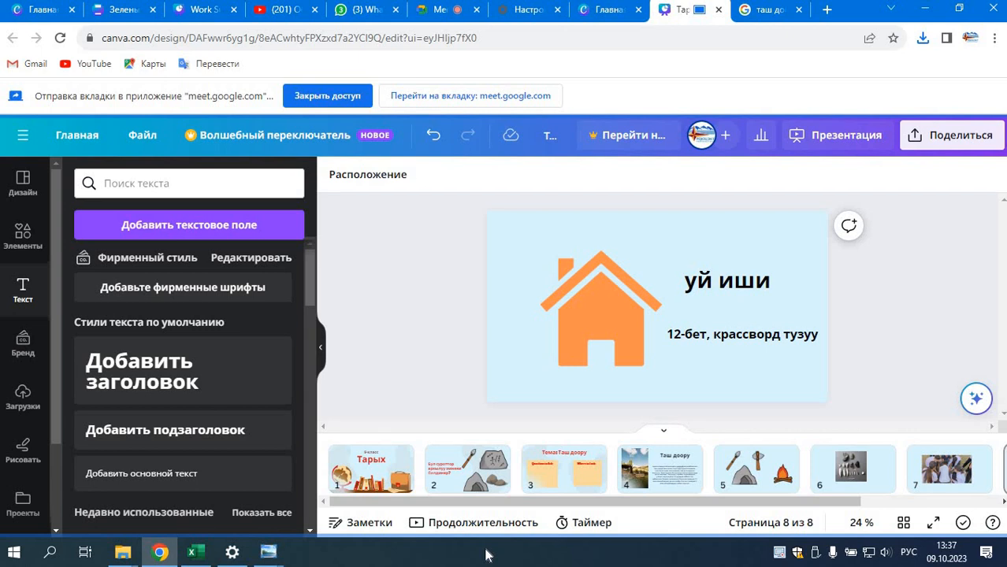
Step: Check the Google Meet call, return to the history presentation, and view the Canva home page
left_click(438, 10)
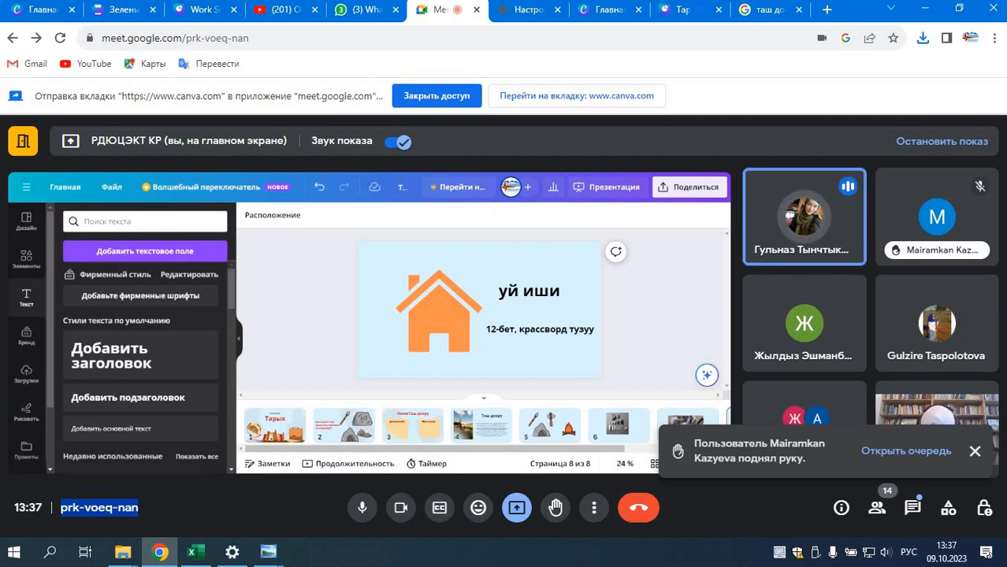
mouse_move(123, 551)
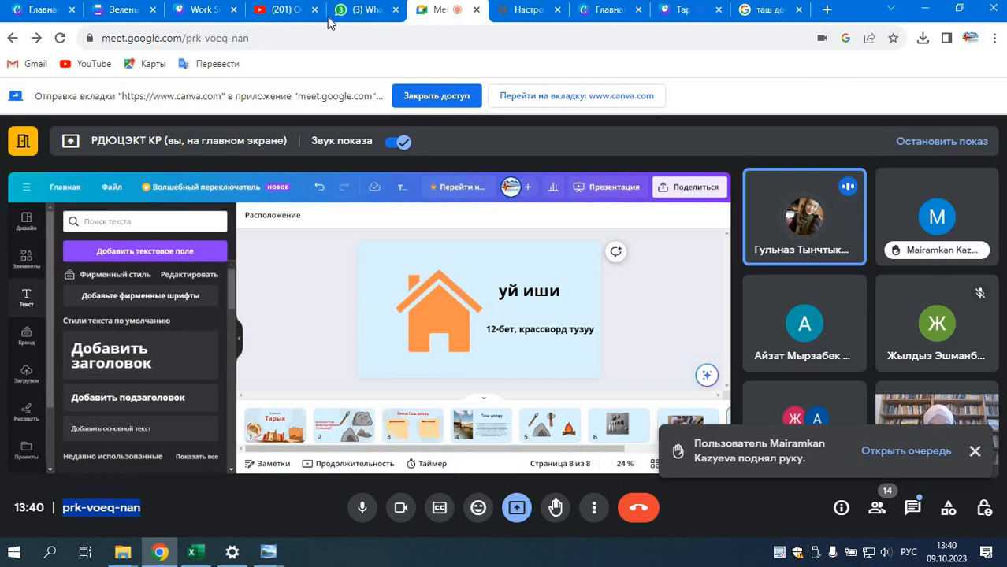
left_click(680, 10)
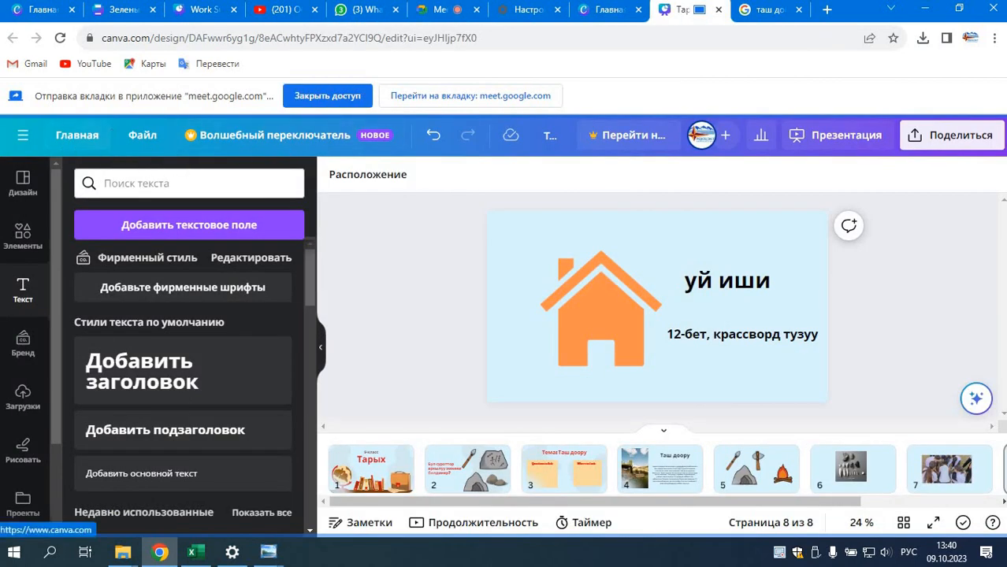
left_click(611, 10)
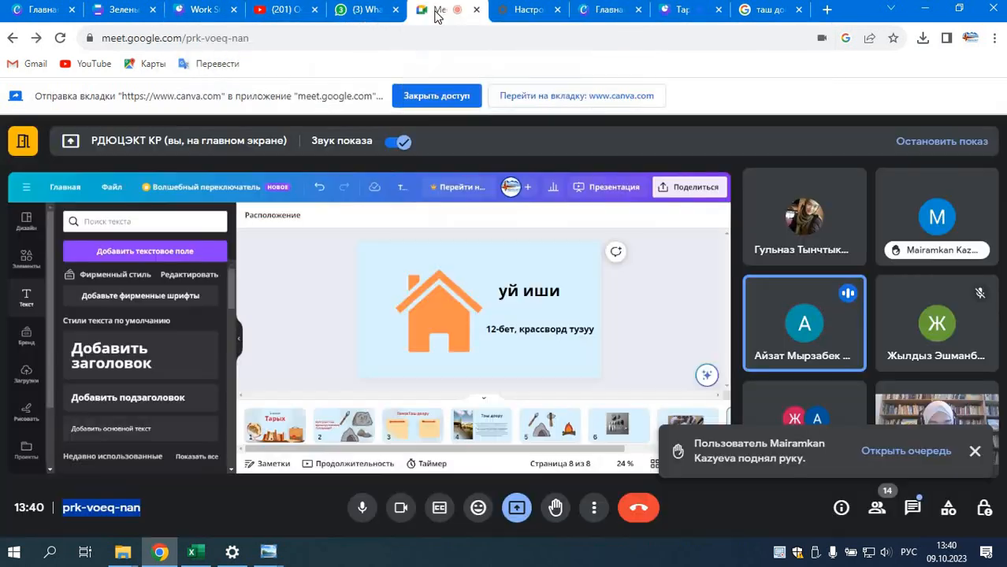
Step: Switch back to the Google Meet call and dismiss the raised-hand notifications
left_click(436, 11)
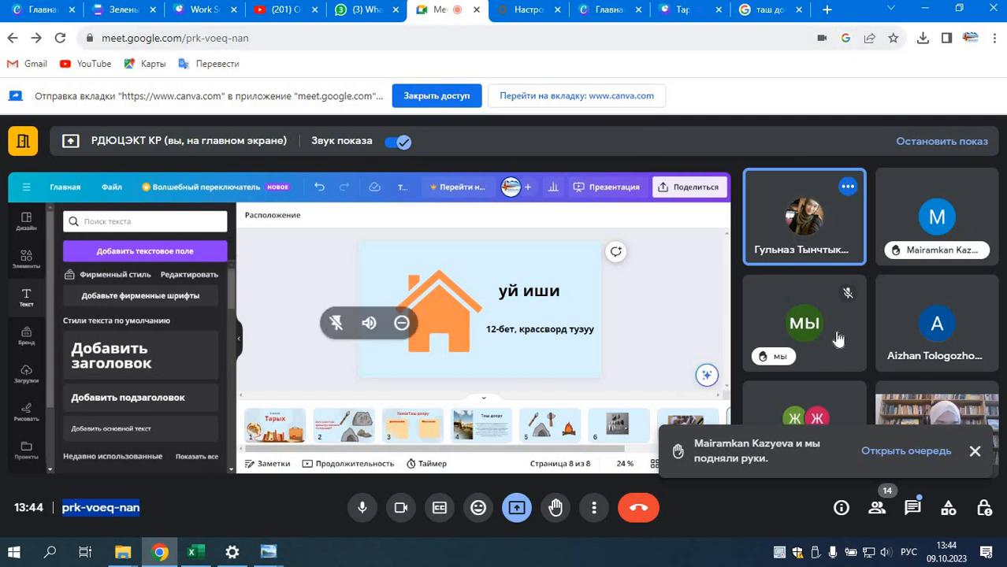
left_click(974, 453)
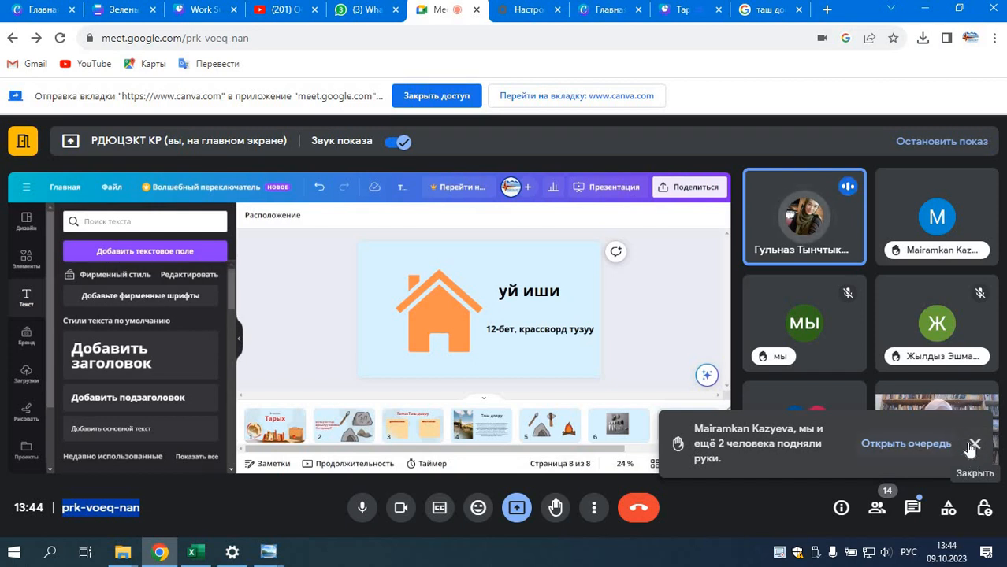
left_click(974, 444)
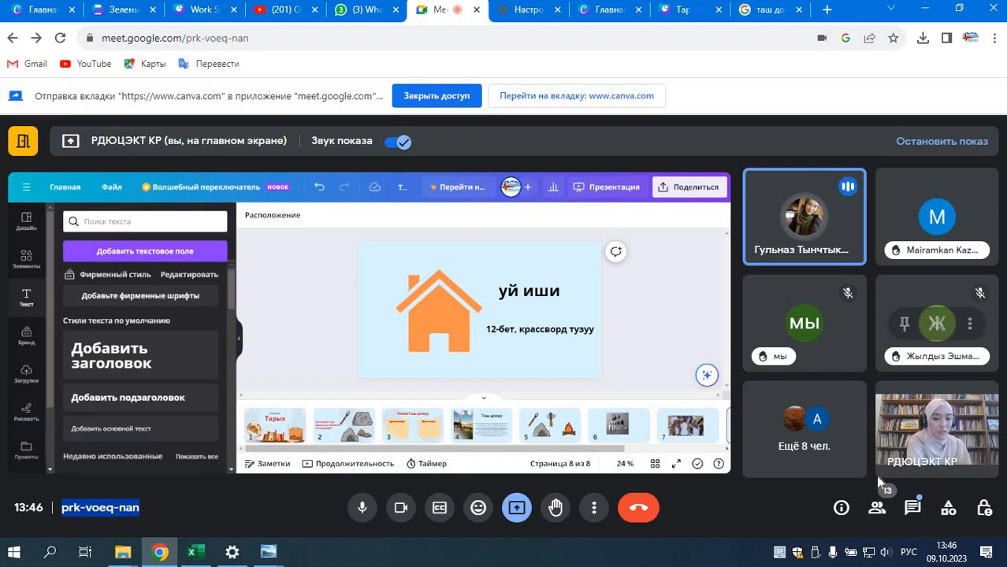
Step: Leave the Google Meet call and close the browser and the remaining open window to reach the desktop
left_click(643, 512)
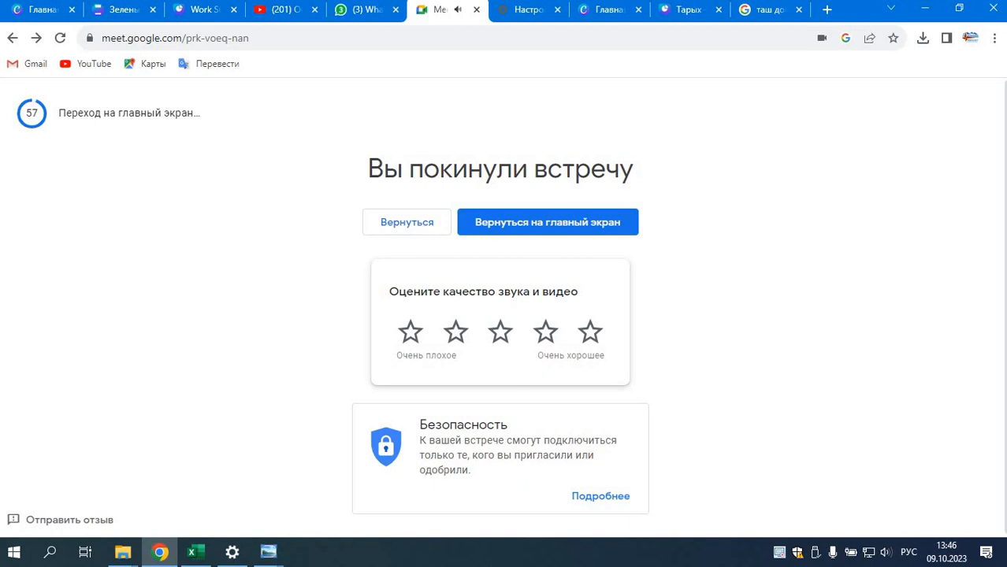
left_click(992, 16)
left_click(992, 11)
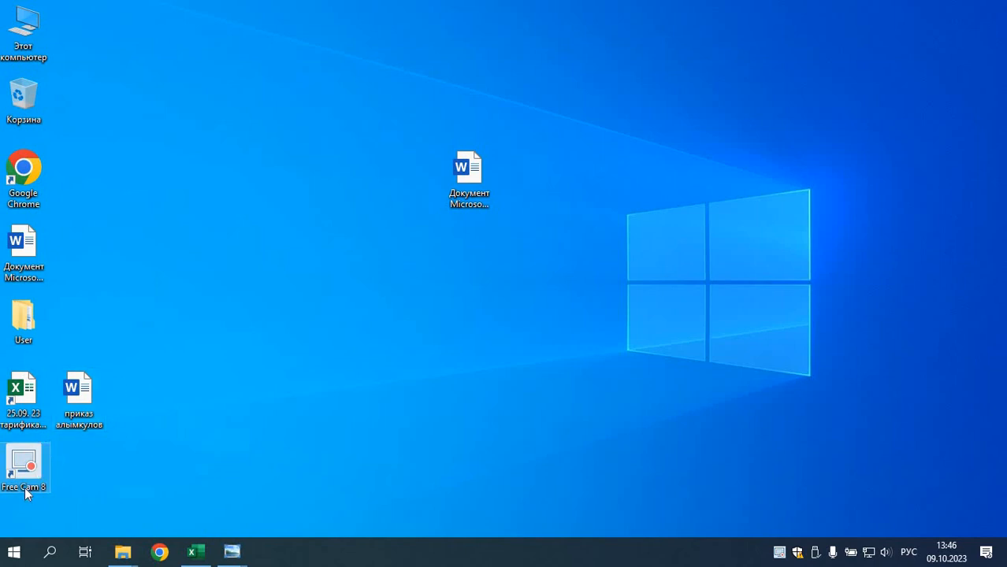
Step: Try to open Free Cam 8 from its desktop shortcut and dismiss its message
double_click(35, 454)
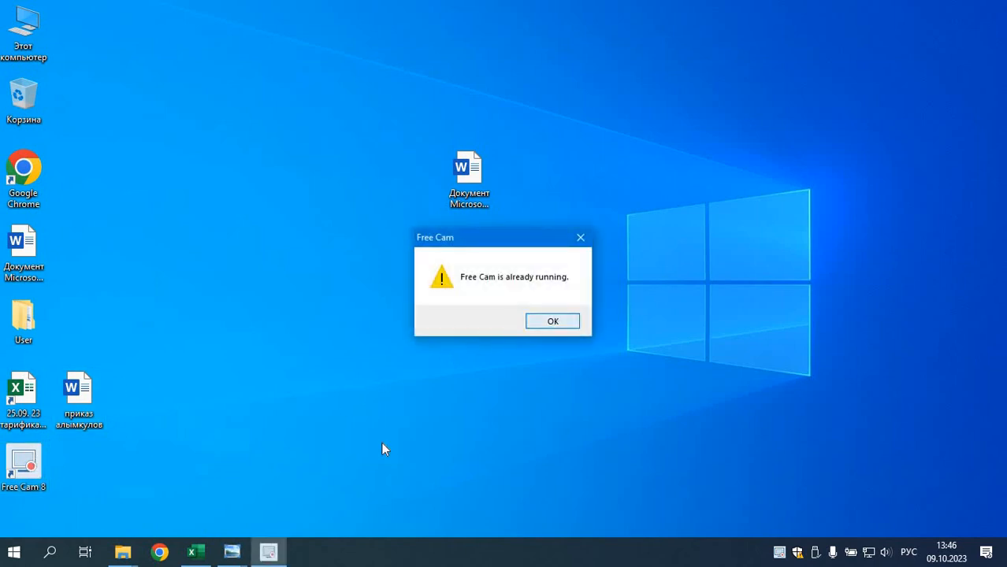
key("Return")
double_click(18, 475)
left_click(551, 323)
left_click(550, 500)
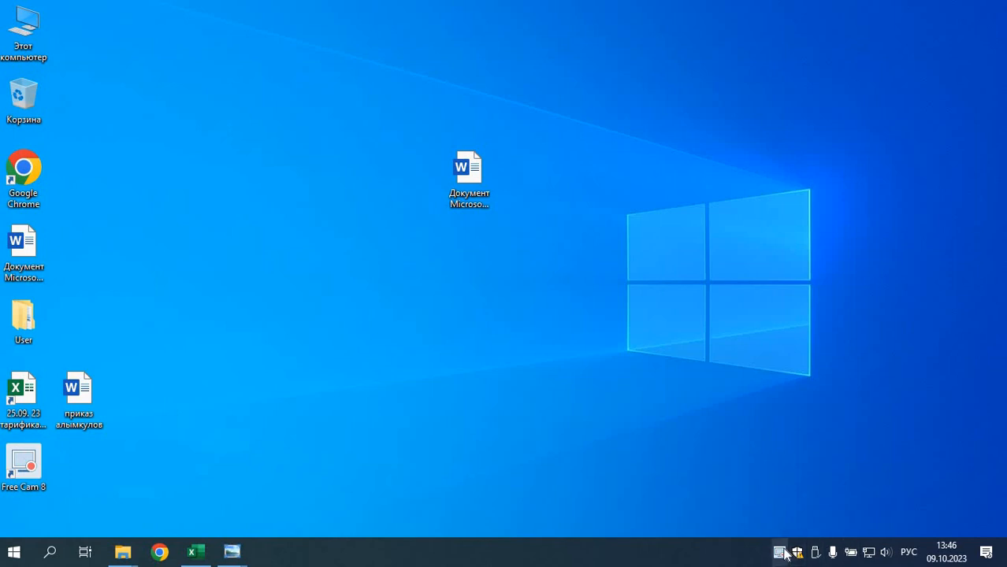